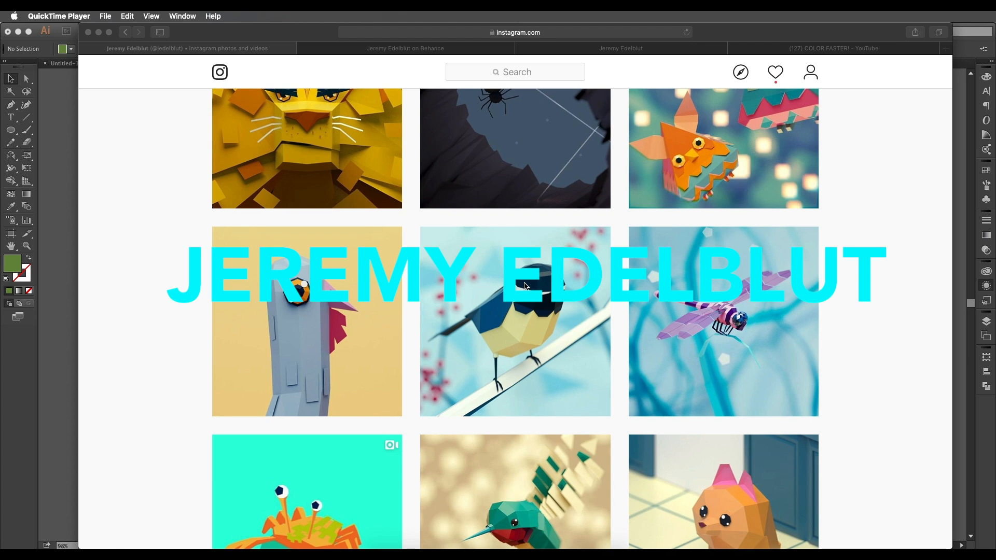
Switch to the artist's Behance profile and look through the appreciated projects.
scroll(529, 295, up, 3)
click(422, 52)
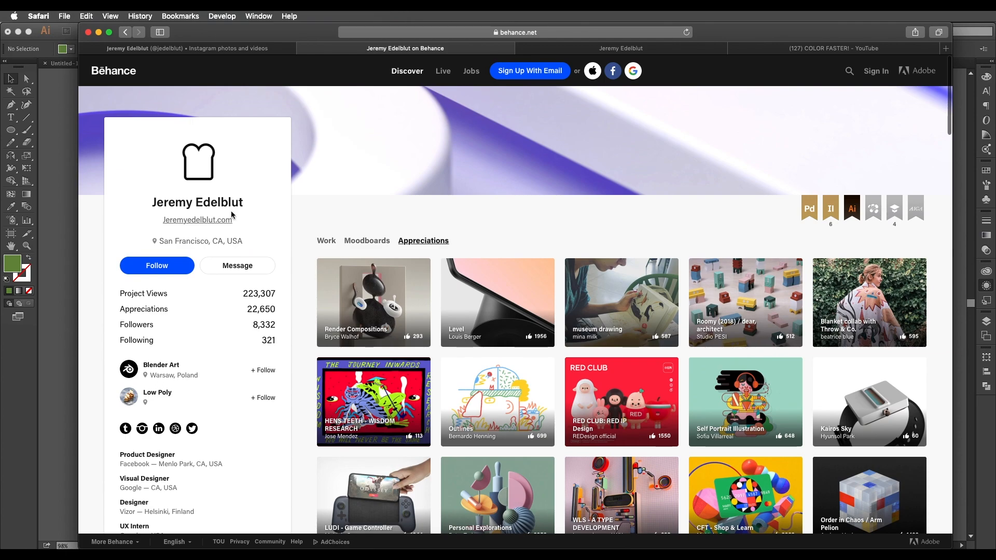
scroll(539, 343, down, 10)
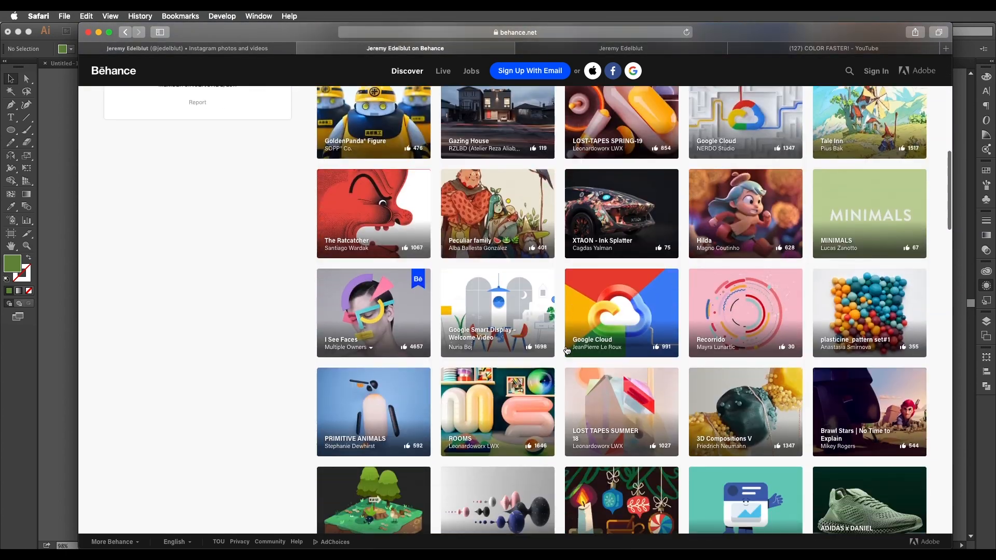
scroll(467, 207, up, 10)
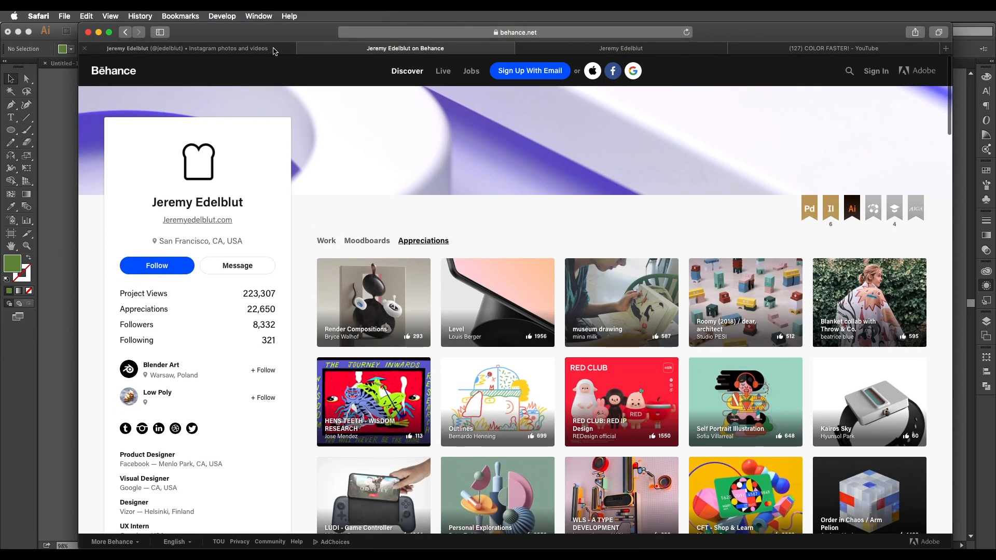
Return to the artist's Instagram grid and look over the low-poly lion, spider, snail and jewellery renders.
click(187, 48)
scroll(417, 222, up, 8)
scroll(427, 232, down, 8)
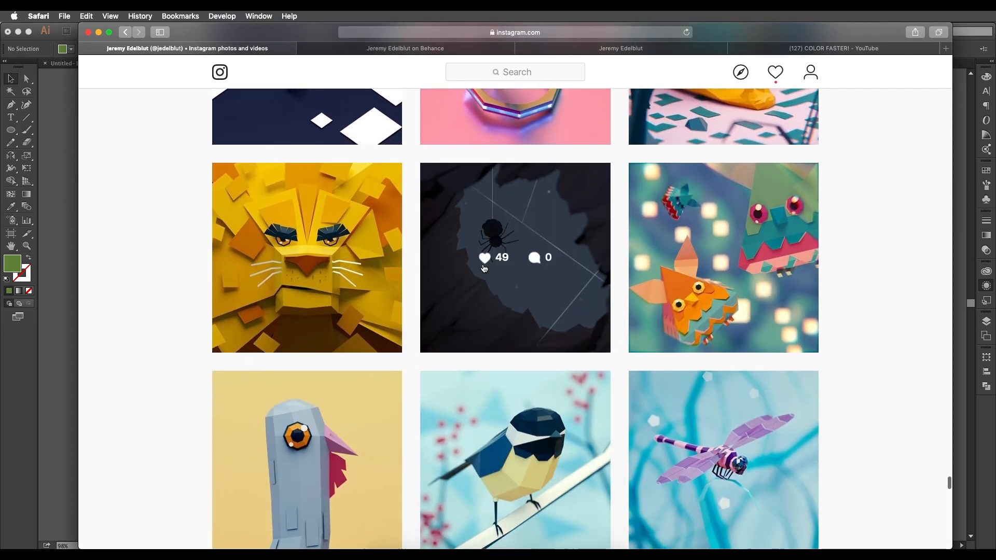
scroll(623, 284, up, 8)
scroll(624, 284, down, 4)
scroll(625, 303, down, 2)
scroll(627, 305, up, 4)
scroll(630, 306, down, 2)
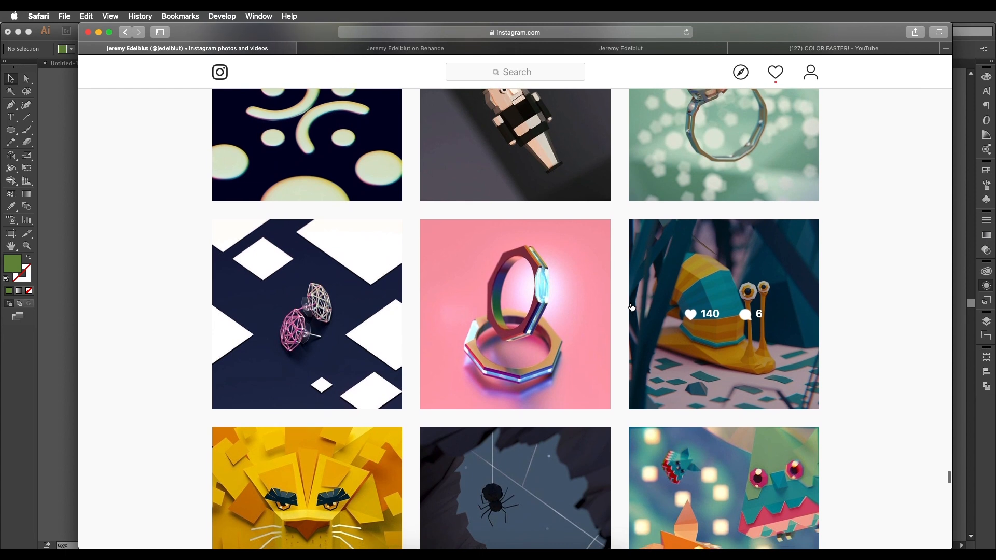
scroll(631, 307, up, 10)
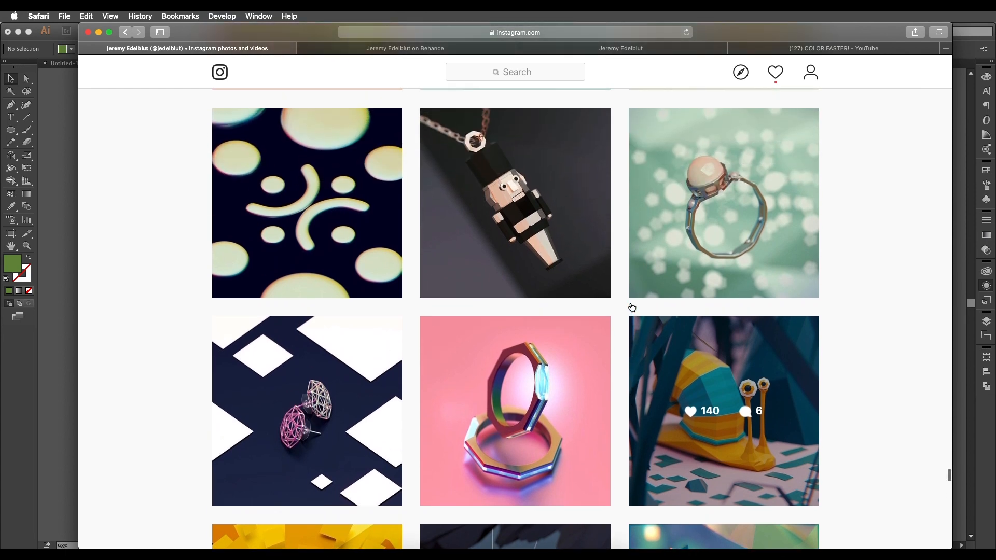
Examine the posts further up the Instagram grid, including the flat paper-style animals, spaceships and character illustrations.
scroll(631, 307, up, 7)
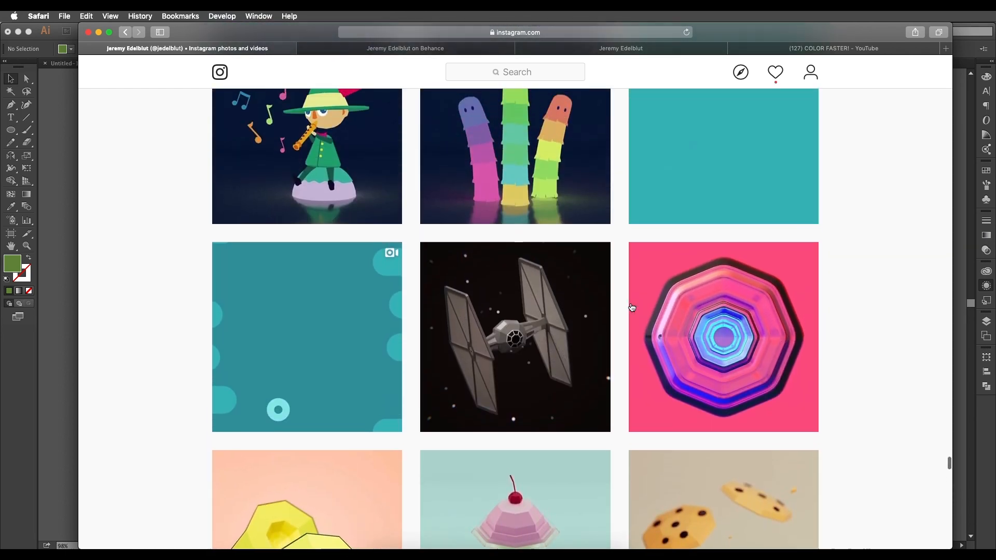
scroll(632, 308, up, 10)
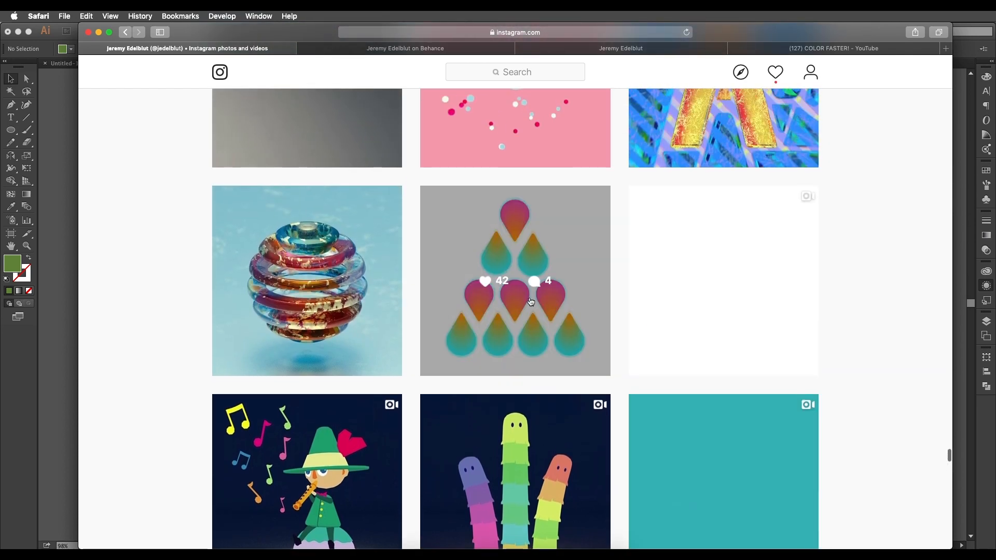
scroll(504, 301, up, 15)
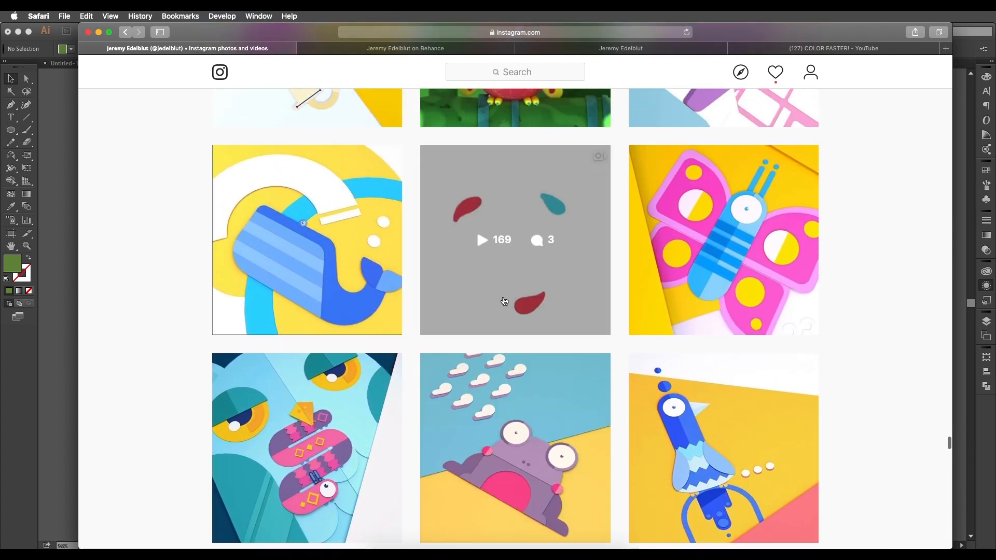
scroll(504, 300, up, 5)
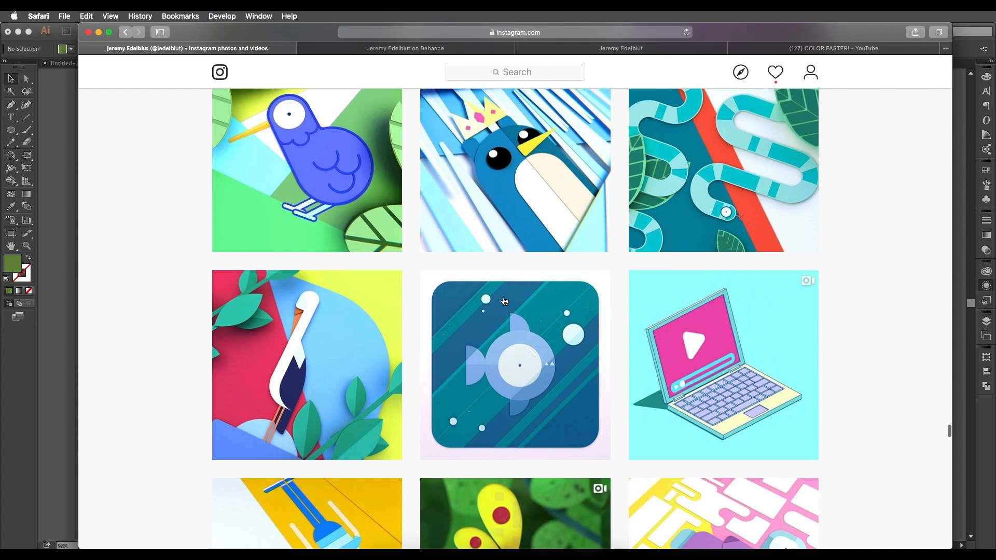
scroll(504, 300, up, 8)
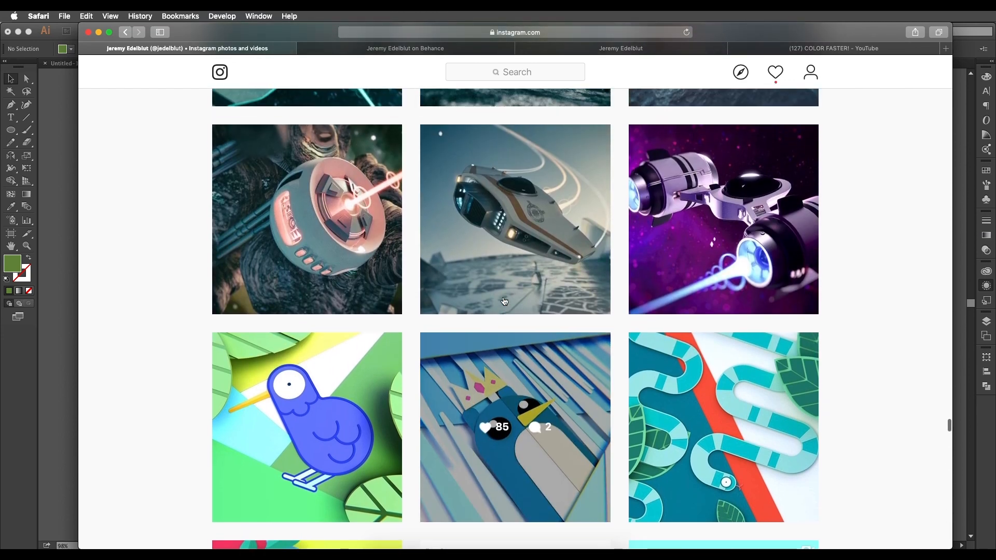
scroll(504, 301, up, 7)
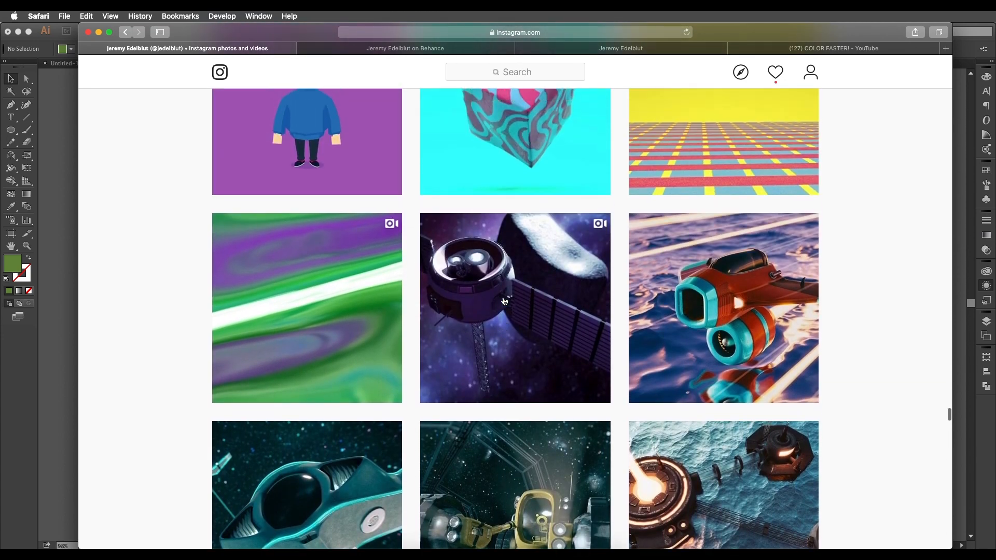
scroll(504, 300, up, 10)
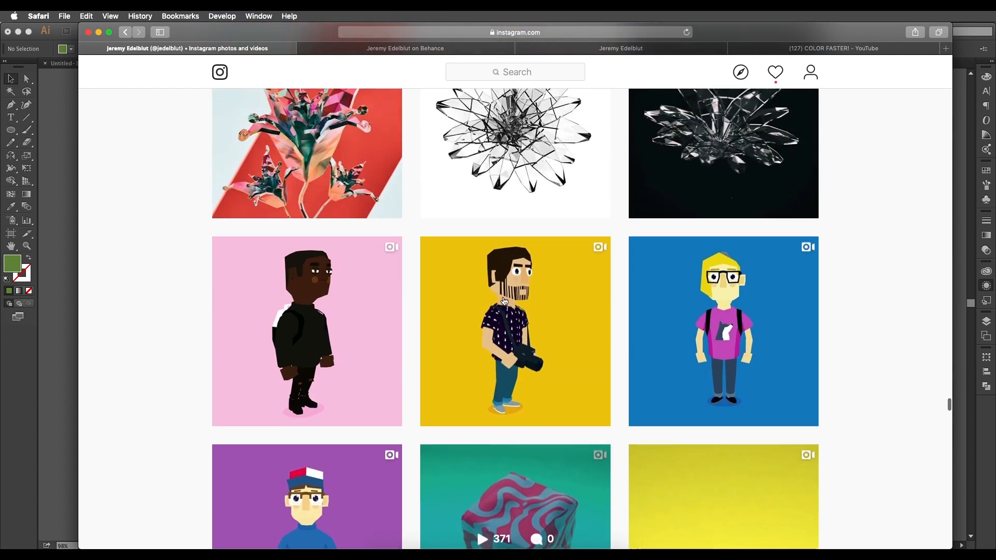
scroll(504, 301, up, 3)
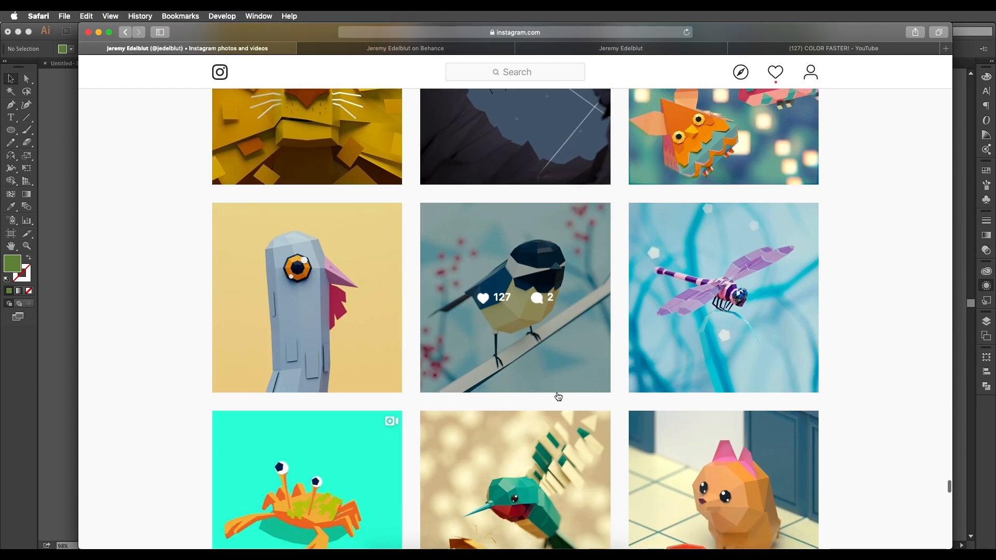
Examine the low-poly animal renders in the grid, from the bird and crab to the triceratops and chameleon.
scroll(558, 397, down, 5)
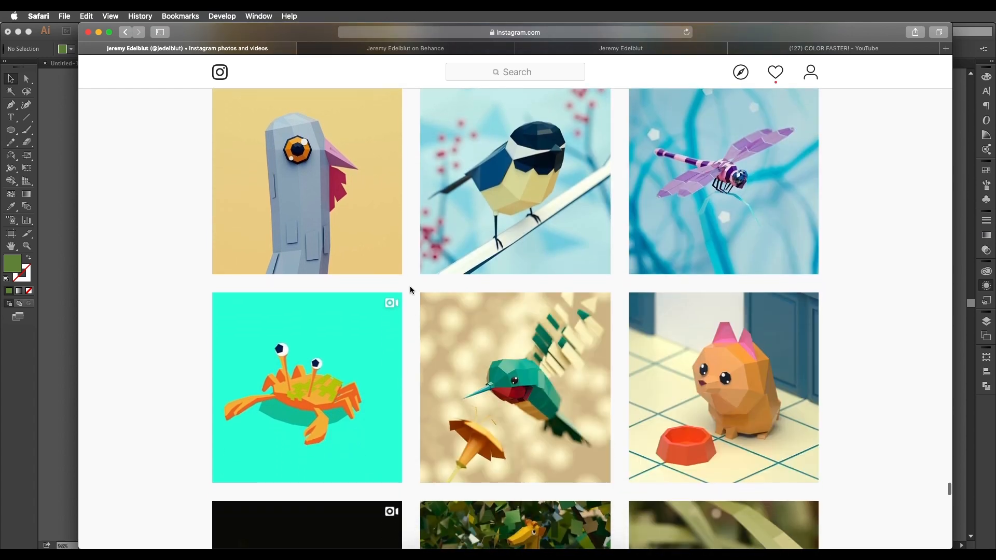
scroll(625, 312, down, 3)
scroll(612, 311, up, 6)
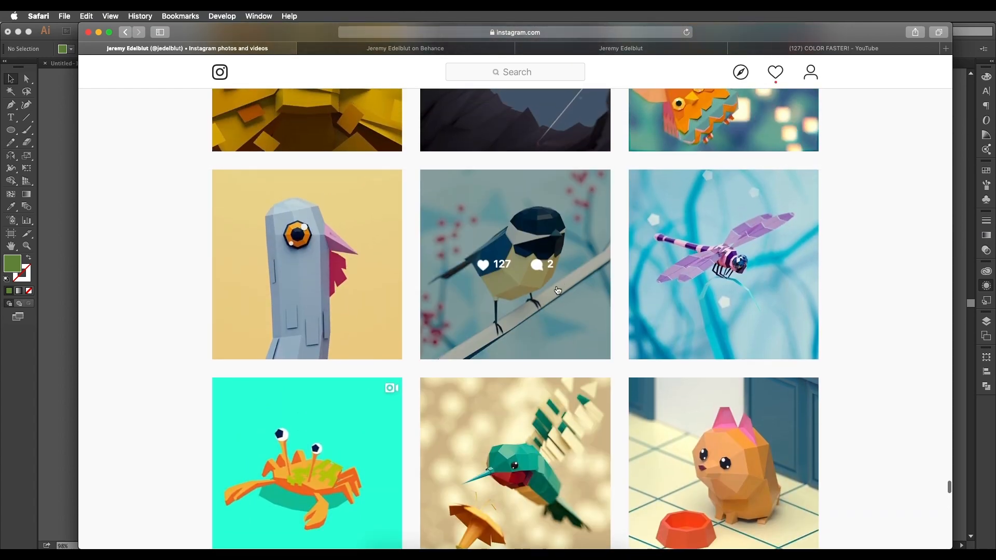
scroll(550, 286, down, 10)
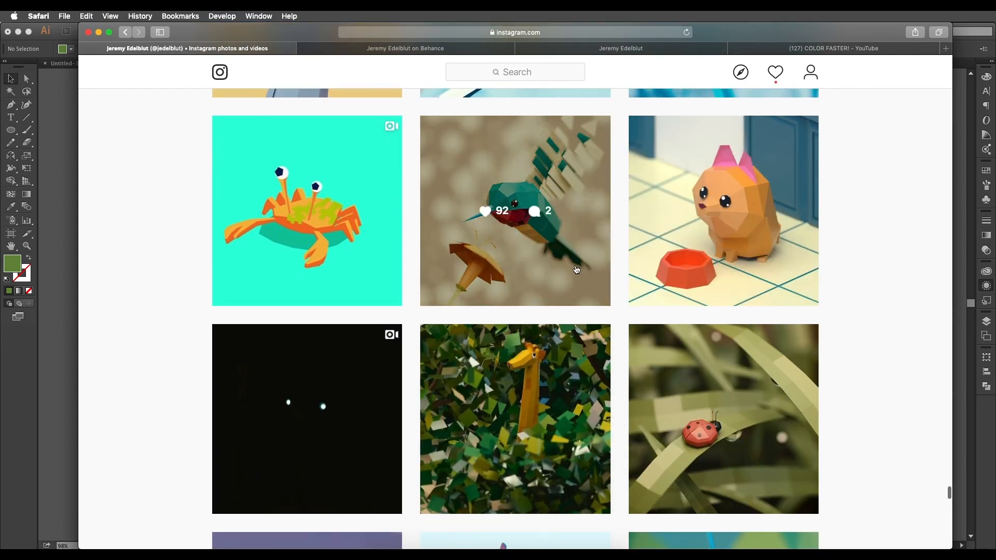
scroll(628, 275, down, 3)
scroll(662, 345, down, 6)
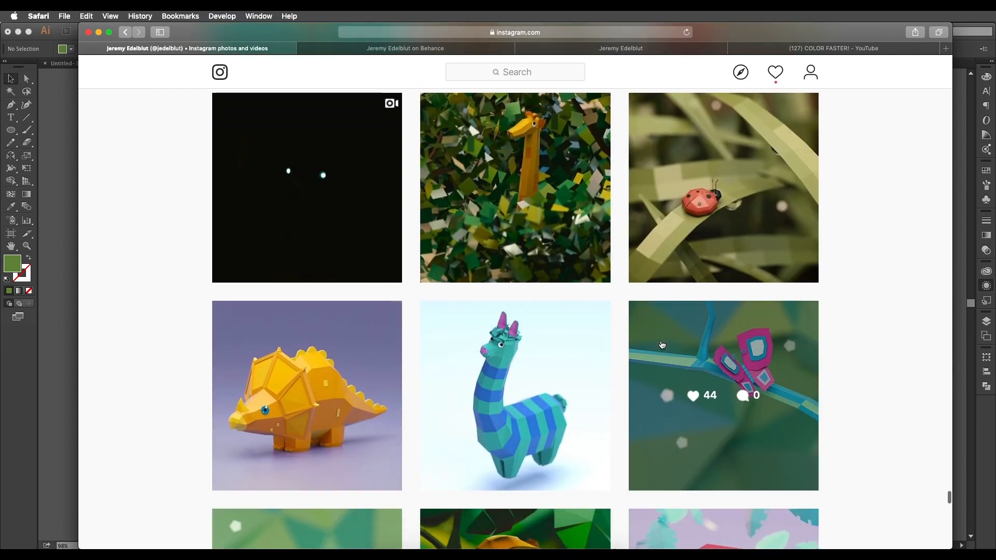
scroll(662, 345, down, 3)
scroll(611, 351, up, 6)
scroll(409, 340, down, 7)
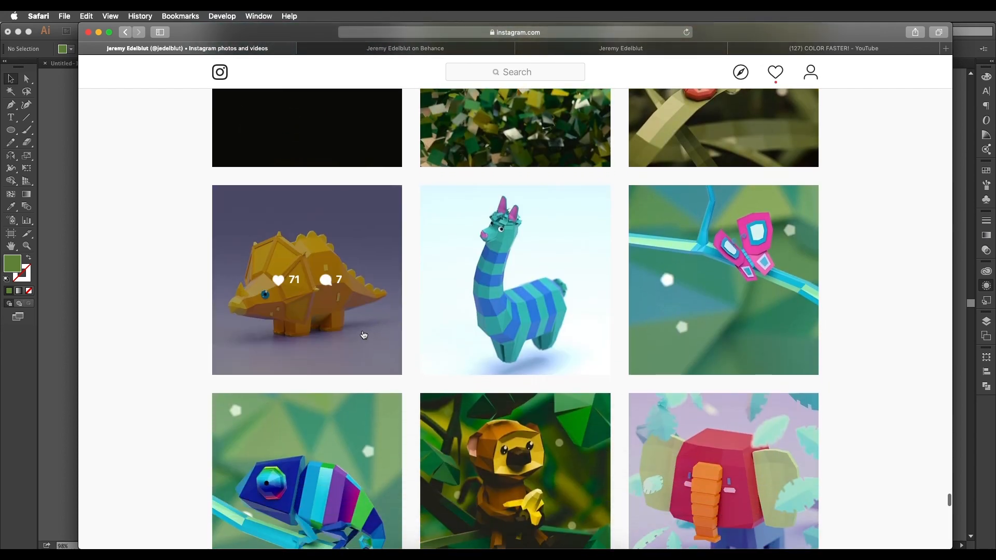
scroll(669, 331, down, 6)
scroll(684, 350, up, 15)
scroll(684, 350, up, 7)
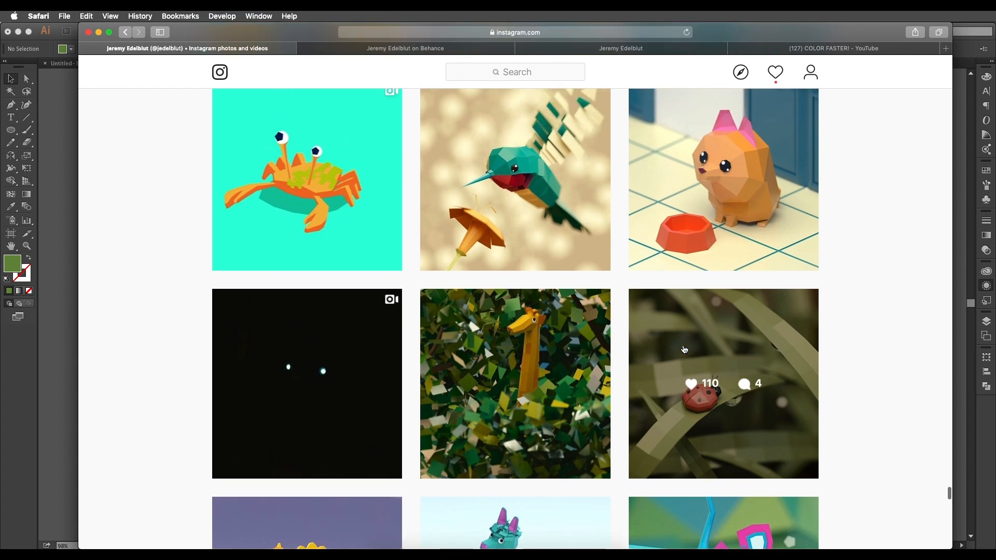
Go back to the low-poly bird on the white branch, view its post enlarged, and close it.
scroll(684, 348, up, 4)
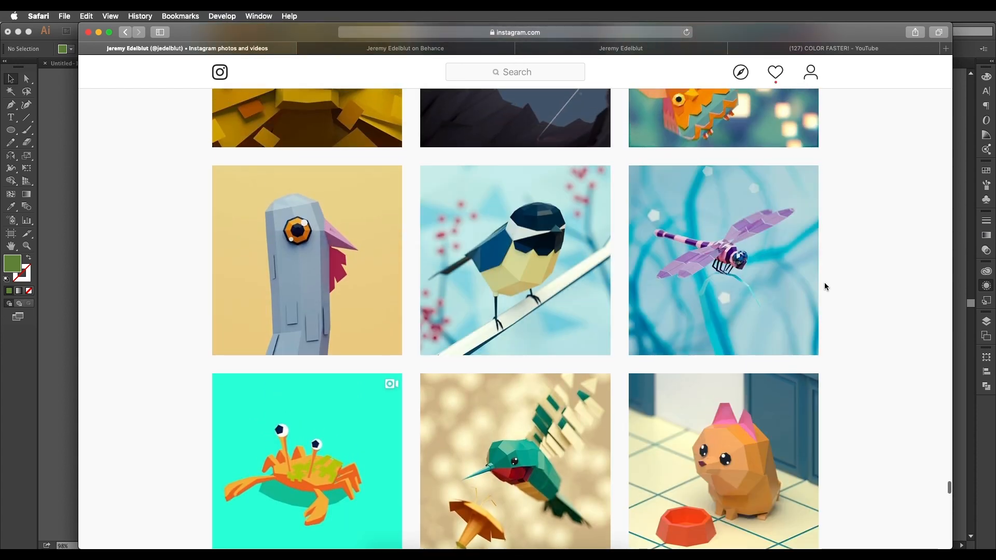
scroll(603, 339, down, 4)
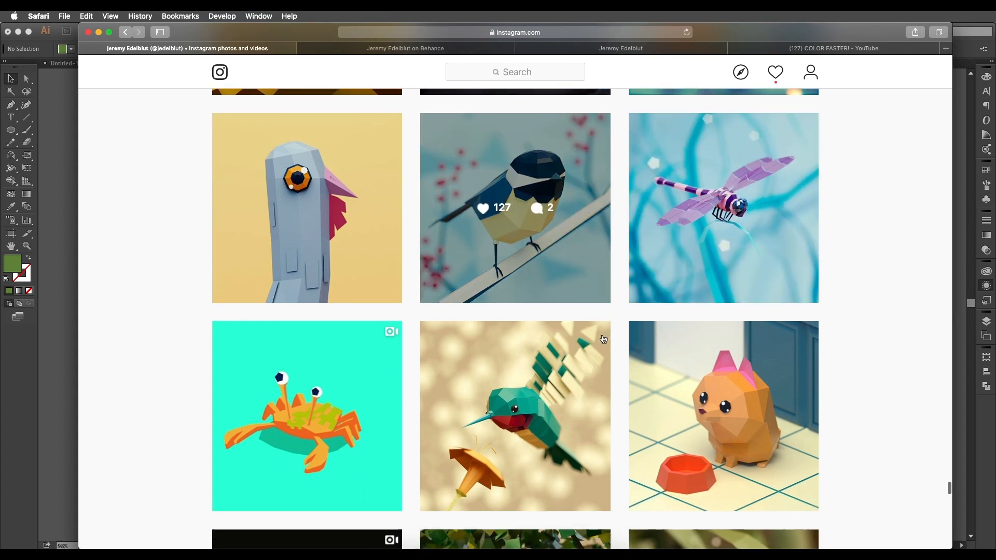
scroll(601, 342, up, 7)
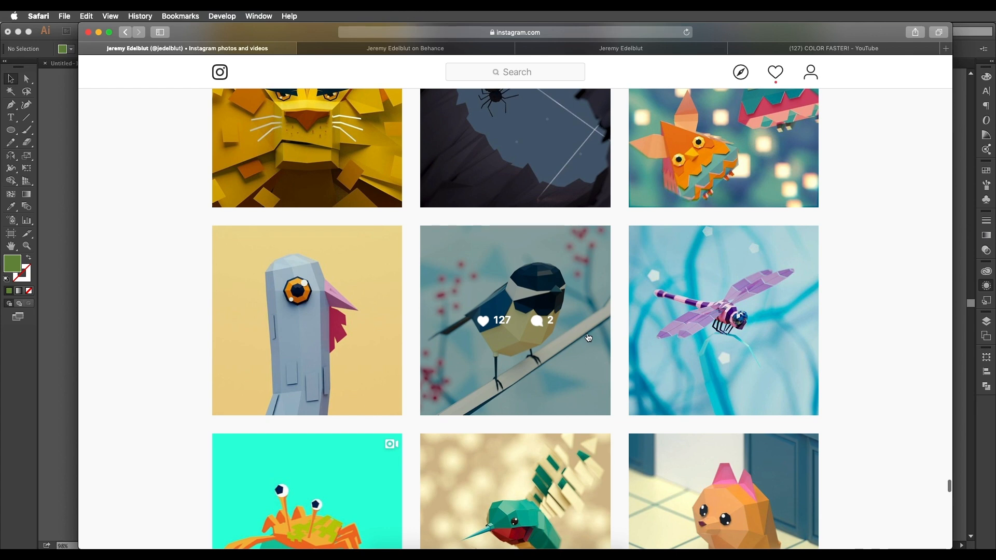
scroll(596, 340, up, 5)
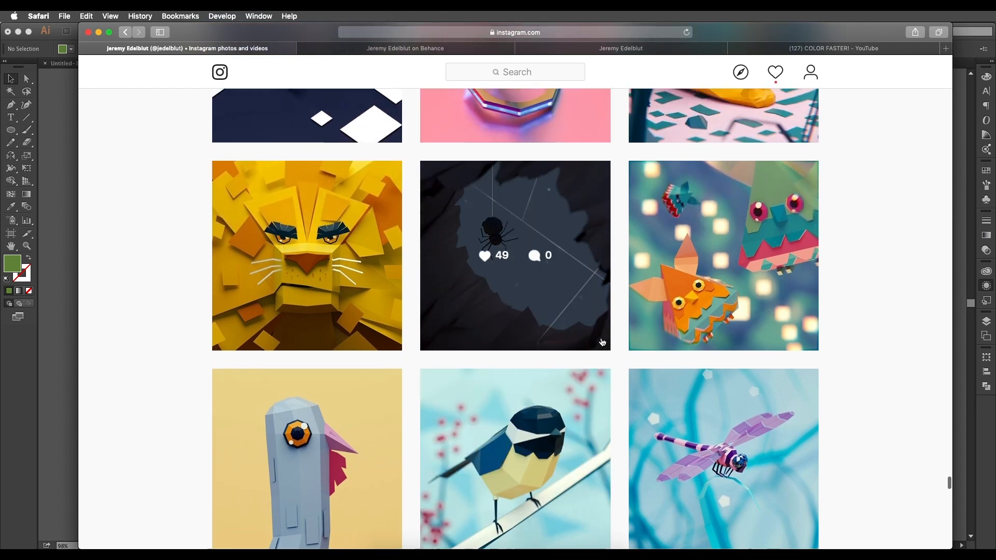
scroll(617, 345, up, 4)
scroll(636, 350, up, 3)
scroll(589, 343, down, 7)
click(589, 344)
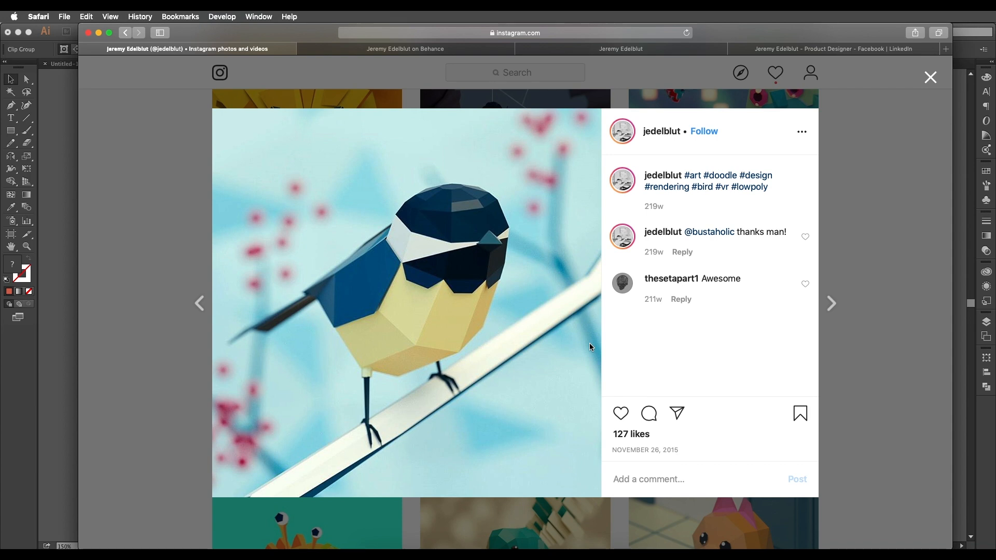
click(829, 229)
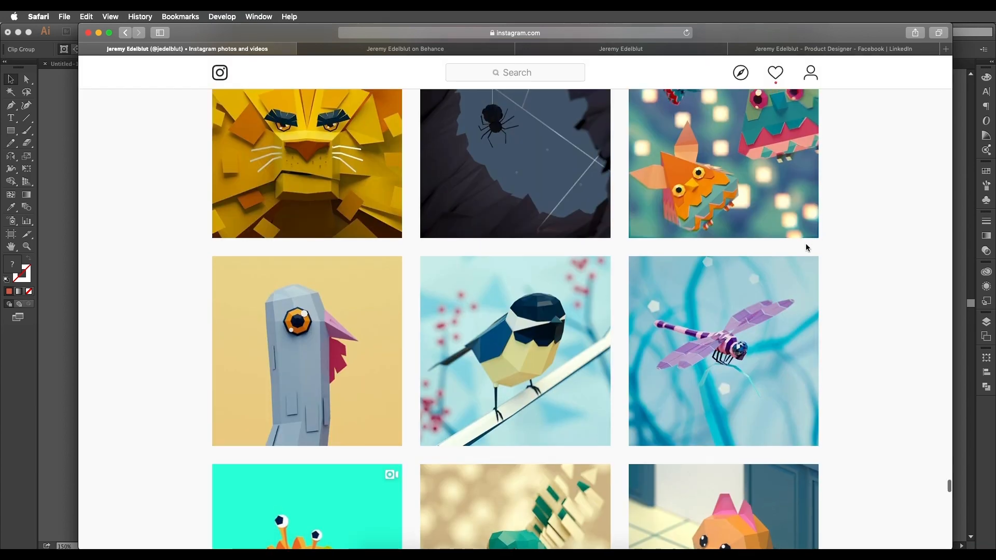
scroll(828, 228, up, 5)
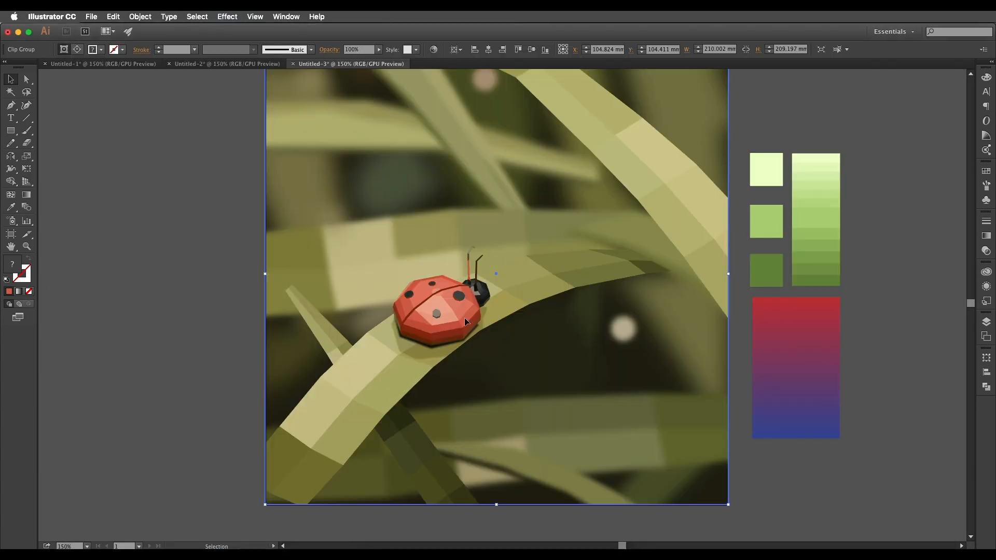
Switch to Illustrator and inspect the low-poly ladybug artwork up close.
scroll(475, 309, down, 2)
scroll(476, 307, up, 3)
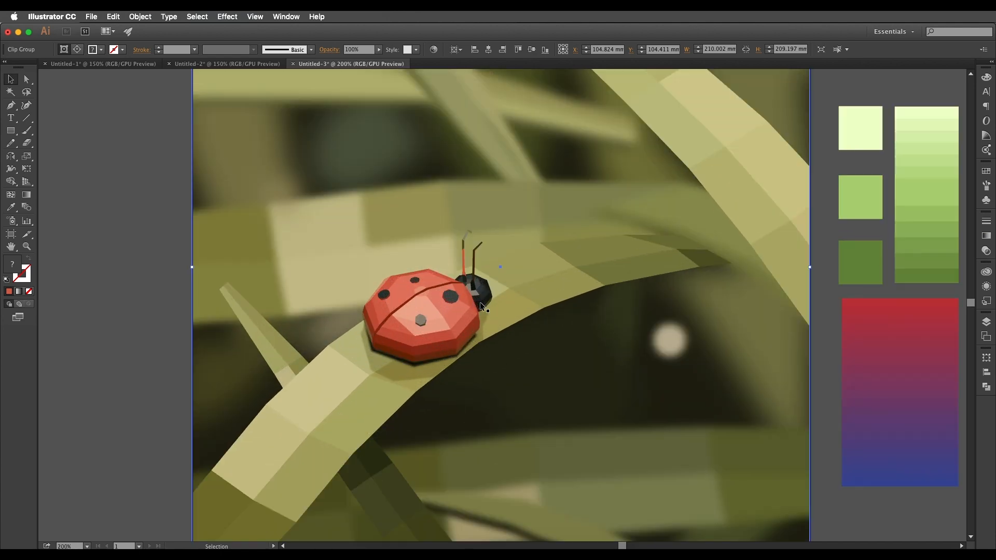
scroll(480, 301, down, 1)
Show the Untitled-2 document and examine the facets of the low-poly bird beside its color palette.
click(241, 65)
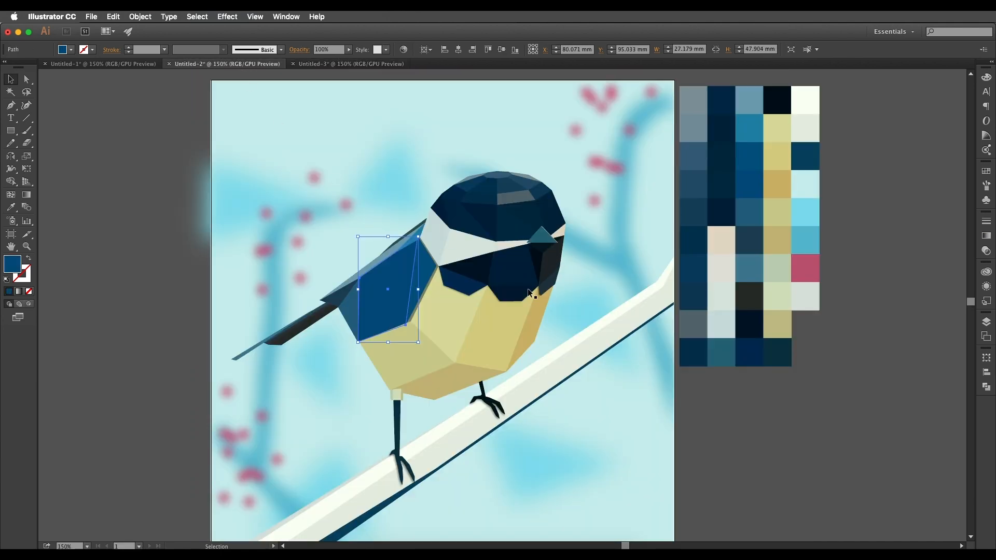
scroll(528, 292, down, 2)
scroll(502, 317, up, 2)
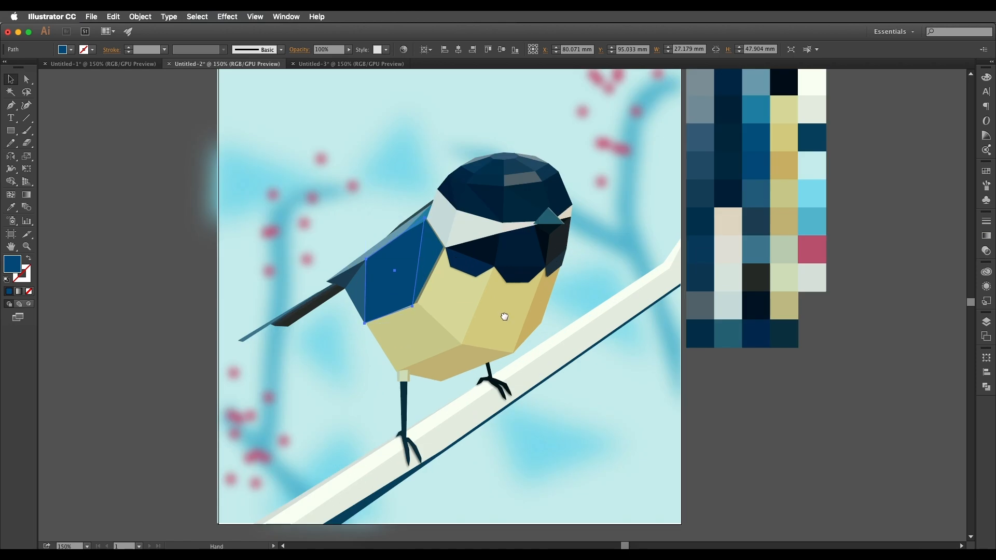
drag(502, 317, 523, 307)
scroll(456, 363, down, 3)
mouse_move(429, 339)
mouse_down()
mouse_move(456, 364)
mouse_move(456, 323)
mouse_move(415, 321)
mouse_move(438, 328)
mouse_move(425, 327)
mouse_up()
scroll(459, 361, up, 2)
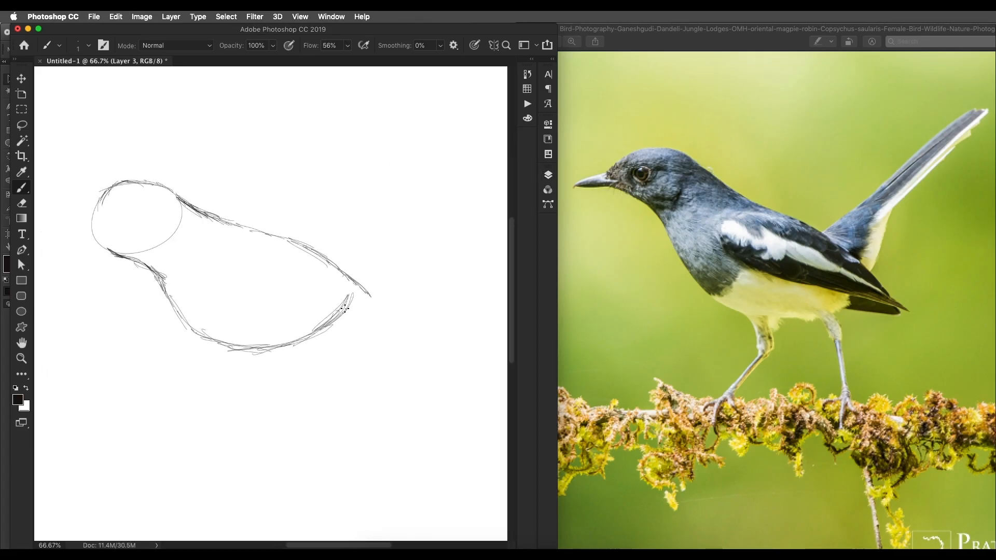
In Photoshop, sketch the bird's lower belly, beak, wing line and long raised tail, following the reference photo.
drag(290, 345, 317, 331)
drag(122, 200, 73, 212)
drag(200, 216, 367, 274)
drag(310, 252, 351, 232)
mouse_move(371, 244)
mouse_down()
mouse_move(352, 285)
mouse_move(453, 162)
mouse_up()
drag(367, 238, 446, 175)
Erase the stray line near the base of the tail and sketch the bird's two legs beneath the belly.
scroll(345, 243, down, 3)
key(e)
mouse_move(326, 277)
mouse_down()
mouse_move(245, 253)
mouse_move(260, 271)
mouse_move(333, 266)
mouse_up()
key(b)
drag(313, 329, 337, 393)
drag(272, 334, 273, 357)
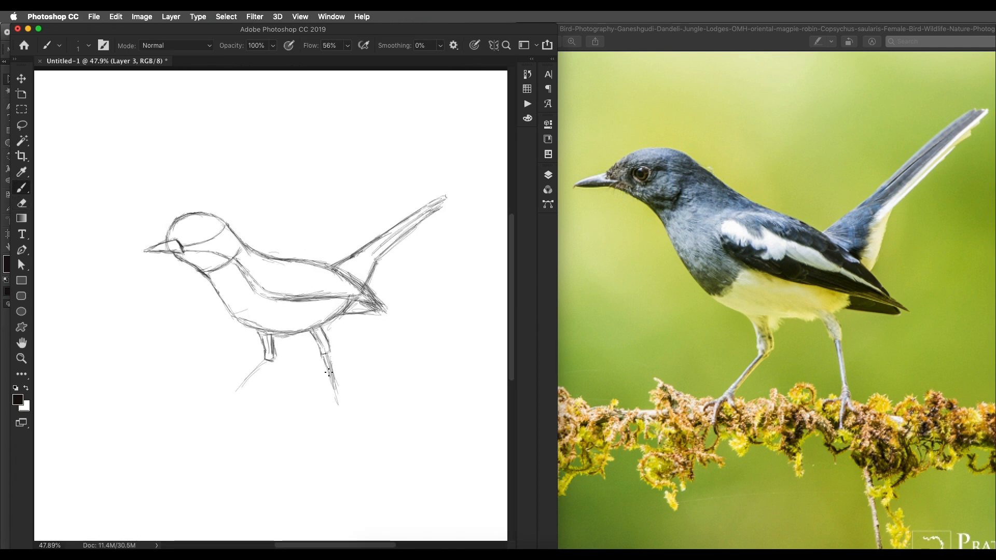
Sketch the claws at the ends of both of the bird's legs.
drag(339, 402, 337, 430)
drag(333, 407, 319, 426)
drag(342, 404, 352, 416)
drag(231, 402, 221, 420)
drag(221, 402, 211, 418)
scroll(284, 348, up, 1)
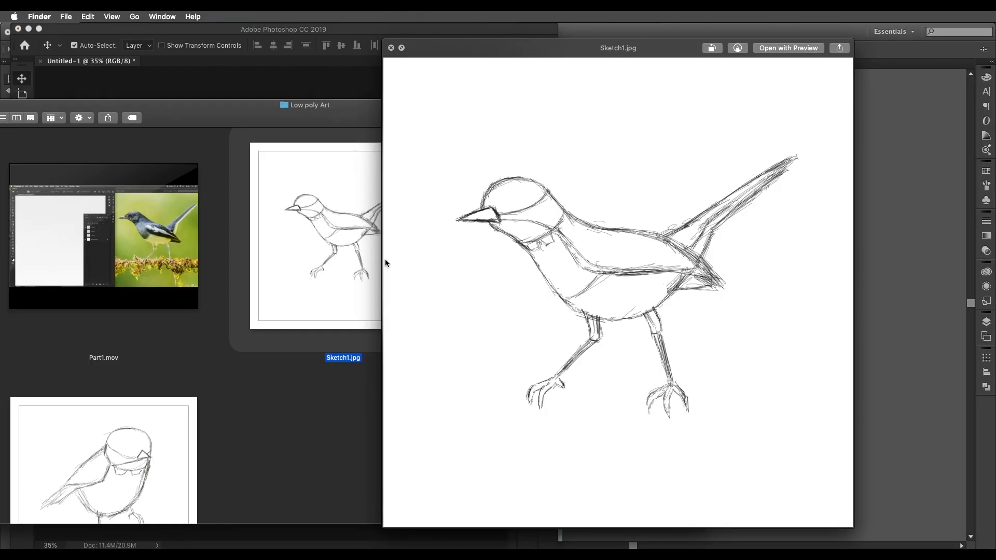
In Finder, preview Sketch2.jpg and Sketch3.jpg from the Low poly Art folder in place of Sketch1.jpg.
key(space)
click(589, 257)
key(space)
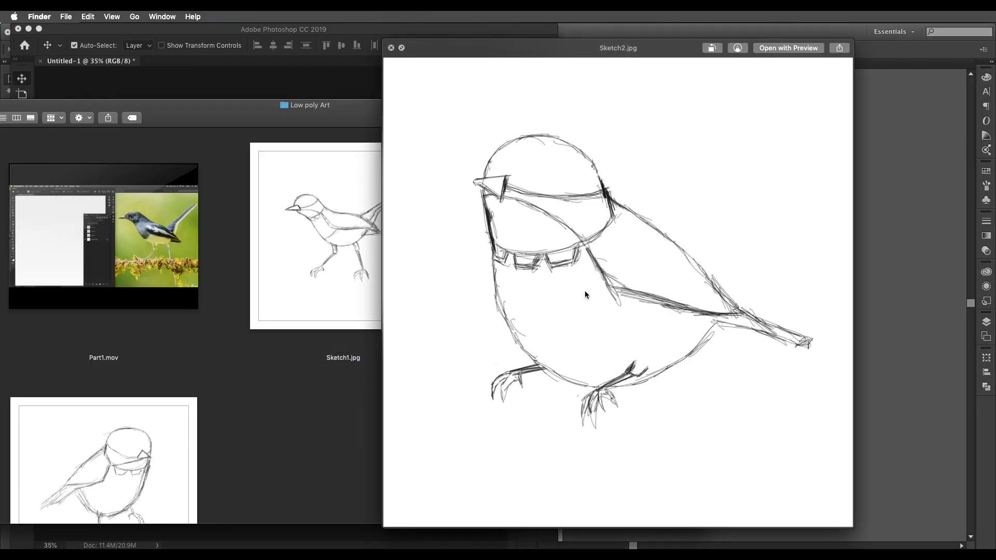
key(space)
click(99, 450)
key(space)
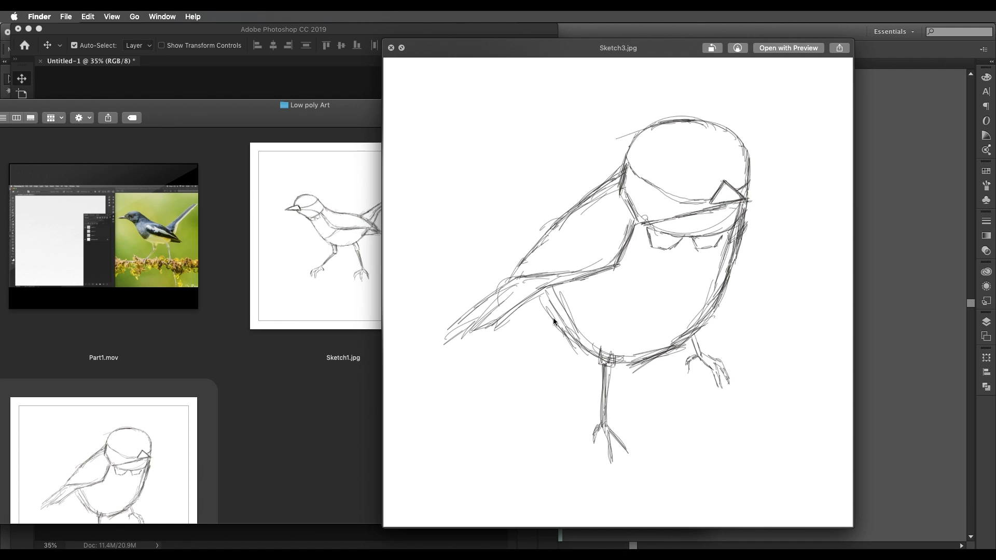
Close the Sketch3.jpg preview and bring all the bird sketches in the Low poly Art folder into view.
key(space)
drag(357, 124, 587, 100)
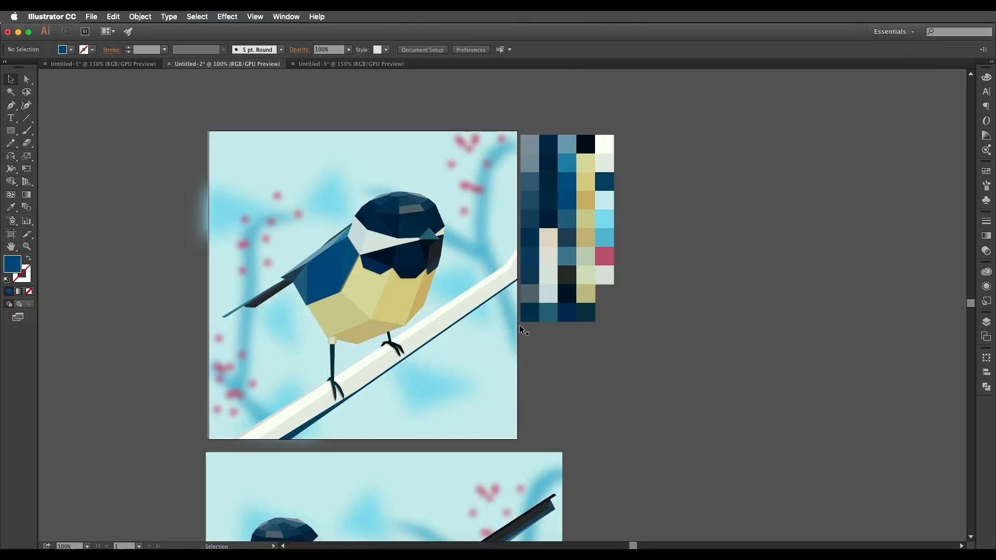
scroll(596, 322, down, 5)
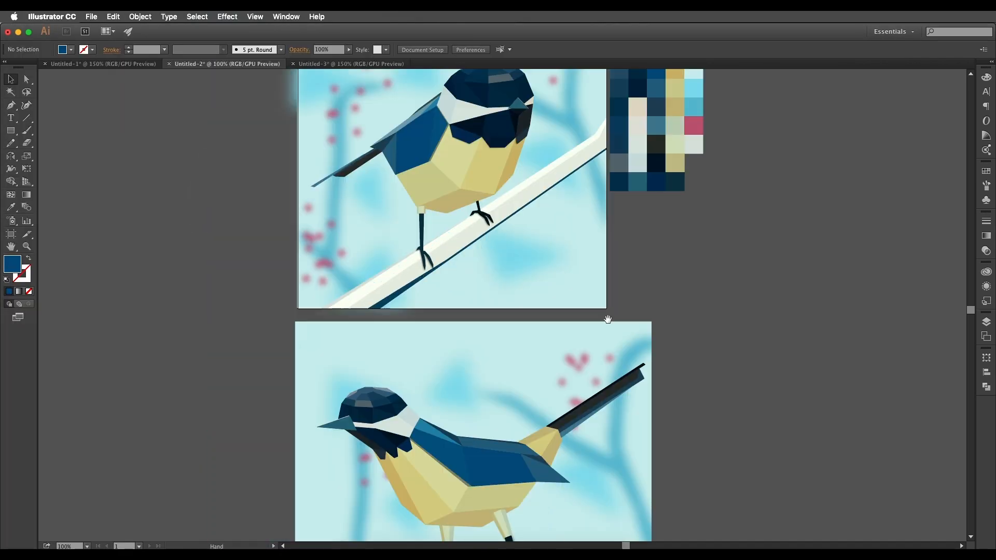
Switch to Illustrator and examine the two low-poly bird illustrations in the Untitled-2 document.
scroll(613, 329, up, 4)
scroll(574, 416, down, 2)
scroll(467, 449, down, 3)
scroll(514, 396, up, 4)
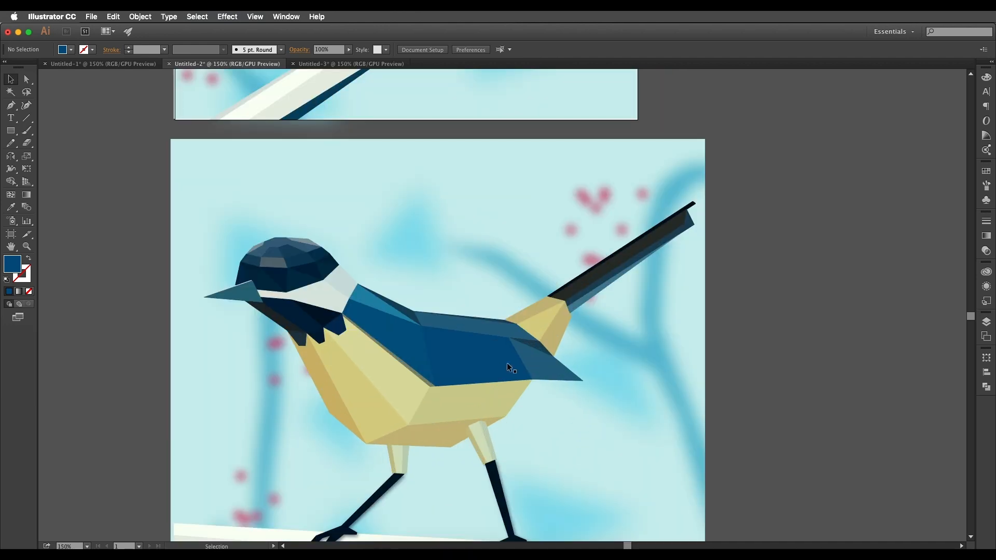
scroll(521, 358, down, 2)
scroll(531, 315, down, 1)
scroll(526, 287, down, 1)
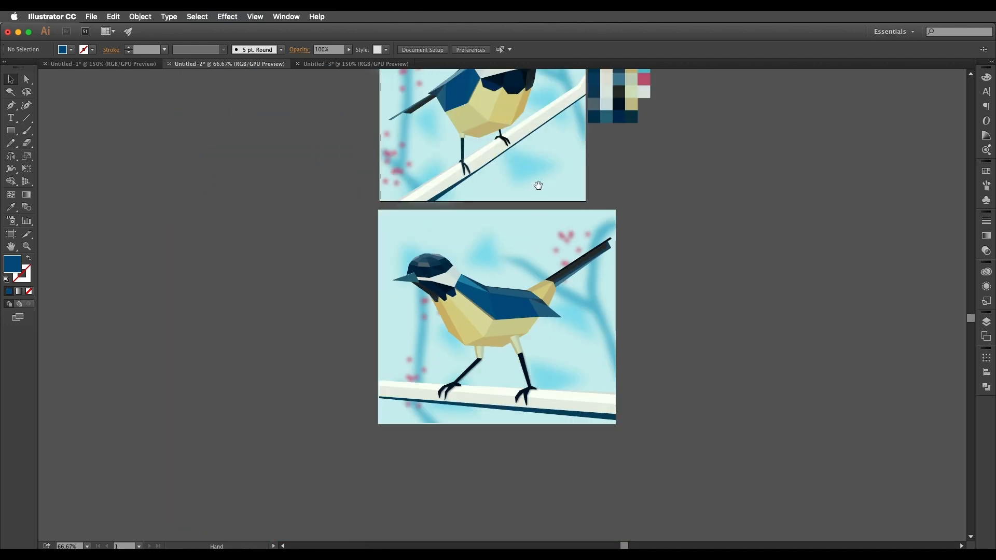
scroll(535, 188, up, 3)
scroll(473, 202, up, 1)
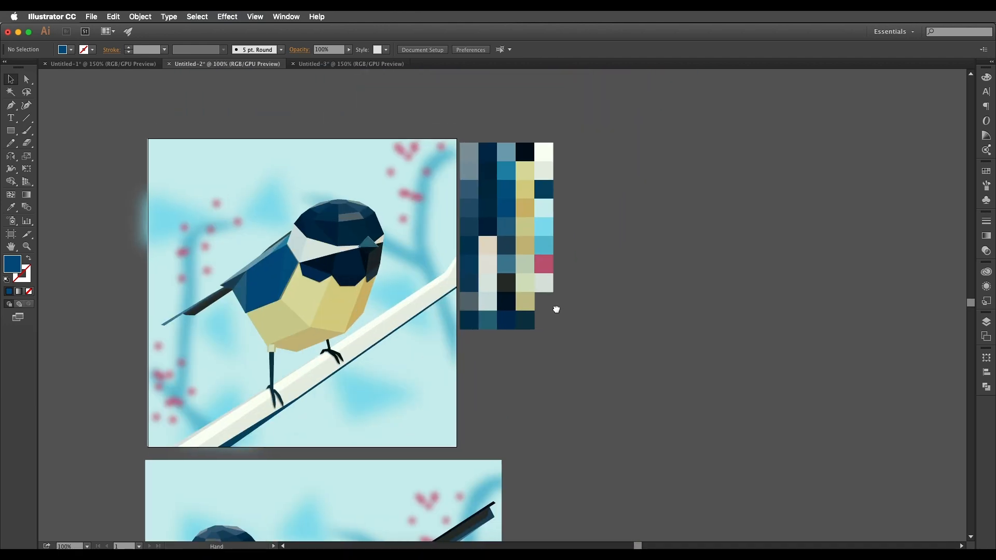
Select the whole grid of colour swatches beside the perched bird to review the palette, and clear the selection.
drag(471, 115, 469, 114)
drag(527, 227, 542, 250)
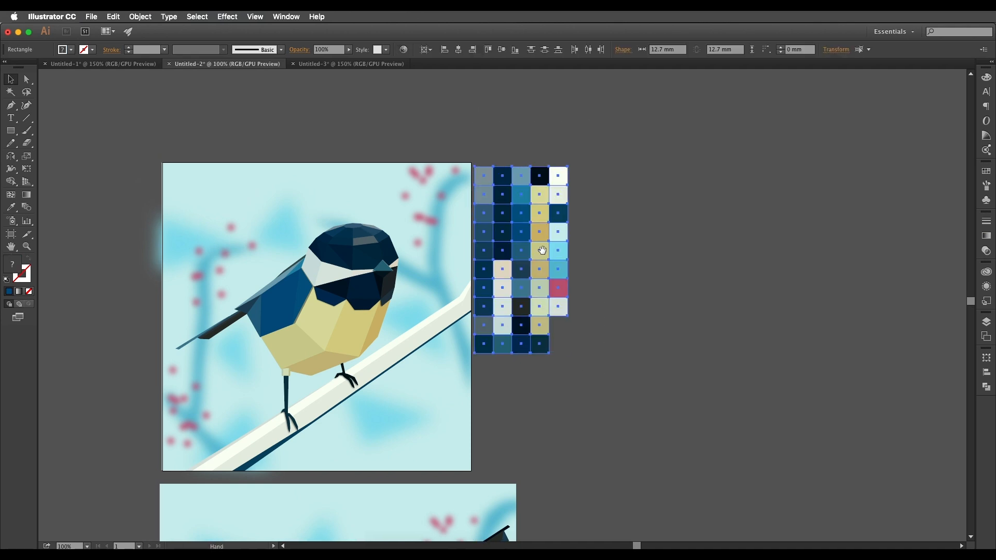
drag(552, 288, 613, 268)
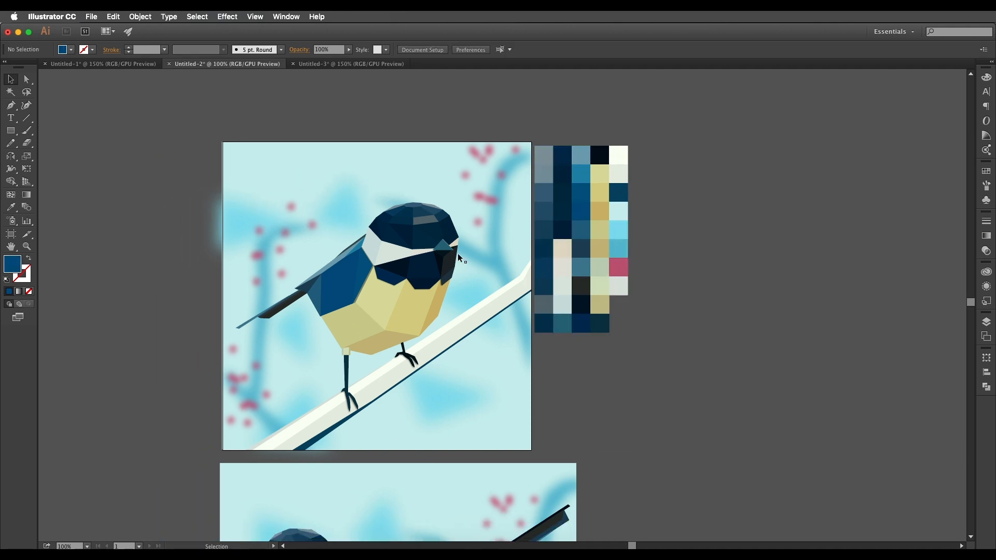
drag(671, 217, 653, 230)
drag(564, 336, 523, 319)
drag(489, 364, 492, 326)
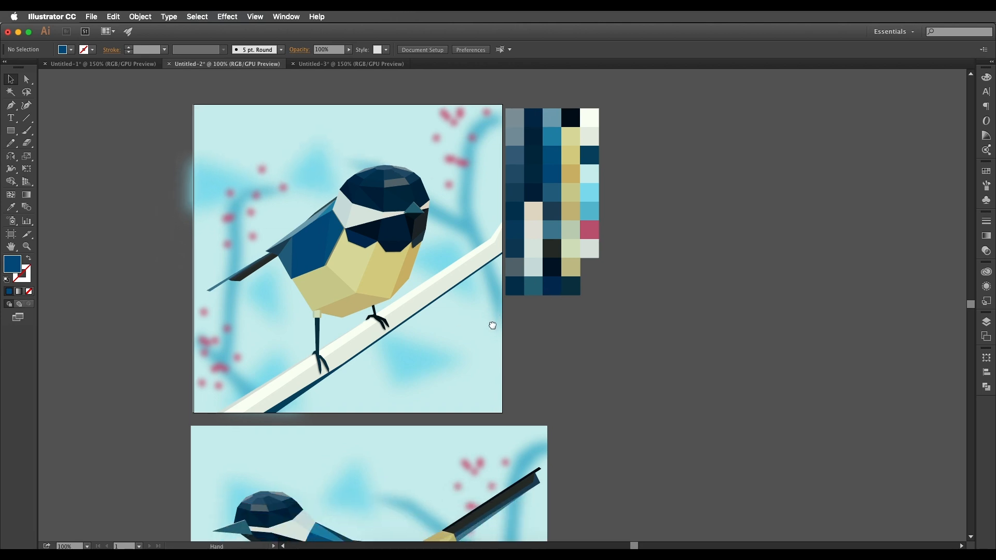
Switch to Safari and browse the artist's Instagram grid to the low-poly bird and other animal artworks.
click(473, 544)
scroll(512, 402, down, 10)
scroll(512, 403, up, 15)
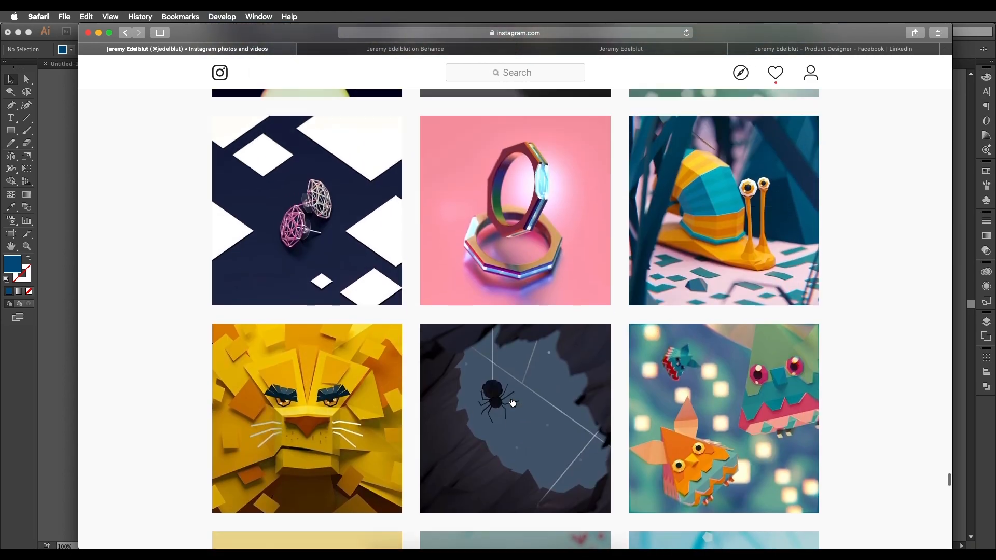
scroll(447, 380, up, 7)
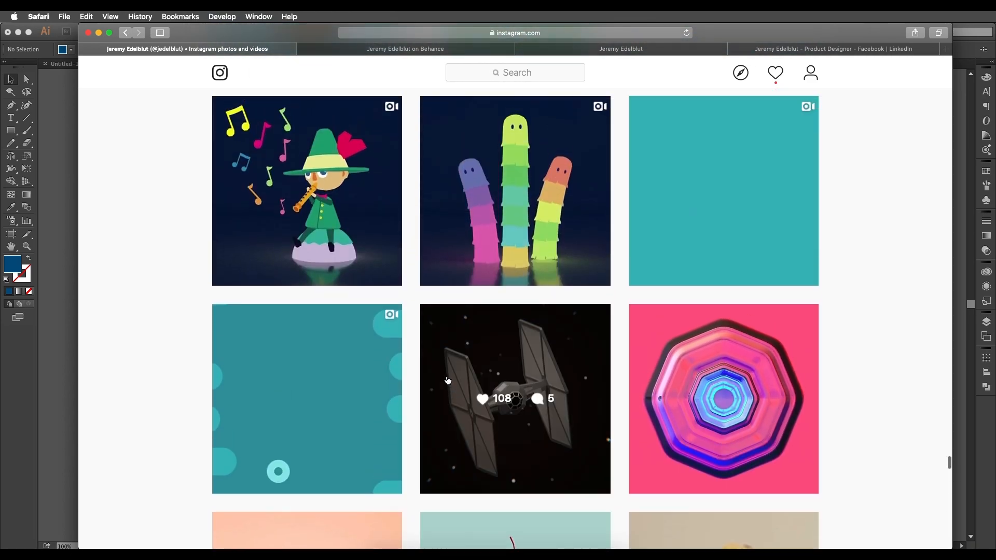
scroll(515, 344, up, 7)
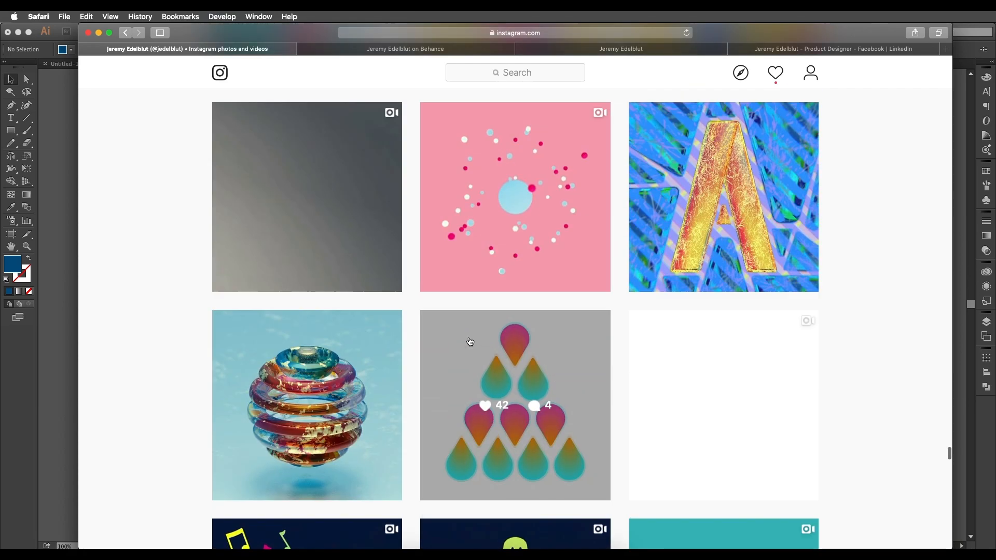
scroll(474, 298, down, 2)
scroll(685, 389, down, 18)
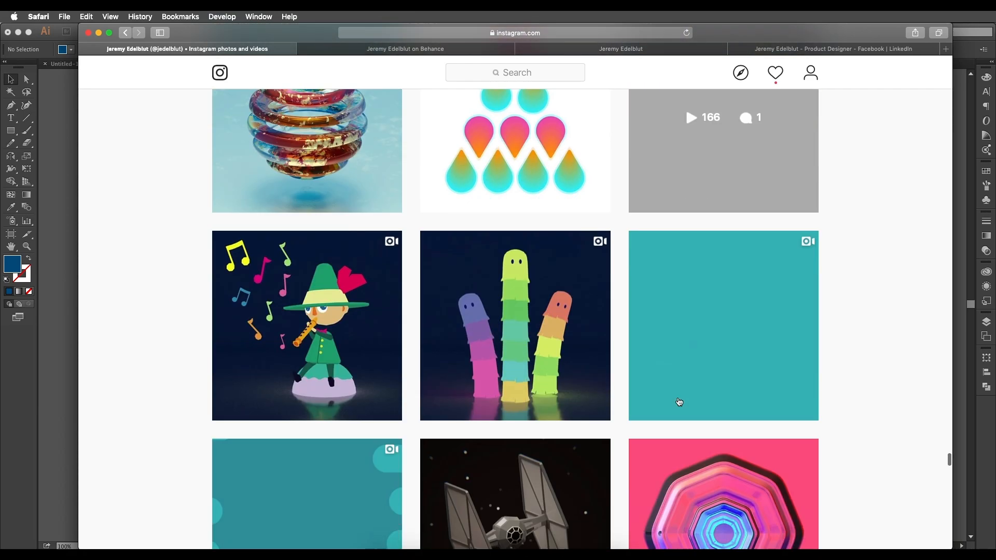
scroll(677, 403, down, 14)
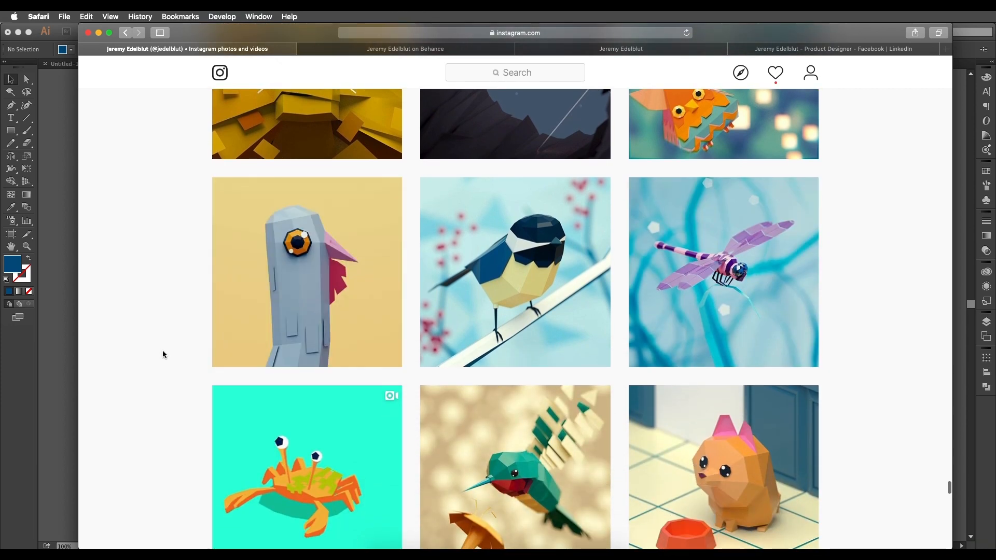
Return to Illustrator, select all swatches in the colour palette, and compare them with the perched bird.
click(52, 147)
drag(785, 310, 739, 352)
drag(658, 365, 470, 155)
drag(566, 427, 603, 430)
drag(575, 340, 563, 357)
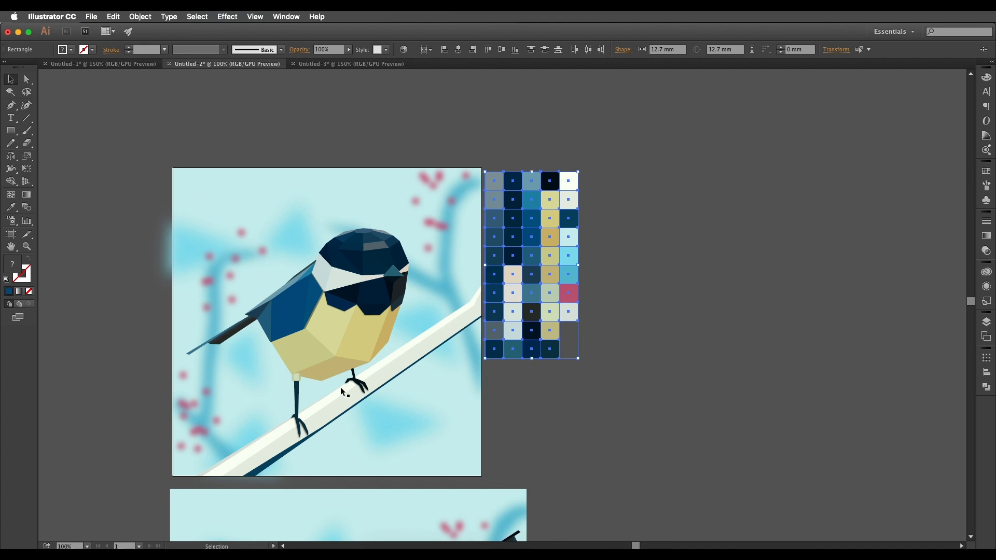
scroll(524, 384, left, 2)
scroll(523, 383, down, 1)
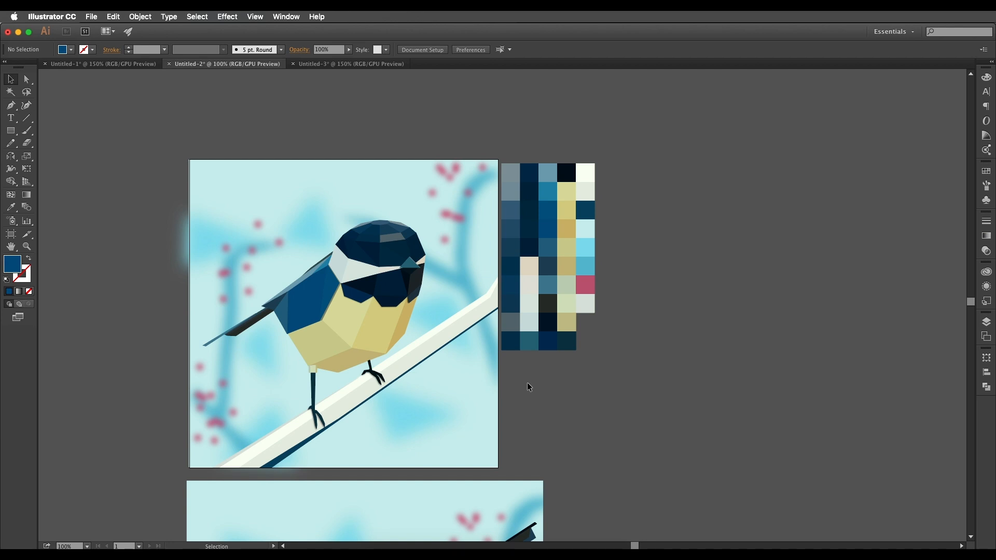
drag(527, 383, 714, 395)
scroll(714, 395, up, 1)
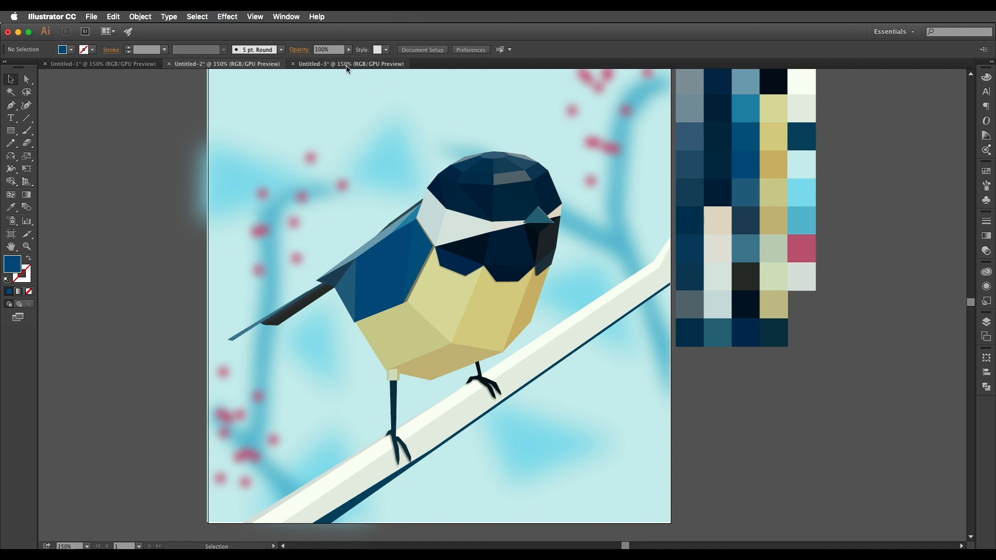
Switch to the Untitled-3 document and examine the ladybug on the leaf, selecting single polygons of its shell.
click(347, 65)
scroll(509, 262, down, 3)
scroll(513, 265, up, 3)
click(224, 266)
drag(386, 306, 504, 326)
scroll(390, 341, down, 1)
scroll(504, 326, up, 1)
scroll(505, 326, down, 1)
scroll(452, 326, up, 2)
click(451, 320)
click(472, 318)
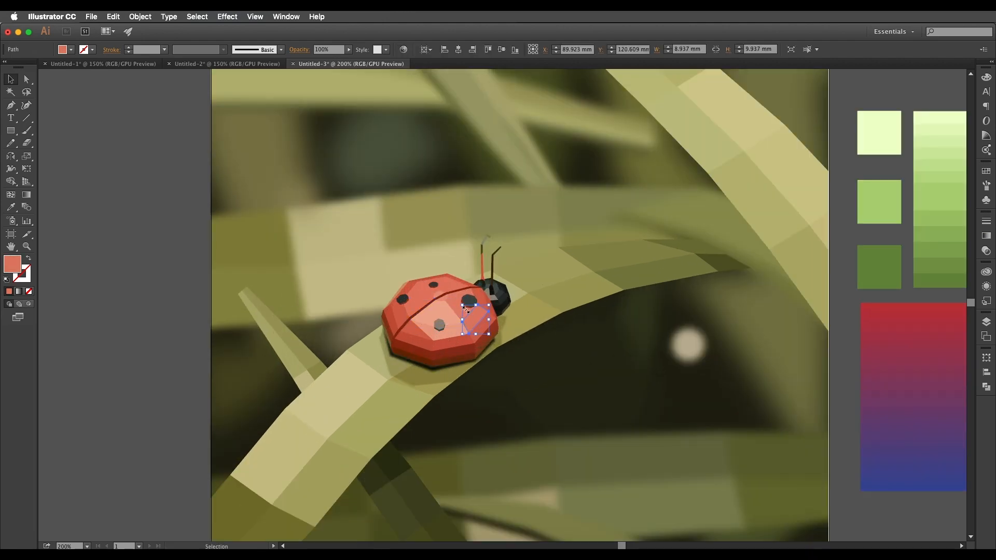
Select more polygons along the ladybug's lower shell to inspect how differently shaded facets build its form.
click(447, 279)
scroll(417, 345, up, 1)
click(422, 347)
click(440, 374)
click(463, 360)
click(500, 358)
scroll(503, 357, down, 3)
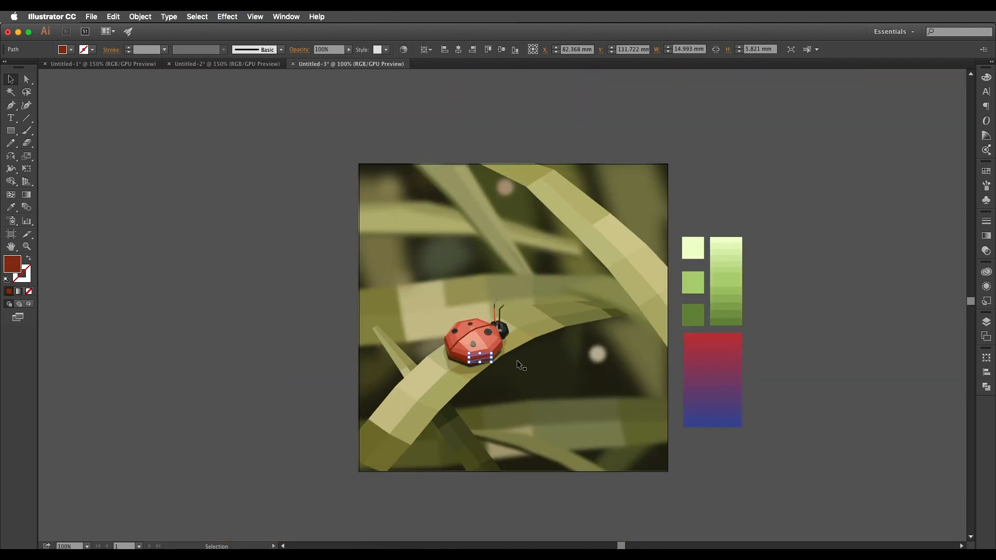
scroll(406, 312, up, 2)
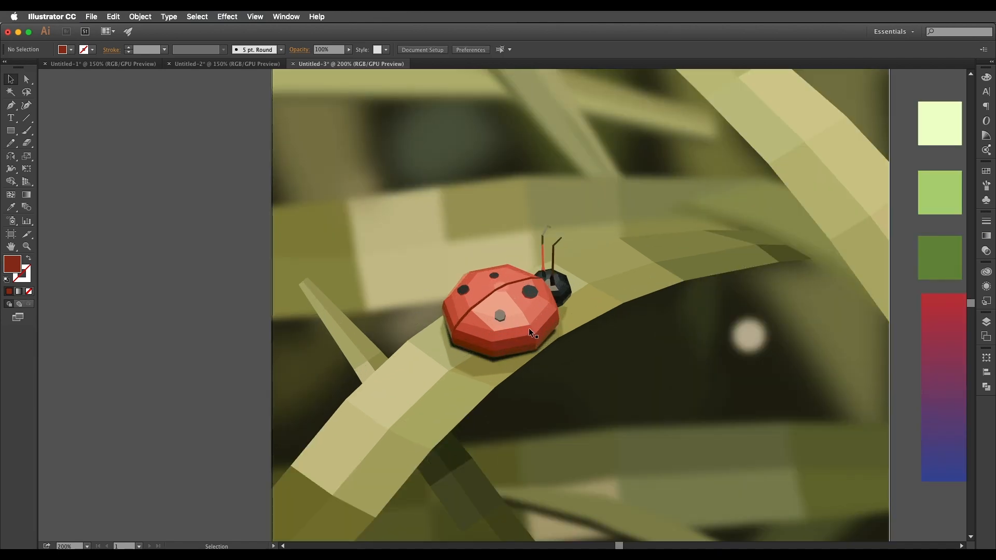
scroll(530, 332, right, 2)
Return to the Untitled-2 document and select single facets of the perched bird to inspect them against the colour palette.
click(228, 64)
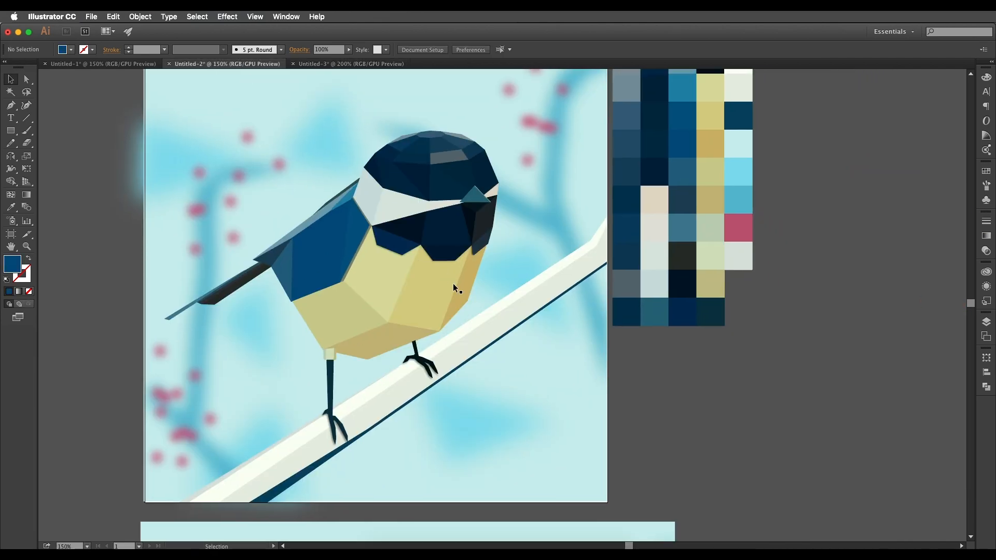
scroll(452, 283, down, 2)
scroll(461, 284, up, 2)
click(428, 280)
click(418, 235)
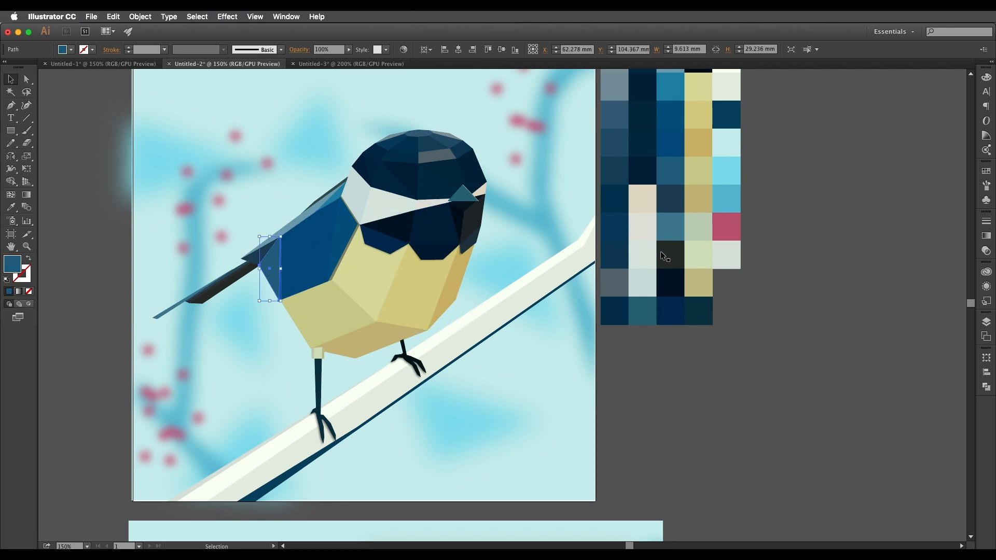
scroll(662, 245, down, 2)
scroll(626, 302, up, 1)
drag(627, 303, 519, 355)
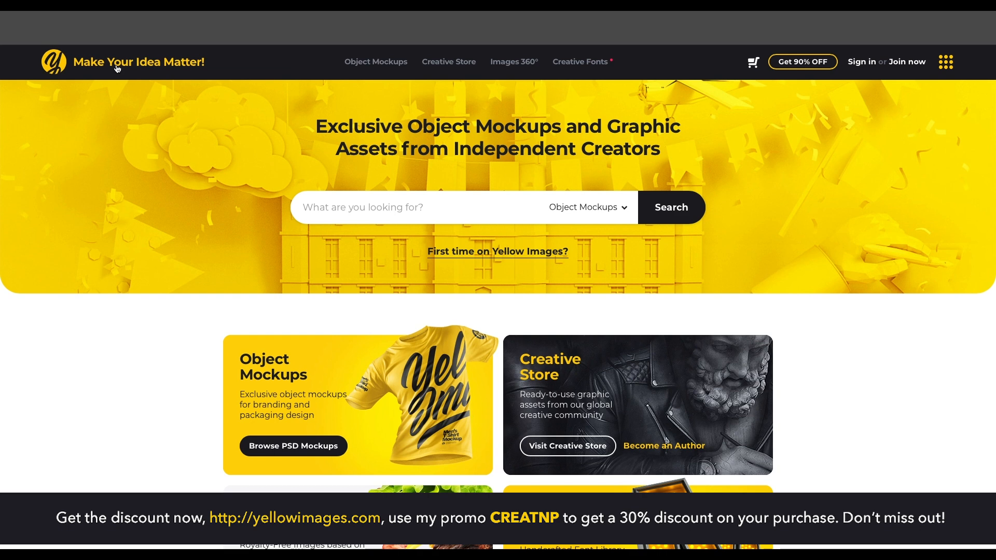
Browse the Yellow Images home page through its store categories to Freshly Baked Mockups and 3D Models.
scroll(356, 254, down, 3)
scroll(640, 251, down, 2)
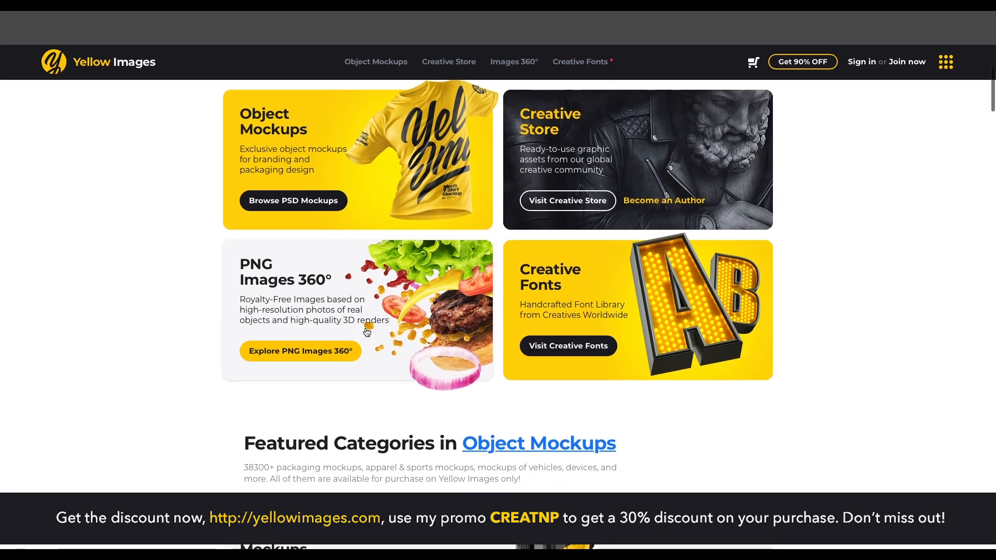
scroll(377, 331, down, 5)
scroll(620, 341, down, 2)
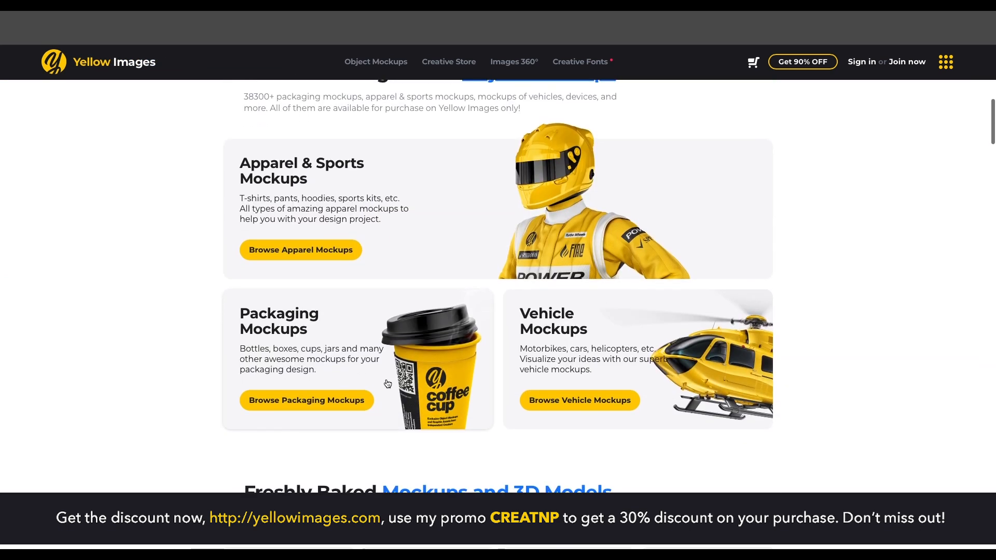
scroll(614, 390, down, 10)
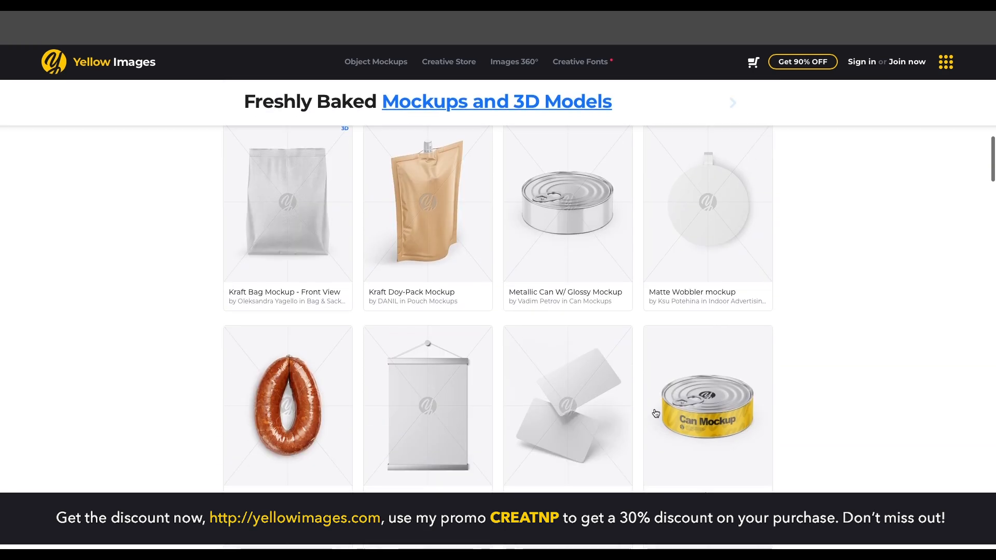
Open the Mockups and 3D Models listing and view the Airliner Mockup - Half Side View and Game Controller Mockup.
click(596, 102)
scroll(715, 378, down, 5)
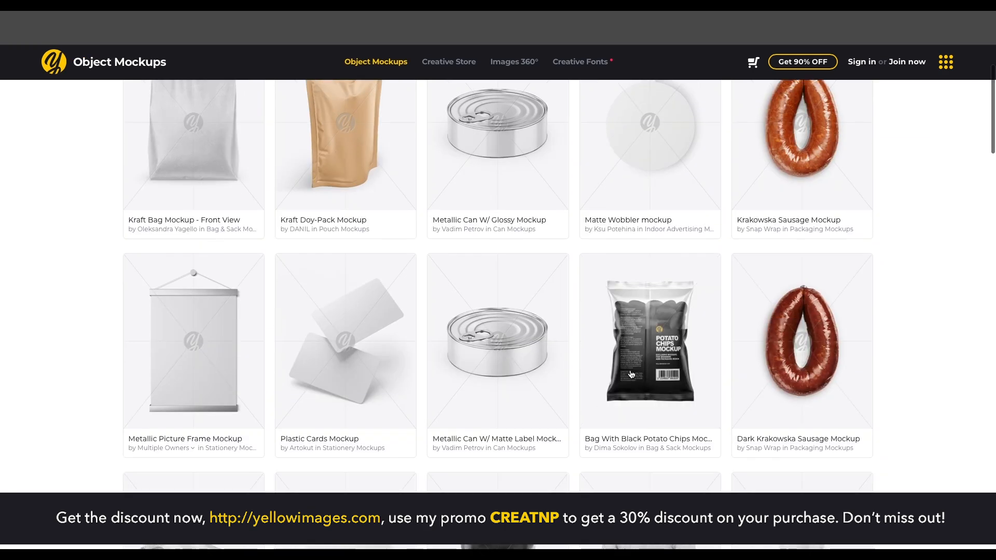
scroll(234, 381, down, 15)
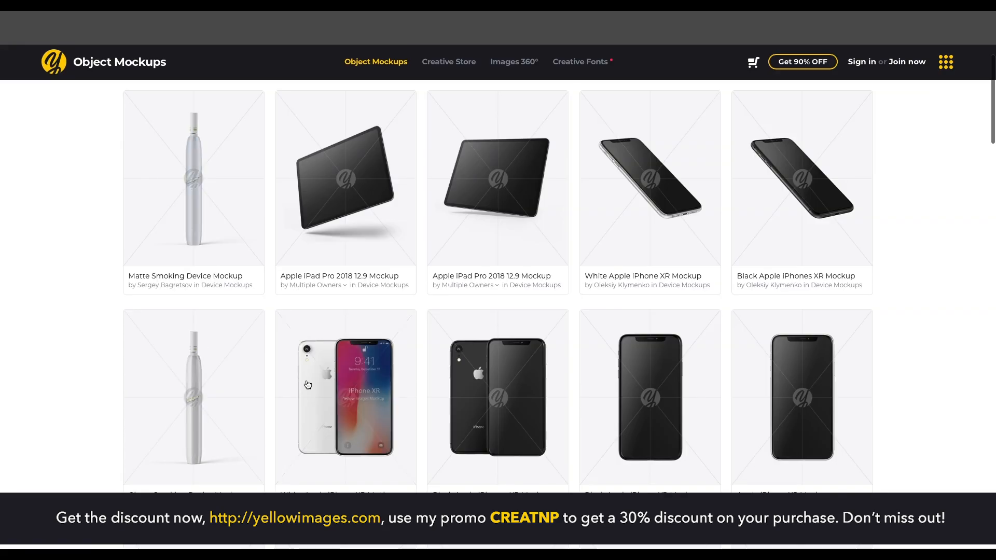
scroll(306, 378, down, 5)
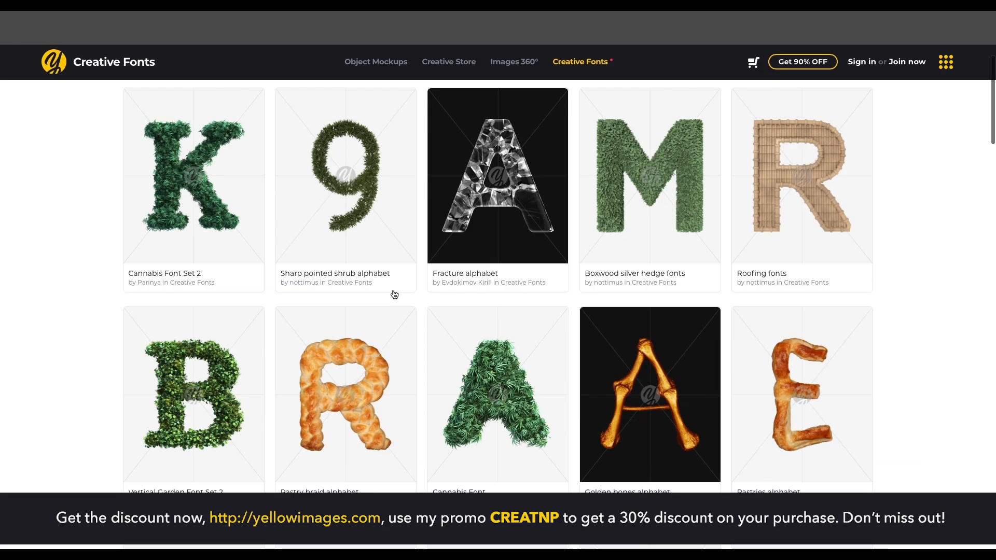
View the PNG Low Poly House in Images 360° and browse the graphic assets in the Creative Store.
scroll(608, 333, down, 1)
scroll(608, 333, down, 2)
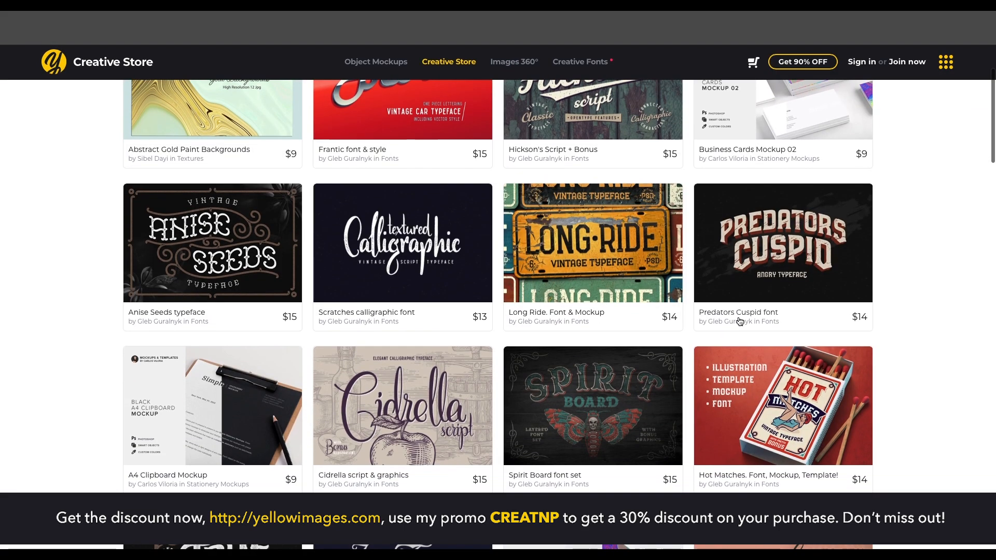
scroll(497, 285, down, 10)
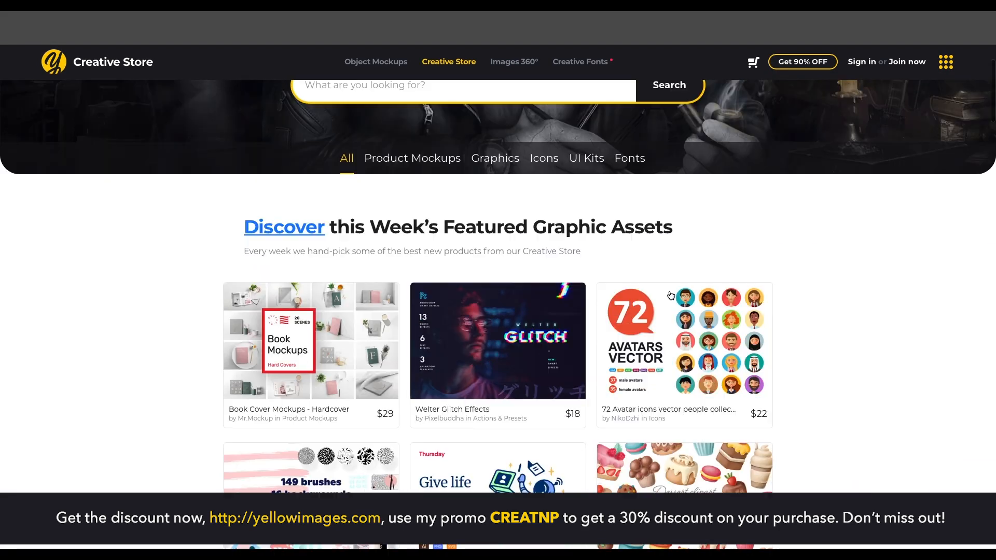
scroll(671, 295, down, 10)
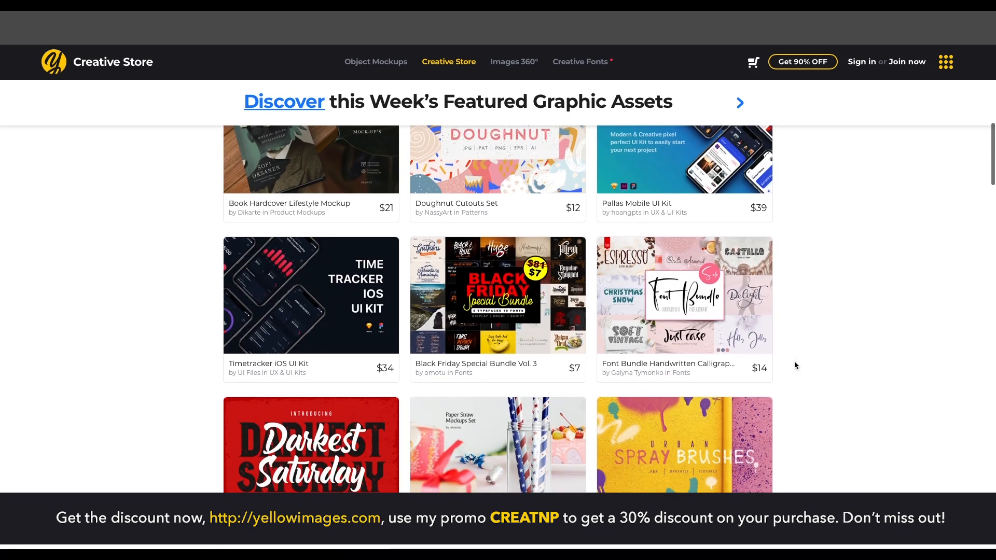
Browse the device mockups and view the Portable Speaker Mockup and the Panel Van Mockup Pack.
scroll(799, 361, down, 6)
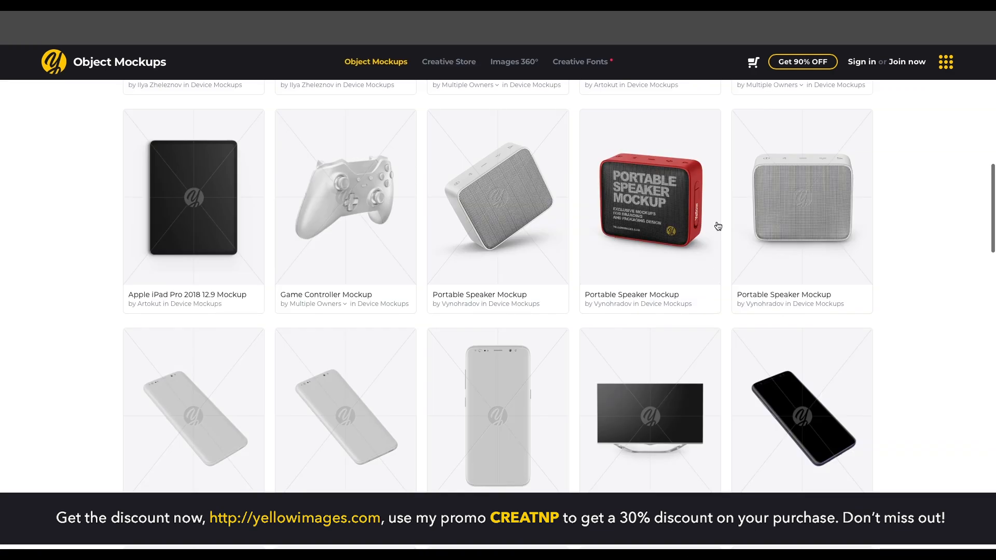
scroll(718, 226, down, 1)
click(715, 228)
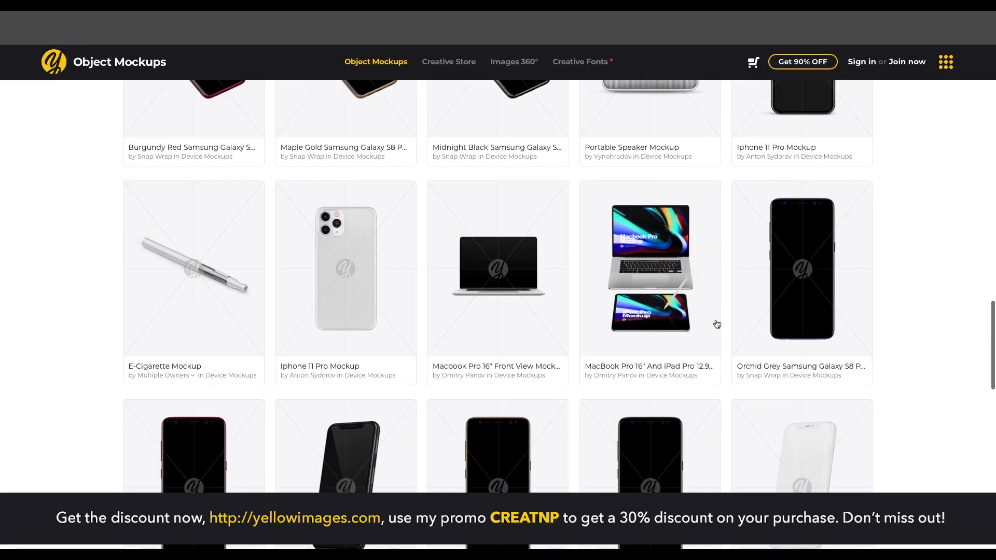
scroll(715, 323, down, 2)
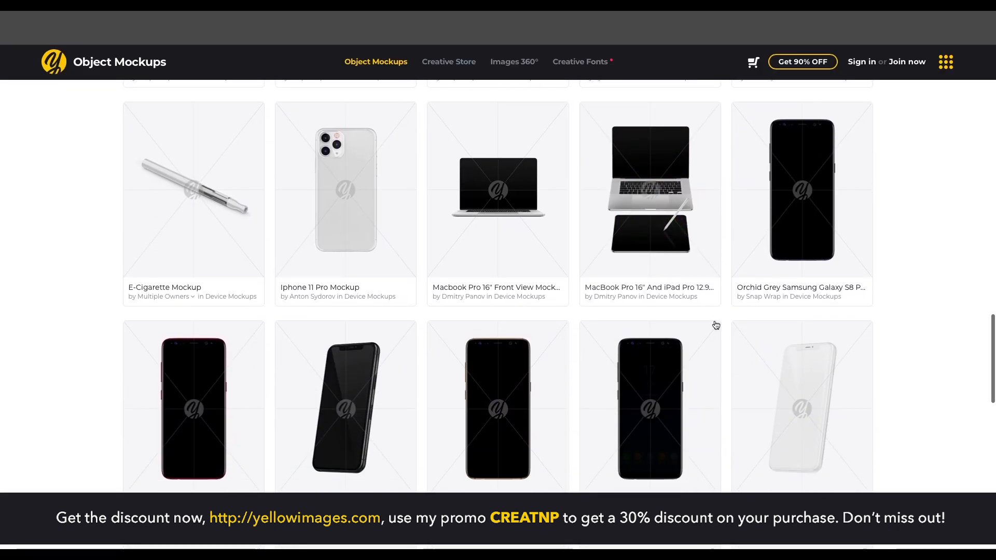
scroll(714, 324, down, 3)
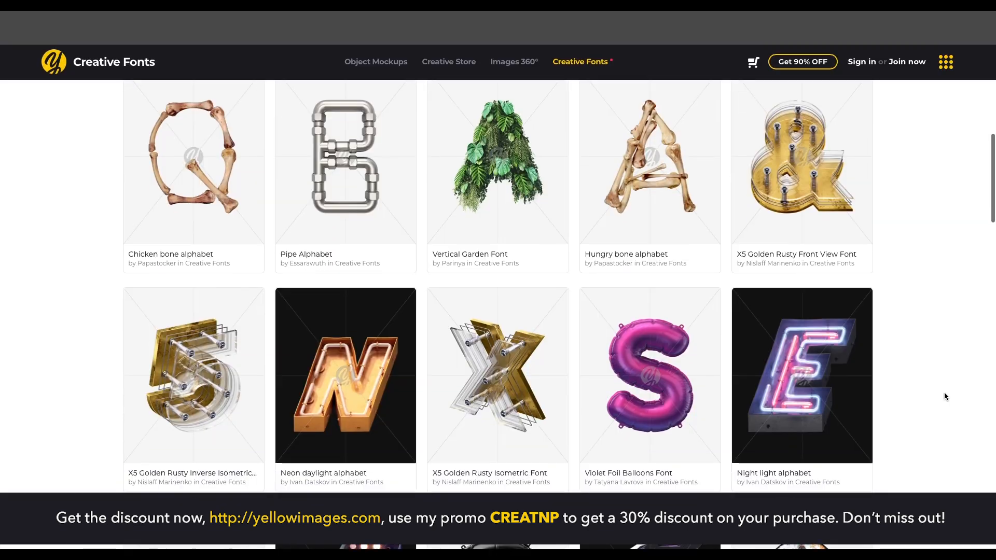
Browse the creative fonts and look through the characters of the Violet Foil Balloons Font and the Lamp light Alphabet.
scroll(639, 356, down, 1)
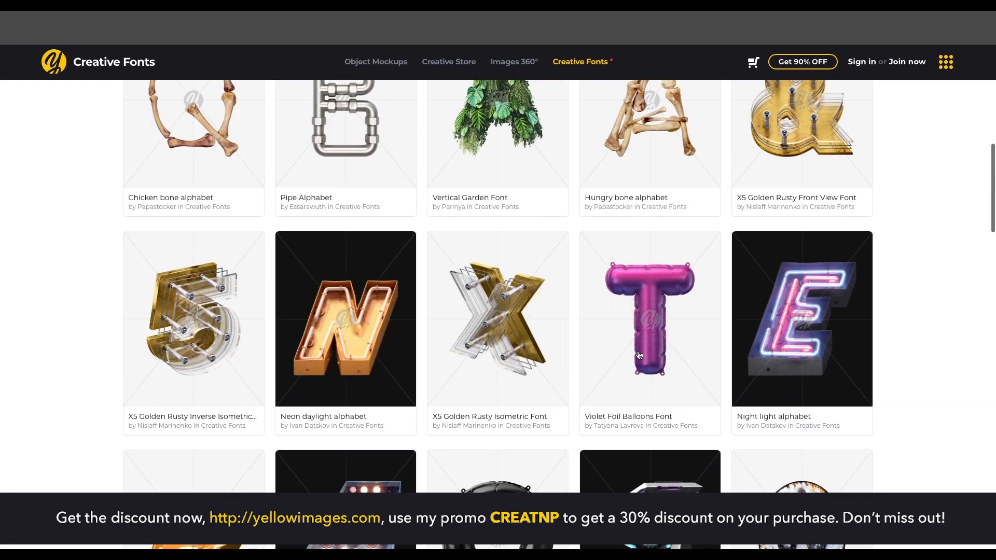
click(639, 355)
scroll(638, 351, down, 10)
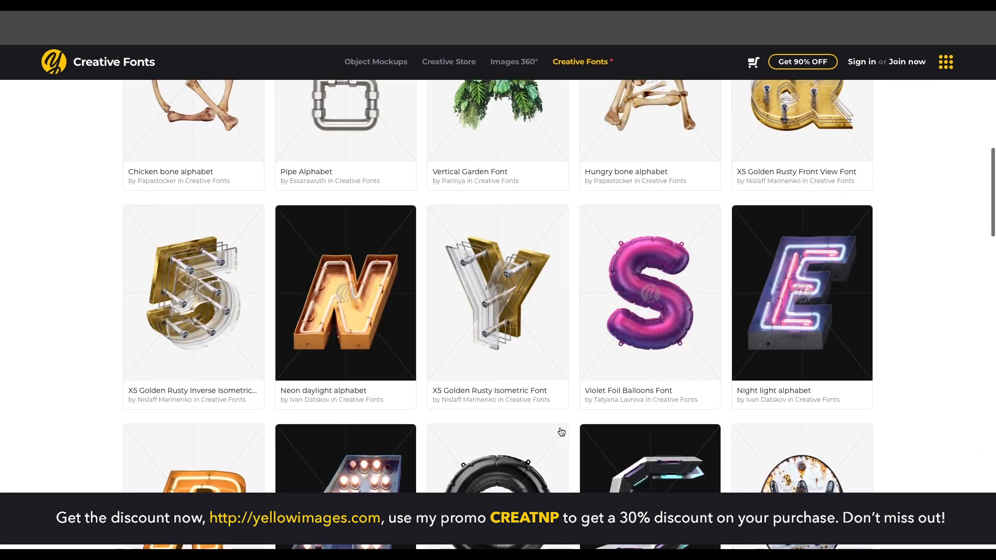
scroll(498, 290, down, 4)
click(357, 300)
scroll(735, 396, down, 4)
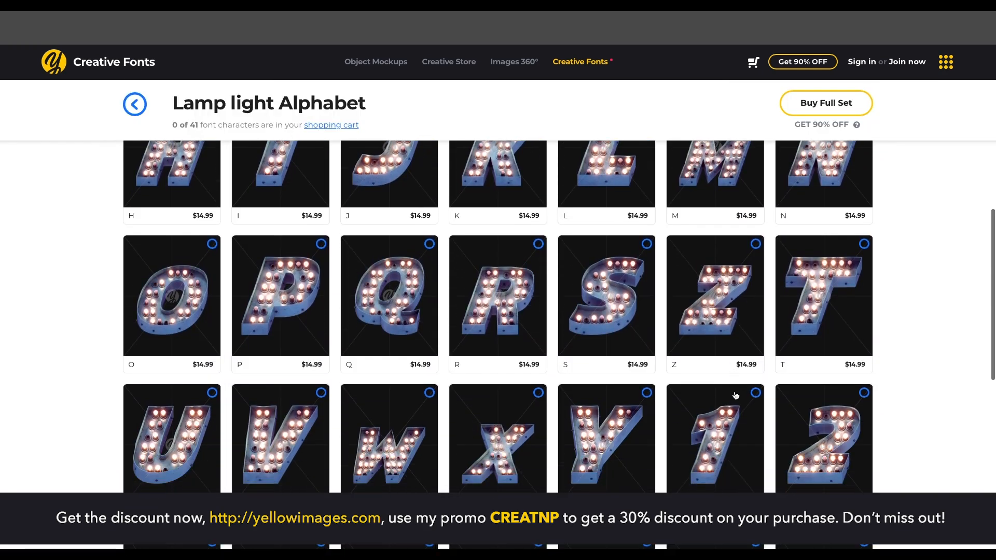
scroll(735, 395, down, 6)
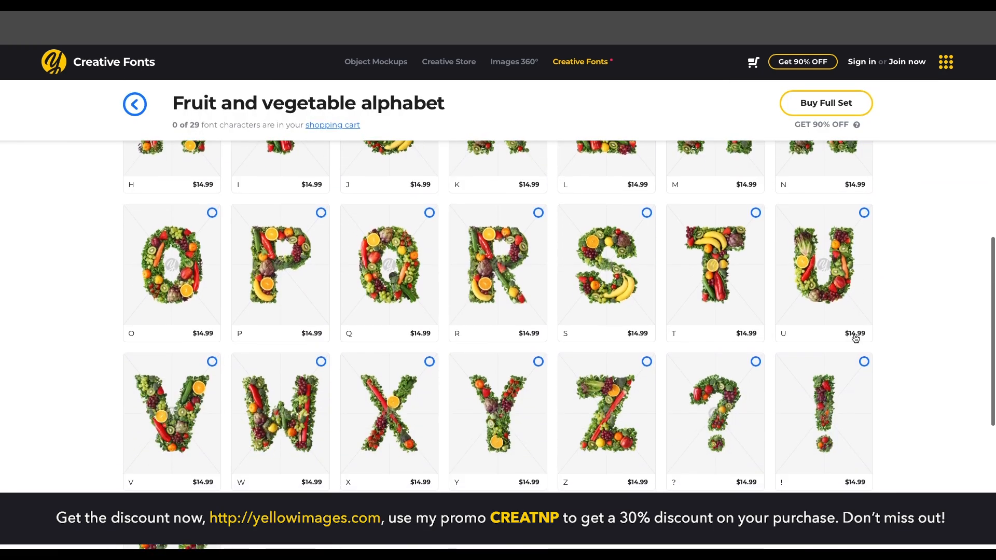
scroll(855, 338, down, 3)
scroll(855, 338, up, 10)
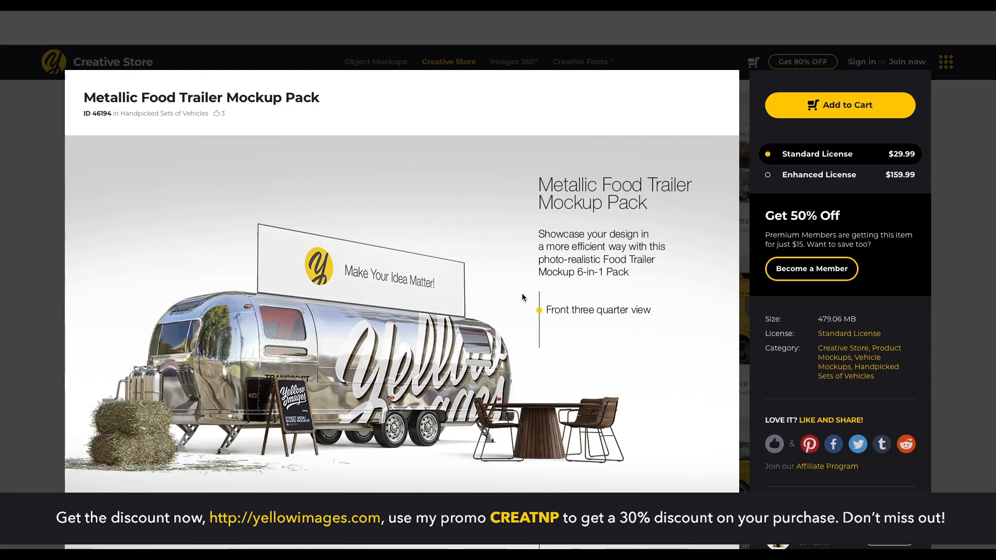
View the Metallic Food Trailer Mockup Pack, then browse the apparel mockups and open the Men's Down Jacket Mockup.
scroll(544, 342, down, 10)
scroll(544, 345, down, 10)
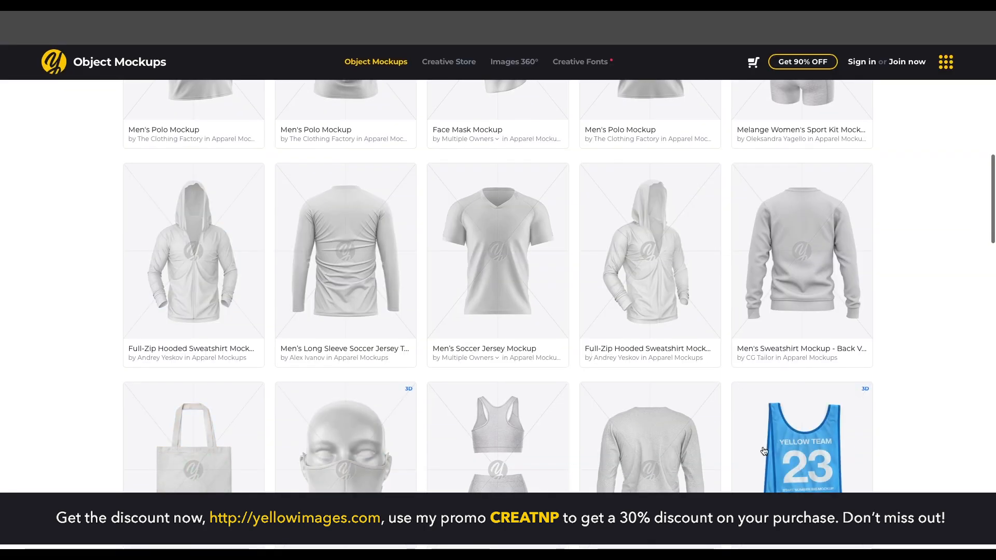
scroll(763, 451, down, 5)
scroll(778, 420, down, 8)
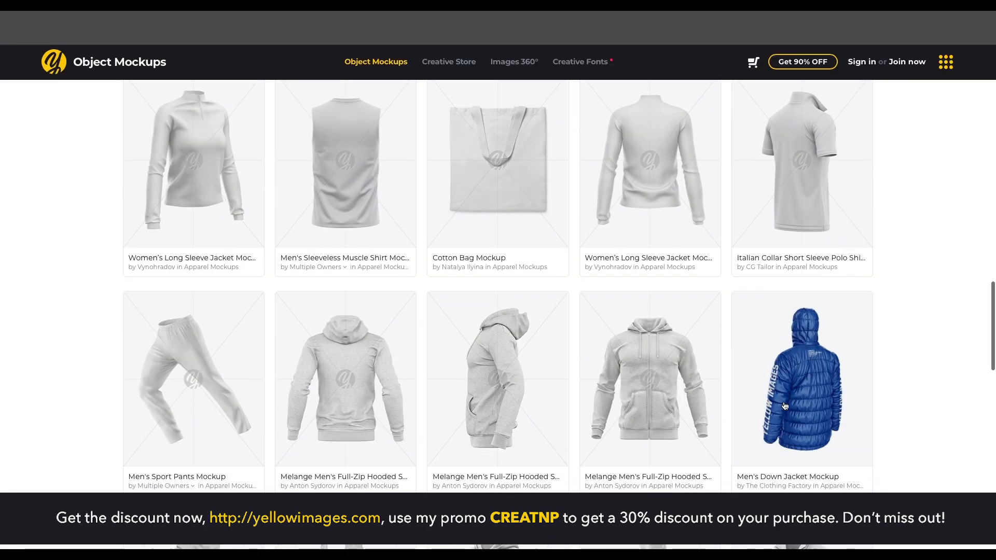
click(785, 406)
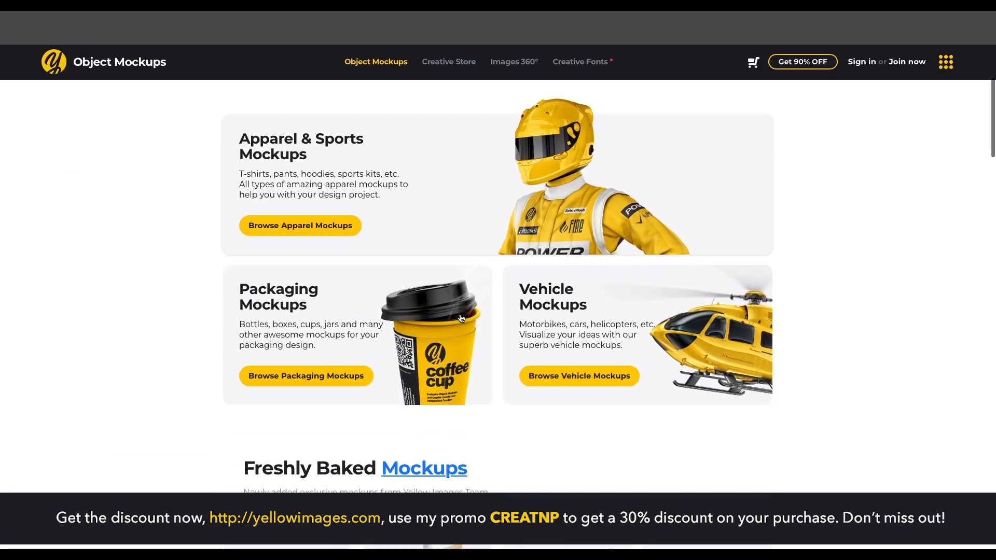
View the Compression Shorts Mockup – Back View and browse the handpicked sets of object mockups.
scroll(458, 314, down, 10)
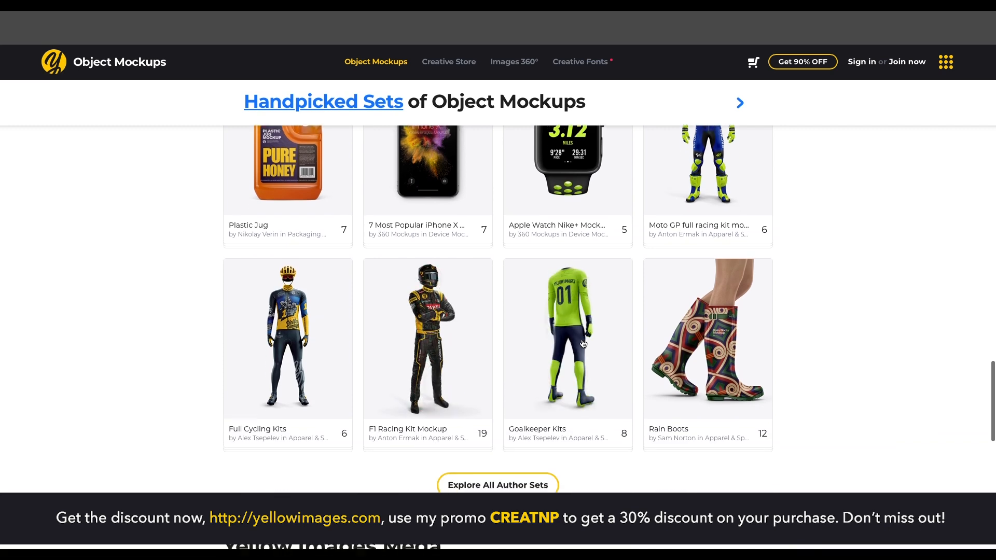
scroll(367, 340, up, 2)
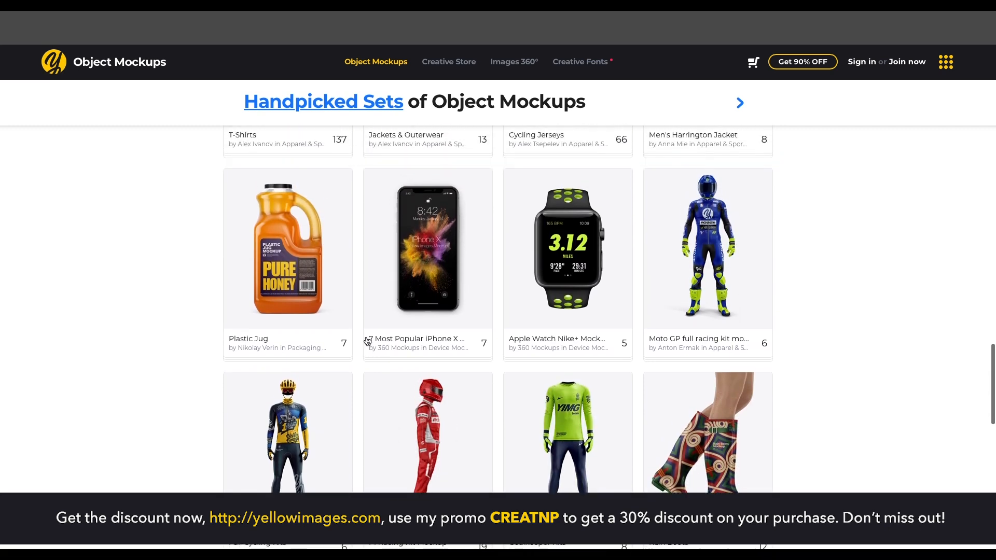
scroll(459, 300, up, 3)
scroll(462, 300, up, 1)
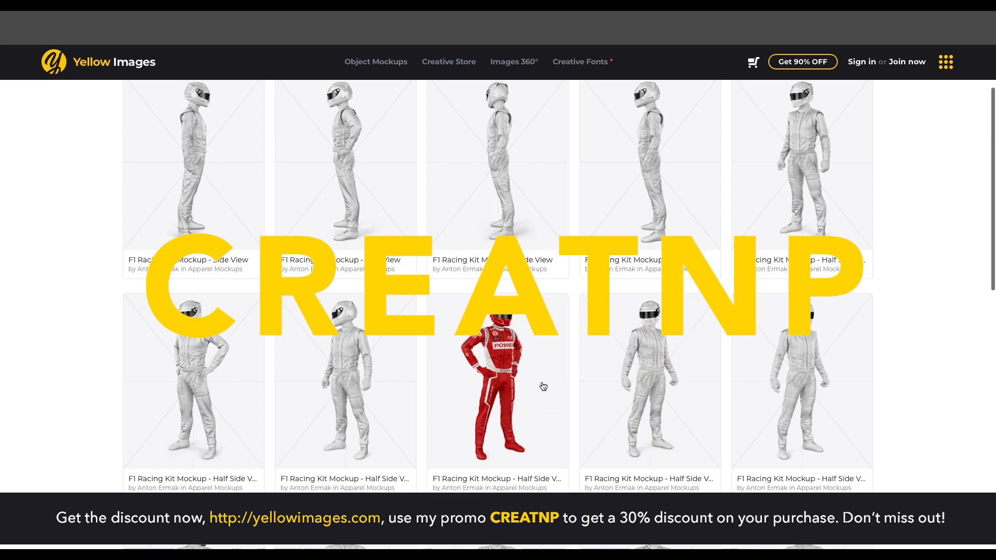
click(371, 380)
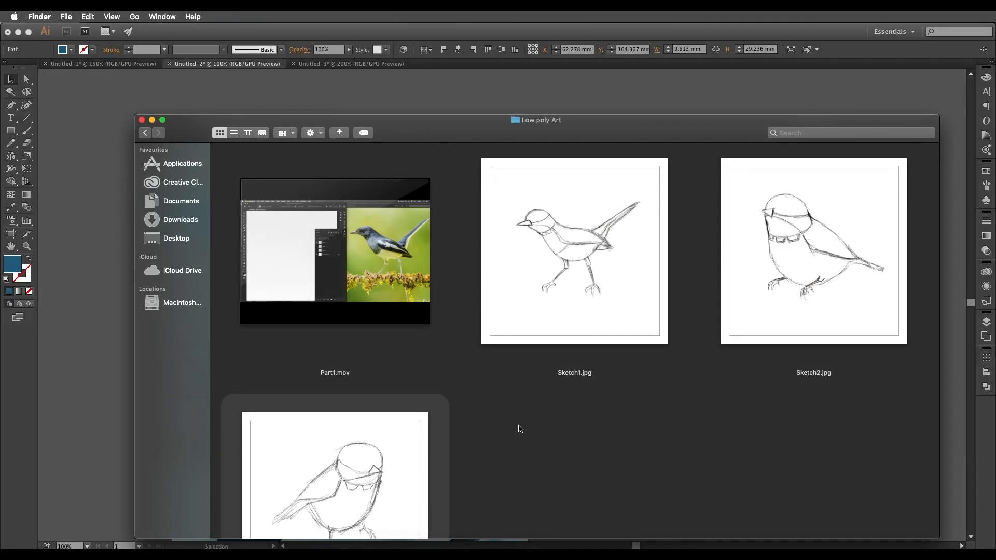
Place Sketch3.jpg from the Low poly Art folder in Finder into the Illustrator document holding the finished bird.
scroll(436, 409, down, 3)
mouse_move(396, 201)
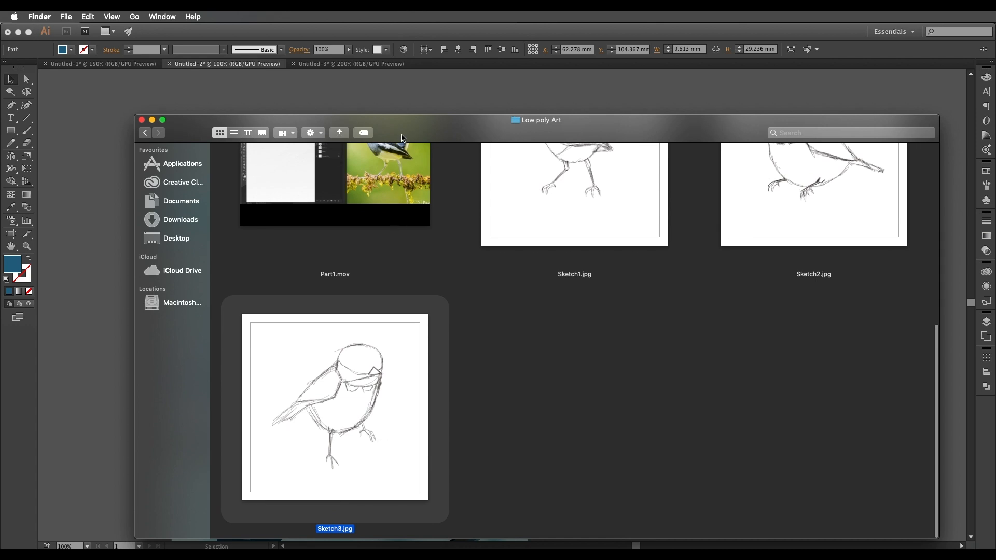
drag(402, 139, 856, 144)
drag(793, 395, 520, 353)
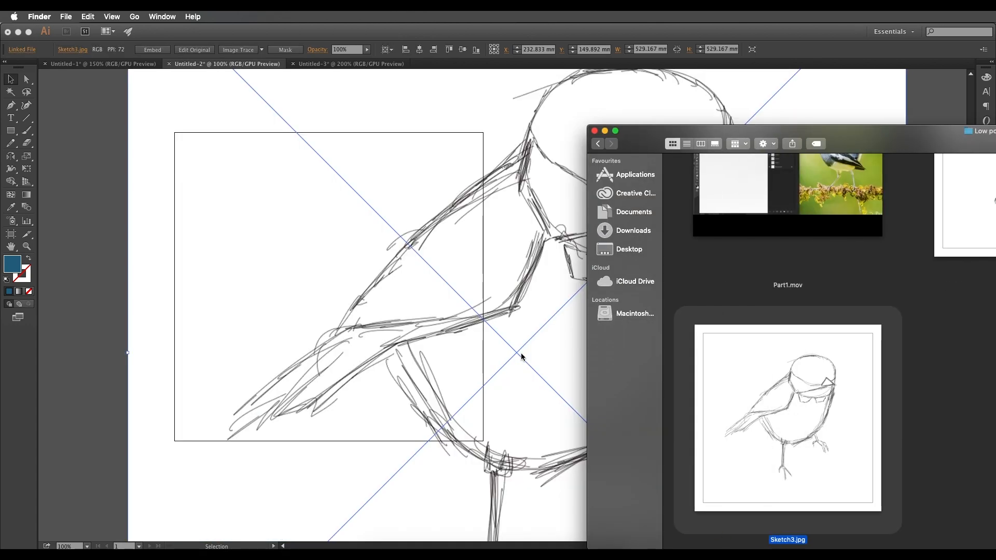
Scale the placed sketch down to about 215 mm square and position it beside the finished bird artwork.
key(super+minus)
click(529, 361)
drag(574, 373, 315, 332)
drag(455, 120, 391, 238)
key(super+1)
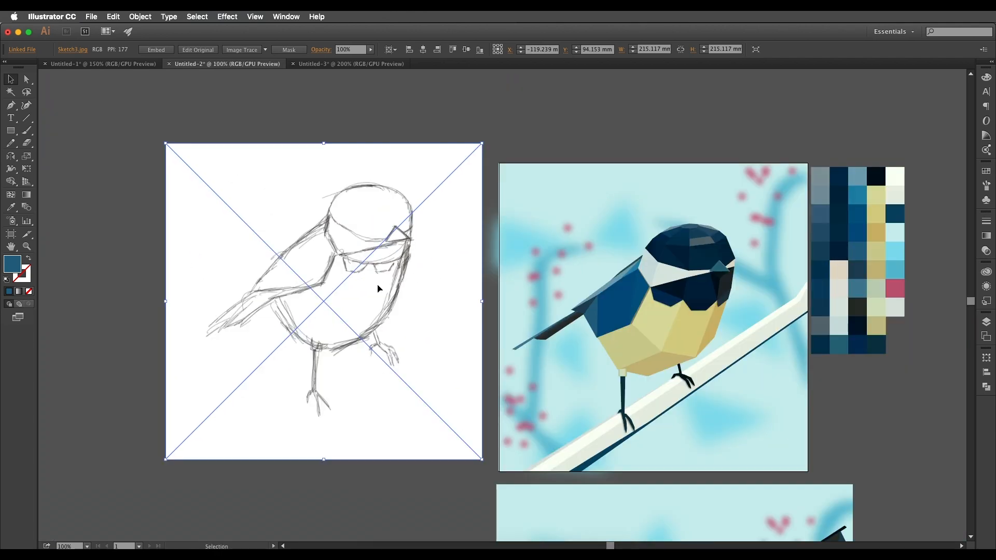
Move the sketch to the other side of the finished bird artwork, just past the colour palette.
drag(379, 285, 375, 297)
key(space)
mouse_move(376, 291)
mouse_down()
mouse_move(520, 294)
mouse_move(438, 302)
mouse_move(245, 266)
mouse_up()
mouse_move(184, 282)
mouse_down()
mouse_move(845, 276)
mouse_move(600, 297)
mouse_move(678, 313)
mouse_move(637, 304)
mouse_up()
key(space)
scroll(674, 308, left, 3)
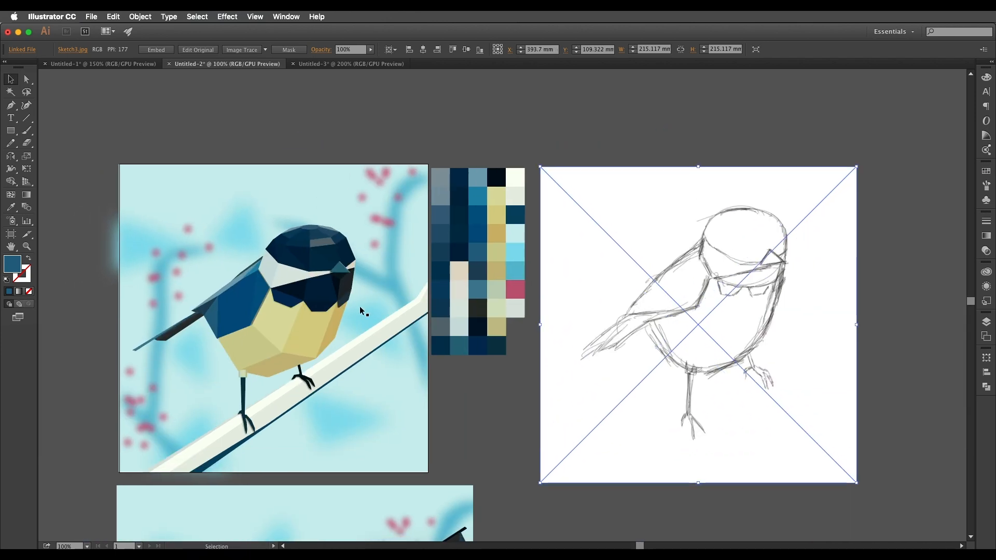
scroll(302, 337, down, 2)
scroll(302, 338, left, 2)
scroll(335, 308, left, 2)
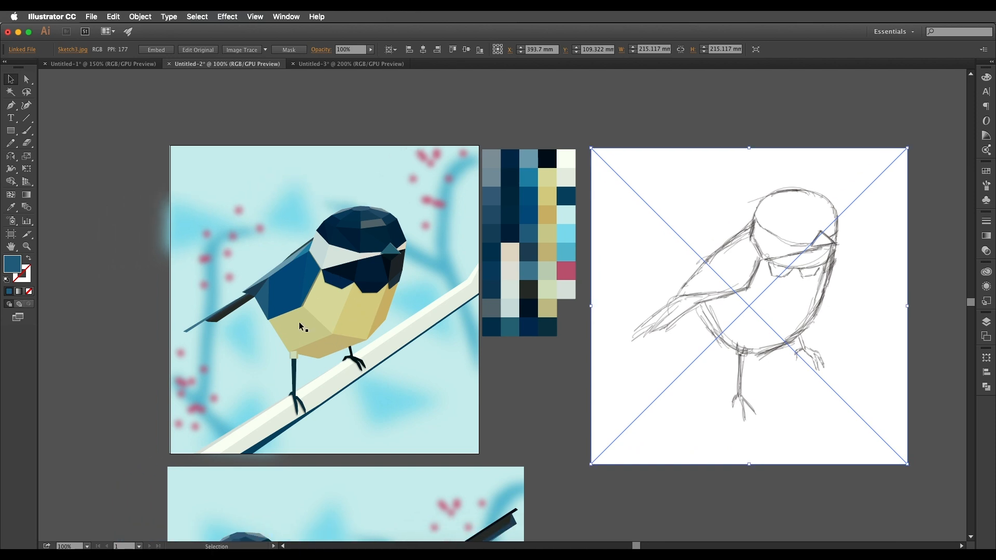
scroll(423, 316, right, 2)
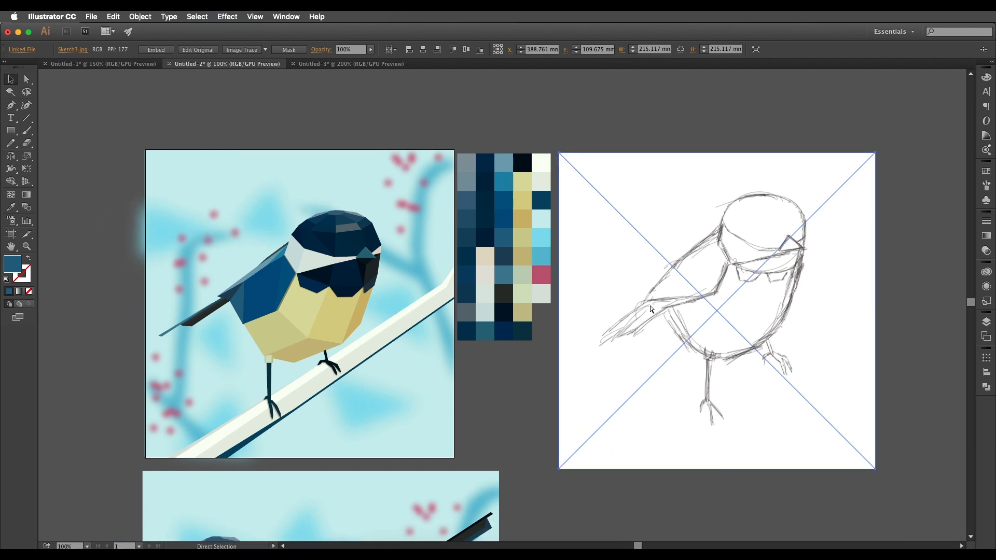
Lock the placed sketch and activate the Pen tool for tracing.
key(super+2)
drag(669, 292, 704, 274)
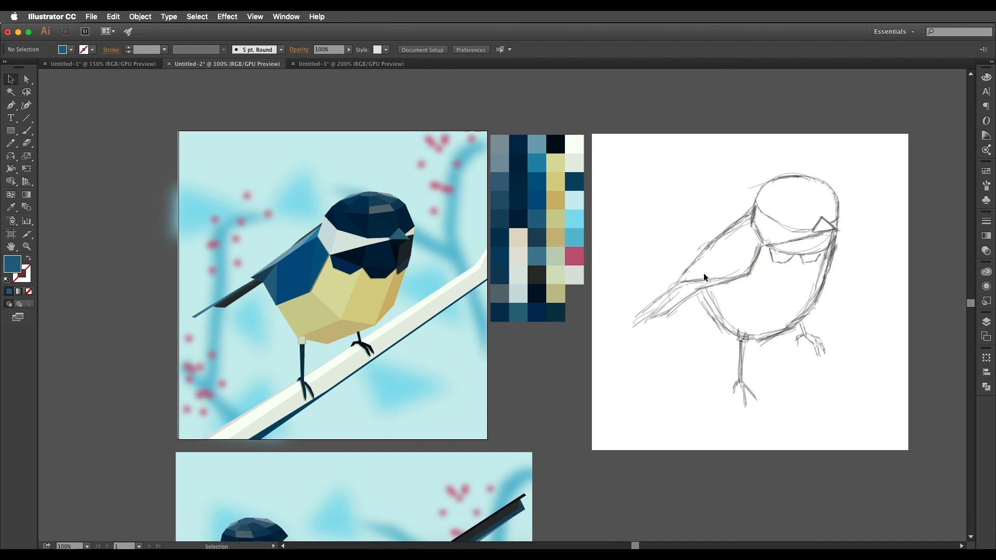
scroll(704, 273, up, 2)
scroll(703, 273, down, 1)
key(p)
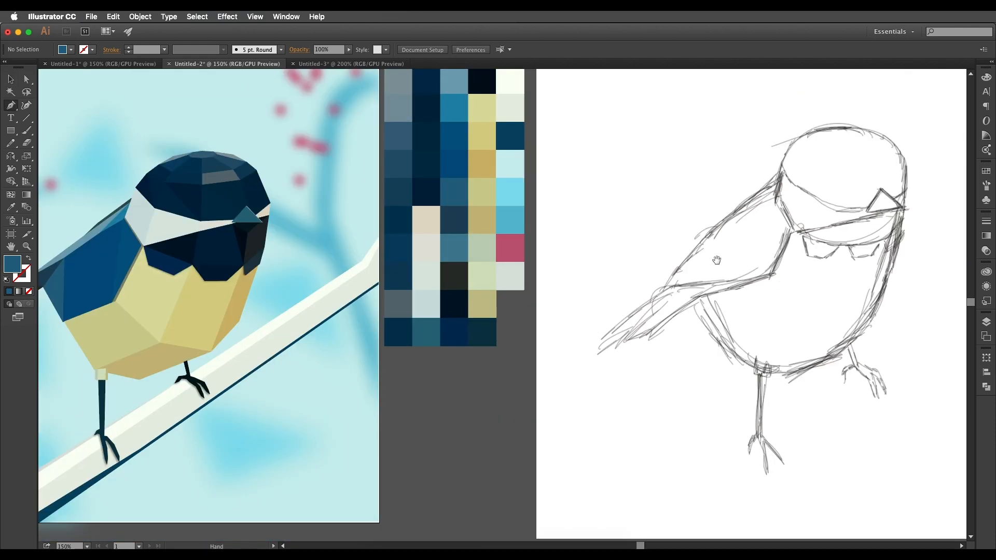
Examine the facets on the finished bird's head up close and compare them with the head in the sketch.
scroll(125, 218, up, 2)
drag(648, 239, 692, 245)
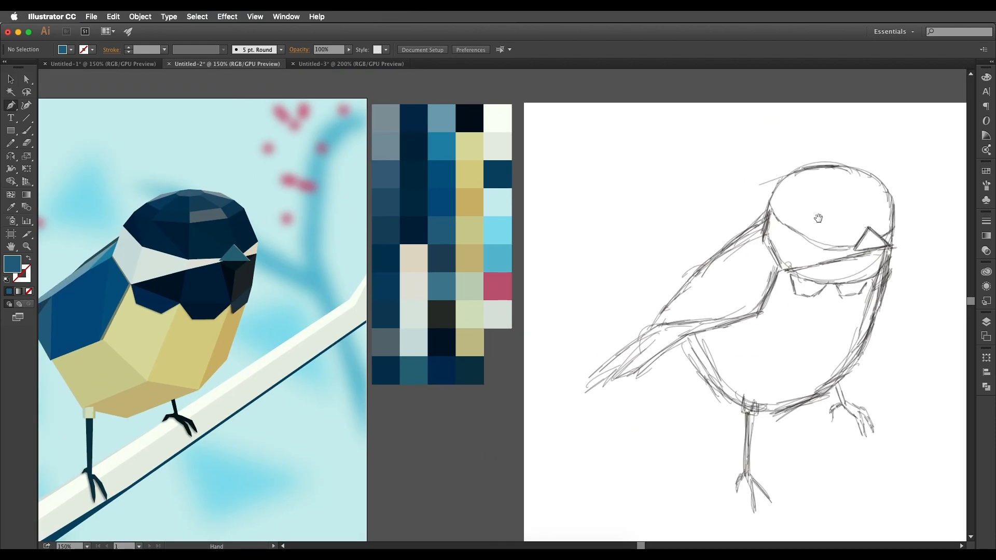
drag(839, 193, 844, 191)
drag(275, 227, 376, 231)
scroll(312, 226, up, 2)
drag(298, 215, 472, 243)
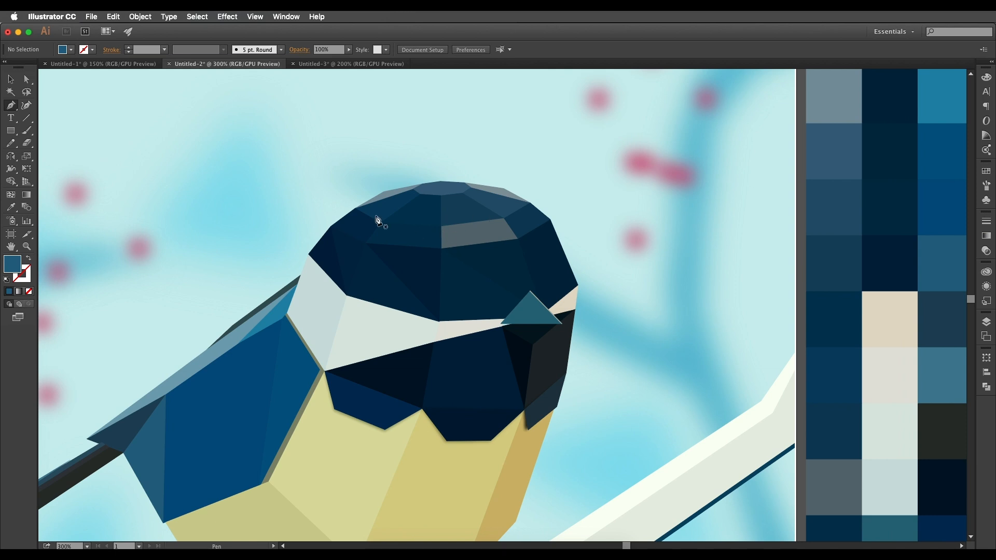
Arrange the sketch directly beside the finished bird artwork, with the colour palette turned horizontally above it.
scroll(564, 318, down, 1)
drag(563, 318, 118, 332)
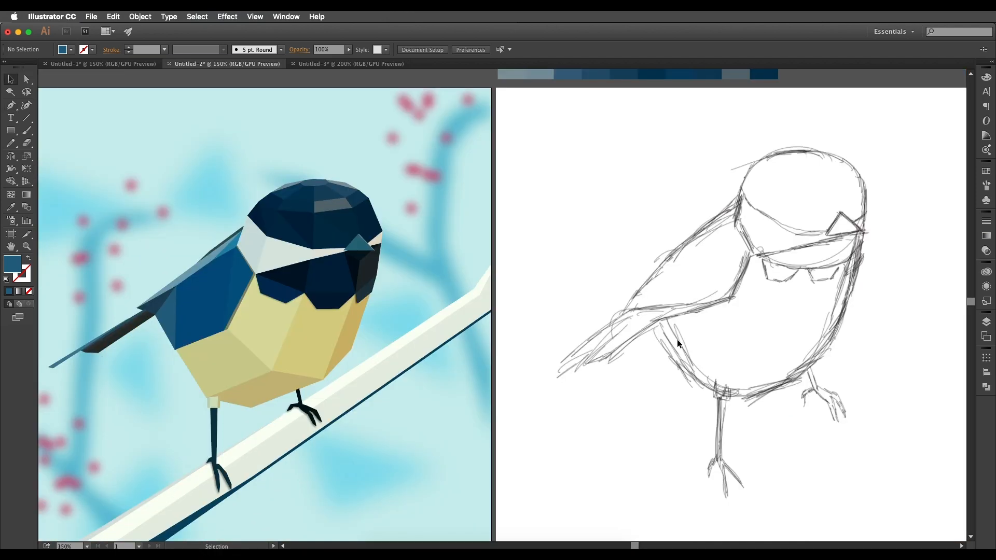
key(p)
drag(762, 200, 695, 238)
drag(727, 202, 732, 192)
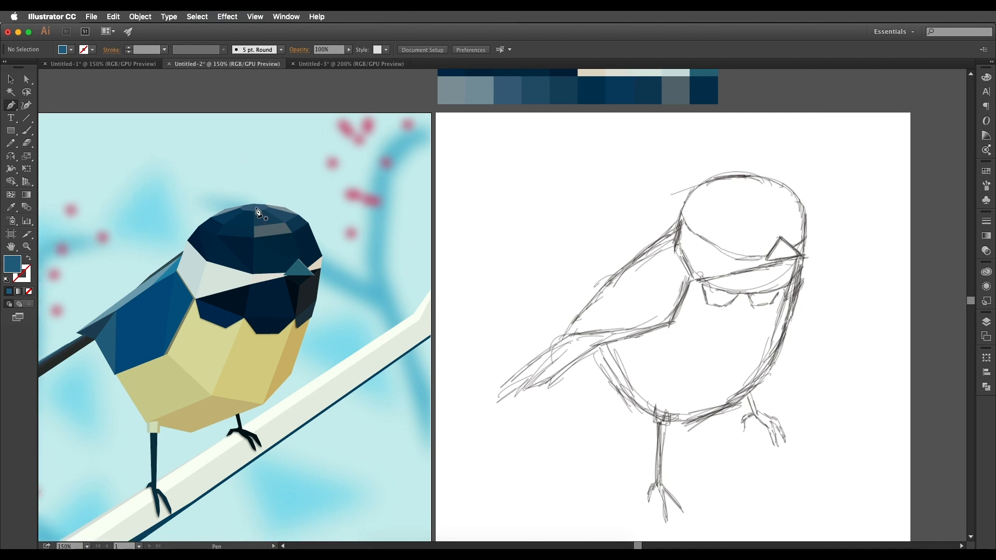
Draw a small flat polygon as the first facet at the crown of the sketched head with the Pen tool.
click(744, 175)
click(755, 177)
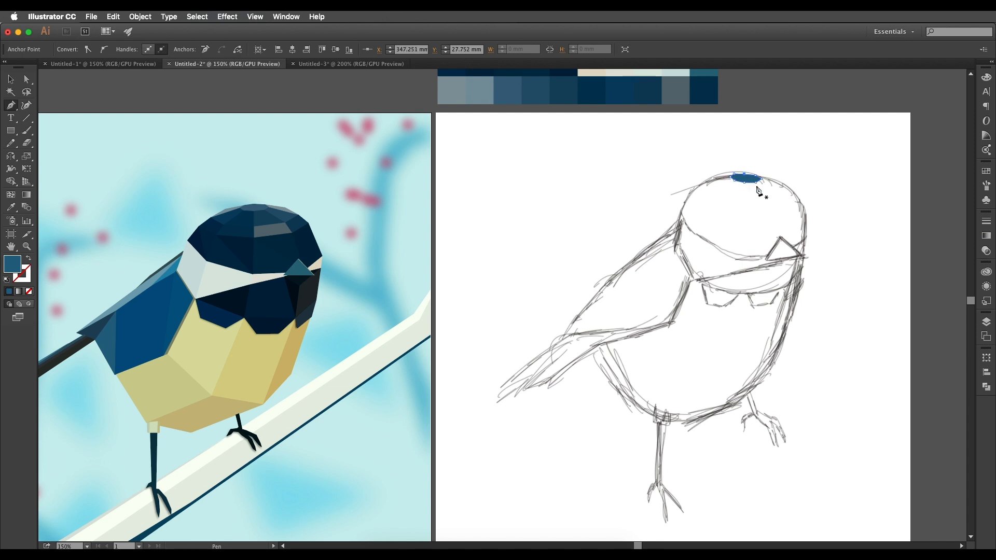
drag(749, 180, 757, 180)
Refine the crown facet's anchor points with Direct Selection to a shape about 14.4 mm wide and 4.2 mm high.
scroll(758, 190, up, 2)
click(27, 79)
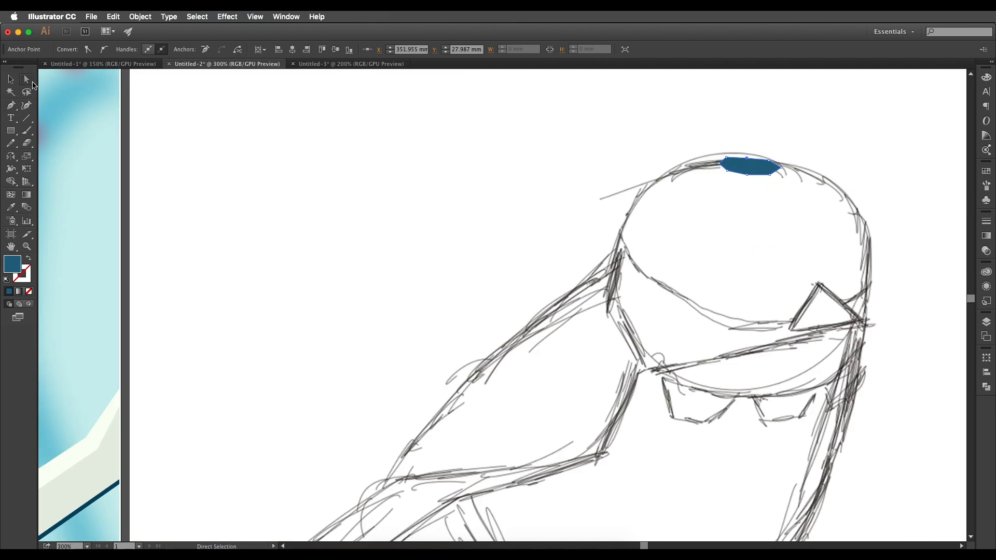
scroll(757, 166, up, 5)
drag(577, 176, 720, 230)
click(558, 193)
click(606, 234)
scroll(606, 233, down, 3)
click(609, 228)
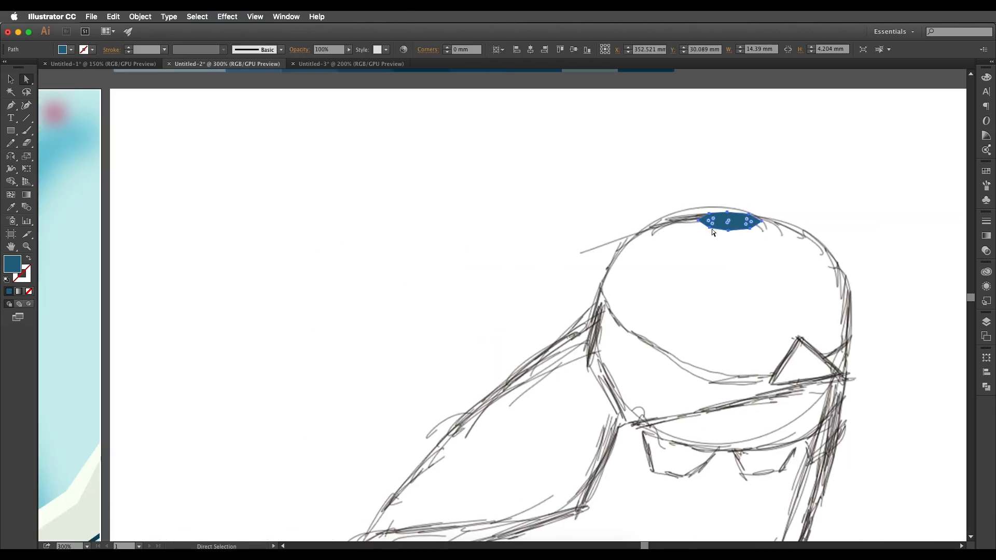
Swap the crown facet's fill and stroke to turn it into a blue outline, and reactivate the Pen tool.
click(28, 258)
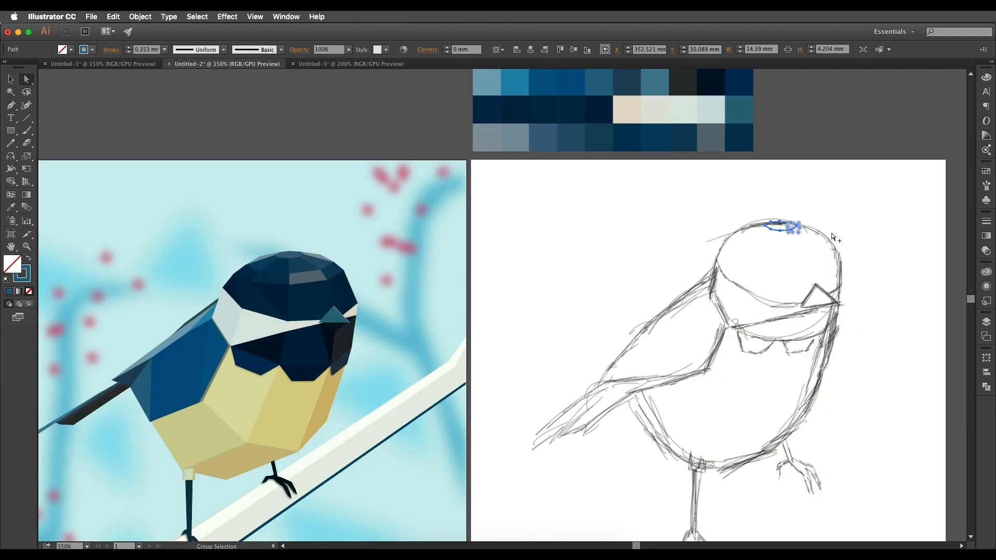
key(super+minus)
key(super+minus)
key(p)
Outline a narrow facet along the head's upper edge from the crown facet toward the beak side.
drag(799, 227, 799, 193)
click(849, 196)
key(super+z)
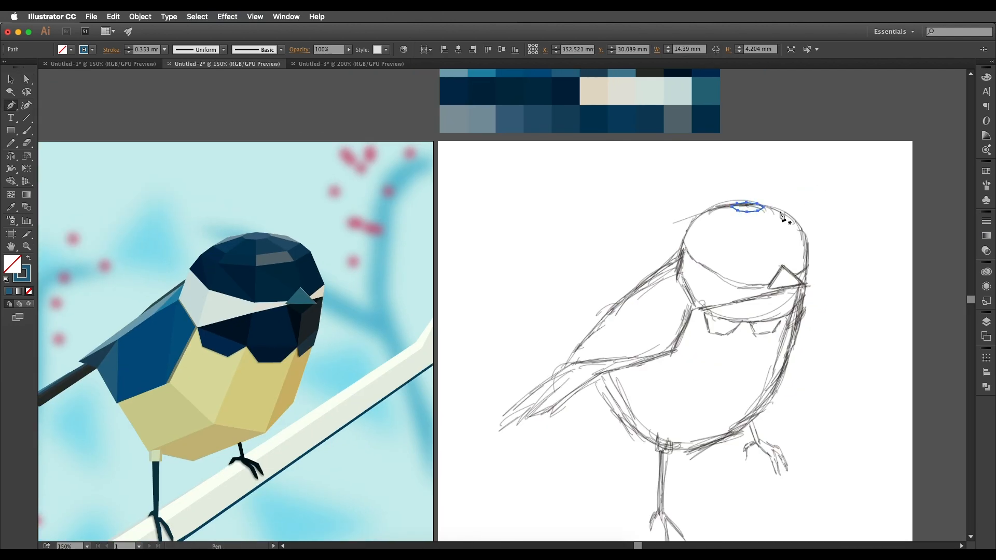
click(780, 209)
click(758, 204)
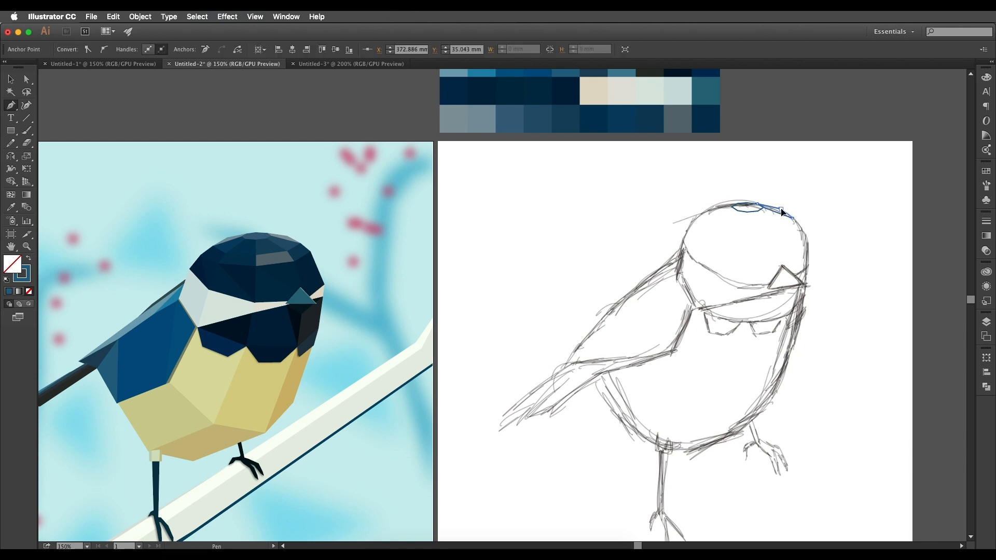
Outline the narrow facet on the crown's wing side and the four-sided facet below it, about 15 mm by 6.6 mm.
drag(732, 215, 777, 223)
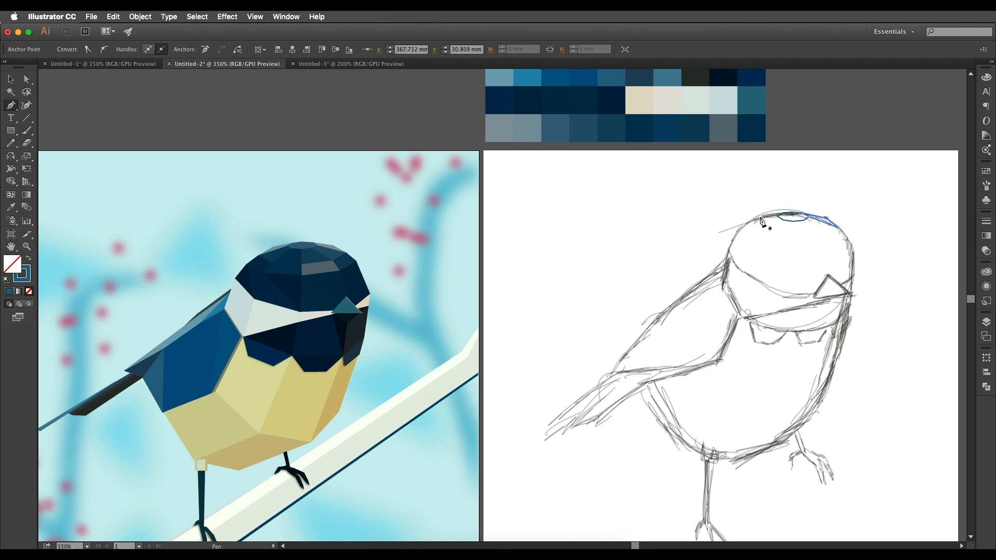
click(765, 212)
scroll(773, 220, down, 2)
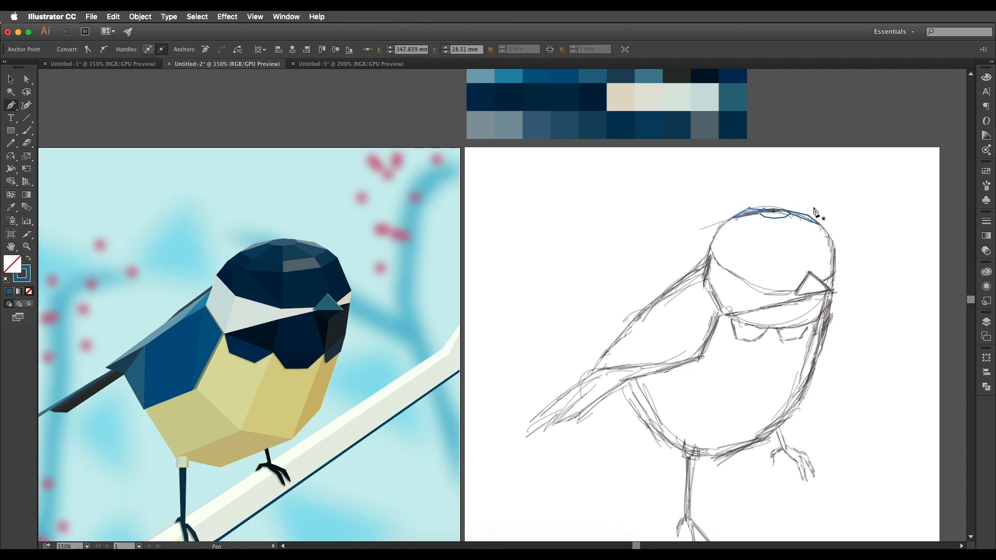
click(780, 198)
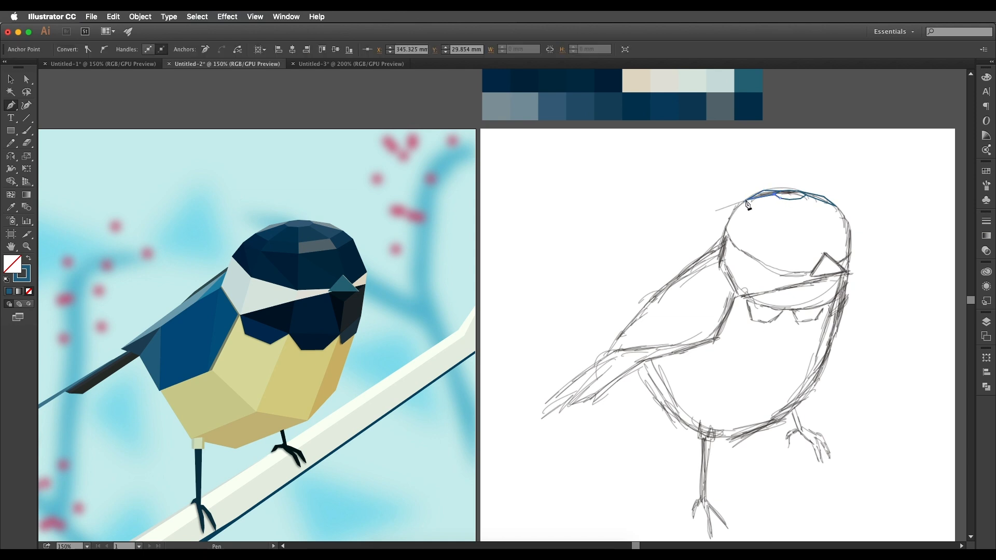
super+click(774, 201)
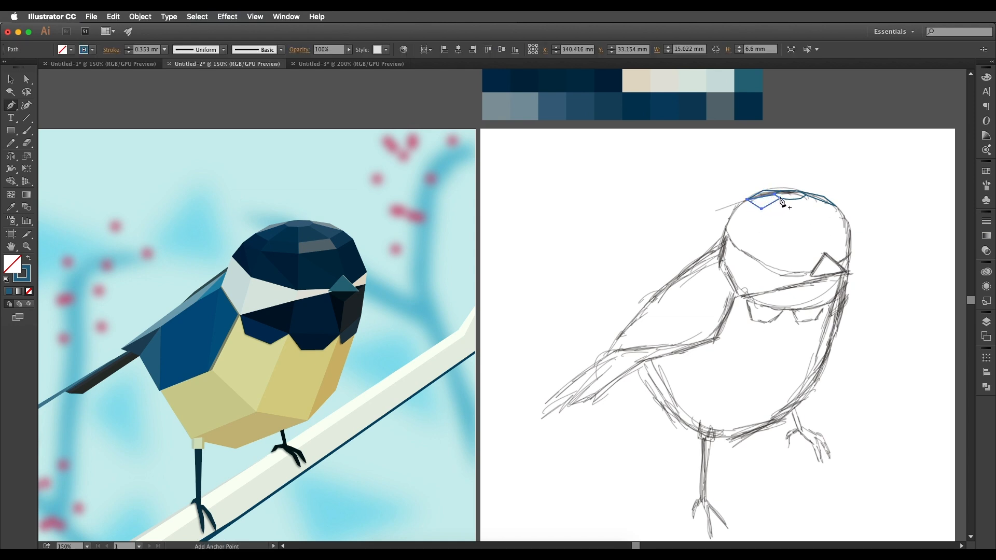
Outline the four-sided facet beneath the crown facet, just wing-side of the head's centre line, about 12.7 mm by 7 mm.
scroll(780, 202, right, 2)
super+click(771, 201)
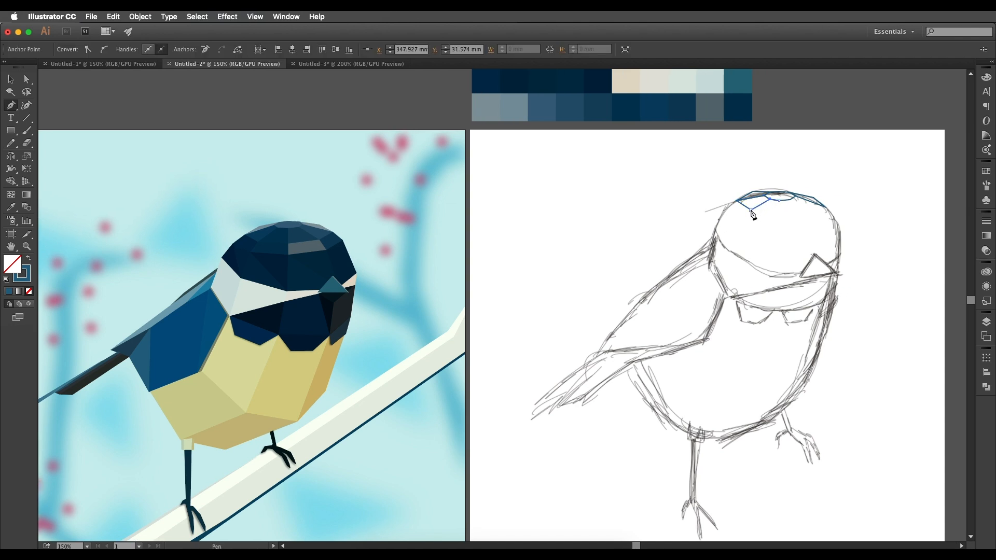
super+click(779, 211)
drag(790, 207, 775, 207)
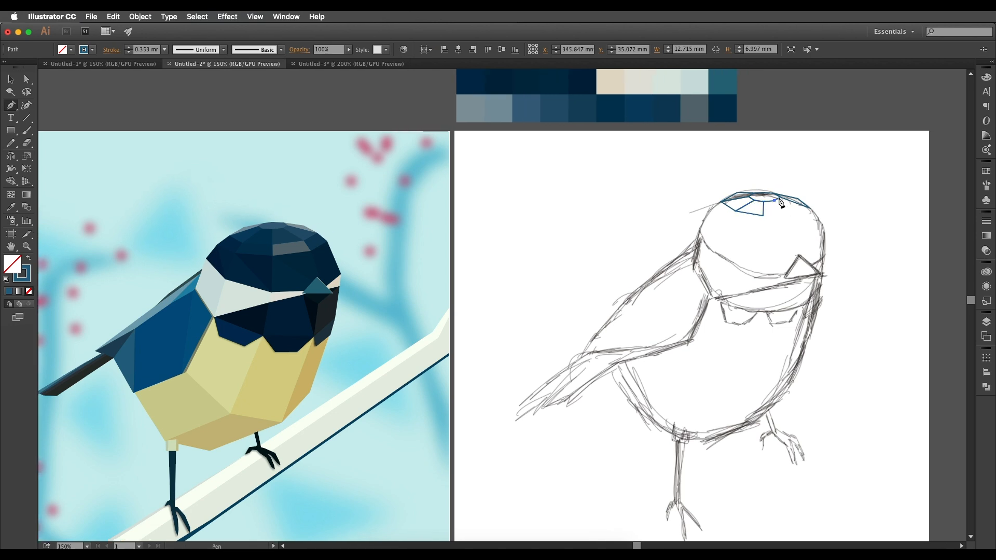
Complete the row beneath the crown facet with its beak-side facets, the inner one about 14.6 mm by 6.8 mm.
super+click(794, 206)
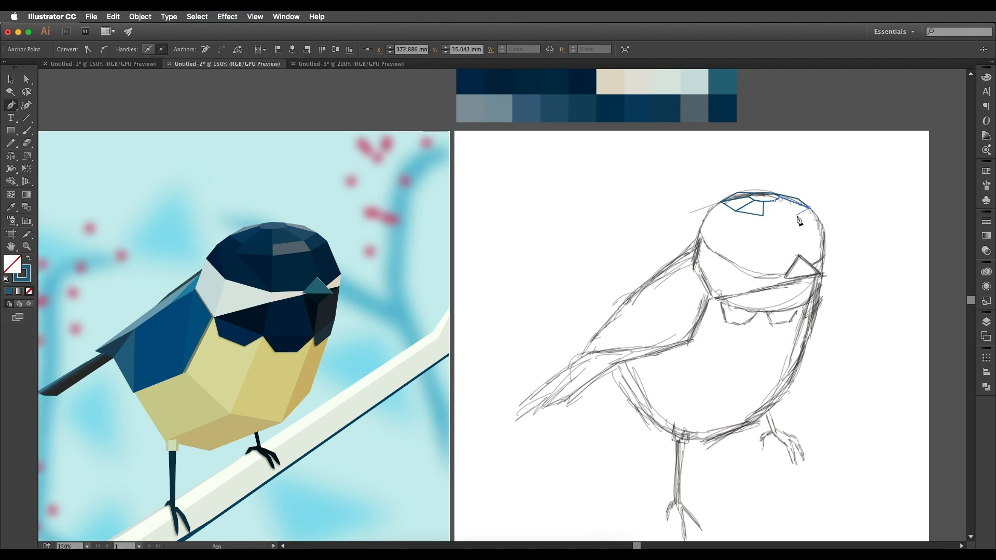
click(762, 214)
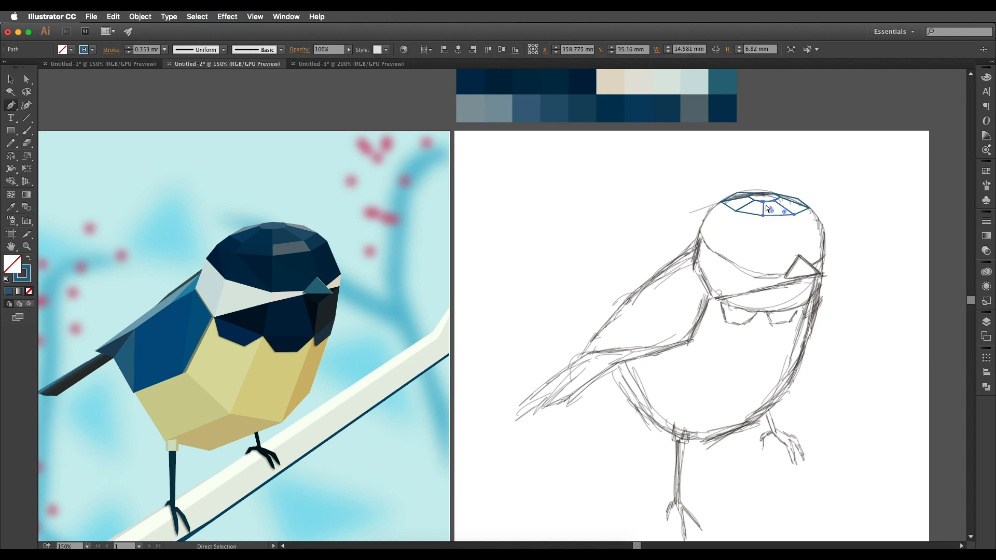
mouse_move(784, 221)
mouse_down()
mouse_move(799, 214)
mouse_move(791, 219)
mouse_up()
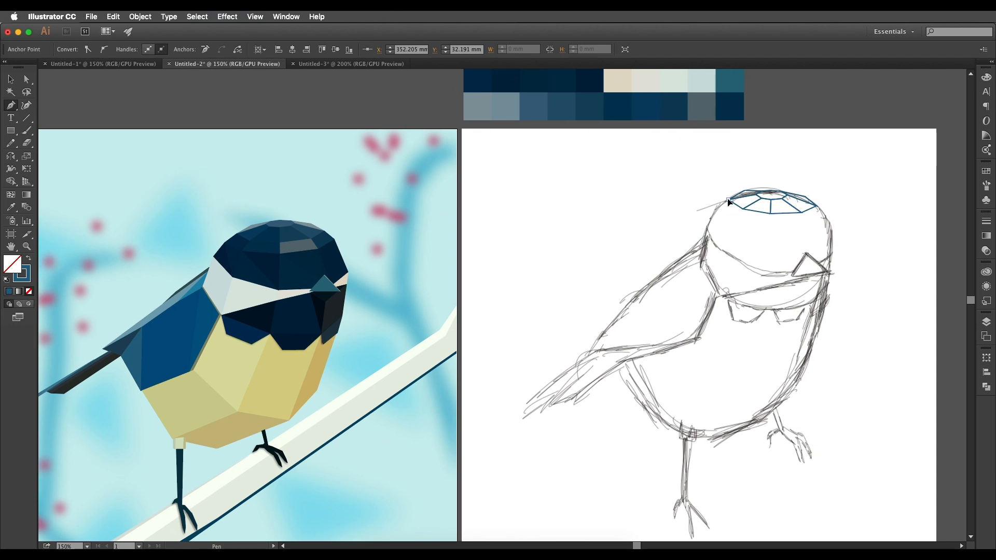
Outline a four-sided facet at the wing-side end of the second row of head facets.
click(728, 200)
click(713, 213)
click(743, 209)
click(729, 200)
scroll(768, 228, right, 1)
Outline the two middle facets of the second row, sharing an edge along the head's vertical centre line.
click(763, 217)
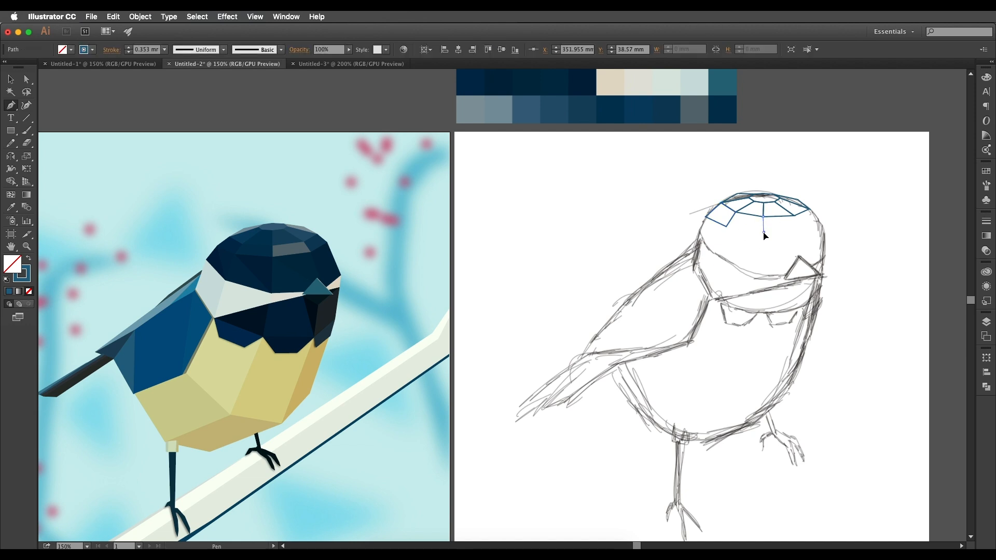
click(762, 231)
click(794, 214)
click(726, 227)
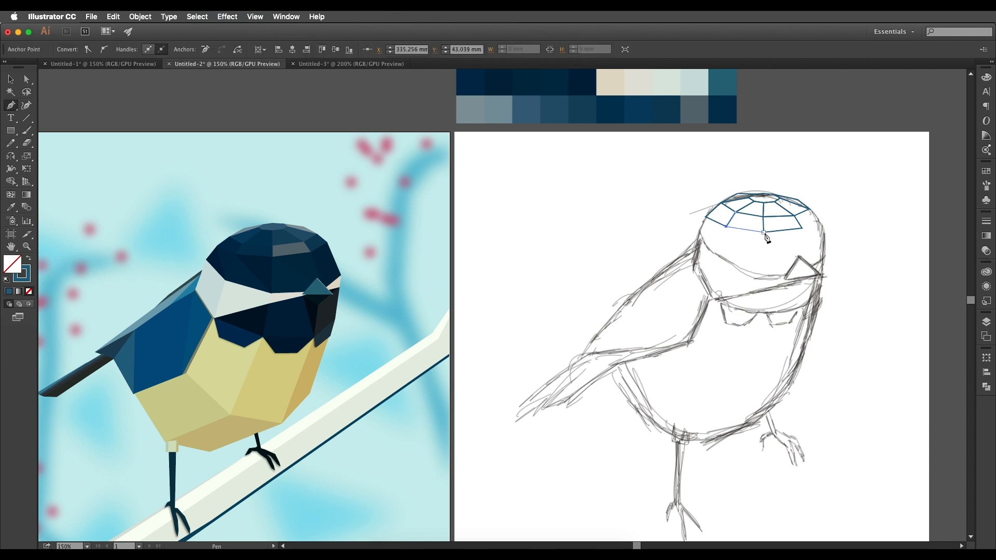
click(736, 212)
Outline the beak-side end facet of the second row, following the sketched edge of the head.
scroll(801, 245, right, 2)
click(776, 222)
click(789, 214)
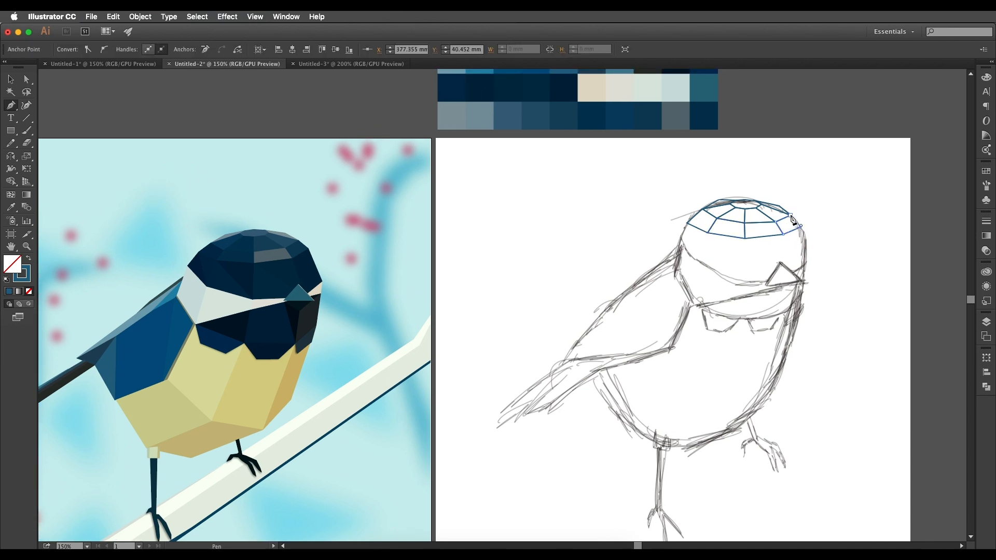
scroll(809, 243, down, 2)
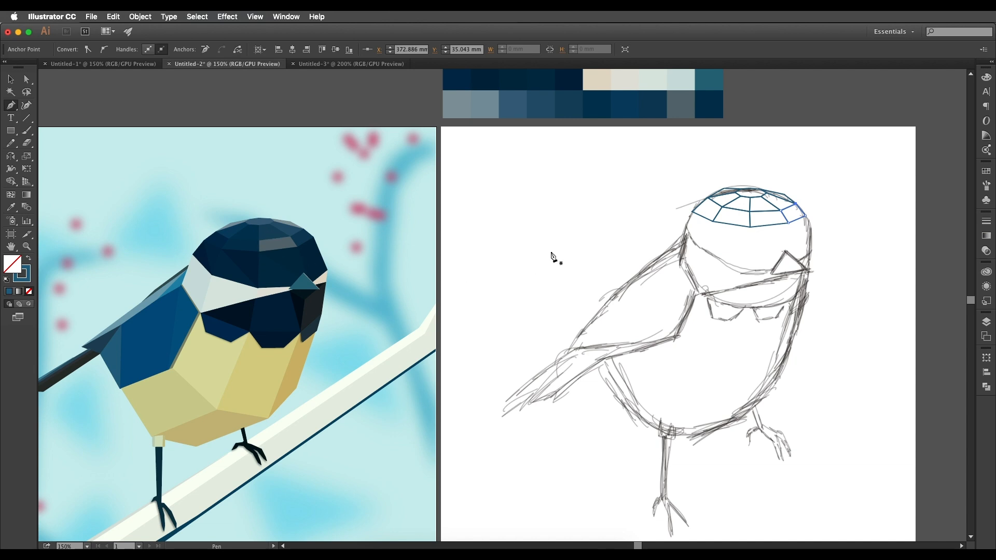
Outline the four-sided facet on the wing-side edge of the head, below the second row.
click(691, 212)
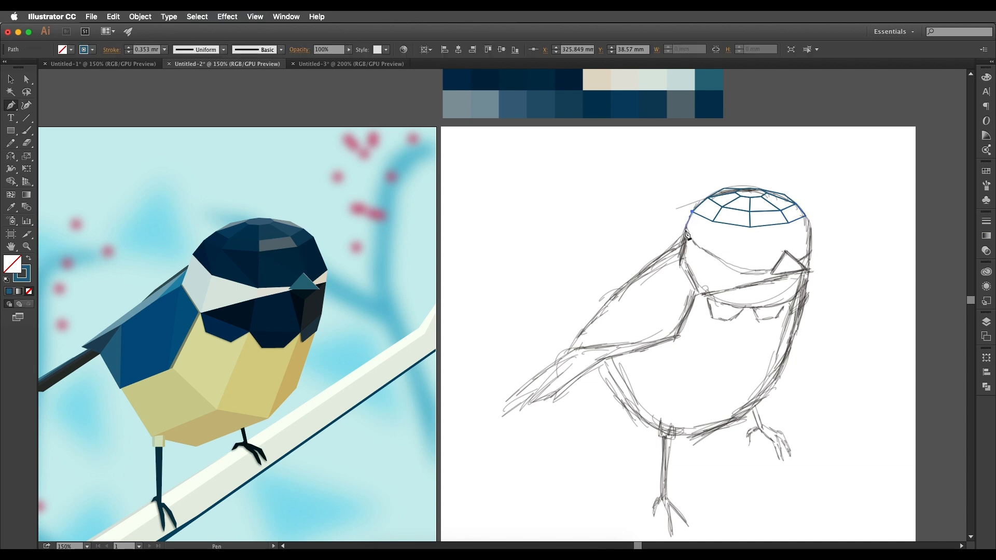
click(683, 229)
click(702, 249)
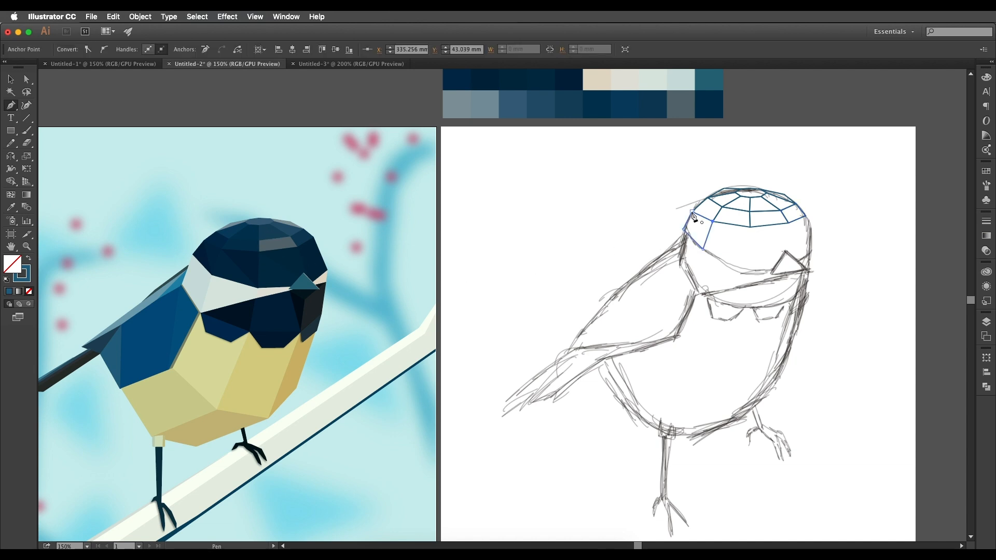
scroll(708, 218, right, 3)
Outline two triangular facets below the second row, between the wing-side edge facet and the head's centre line.
click(713, 222)
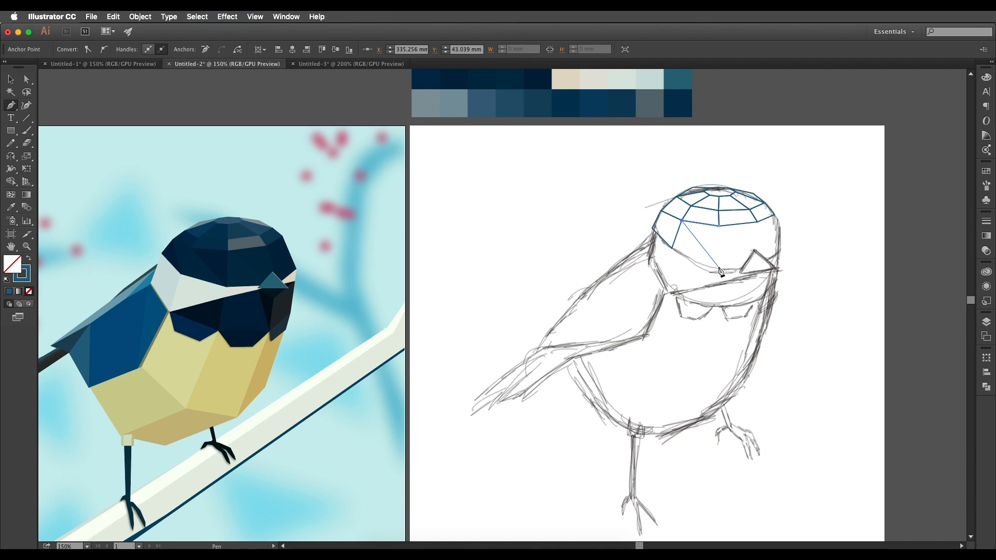
click(718, 226)
scroll(708, 262, left, 2)
click(683, 248)
click(730, 266)
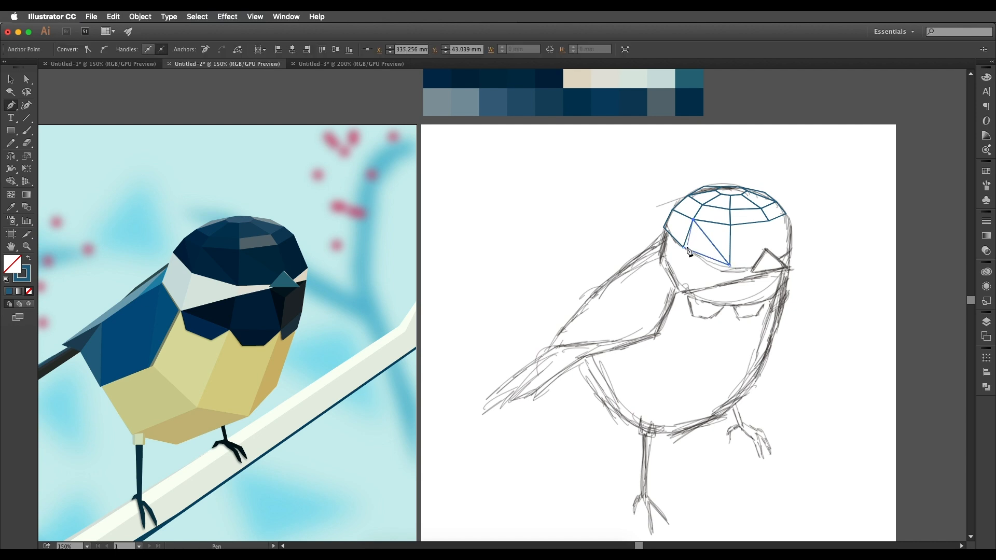
key(space)
drag(732, 234, 717, 244)
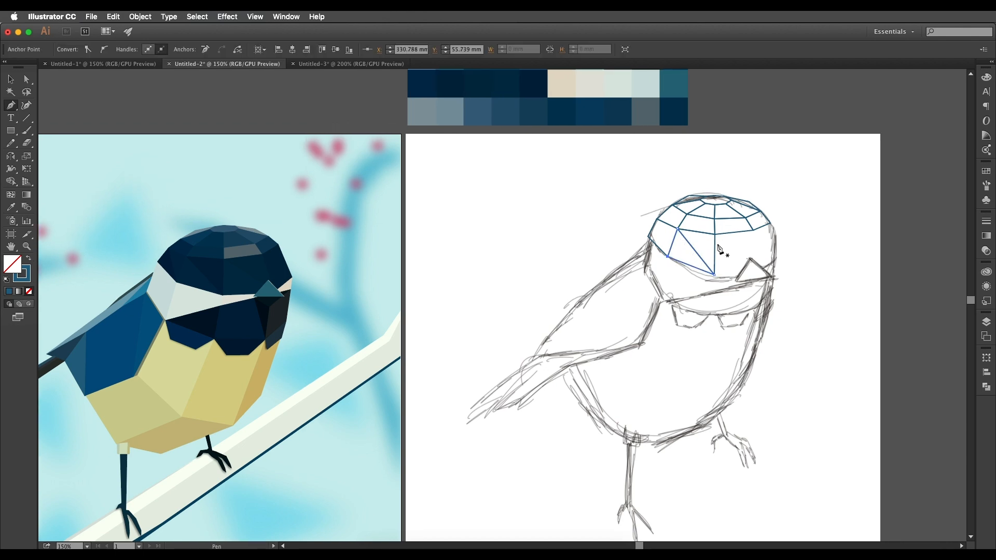
Outline the two triangular facets on the beak side of the centre line, the upper one about 21.2 mm by 16.5 mm.
click(752, 232)
click(753, 232)
click(762, 268)
click(714, 234)
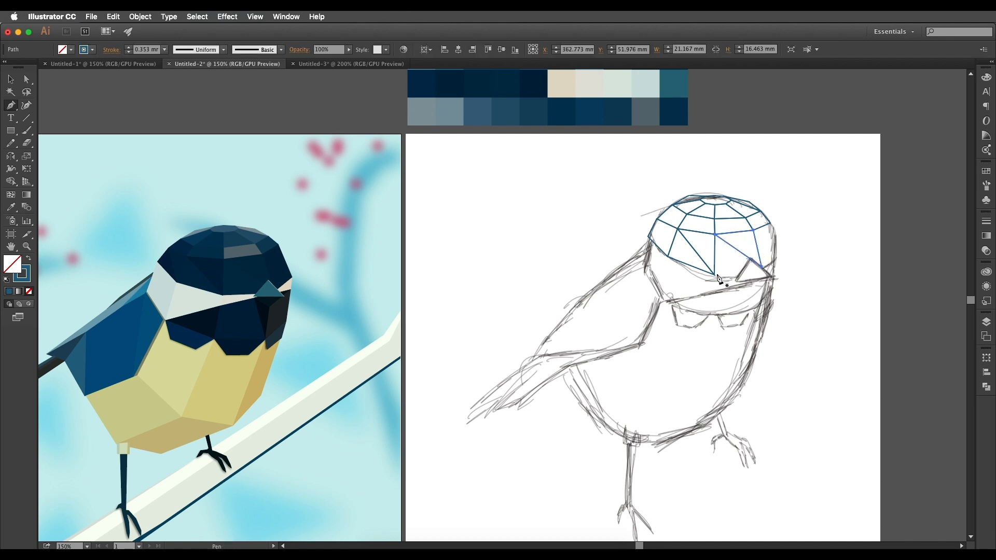
click(761, 268)
click(714, 235)
click(714, 275)
scroll(746, 259, left, 1)
Outline the remaining cap facets along the beak-side edge of the head.
click(782, 228)
click(790, 261)
click(766, 236)
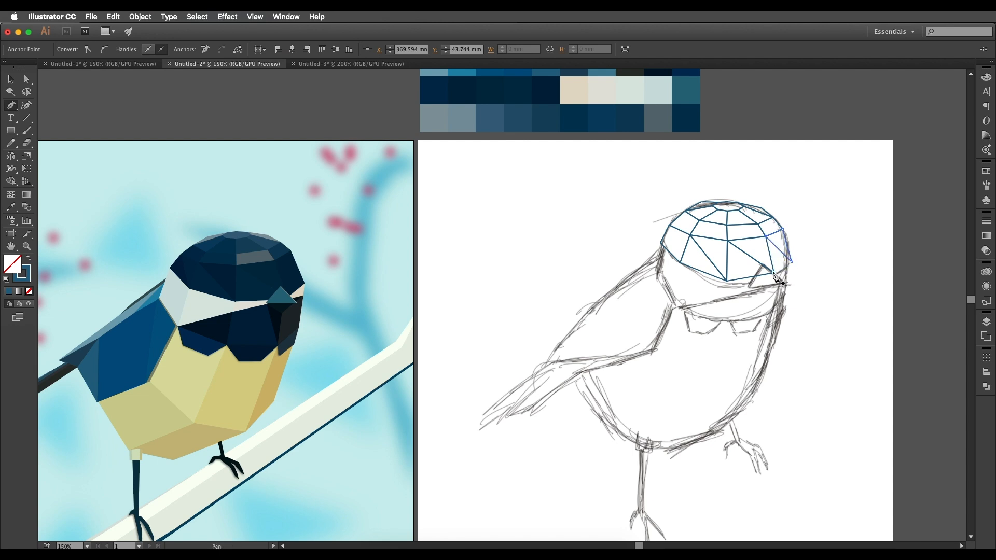
click(775, 273)
scroll(776, 273, left, 5)
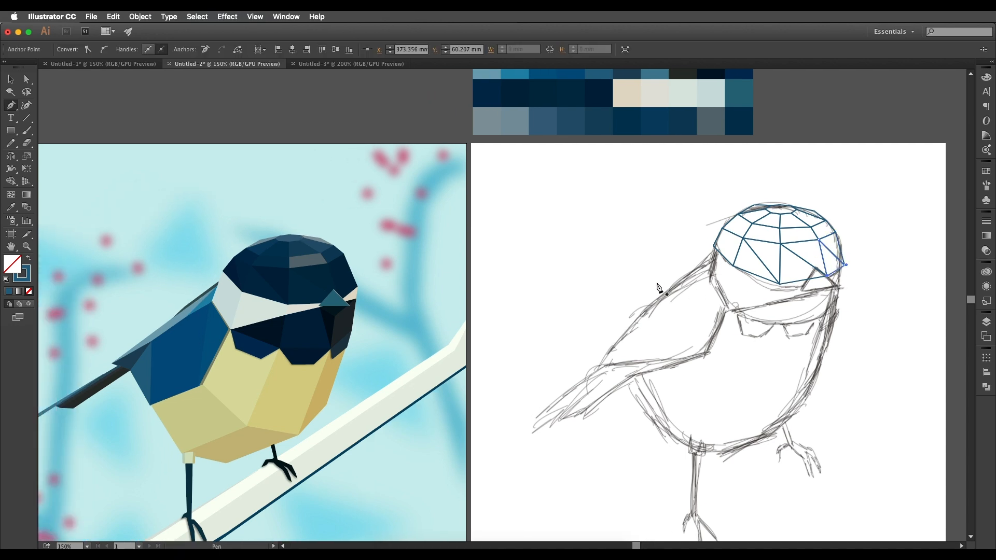
Outline the white cheek's rear four-sided facet between the cap's wing-side edge and the wing.
scroll(155, 289, left, 4)
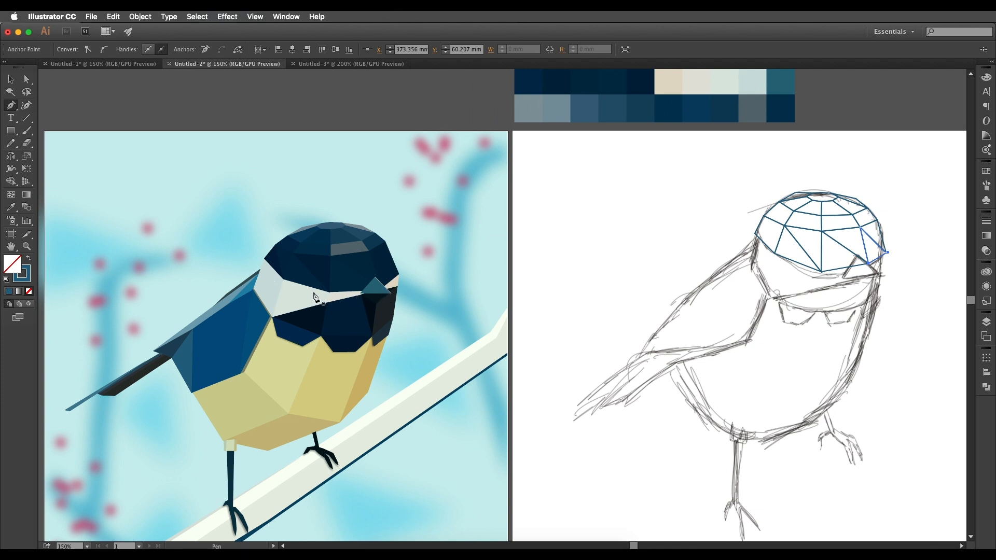
scroll(314, 297, right, 5)
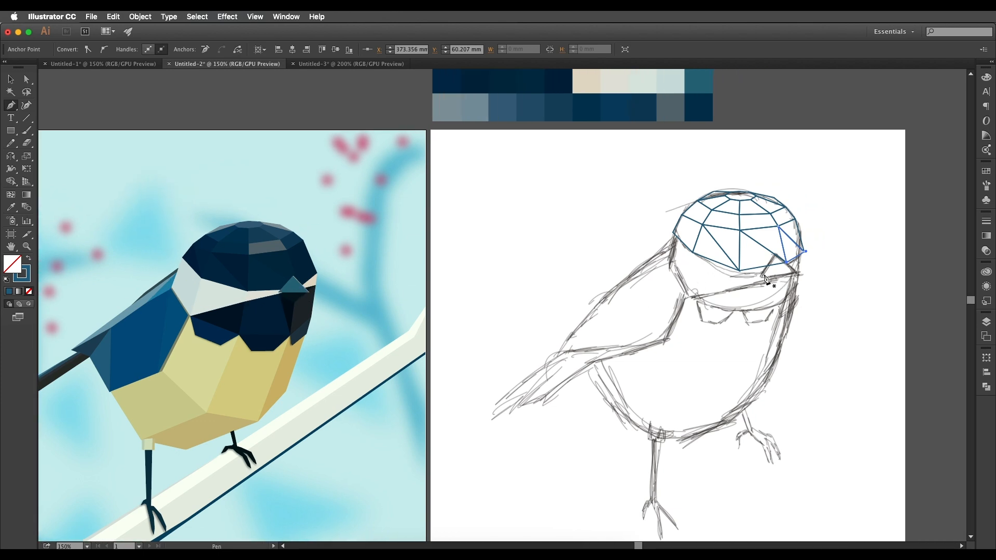
click(673, 234)
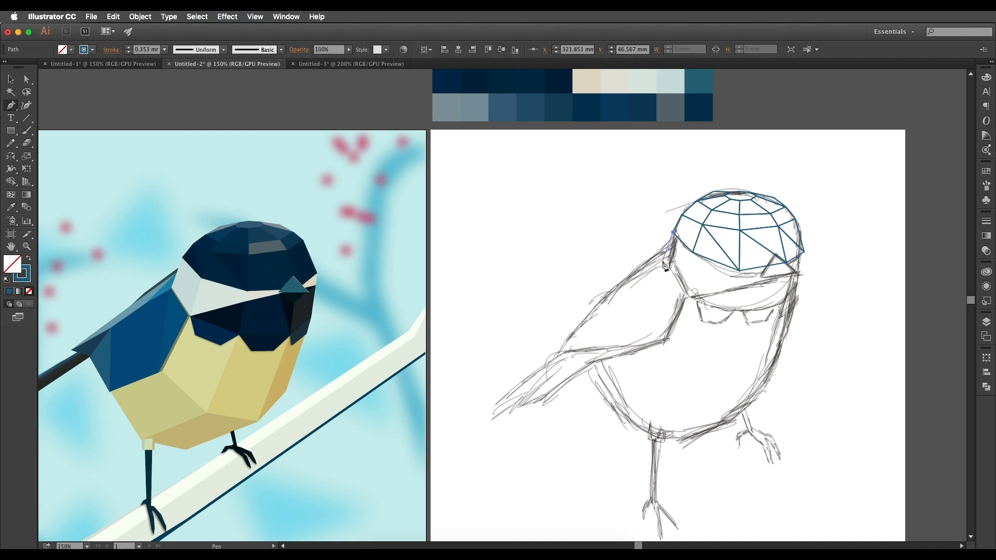
click(665, 265)
click(687, 294)
click(693, 253)
click(672, 233)
Outline the large white cheek facet below the cap, from the rear cheek facet to the head's centre line.
click(738, 271)
click(739, 284)
click(687, 293)
click(692, 253)
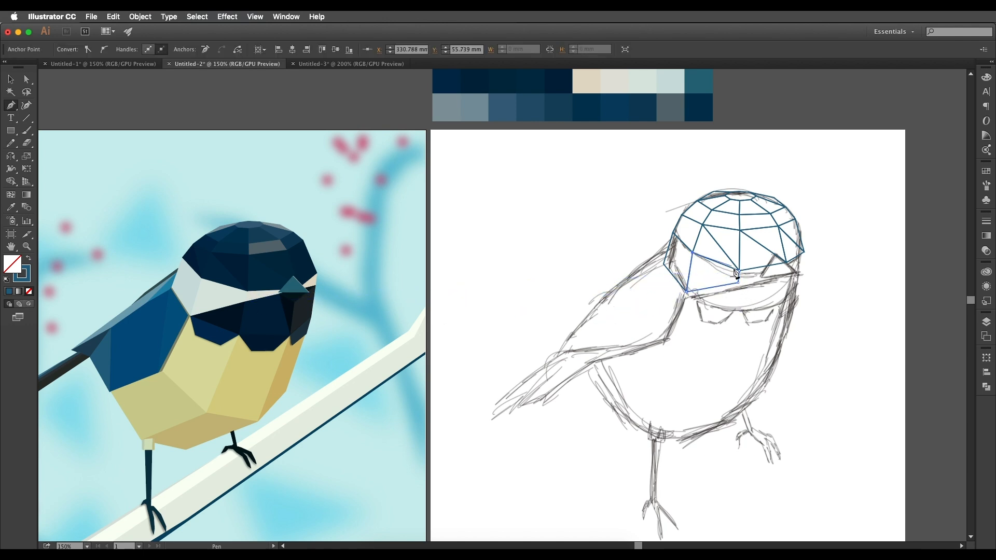
click(738, 271)
Examine how the white cheek stripe and beak area are faceted on the finished side-view bird and the front reference.
drag(563, 406, 757, 130)
drag(550, 435, 724, 186)
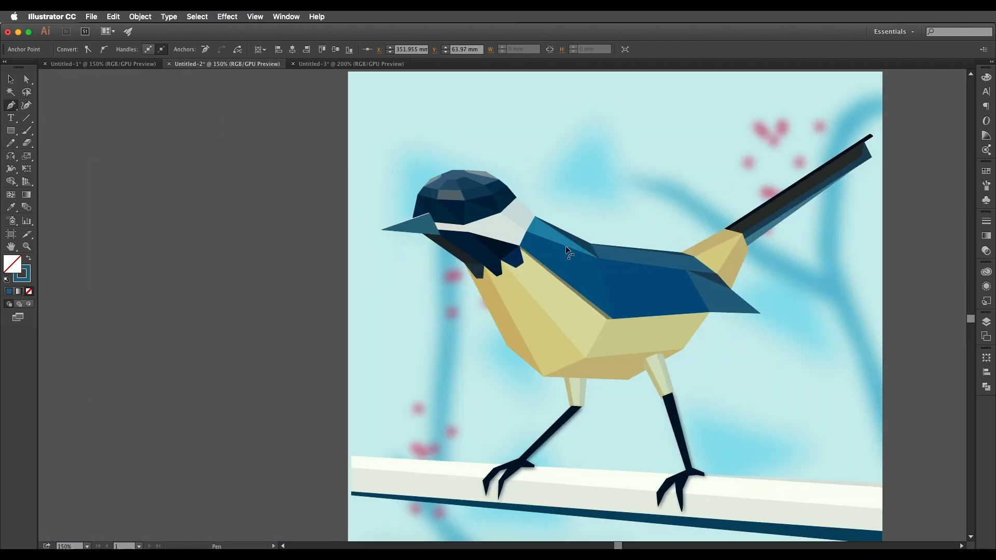
scroll(568, 251, up, 2)
drag(510, 233, 612, 278)
scroll(534, 244, down, 1)
scroll(533, 245, up, 2)
scroll(523, 245, down, 2)
drag(502, 228, 480, 263)
scroll(473, 286, up, 1)
scroll(474, 287, down, 3)
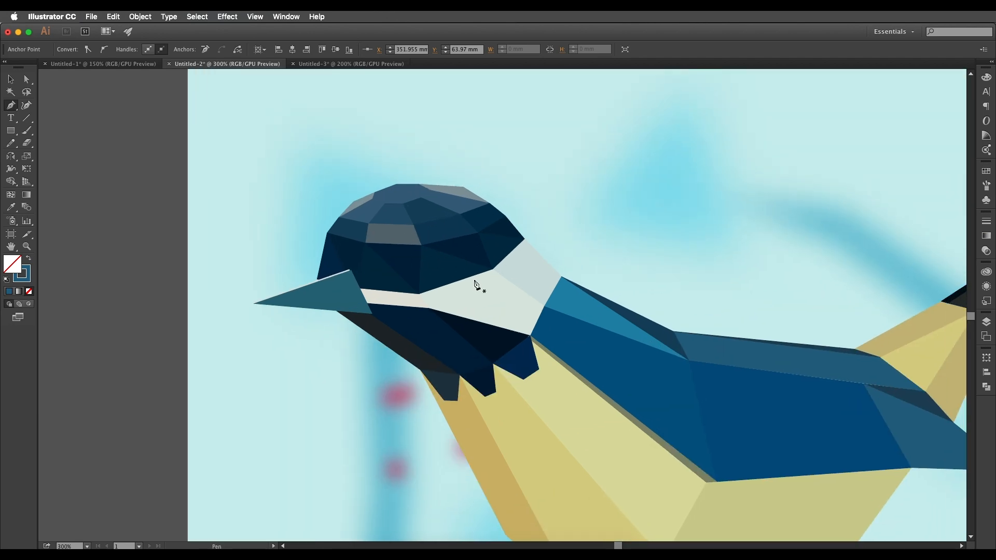
drag(506, 294, 460, 409)
drag(501, 156, 464, 293)
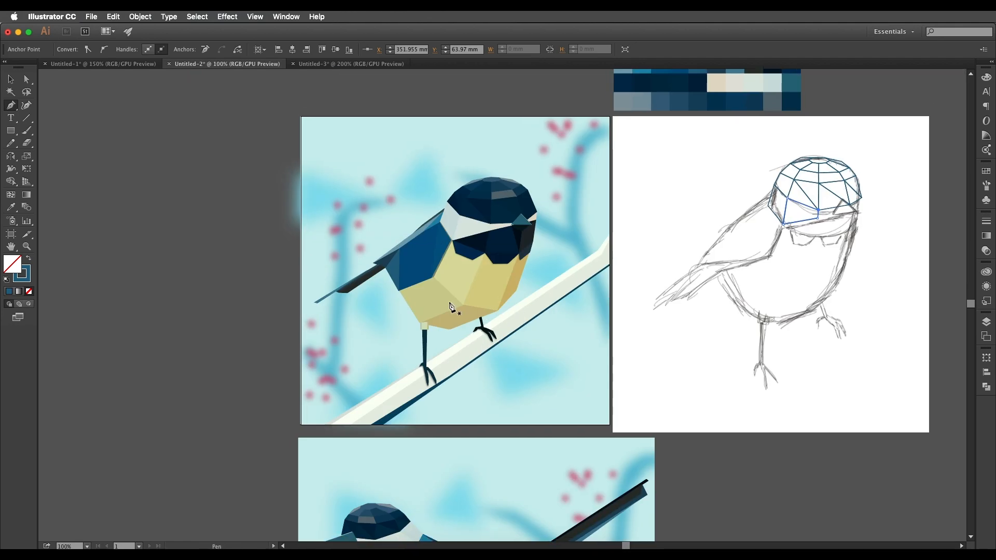
drag(474, 400, 485, 230)
mouse_move(461, 382)
mouse_down()
mouse_move(442, 391)
mouse_move(493, 265)
mouse_move(465, 378)
mouse_move(436, 433)
mouse_up()
drag(526, 259, 449, 398)
Outline the narrow white stripe facet running from the head's centre line toward the beak.
scroll(681, 269, up, 1)
drag(689, 277, 708, 278)
click(759, 247)
click(758, 255)
click(711, 266)
click(712, 254)
click(759, 246)
Outline the small white facet beyond the beak, at the beak-side edge of the head.
drag(764, 245, 753, 253)
click(766, 243)
click(766, 259)
click(749, 264)
click(749, 254)
click(766, 244)
Outline the wing-side facet of the dark mask below the white cheek.
mouse_move(622, 292)
mouse_down()
mouse_move(667, 274)
mouse_move(639, 298)
mouse_up()
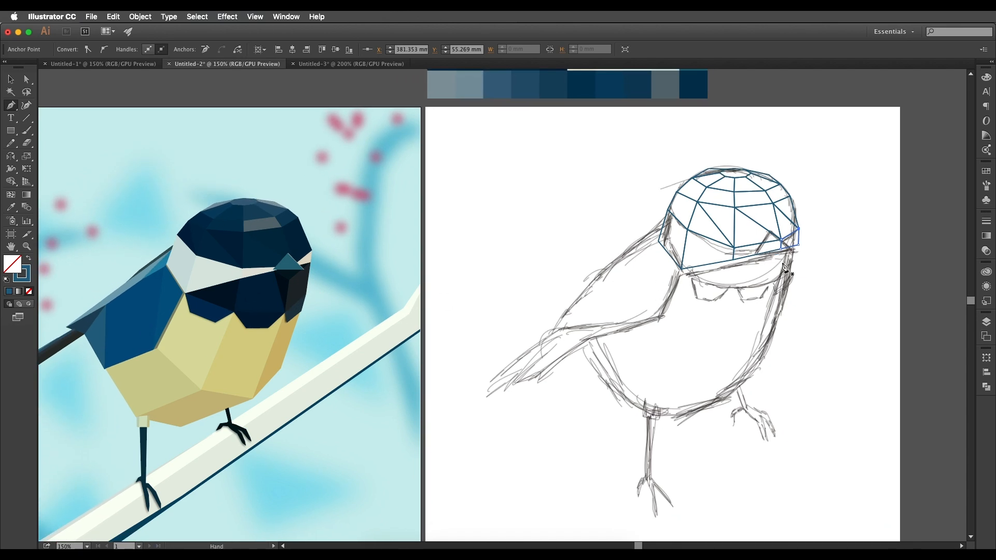
click(682, 269)
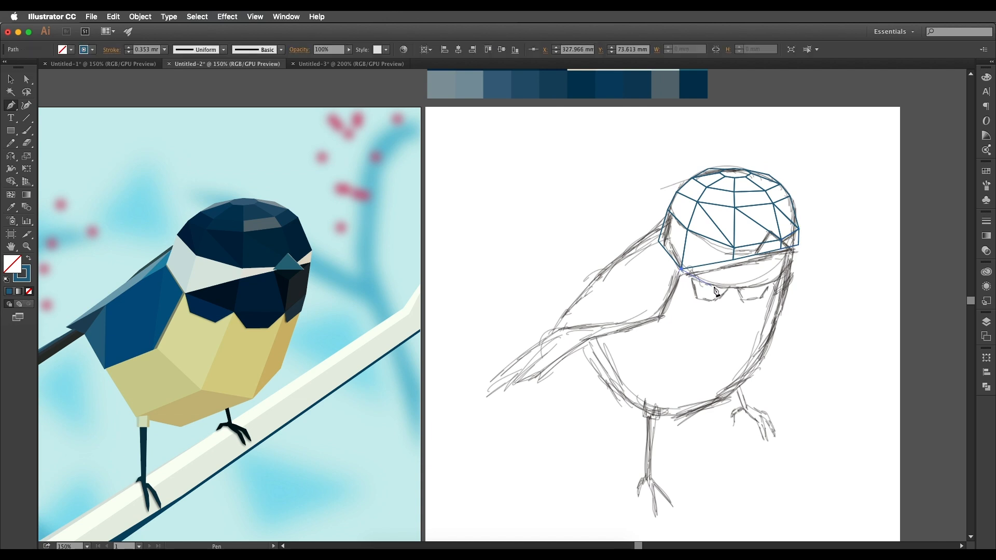
click(728, 286)
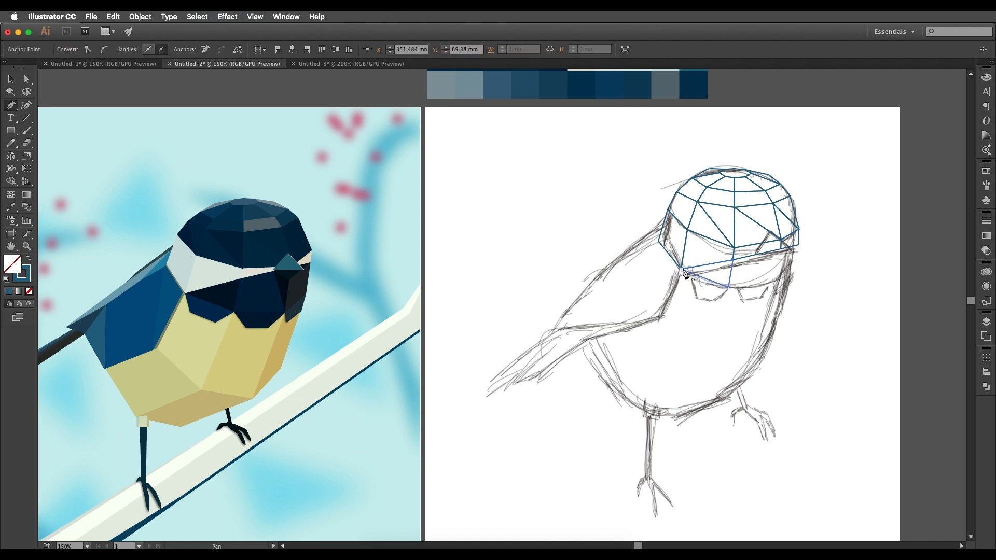
scroll(700, 272, right, 2)
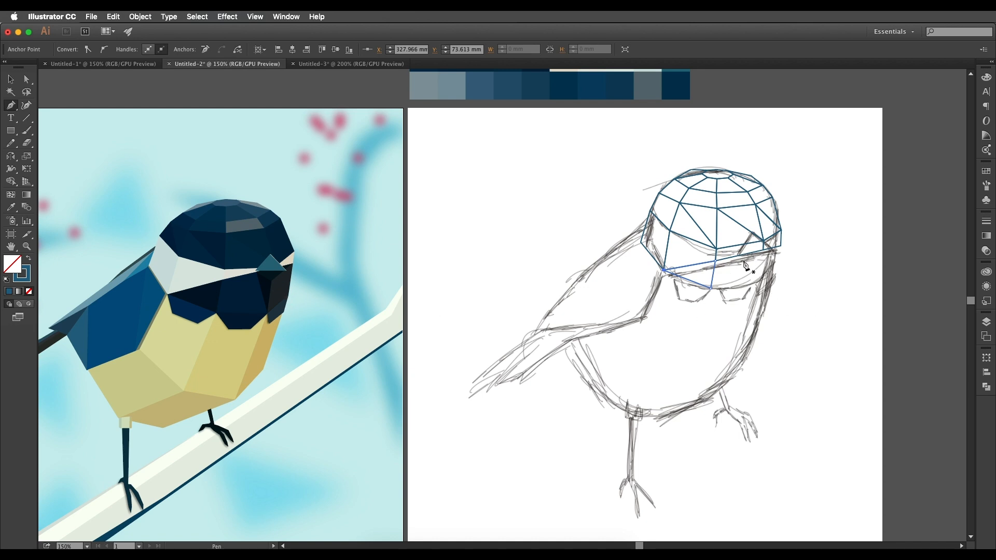
Outline the four-sided middle facet of the dark mask, directly below the white stripe.
click(757, 283)
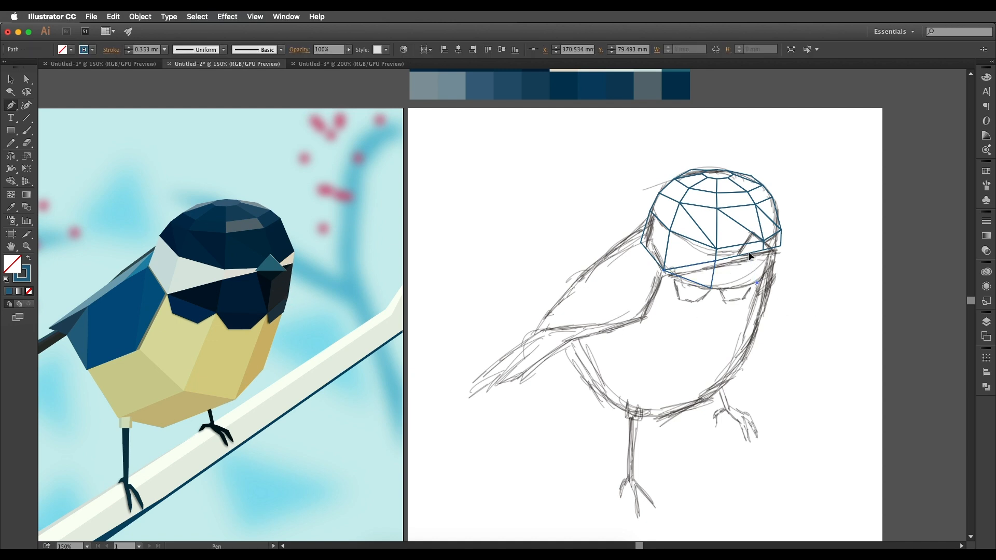
click(750, 253)
click(716, 261)
click(711, 288)
click(757, 283)
key(space)
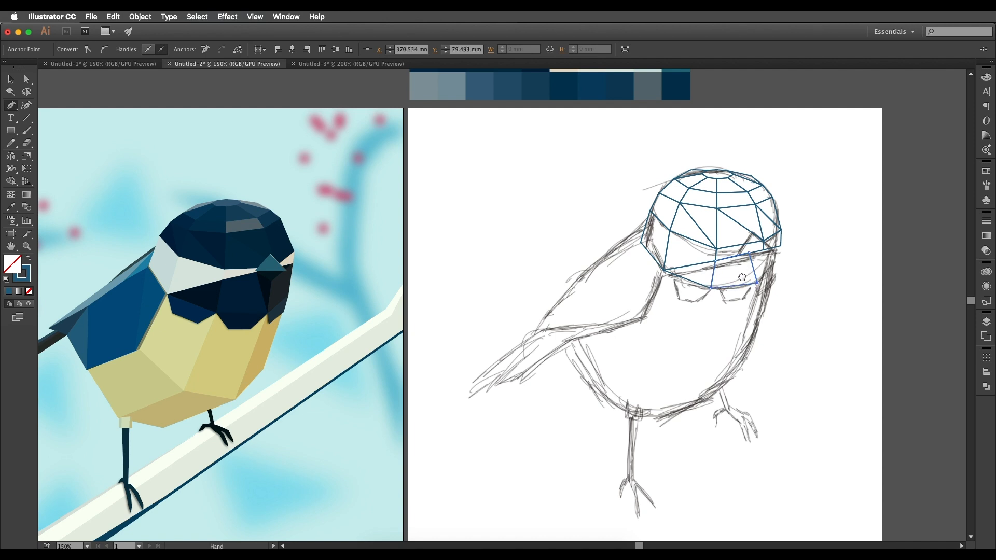
drag(742, 277, 740, 279)
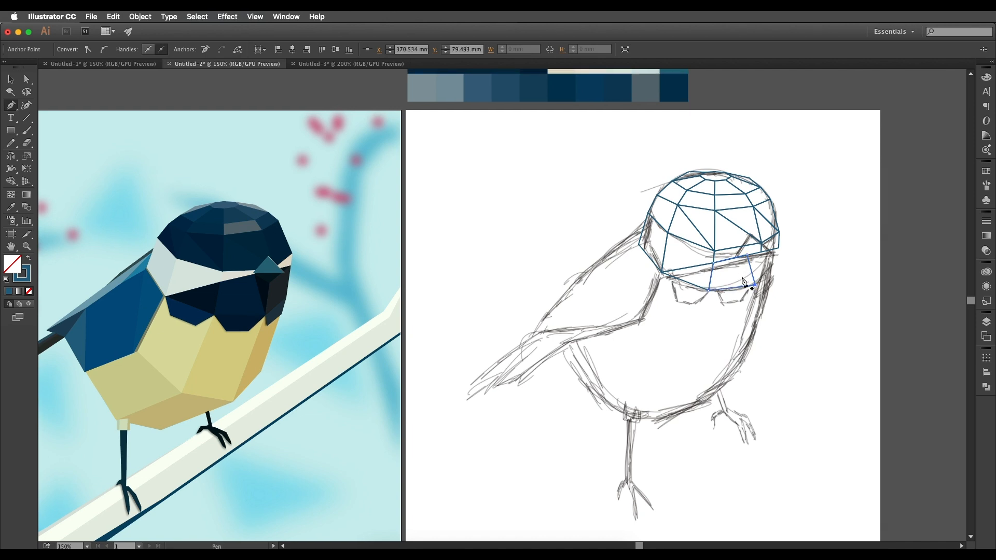
Outline the dark mask's facet along the beak-side edge of the head, below the small white facet.
click(778, 250)
click(761, 262)
click(778, 248)
click(755, 286)
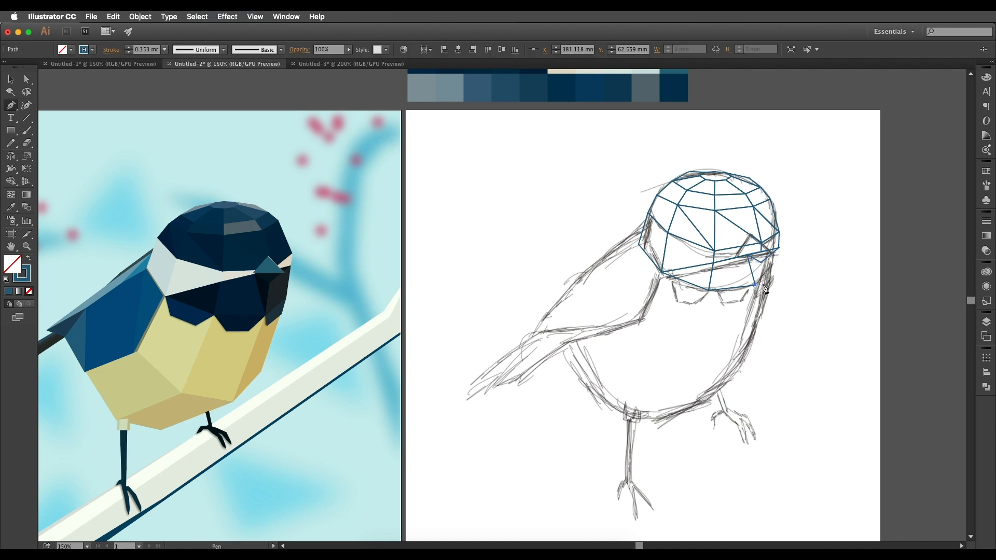
click(772, 277)
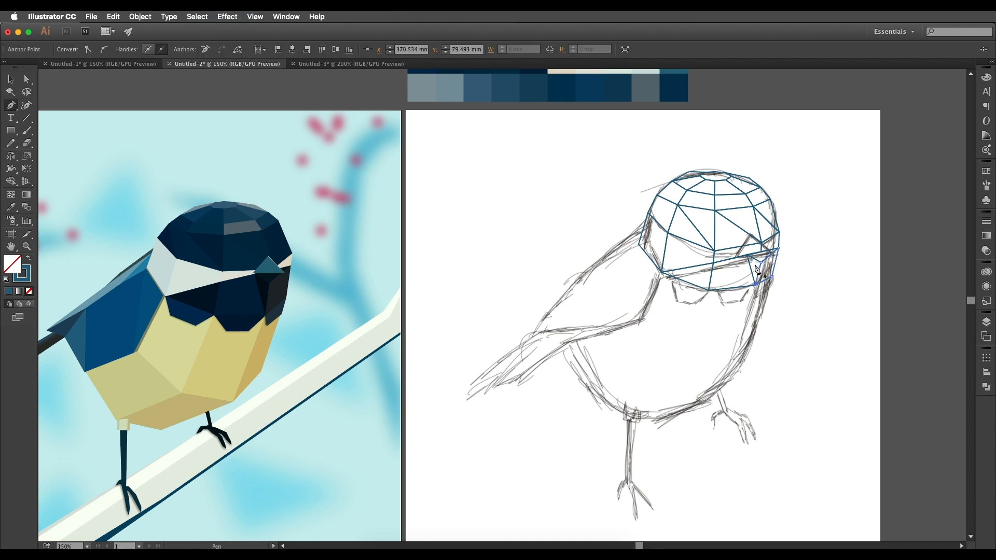
Fill the gap between the middle and beak-side mask facets with a narrow triangular outline under the beak.
click(747, 255)
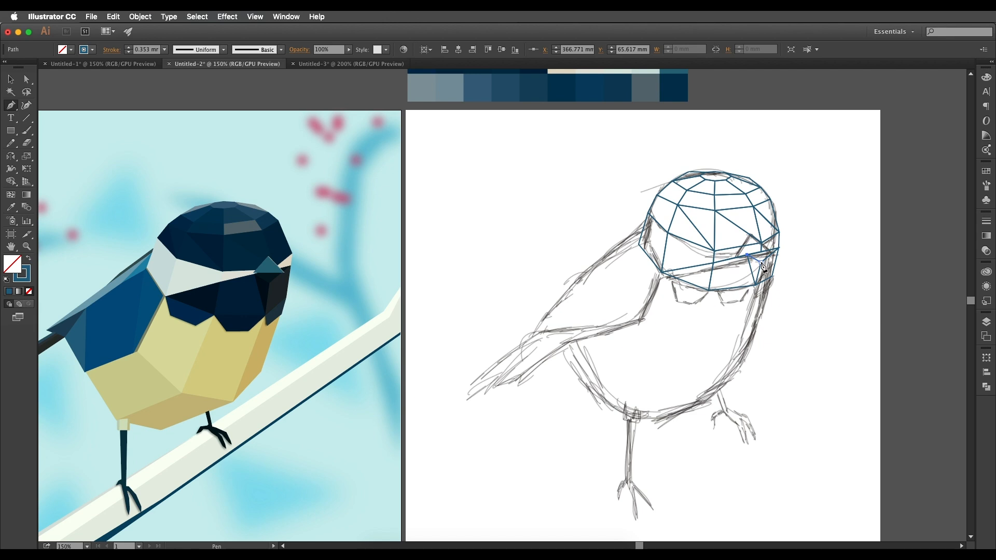
click(760, 263)
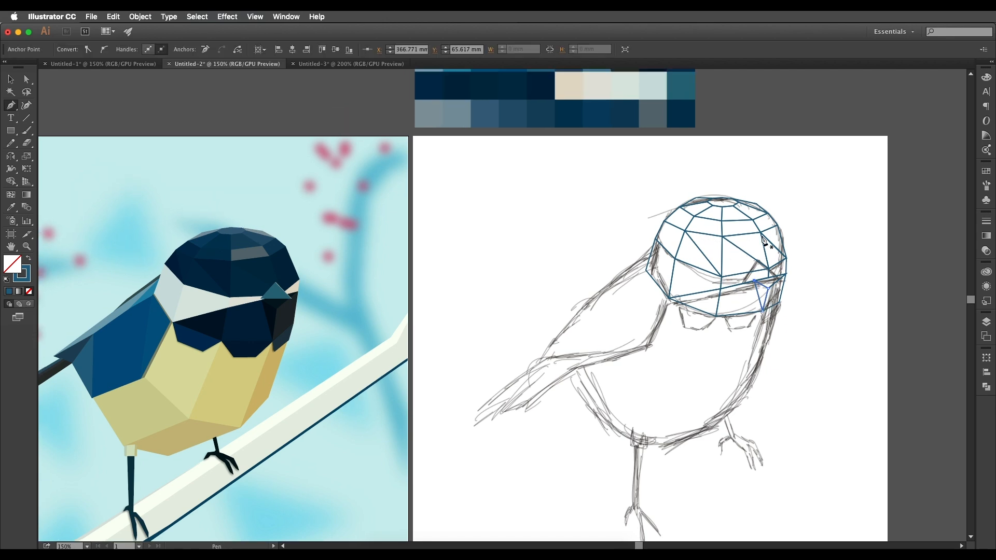
scroll(762, 237, left, 3)
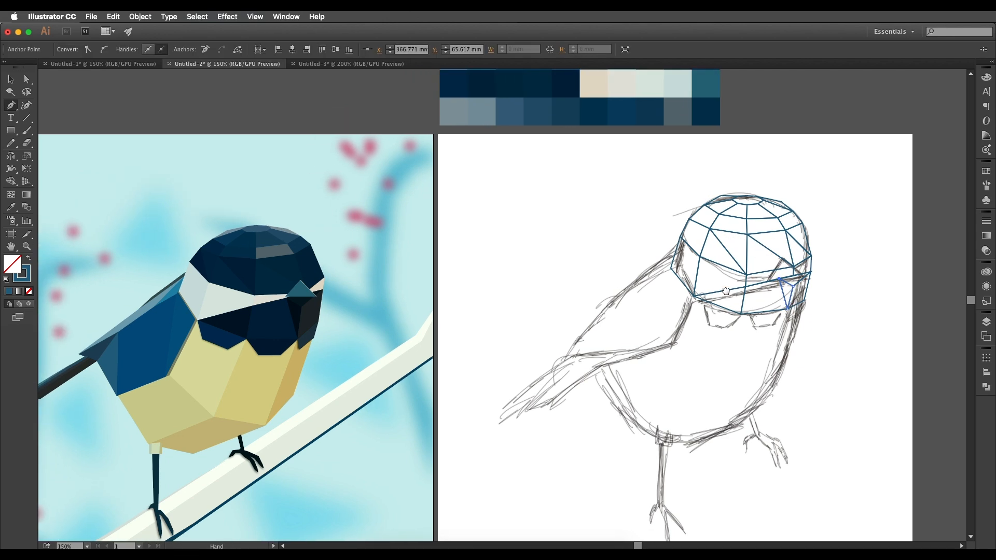
Outline the four-sided breast facet next to the wing, directly below the dark mask's wing-side facet.
scroll(734, 269, down, 1)
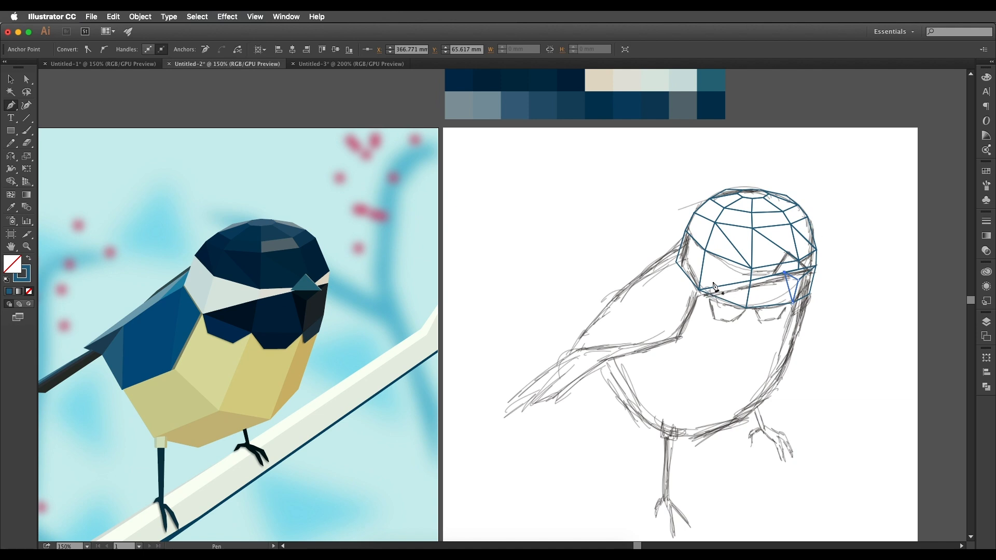
scroll(714, 286, down, 1)
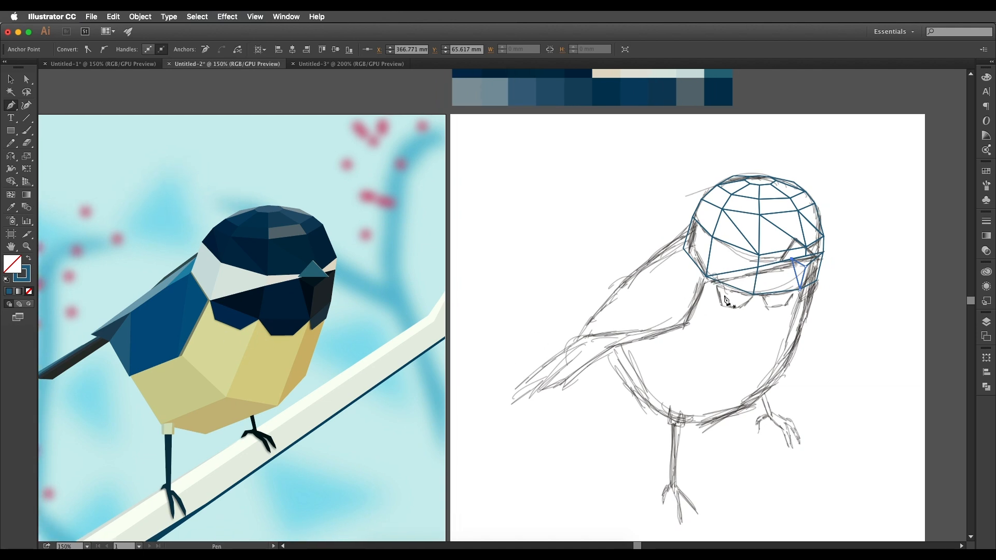
key(space)
drag(774, 297, 782, 306)
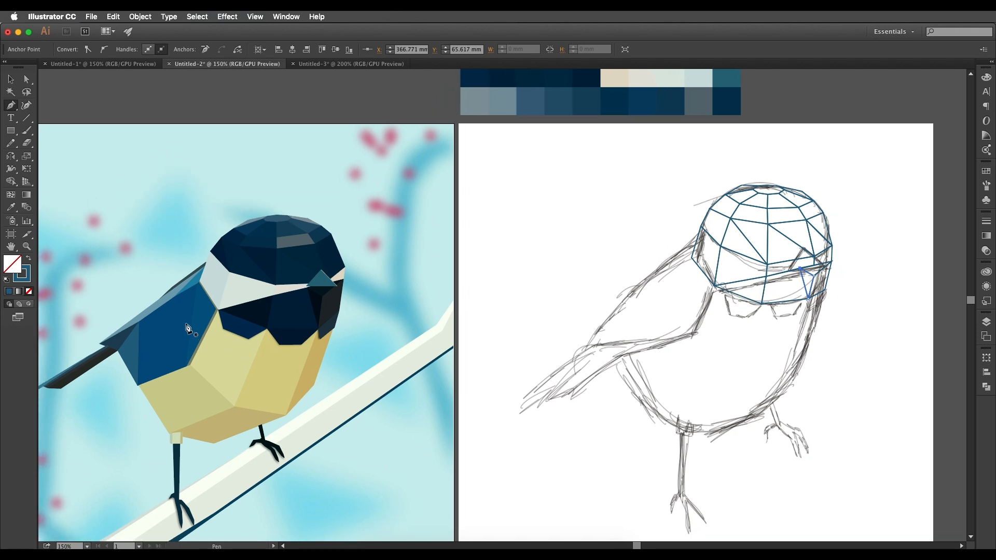
key(space)
drag(852, 250, 873, 252)
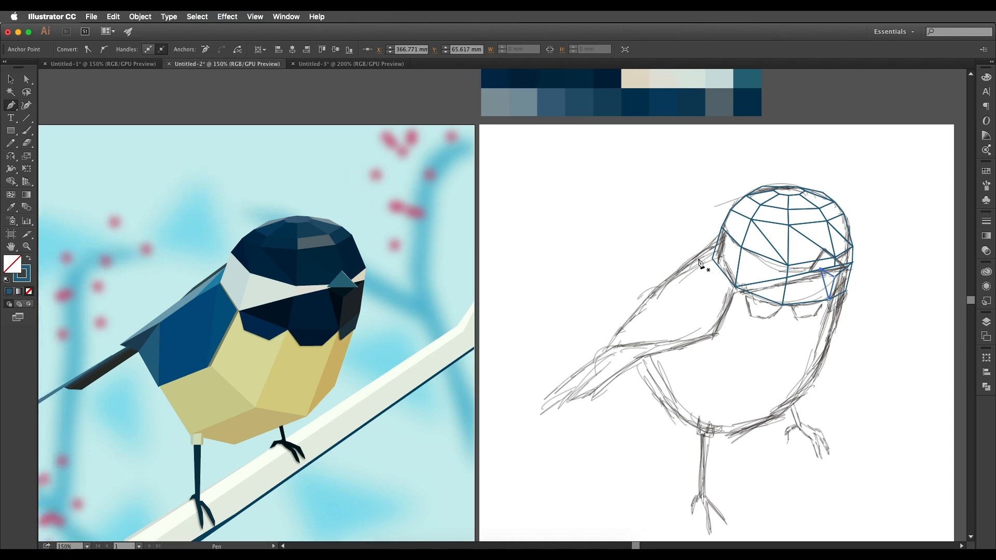
key(space)
drag(740, 293, 722, 272)
click(719, 266)
click(698, 314)
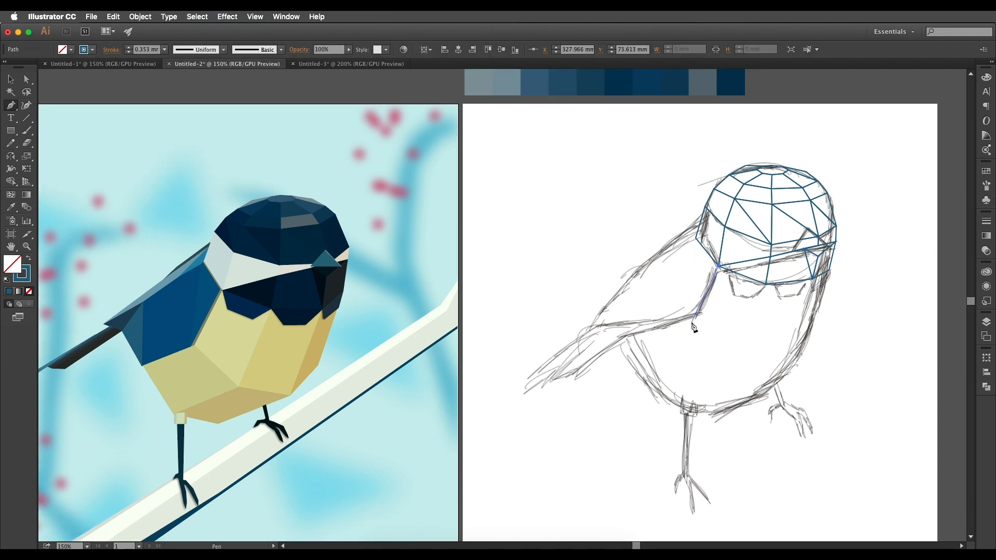
click(734, 358)
click(766, 284)
Outline the middle four-sided breast facet below the mask, sharing its long edge with the wing-side breast facet.
click(813, 278)
click(790, 366)
click(733, 358)
key(space)
drag(769, 292, 763, 294)
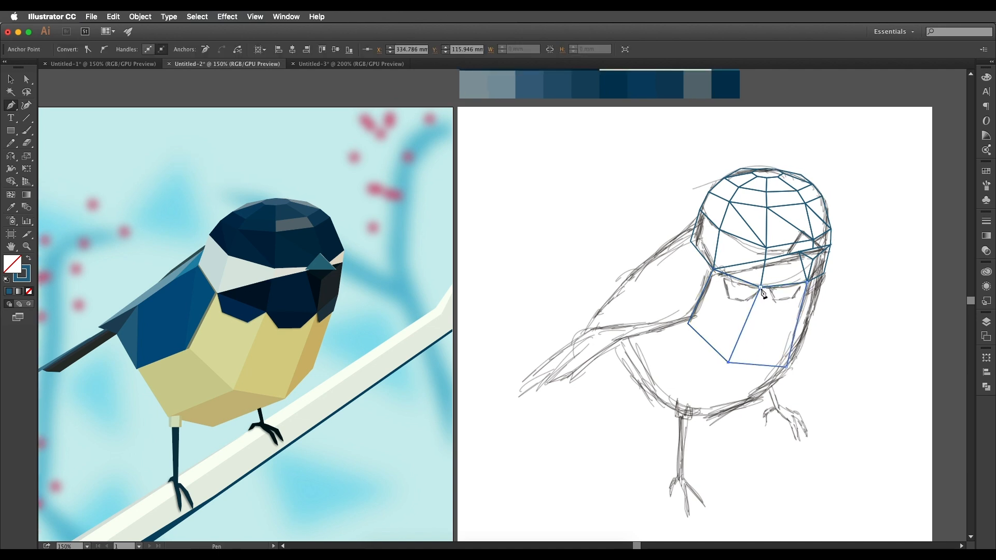
Outline the narrow breast facet along the bird's outer edge, running from the beak-side mask facet down to the belly.
key(space)
drag(828, 284, 809, 289)
click(788, 287)
click(804, 280)
click(789, 338)
click(767, 372)
click(788, 287)
Outline the four-sided belly facet below the wing, joined to the wing-side breast facet.
key(space)
drag(614, 366, 672, 346)
click(726, 309)
click(664, 325)
click(697, 380)
click(767, 347)
click(725, 309)
Outline the lowest belly facet along the underside of the body, between the two legs.
key(space)
drag(668, 326, 620, 303)
click(777, 330)
click(719, 325)
click(650, 358)
click(706, 377)
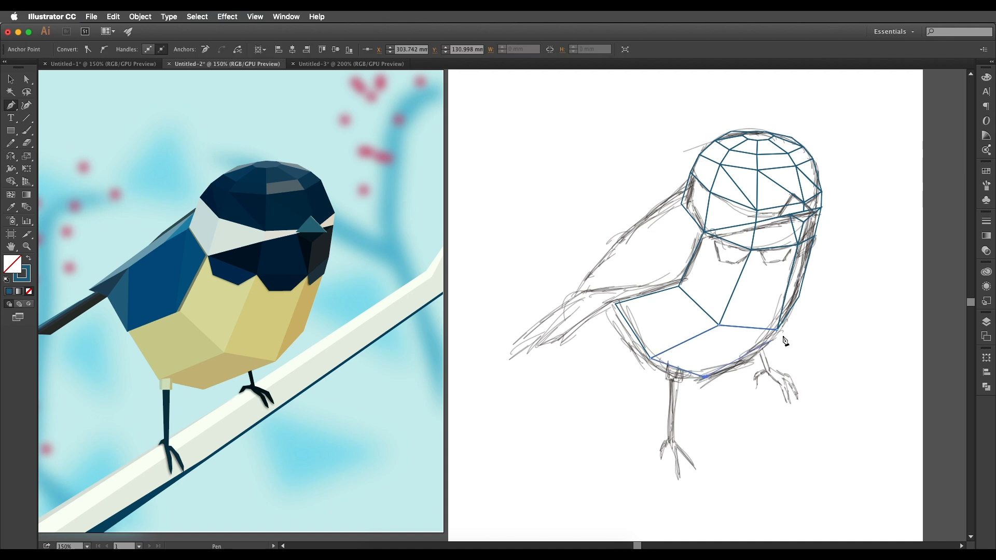
click(777, 329)
Examine the wing and tail facets of the reference bird and compare them with the sketched wing.
key(space)
drag(801, 310, 784, 325)
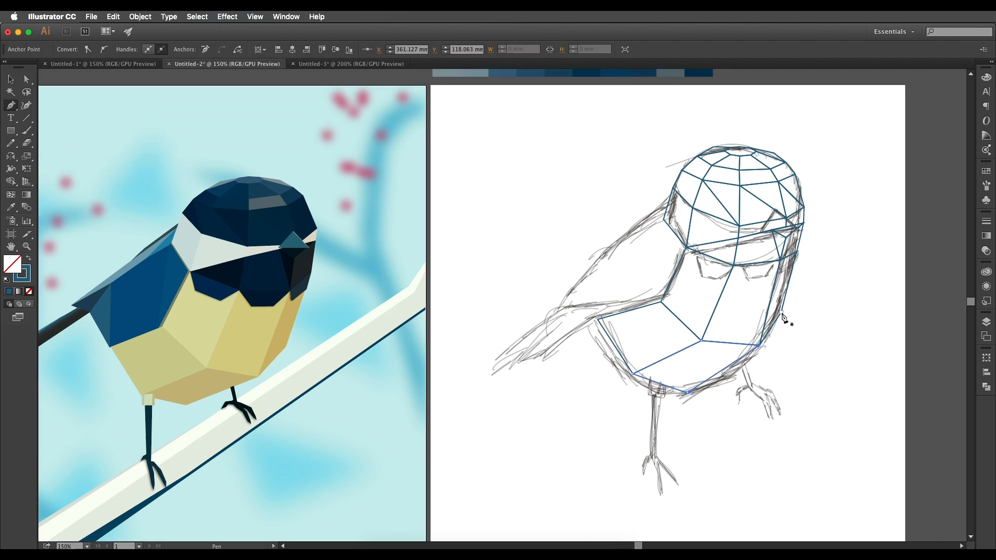
drag(738, 350, 758, 355)
drag(693, 353, 729, 353)
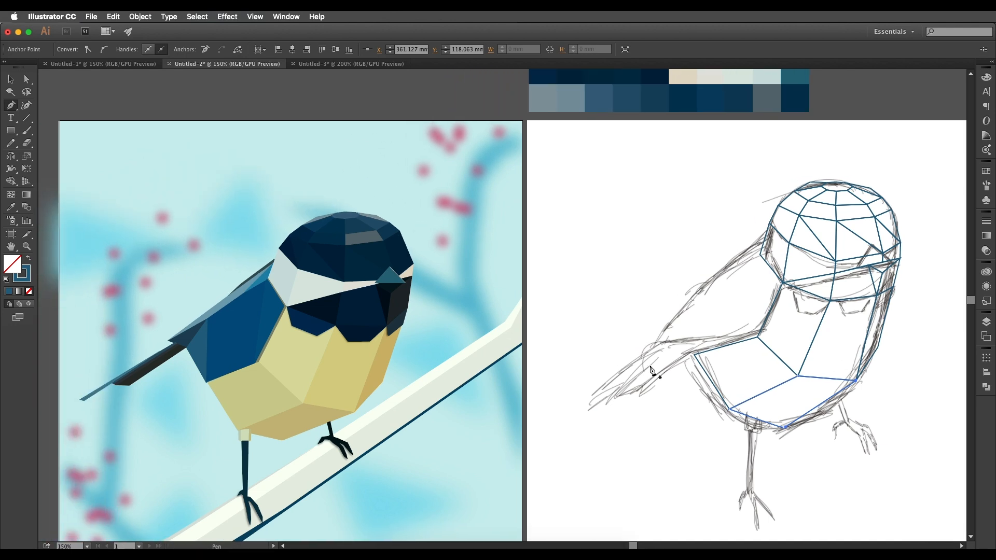
drag(802, 298, 811, 311)
drag(789, 347, 770, 330)
scroll(770, 330, down, 1)
scroll(761, 311, down, 1)
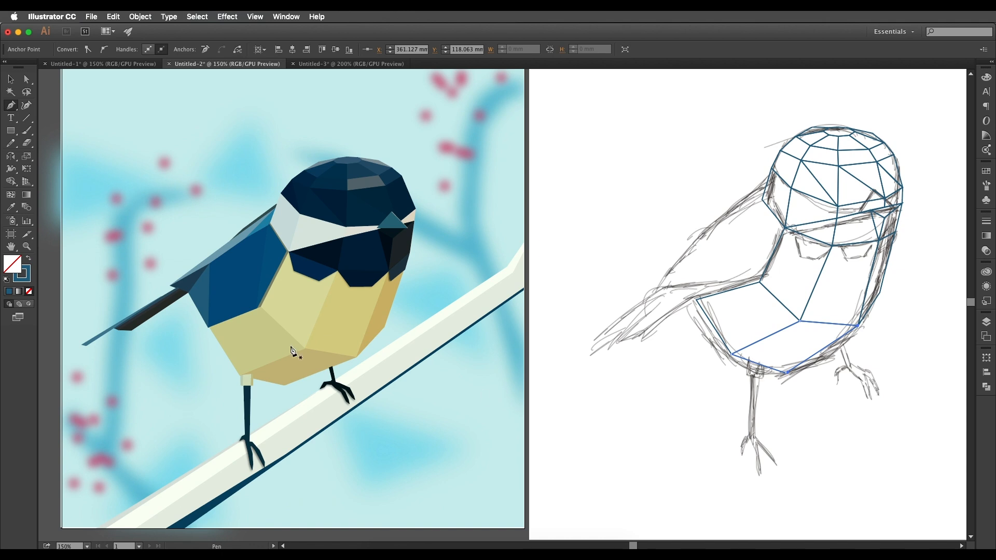
scroll(748, 373, down, 1)
scroll(728, 324, up, 3)
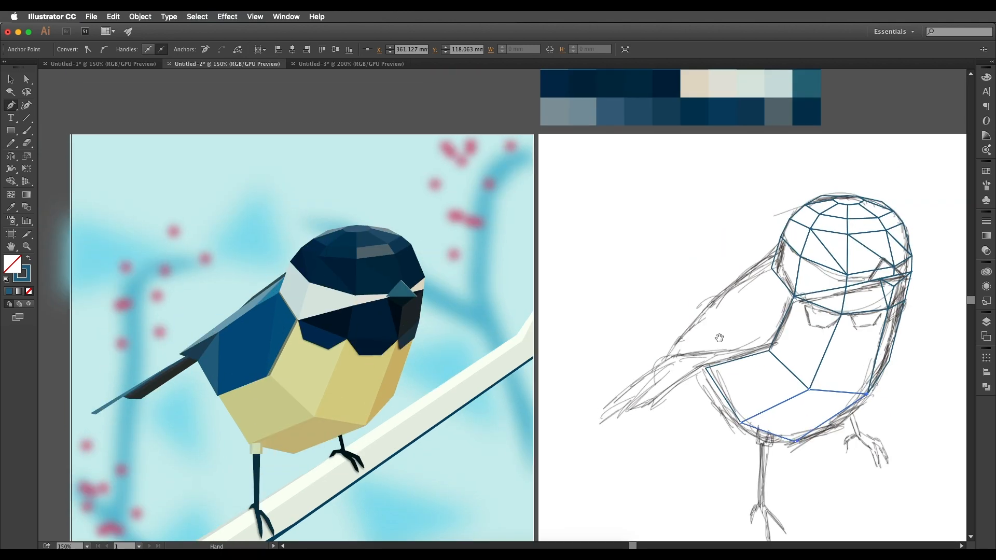
Outline the large main wing facet above the wing-side belly facet, replacing a misplaced start point.
click(747, 281)
click(704, 322)
key(super+z)
click(709, 317)
click(705, 368)
click(768, 350)
click(771, 268)
Outline the triangular wing facet beside the breast and the thin triangular facet above the main wing facet's upper edge.
click(794, 296)
click(768, 351)
click(771, 269)
click(794, 296)
drag(752, 271, 777, 263)
click(803, 242)
click(773, 273)
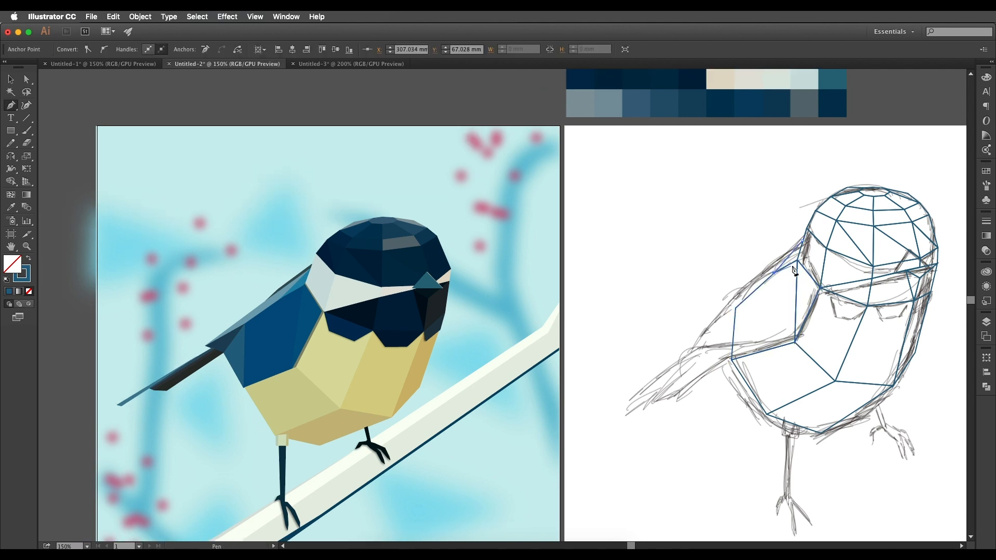
Outline the long facet along the upper wing, running from the neck down toward the tail.
click(695, 332)
click(735, 308)
click(773, 273)
click(802, 241)
click(753, 277)
click(695, 332)
Outline the narrow facet along the bird's back edge, just above the long upper wing facet.
drag(771, 261, 776, 254)
click(807, 227)
click(768, 256)
click(757, 271)
click(806, 233)
click(808, 227)
Outline the triangular facet at the tail end of the wing, adjoining the main wing facet.
drag(471, 331, 473, 286)
click(742, 256)
click(716, 288)
click(738, 308)
Outline the small pointed facet at the wing's tail-side tip, above the triangular end facet.
drag(738, 310, 806, 292)
click(810, 239)
click(769, 262)
click(784, 269)
click(810, 238)
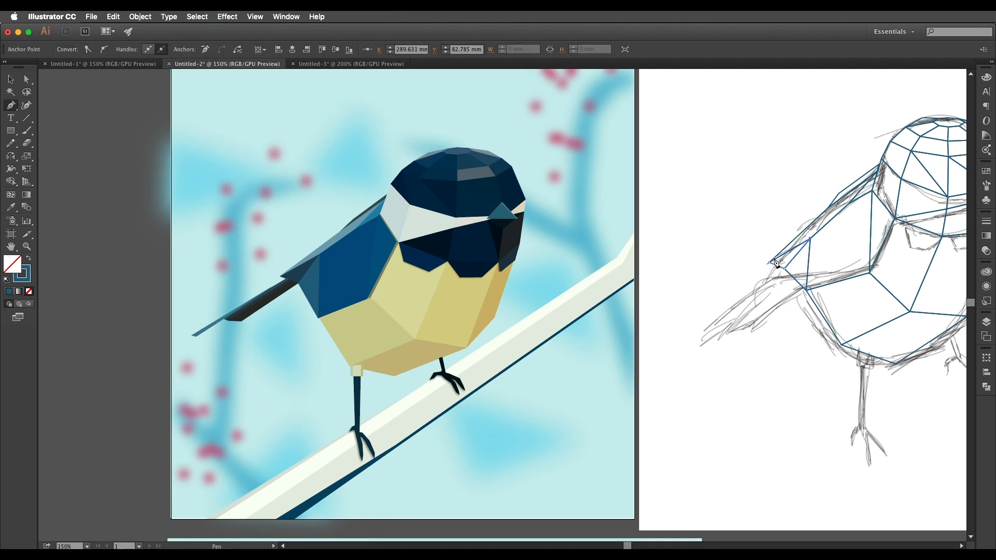
Outline the long, thin upper tail feather from the wing tip to the end of the tail.
click(672, 342)
click(678, 343)
click(781, 267)
click(776, 265)
click(672, 342)
Outline the broader lower tail feather below the thin upper one.
drag(743, 314, 725, 317)
click(773, 281)
click(708, 336)
click(687, 335)
click(767, 274)
click(773, 280)
Outline the thin triangular sliver along the upper edge of the broad tail feather and deselect the path.
click(681, 332)
click(687, 335)
click(767, 273)
click(681, 332)
key(v)
key(super+minus)
click(720, 297)
Outline the triangular upper beak over the sketched beak on the face.
drag(749, 308, 685, 314)
drag(757, 271, 705, 288)
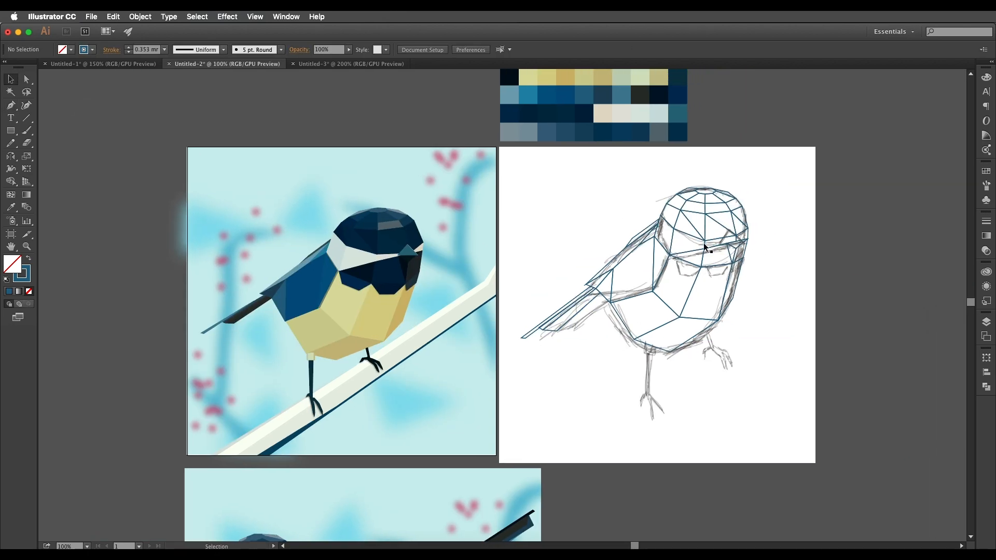
super+click(708, 244)
super+click(709, 243)
super+click(756, 229)
drag(755, 228, 735, 250)
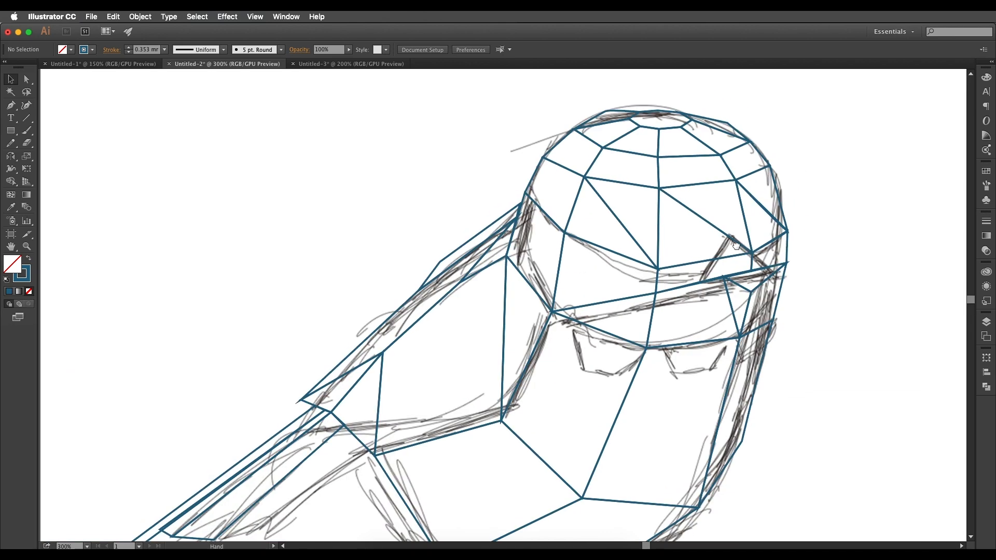
key(p)
click(730, 236)
alt+super+click(757, 275)
click(720, 275)
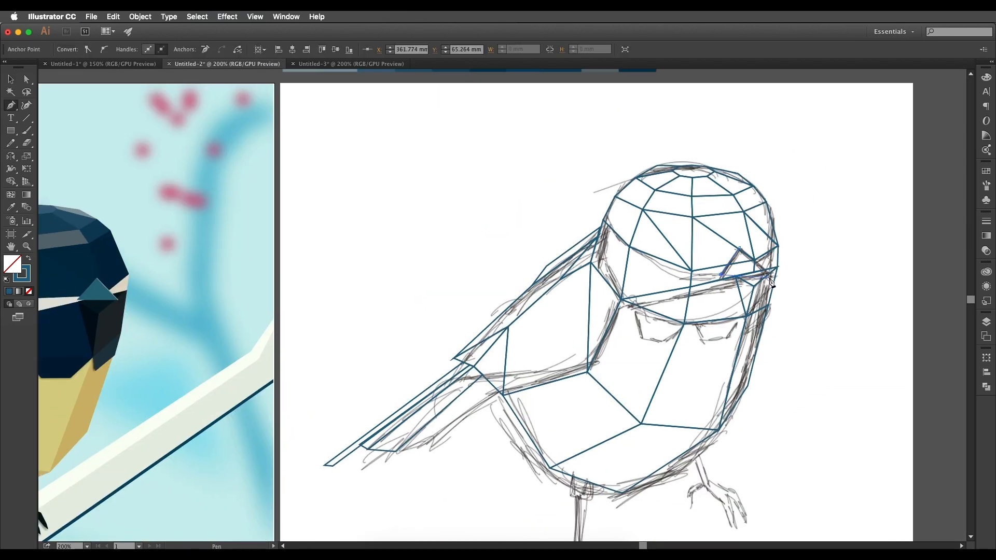
click(739, 249)
Examine the reference bird's leg cuff and feet up close and compare them with the sketched front leg.
drag(578, 482, 787, 296)
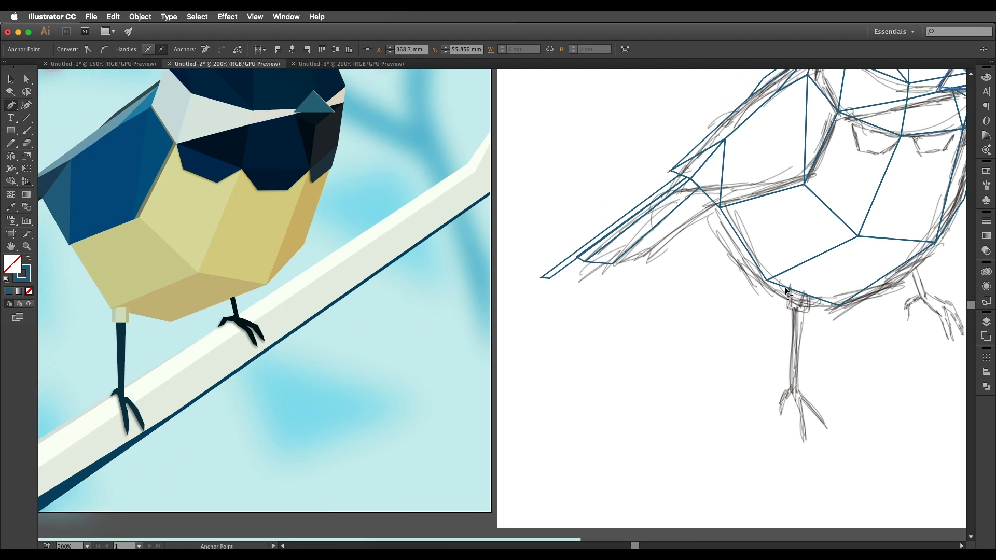
scroll(778, 286, up, 1)
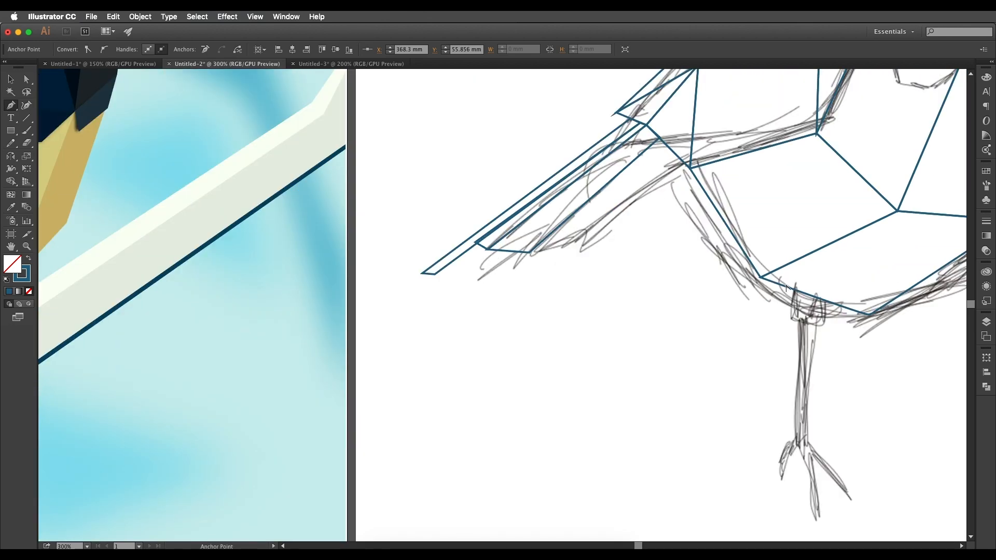
scroll(786, 287, down, 1)
drag(785, 287, 804, 289)
scroll(132, 309, up, 4)
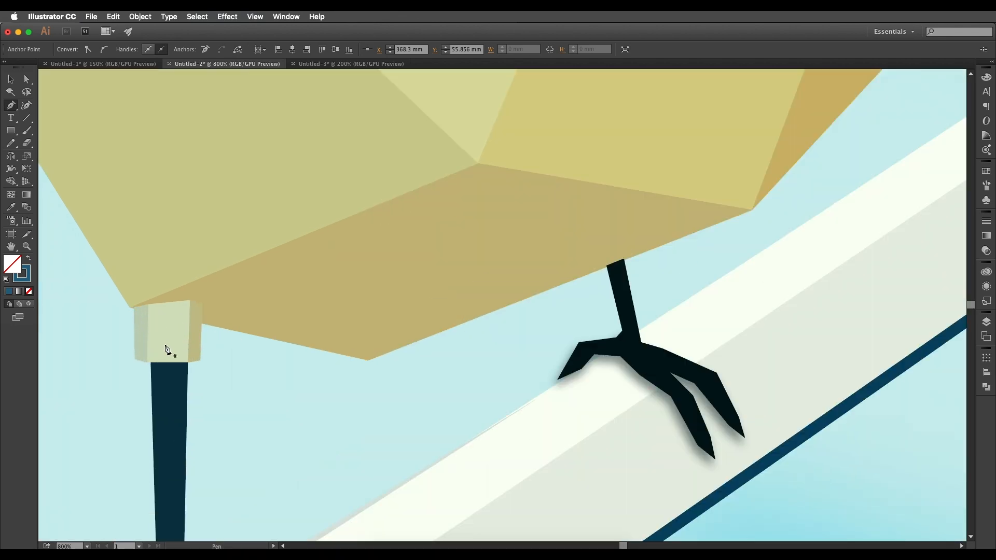
scroll(245, 347, down, 3)
drag(881, 343, 615, 356)
scroll(609, 359, down, 1)
Outline the faceted cuff where the front leg meets the belly, including its narrow side facet.
click(810, 326)
click(810, 324)
click(828, 324)
click(815, 324)
click(814, 340)
click(828, 342)
click(832, 327)
click(827, 324)
click(829, 342)
Outline the front leg and its clawed foot as one closed shape below the cuff.
scroll(834, 346, down, 2)
scroll(851, 352, left, 2)
click(841, 325)
click(841, 395)
click(832, 410)
click(839, 405)
click(847, 424)
click(853, 448)
click(851, 425)
click(864, 448)
click(853, 415)
click(841, 325)
Outline the rear leg and its clawed foot as one closed shape below the beak-side belly edge.
drag(847, 326, 715, 339)
click(824, 290)
click(830, 316)
click(821, 329)
click(832, 322)
click(854, 336)
click(863, 363)
click(859, 345)
click(875, 356)
click(863, 324)
click(843, 318)
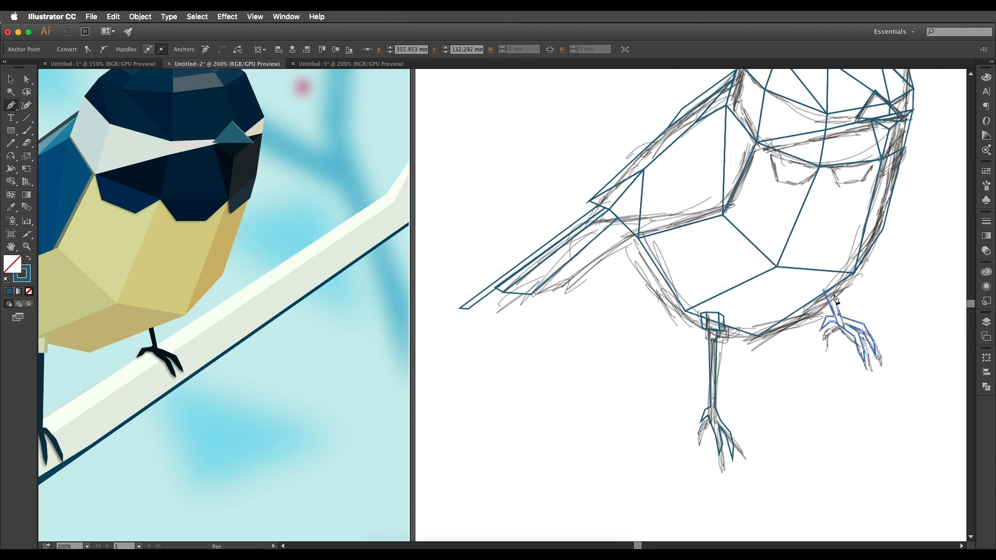
click(825, 291)
Examine the whole traced bird wireframe over the sketch beside the reference bird.
key(super+minus)
key(super+minus)
drag(876, 289, 853, 332)
drag(803, 298, 731, 307)
scroll(732, 307, up, 3)
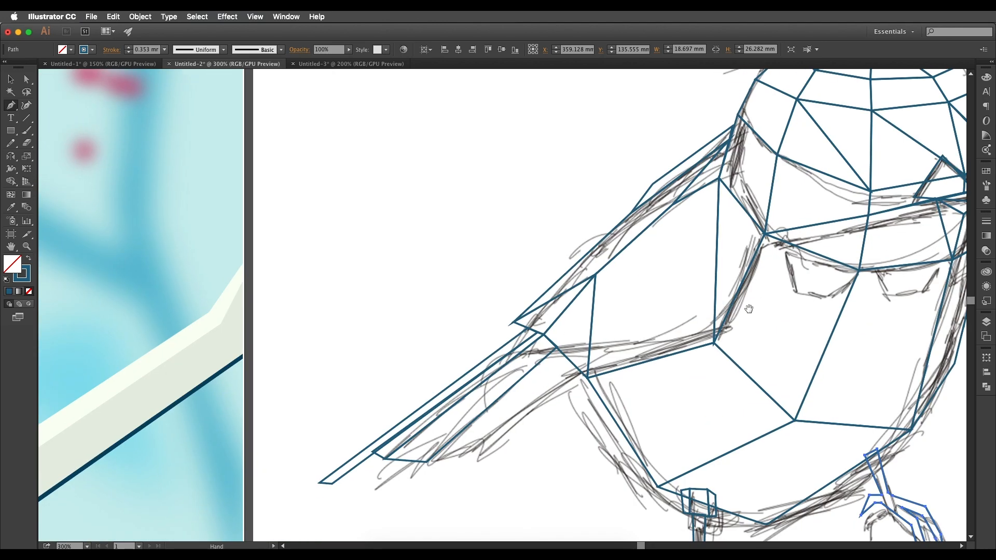
scroll(748, 309, down, 5)
scroll(731, 311, up, 2)
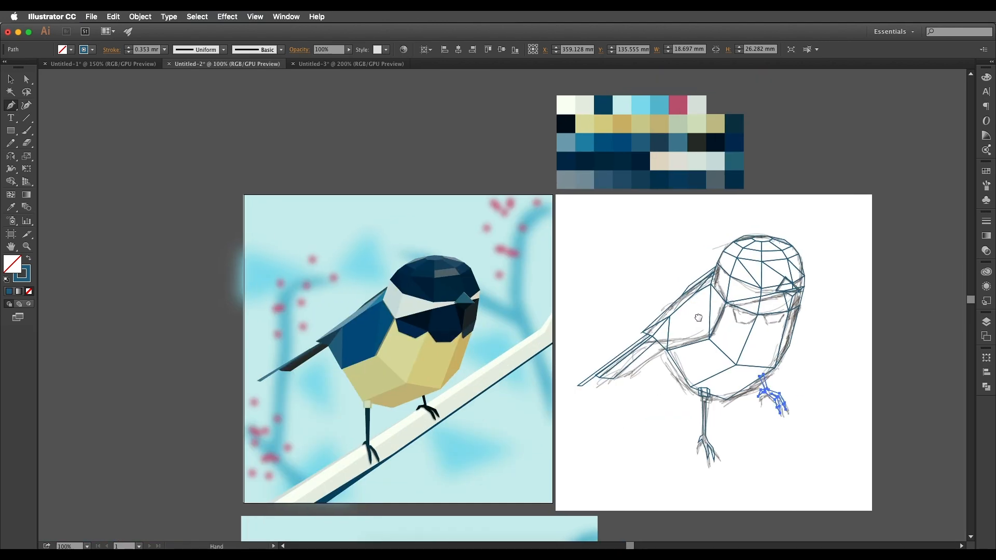
drag(701, 317, 667, 320)
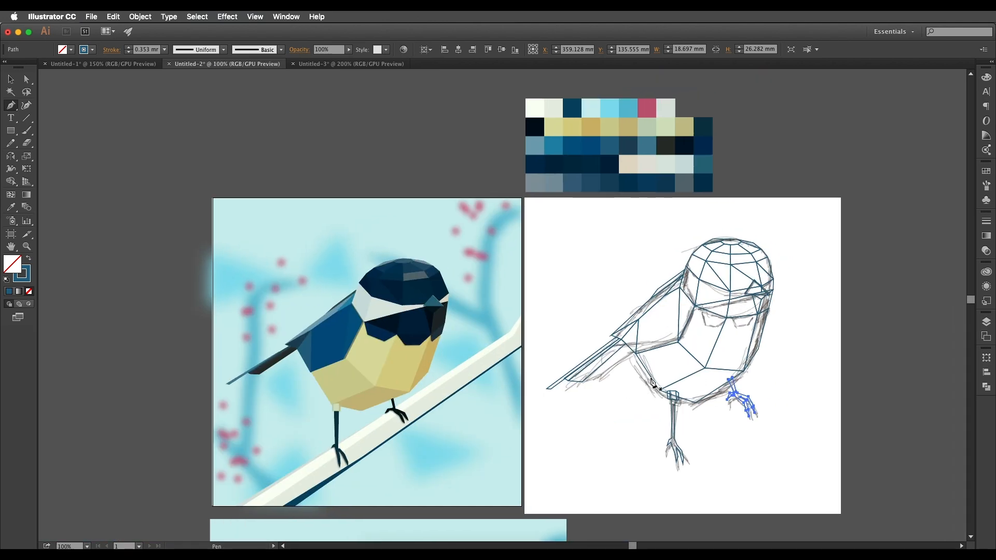
Compare the traced wireframe and its top crown facet with the colour palette and the reference bird.
scroll(570, 389, left, 1)
scroll(571, 389, down, 1)
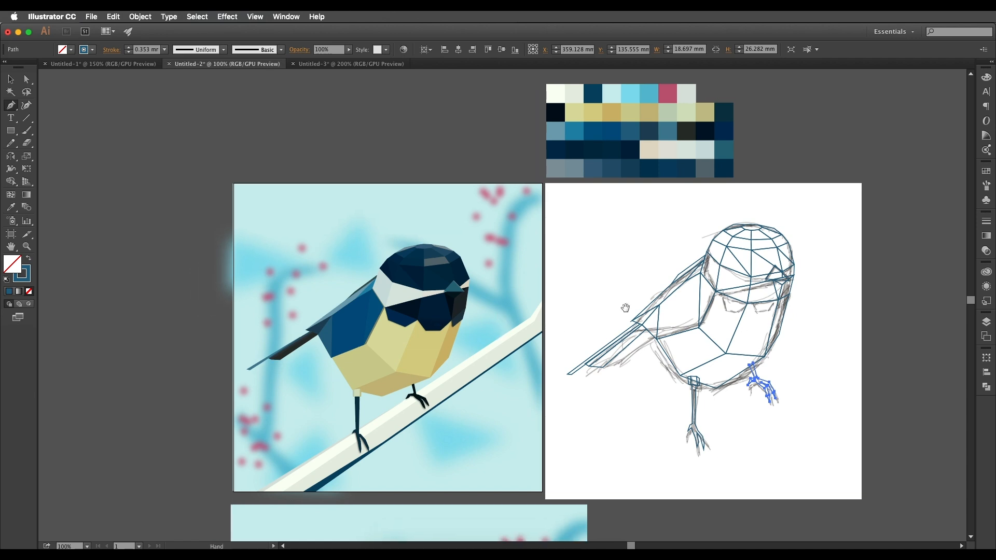
scroll(586, 317, right, 1)
click(10, 80)
scroll(683, 254, right, 1)
scroll(684, 254, up, 1)
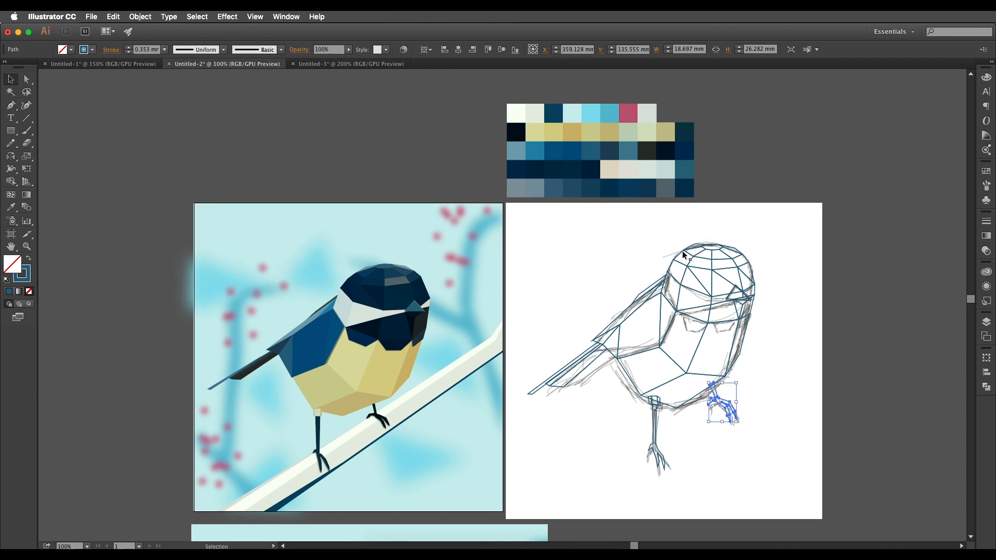
scroll(709, 250, up, 1)
click(711, 246)
drag(711, 246, 748, 321)
key(i)
scroll(693, 280, left, 2)
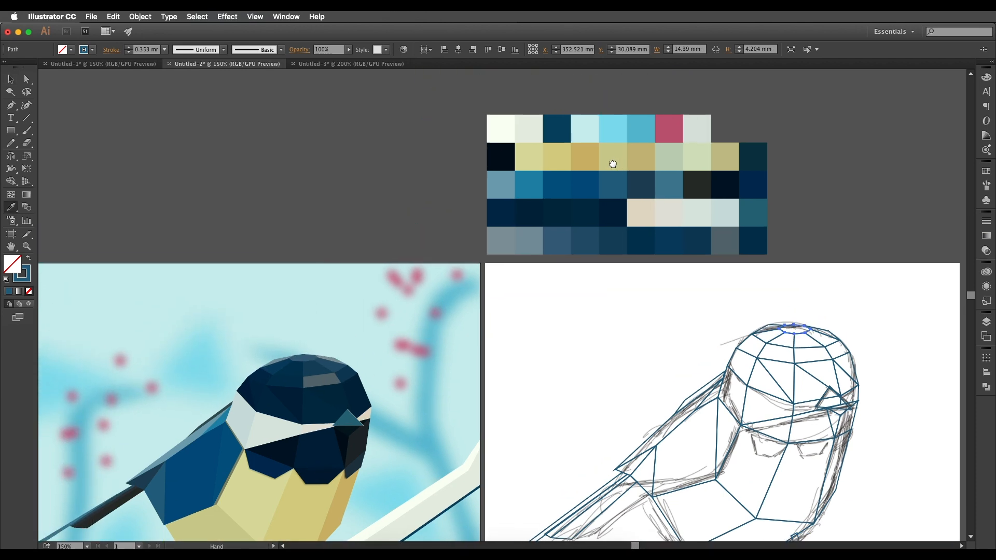
scroll(685, 278, down, 2)
scroll(681, 262, down, 5)
scroll(681, 262, right, 2)
Adjust individual anchor points of the bird wireframe where neighbouring facets meet.
key(v)
scroll(840, 296, down, 1)
scroll(840, 296, left, 1)
drag(769, 364, 849, 291)
key(a)
drag(831, 312, 821, 324)
drag(808, 317, 813, 321)
mouse_move(779, 312)
mouse_down()
mouse_move(762, 326)
mouse_move(765, 318)
mouse_up()
drag(737, 274, 726, 283)
drag(721, 311, 691, 310)
click(714, 369)
drag(714, 370, 715, 373)
click(729, 359)
click(786, 391)
key(super+equal)
click(903, 331)
drag(904, 331, 823, 317)
click(898, 322)
click(893, 379)
Examine the scalloped lower edge of the dark bib on the reference bird.
scroll(892, 378, down, 3)
scroll(893, 379, up, 1)
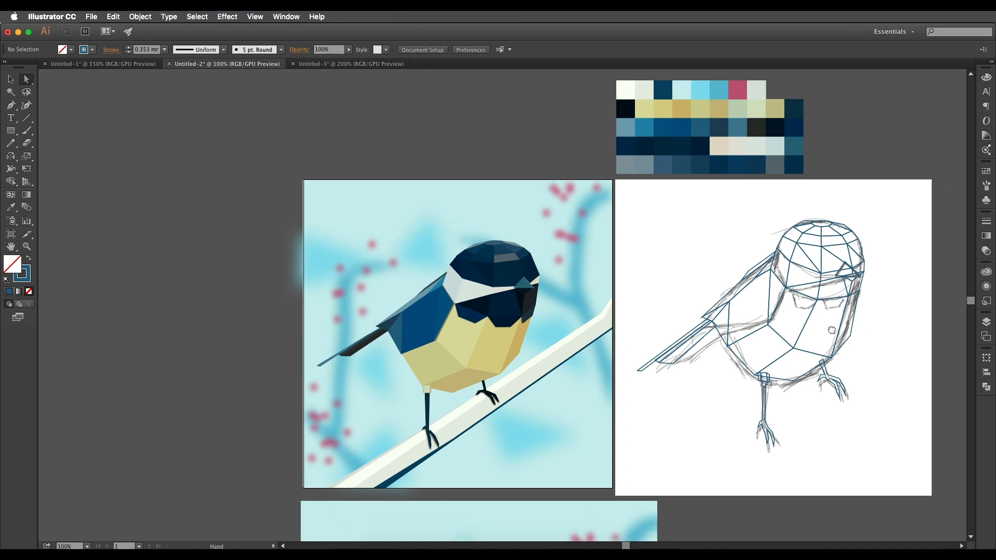
scroll(477, 323, up, 2)
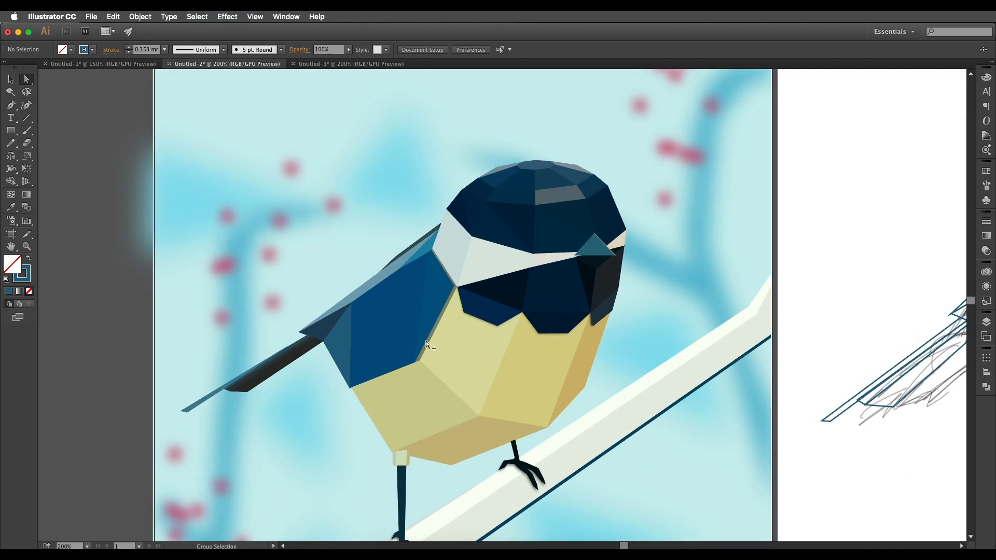
scroll(459, 328, down, 1)
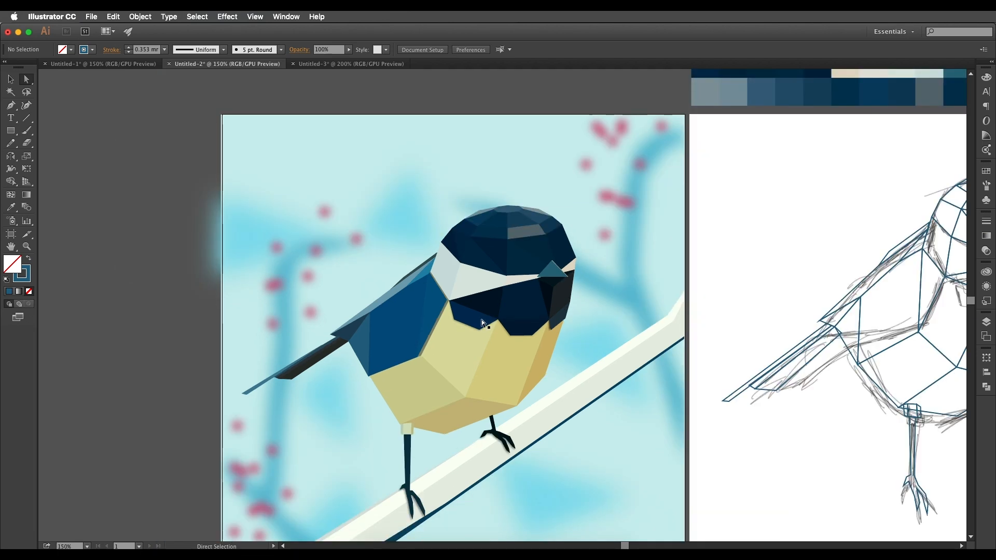
click(517, 327)
drag(520, 336, 450, 327)
click(10, 79)
drag(421, 252, 300, 232)
Draw a closed four-point scallop below the wing-side half of the bib edge, following the sketch.
key(p)
click(753, 248)
click(756, 268)
click(776, 278)
click(800, 266)
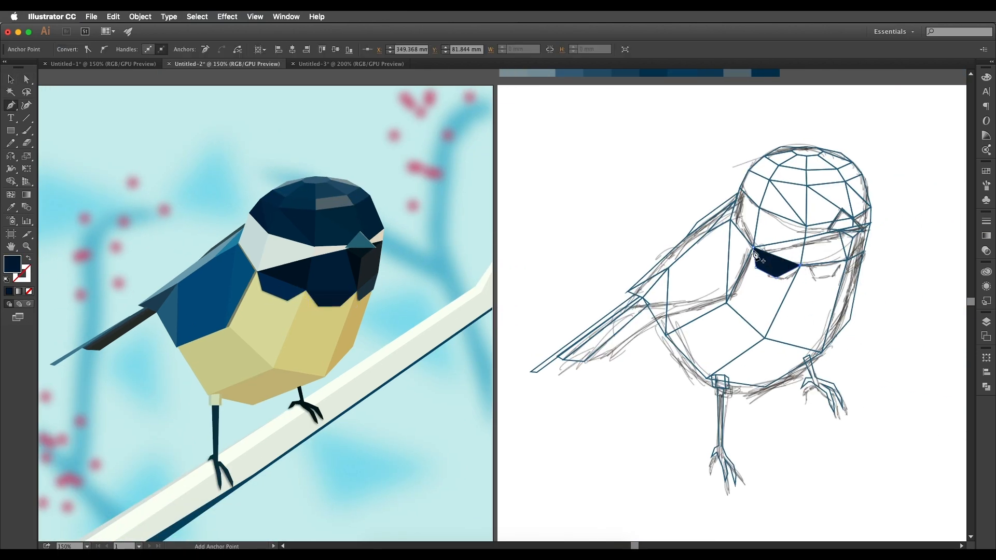
click(753, 248)
Draw a closed four-point scallop below the beak-side half of the bib edge.
click(843, 259)
click(830, 275)
click(802, 276)
click(796, 264)
click(842, 260)
Draw the narrow closed scallop at the bib's far beak-side edge, adjoining the middle scallop.
click(859, 250)
click(855, 266)
click(845, 270)
click(842, 259)
click(859, 250)
drag(846, 228, 833, 285)
key(v)
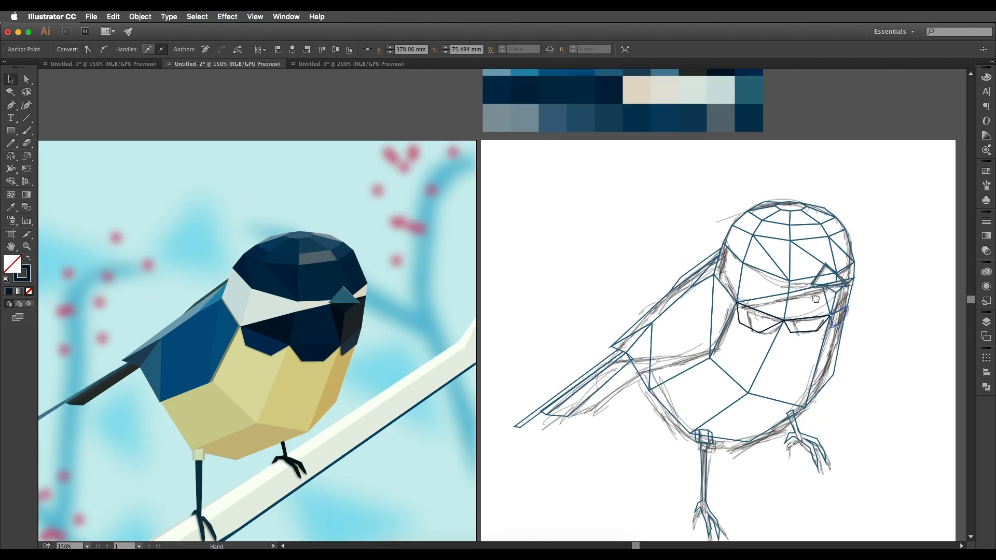
Fill the small oval facet at the very top of the crown with the palette's slate blue swatch.
scroll(802, 211, left, 1)
click(795, 204)
click(793, 203)
drag(783, 210, 832, 289)
key(i)
drag(631, 190, 644, 182)
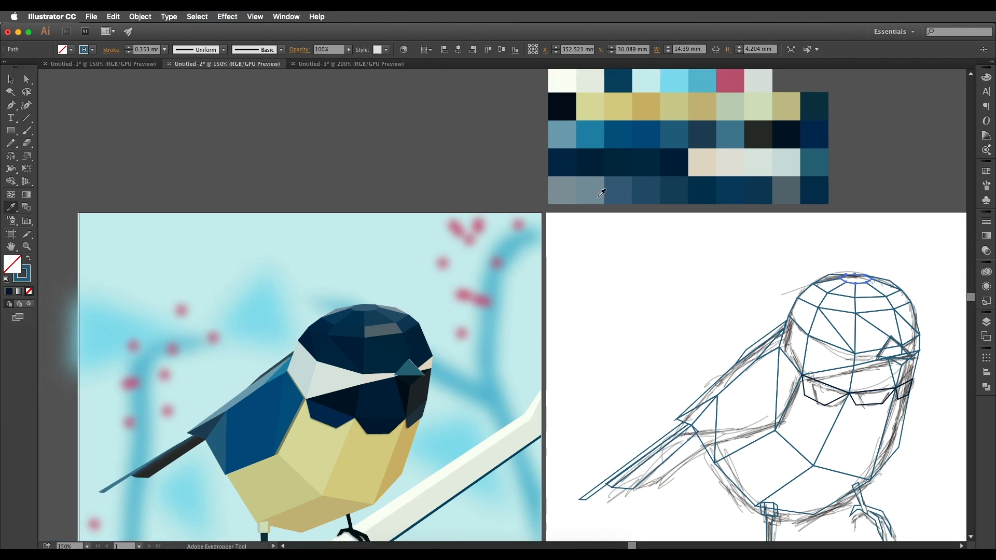
click(595, 192)
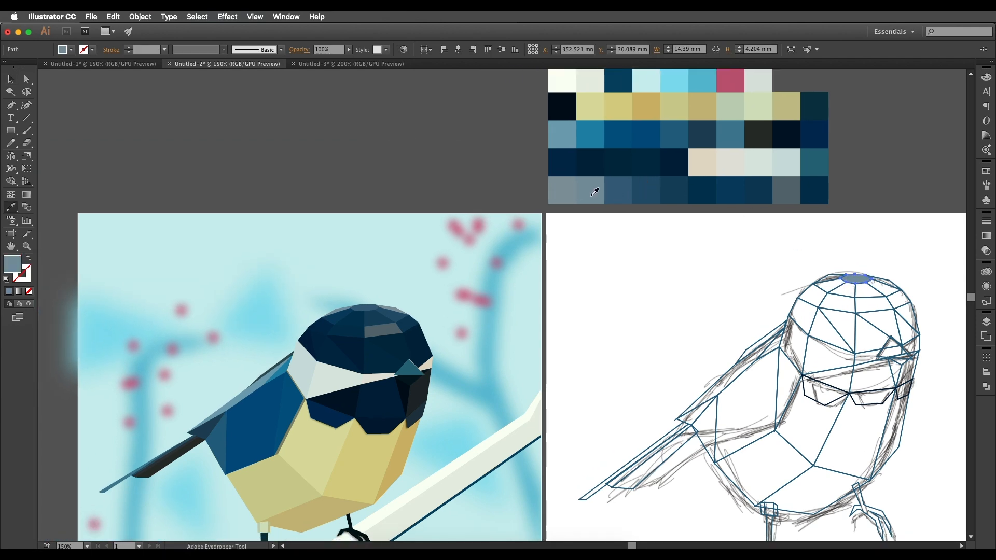
click(374, 306)
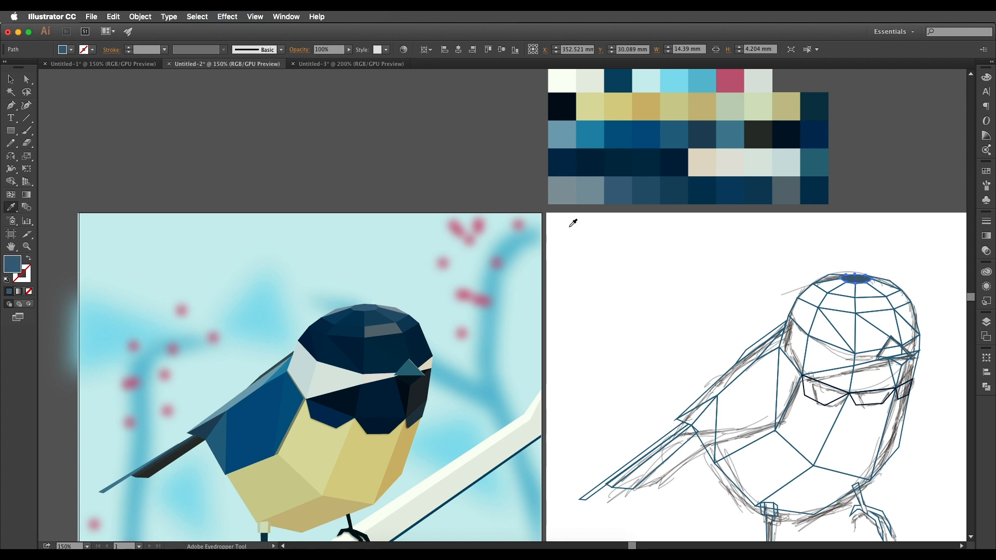
click(588, 191)
click(615, 190)
key(v)
scroll(865, 275, down, 1)
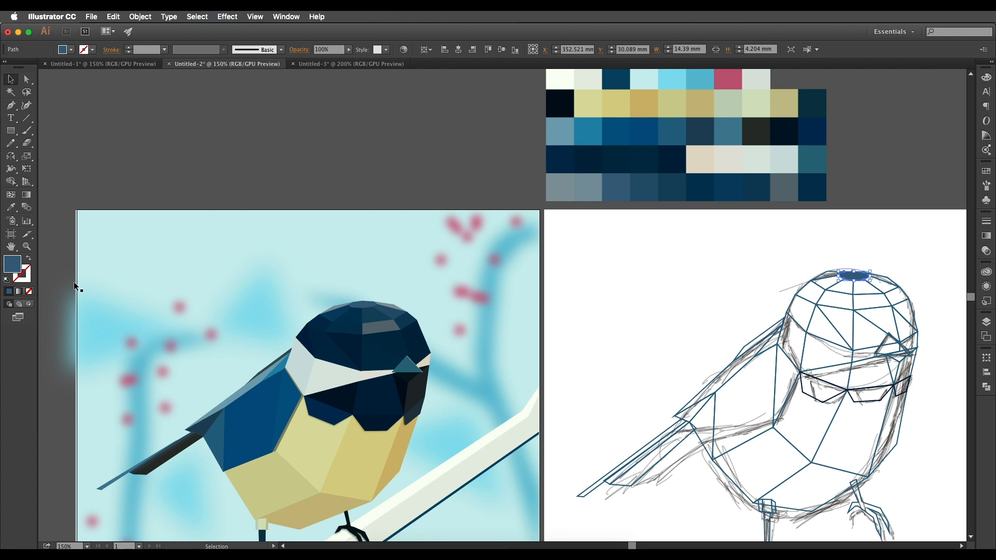
Check the top crown facet's fill colour in the Color Picker and compare it with the palette.
double_click(18, 269)
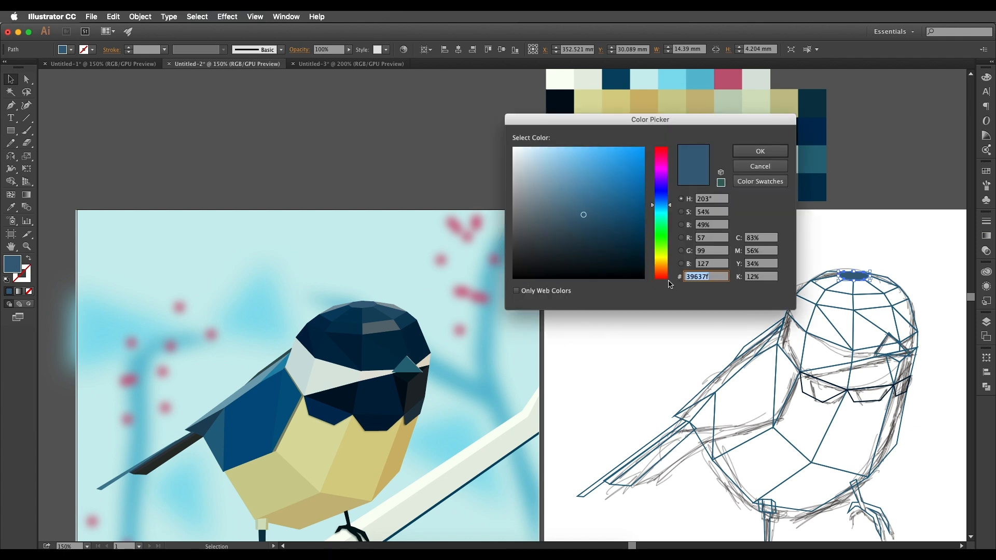
click(767, 155)
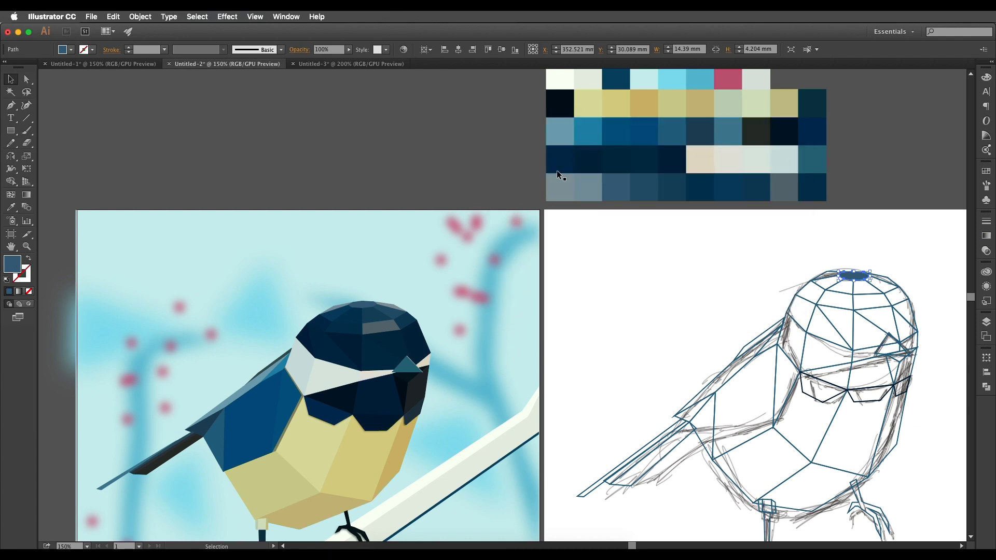
mouse_move(660, 165)
mouse_down()
mouse_move(636, 202)
mouse_move(636, 179)
mouse_move(659, 173)
mouse_up()
drag(640, 218, 662, 206)
drag(627, 242, 635, 226)
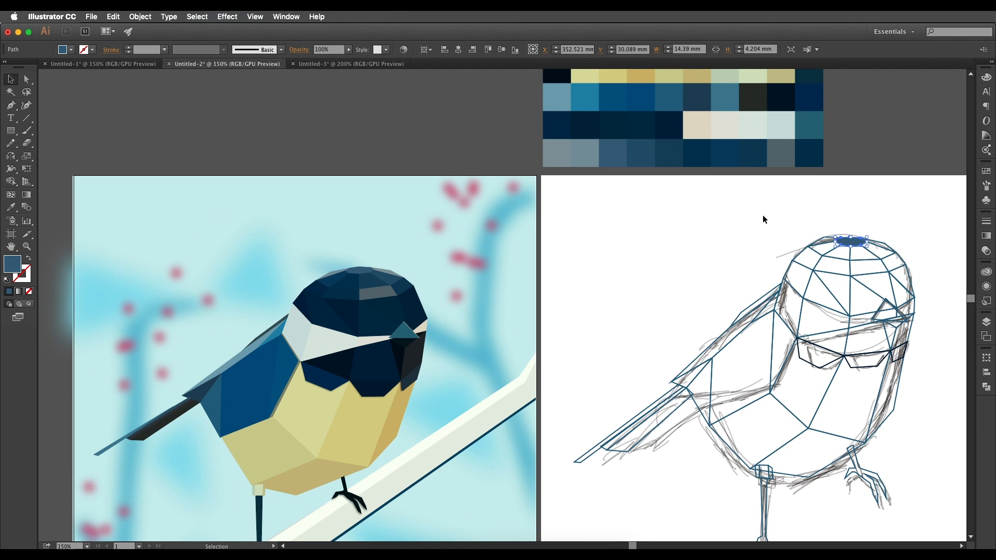
Fill the crown's thin beak-side rim facet with the grey-blue swatch and the opposite rim facet with the lighter grey swatch.
click(880, 245)
key(i)
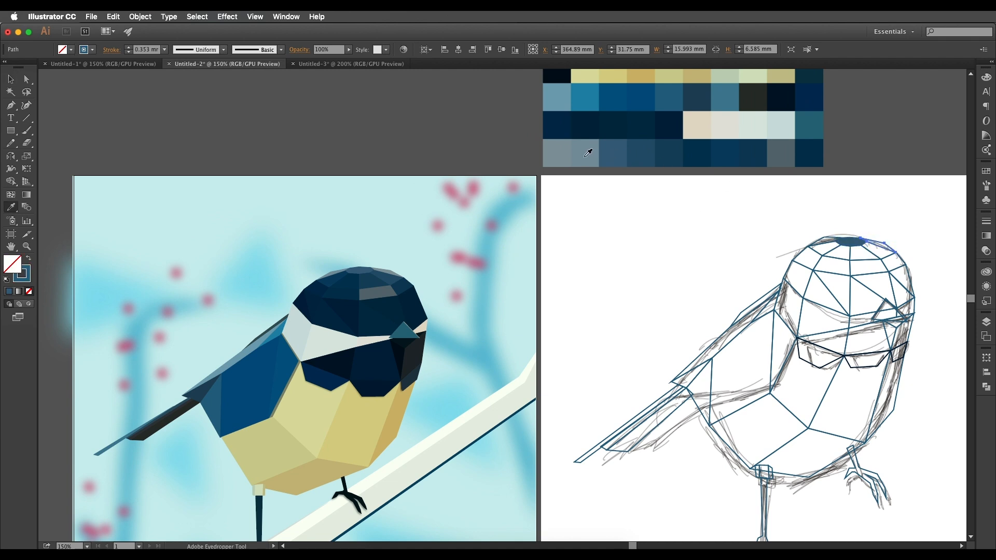
click(588, 152)
key(v)
click(823, 242)
key(i)
click(553, 149)
key(v)
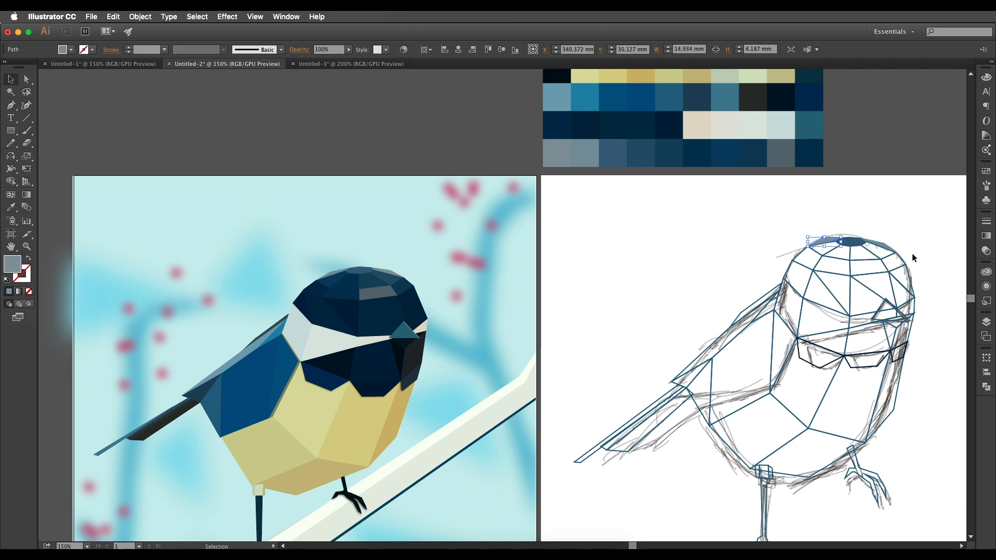
Fill the two beak-side facets directly below the crown's top oval with the fourth and fifth swatches of the palette's last row.
click(886, 255)
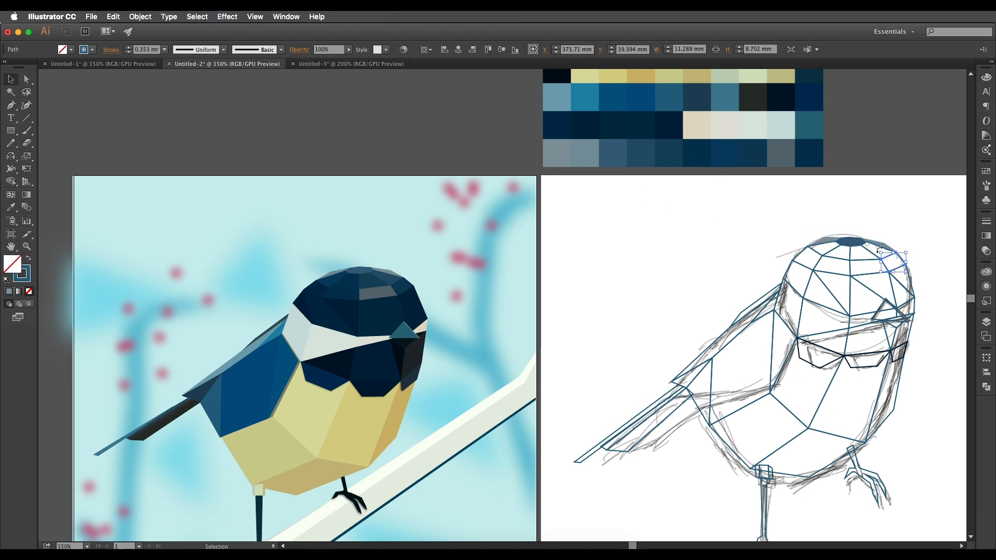
key(i)
click(642, 151)
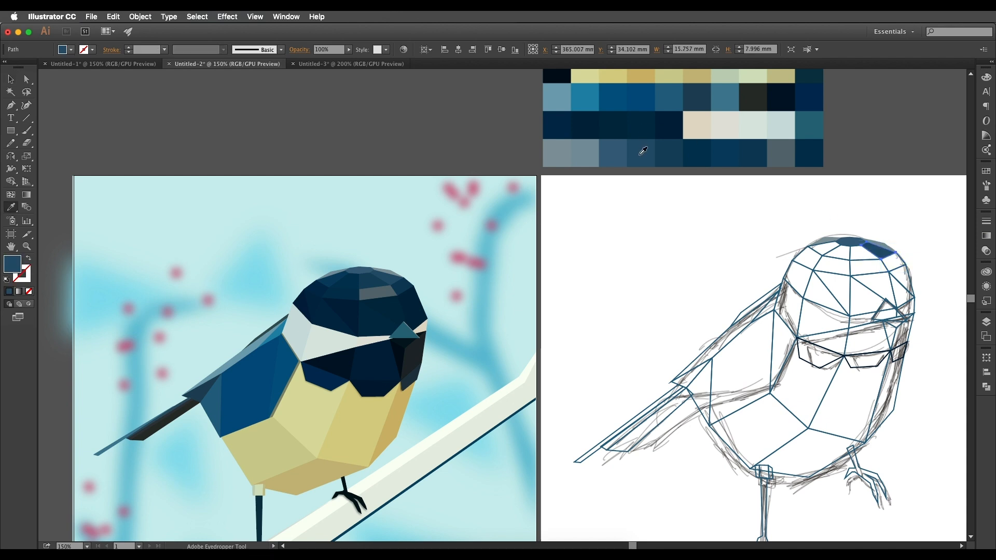
key(v)
click(851, 256)
key(i)
click(666, 151)
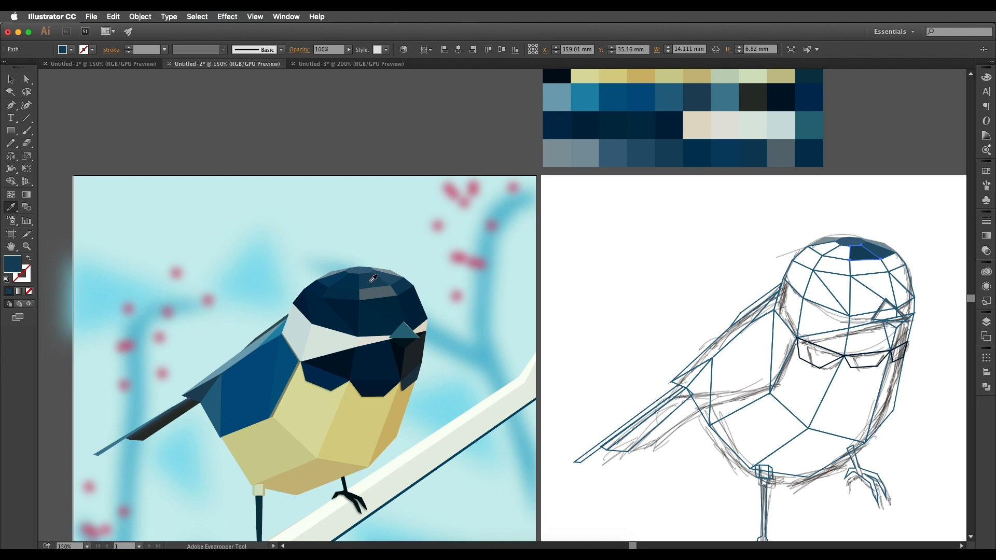
Fill the crown facet just tail-side of the centre line, below the top oval, with the sixth swatch of the palette's last row.
key(v)
click(836, 252)
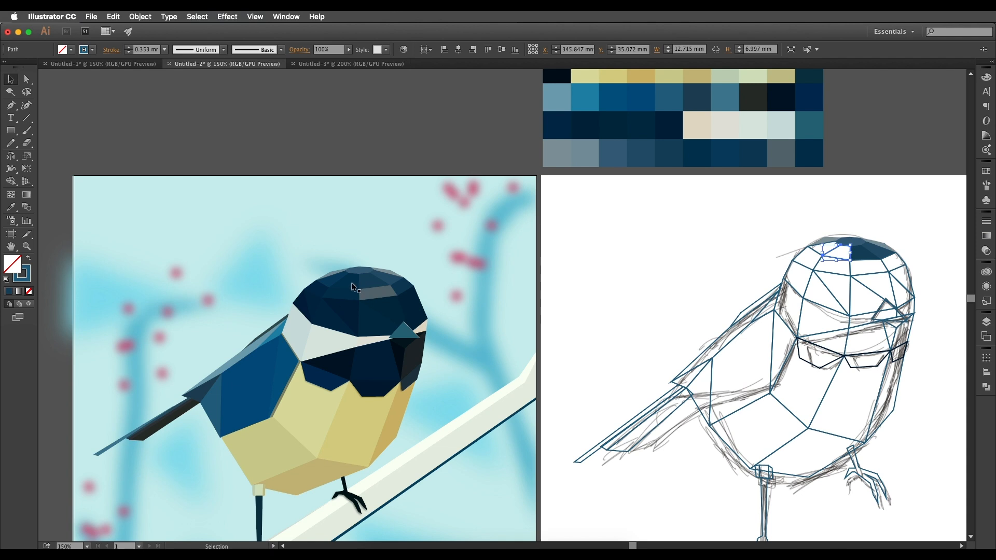
key(i)
click(696, 149)
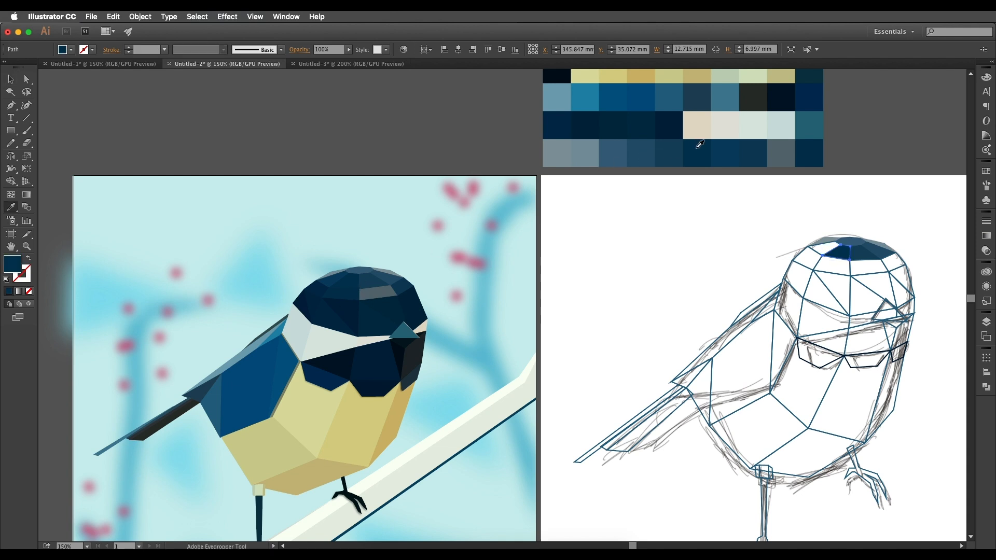
key(v)
key(i)
key(v)
Fill the outer tail-side facet of the crown's upper band with the seventh swatch of the palette's last row.
click(815, 250)
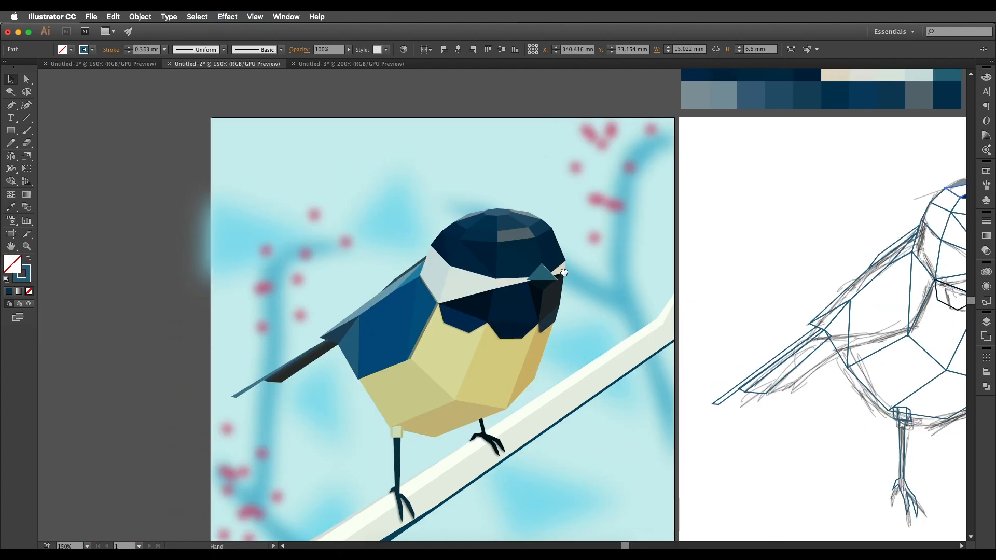
drag(564, 272, 565, 271)
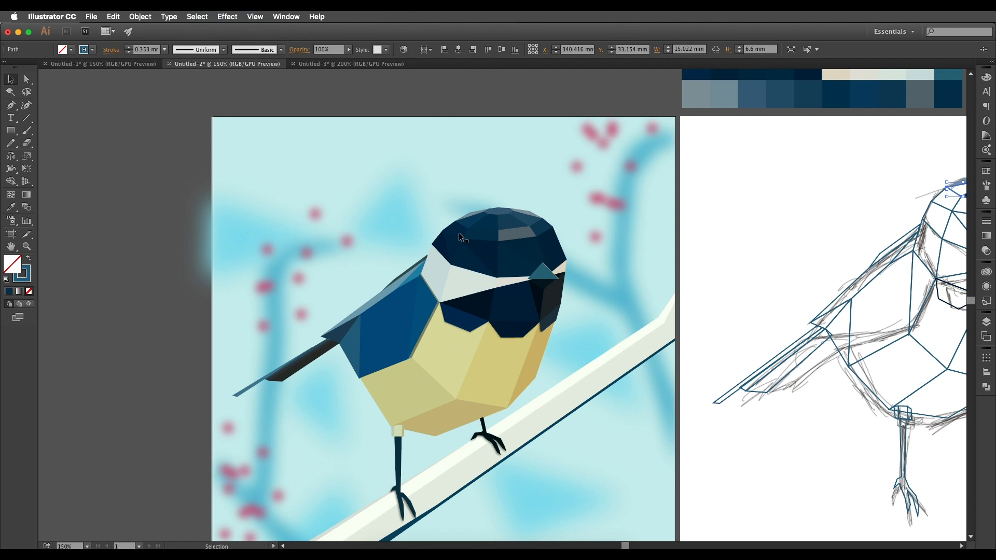
scroll(666, 264, right, 10)
scroll(666, 264, up, 2)
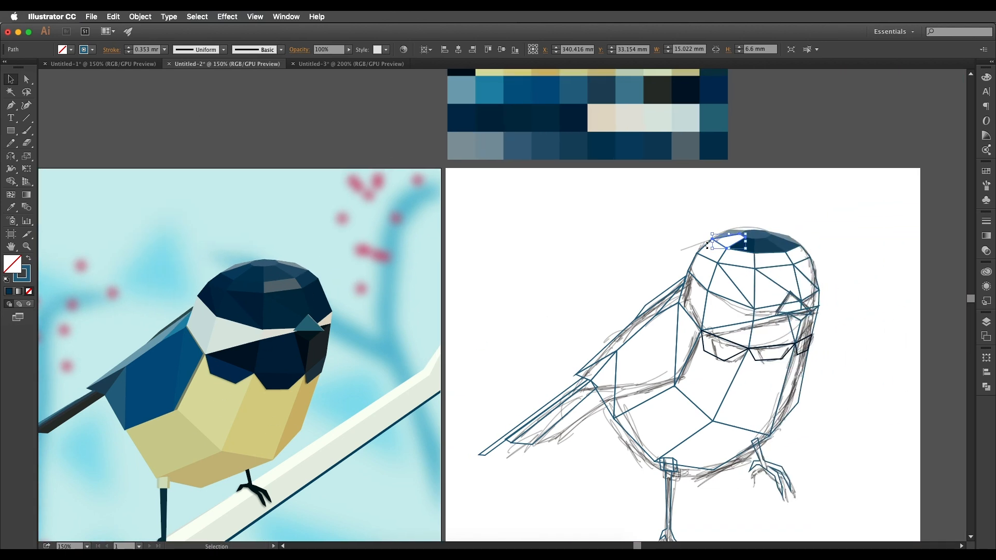
scroll(729, 241, up, 3)
scroll(729, 241, left, 1)
key(i)
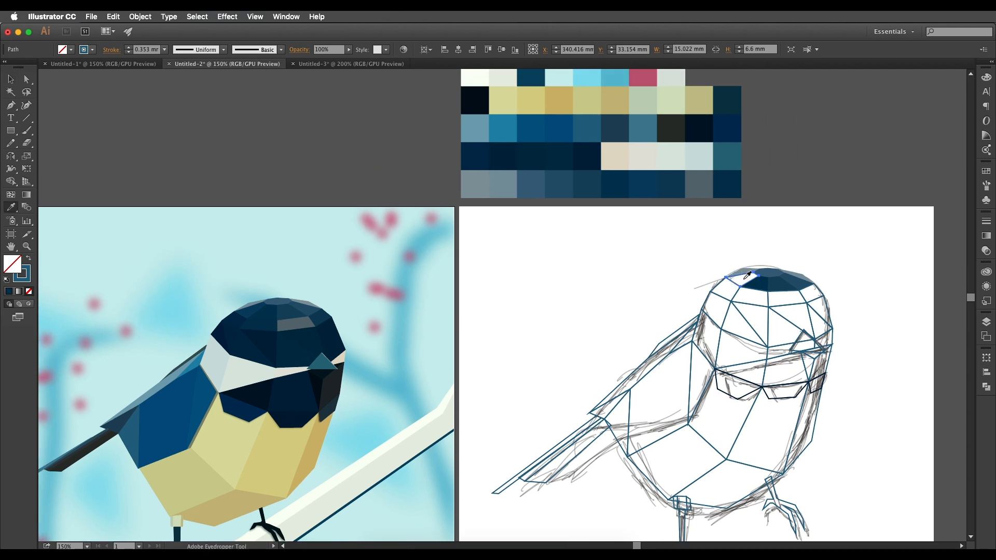
click(650, 186)
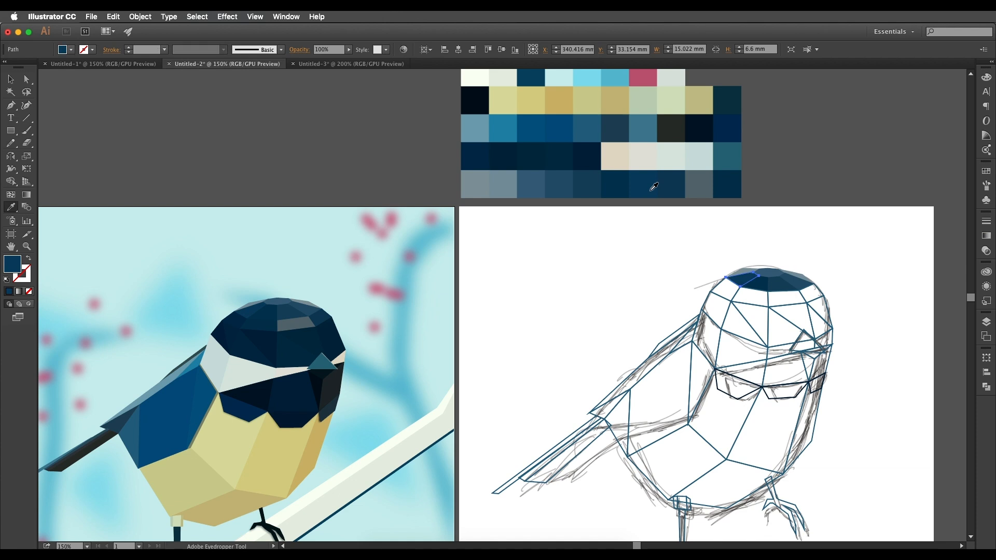
In the crown's second band, fill the outer beak-side facet dark blue and the facet beside it with the dark grey swatch.
key(v)
click(821, 297)
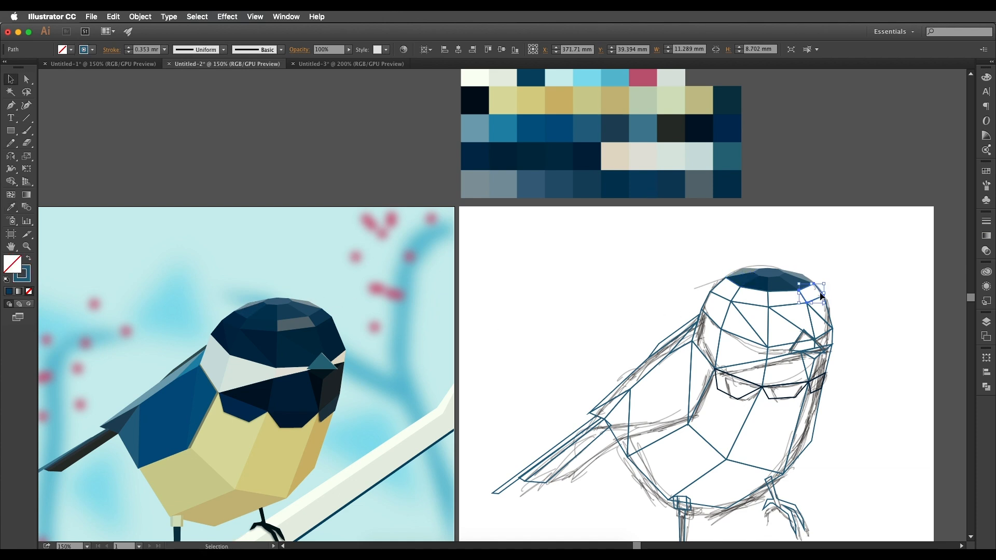
key(i)
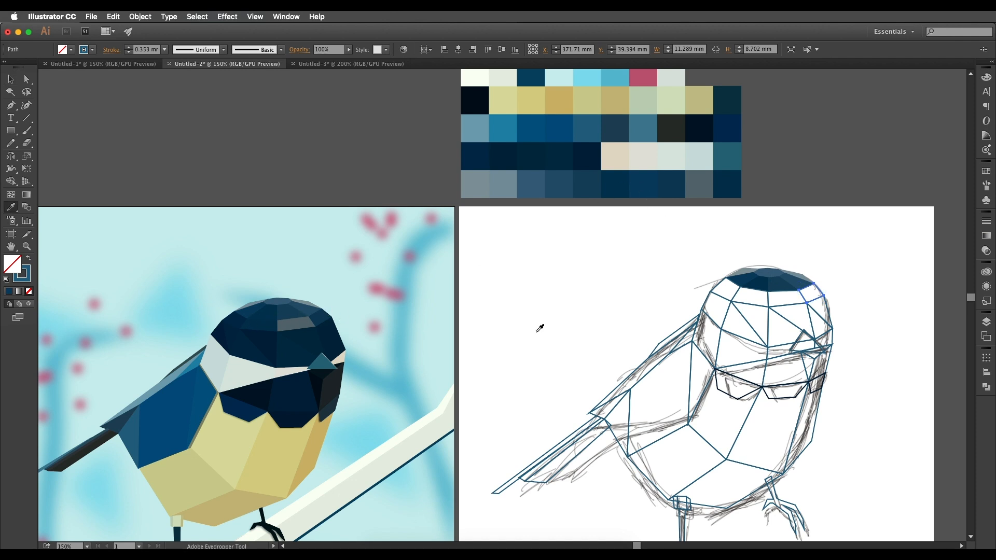
click(617, 187)
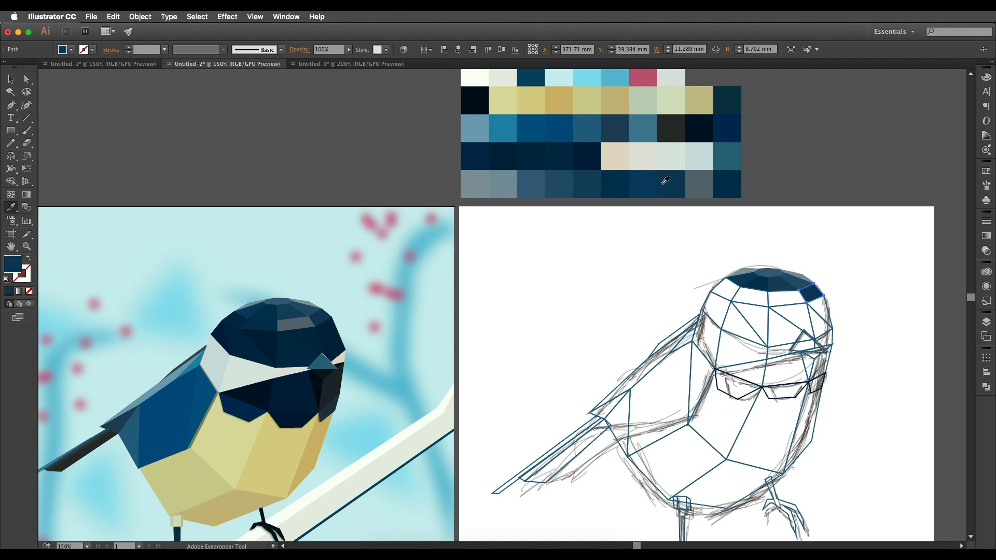
key(v)
click(770, 302)
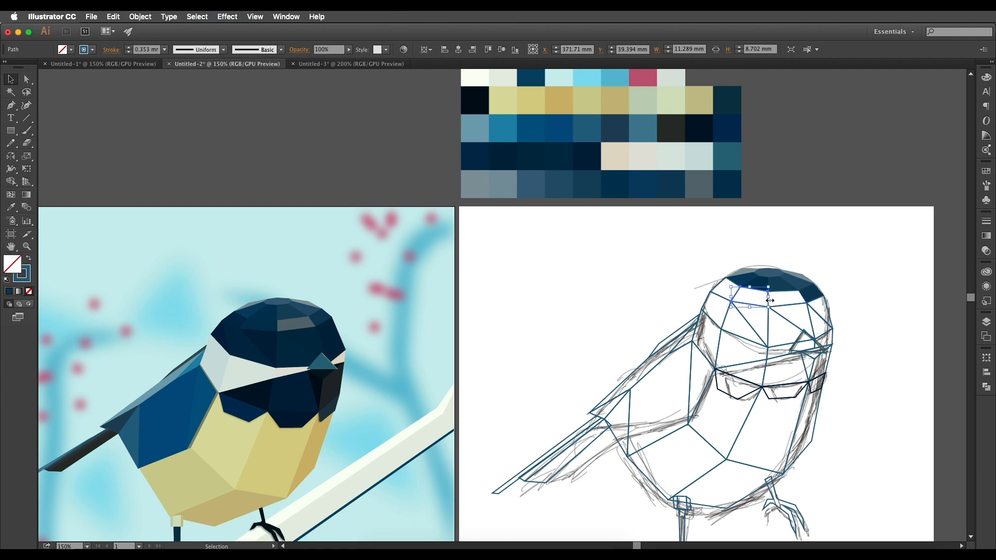
key(i)
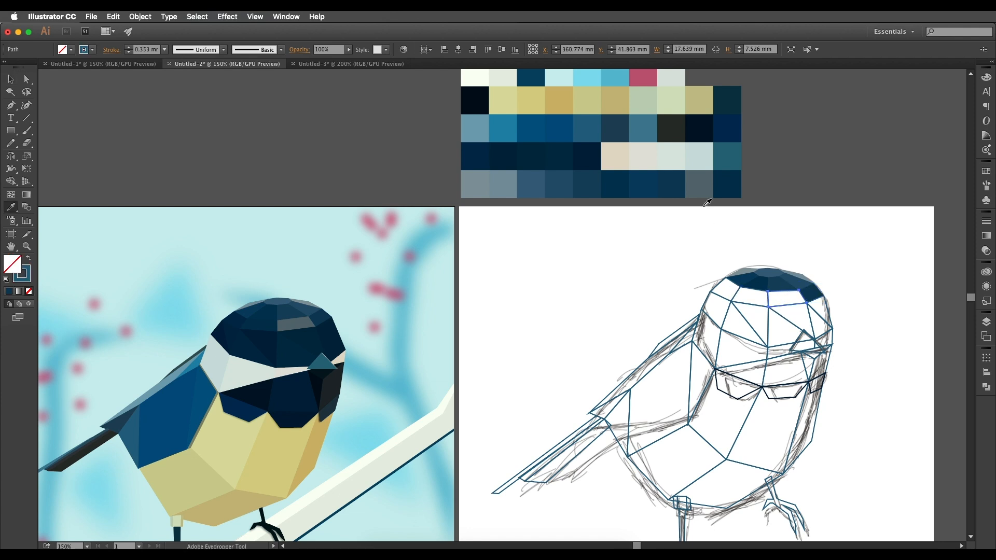
click(700, 184)
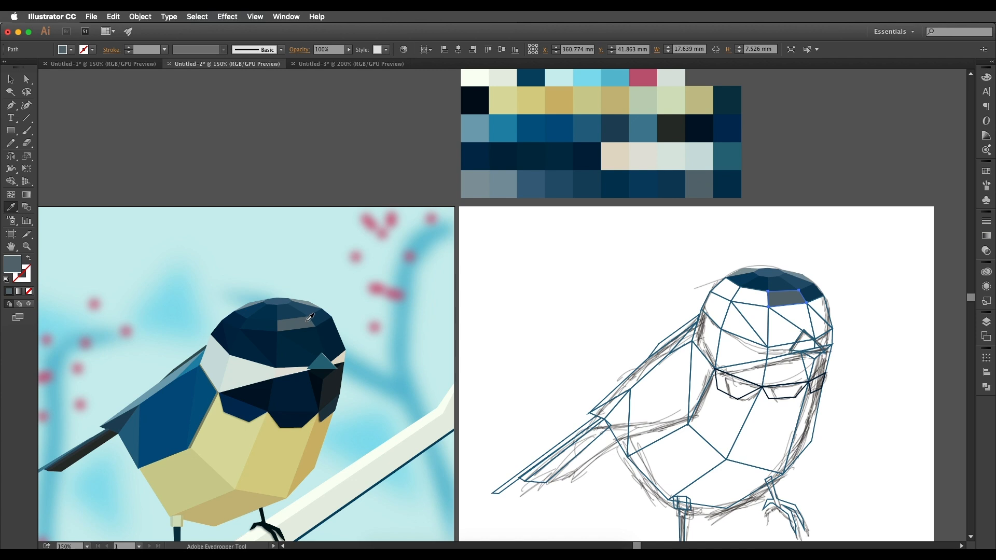
Fill the second-band crown facet tail-side of the grey one with the dark navy last swatch of the palette.
key(v)
click(736, 292)
key(i)
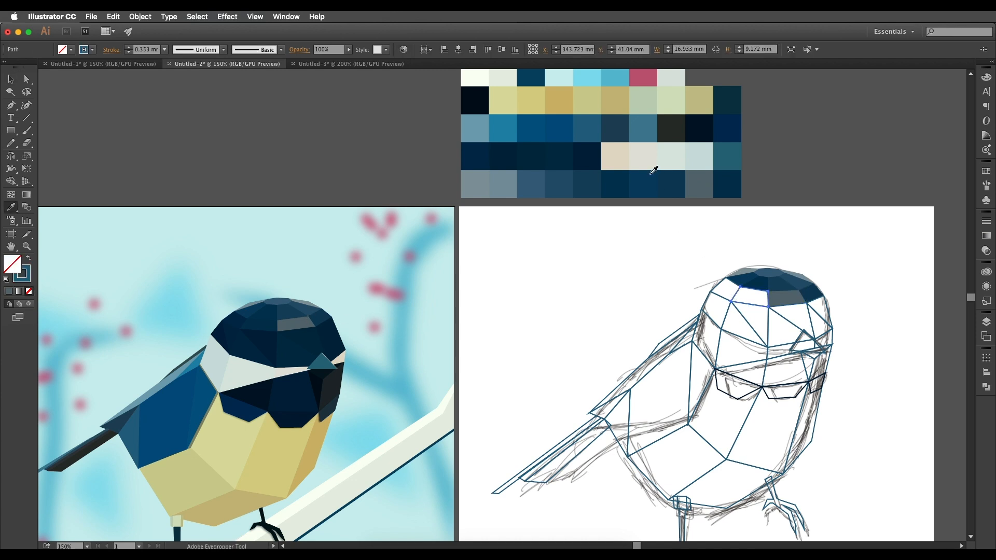
click(724, 182)
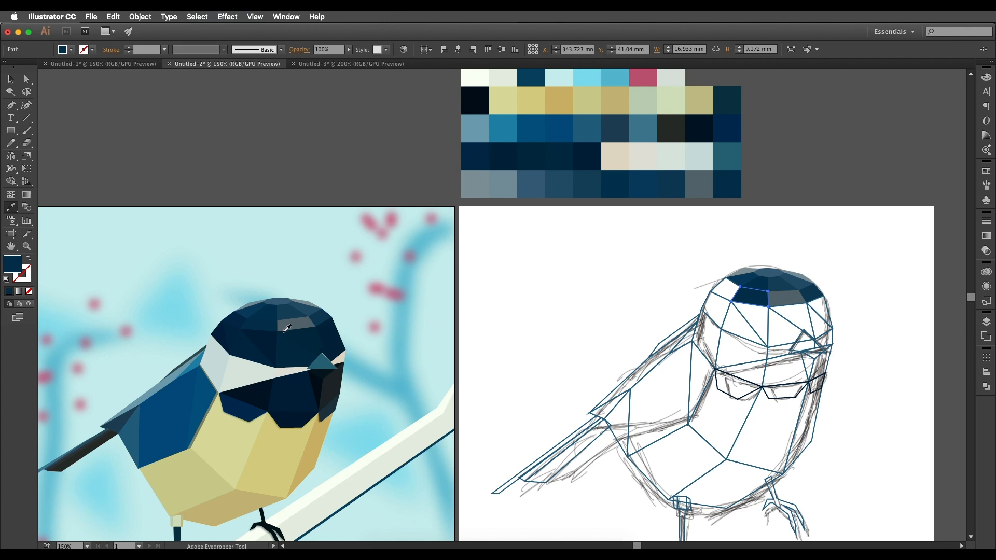
key(v)
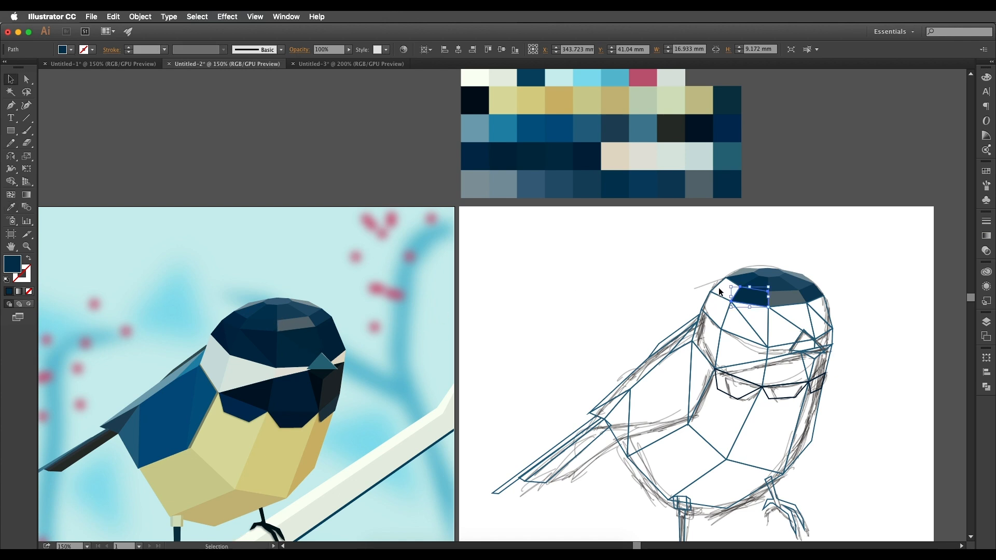
Fill the outer tail-side facet of the crown's second band with a dark navy palette swatch.
click(718, 286)
key(i)
click(735, 180)
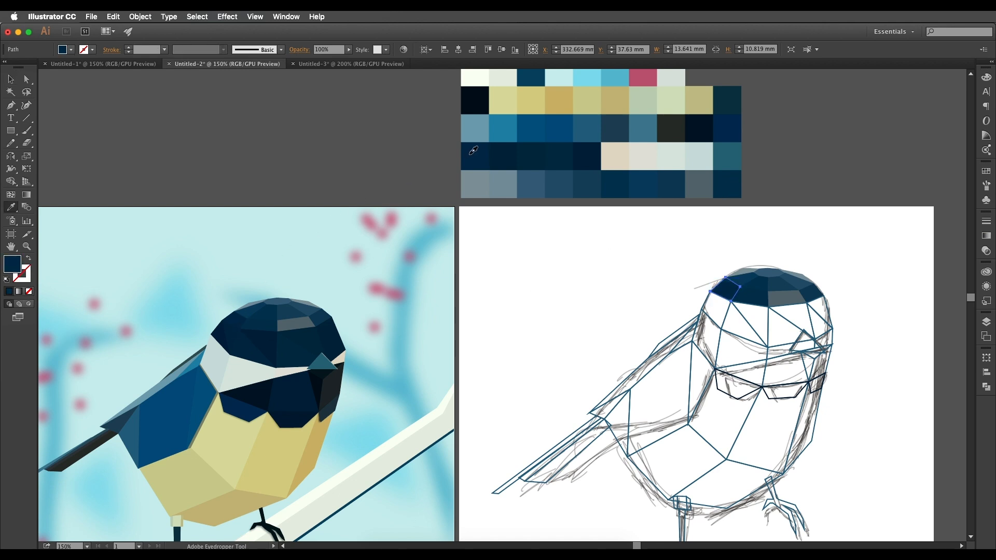
Fill the two outer beak-side triangles of the crown's lowest band with the dark navy of the palette's second-last row.
super+click(827, 305)
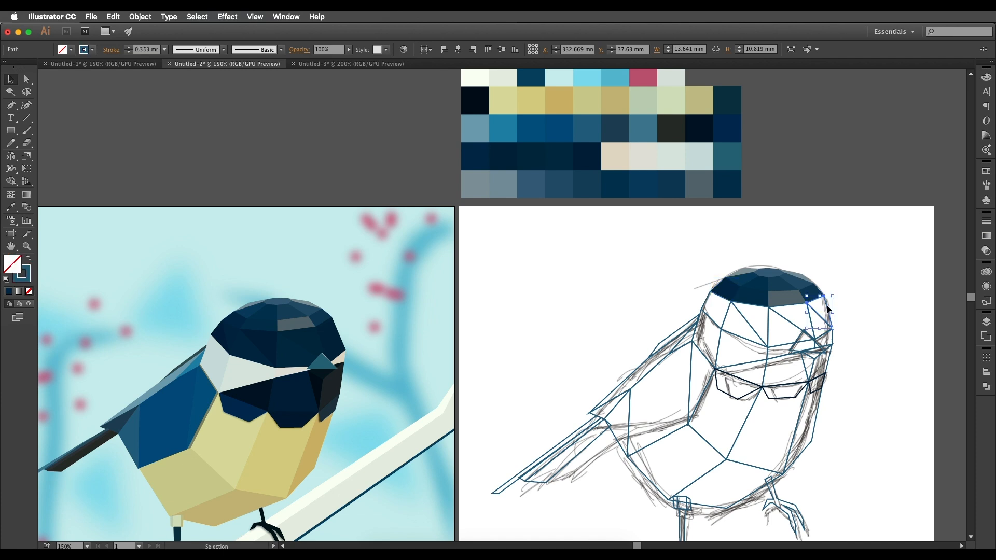
click(510, 160)
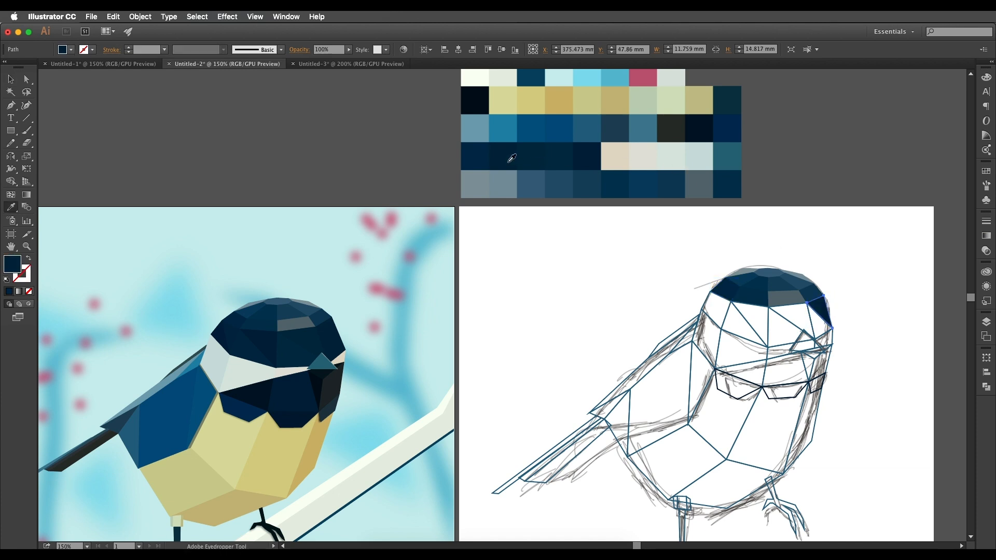
super+click(834, 334)
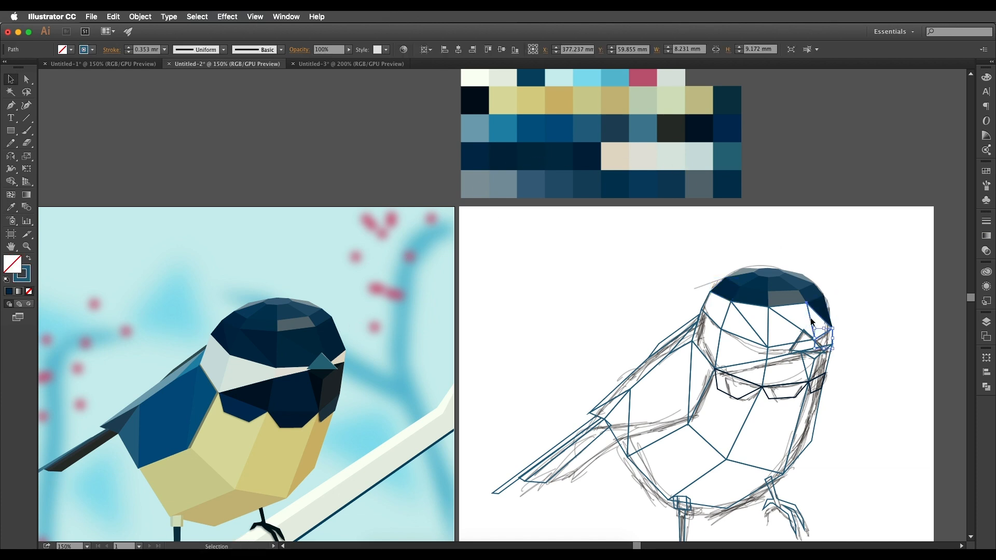
click(522, 157)
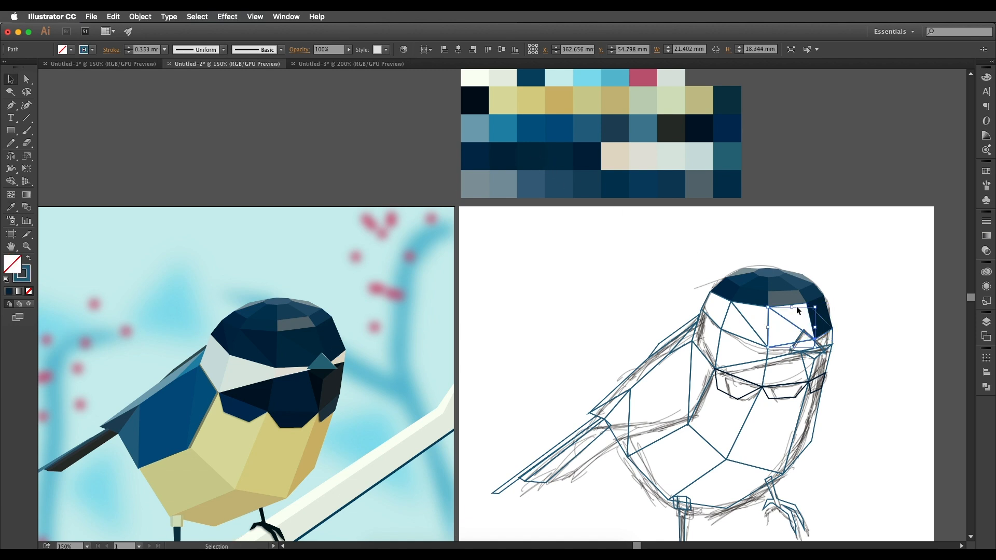
Fill the two lowest-band crown facets between the navy beak-side triangles and the centre line with dark teal.
key(v)
click(811, 319)
key(i)
click(580, 154)
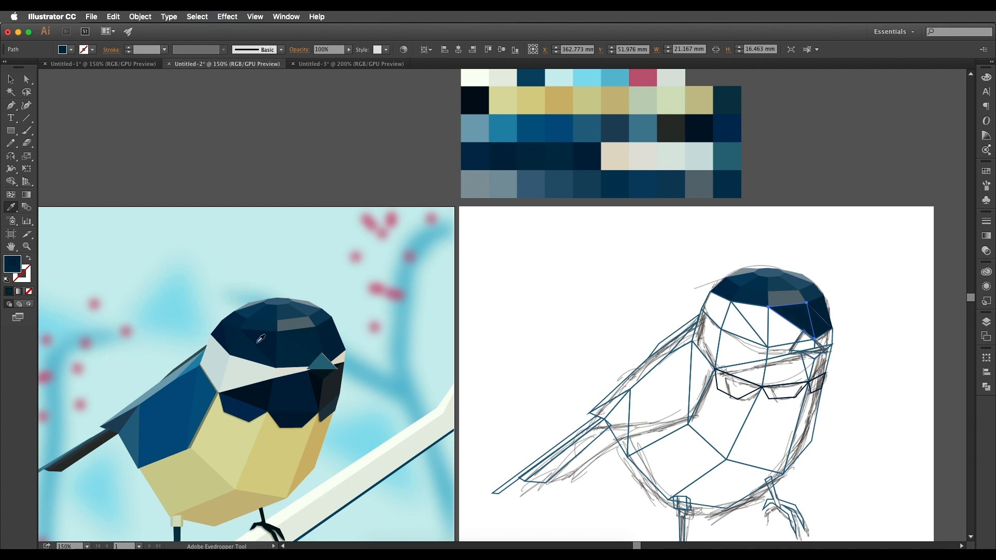
key(v)
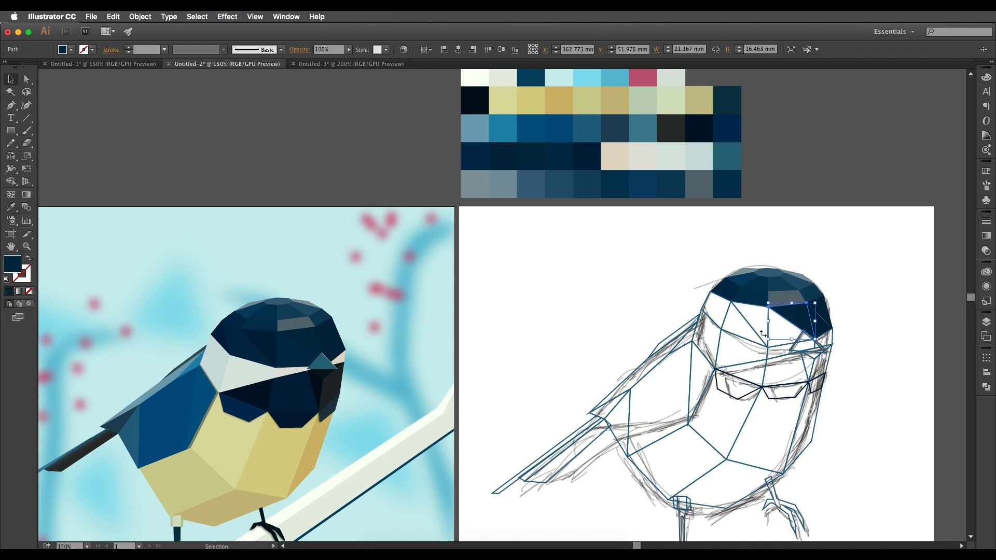
click(775, 344)
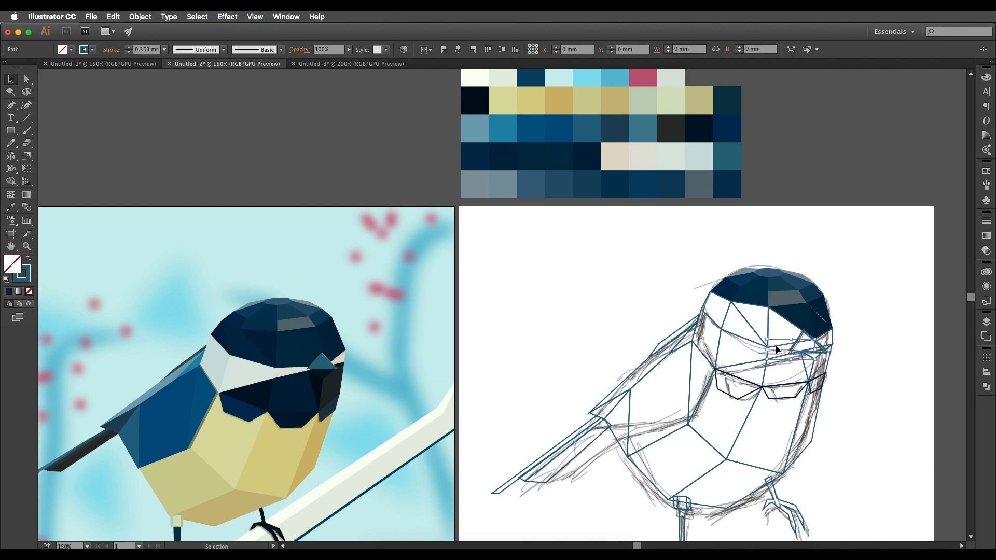
key(i)
click(576, 177)
Fill the three tail-side facets of the crown's lowest band, from the centre outward, dark navy, dark teal and dark navy.
key(v)
click(750, 306)
key(i)
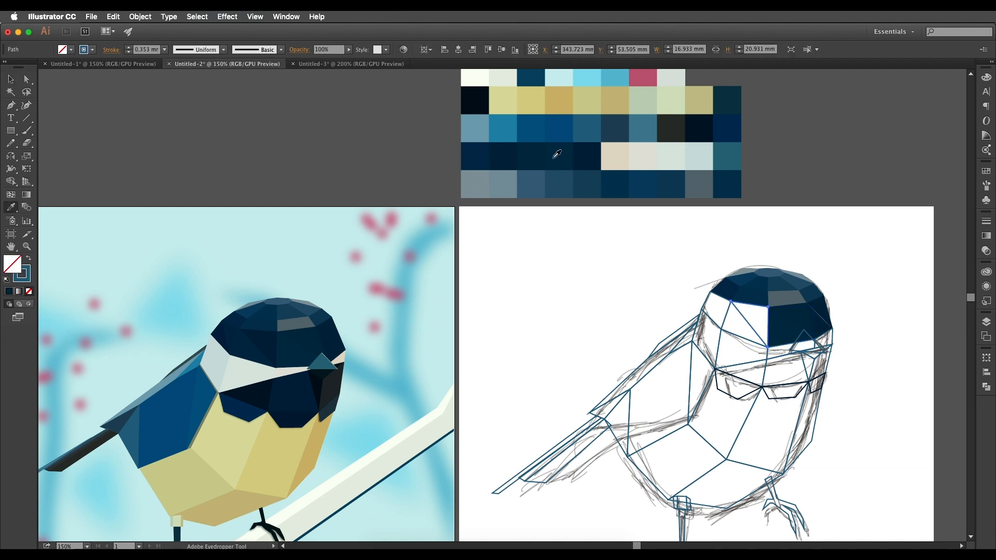
click(523, 161)
key(v)
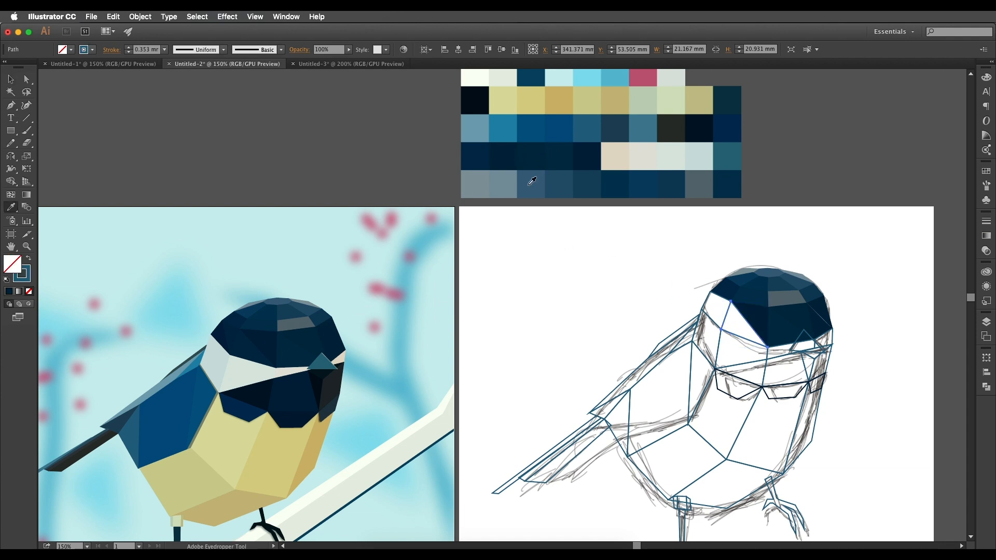
click(698, 299)
click(705, 301)
key(i)
click(233, 330)
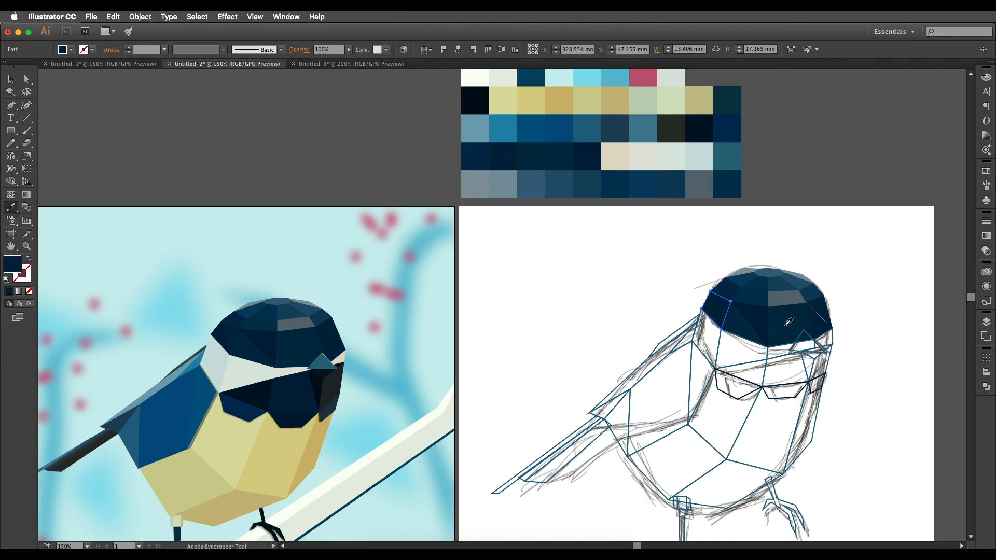
Convert the curved anchor at the beak-side tip of the crown's lower navy triangle to a corner point, closing the white gap.
key(v)
scroll(835, 318, up, 5)
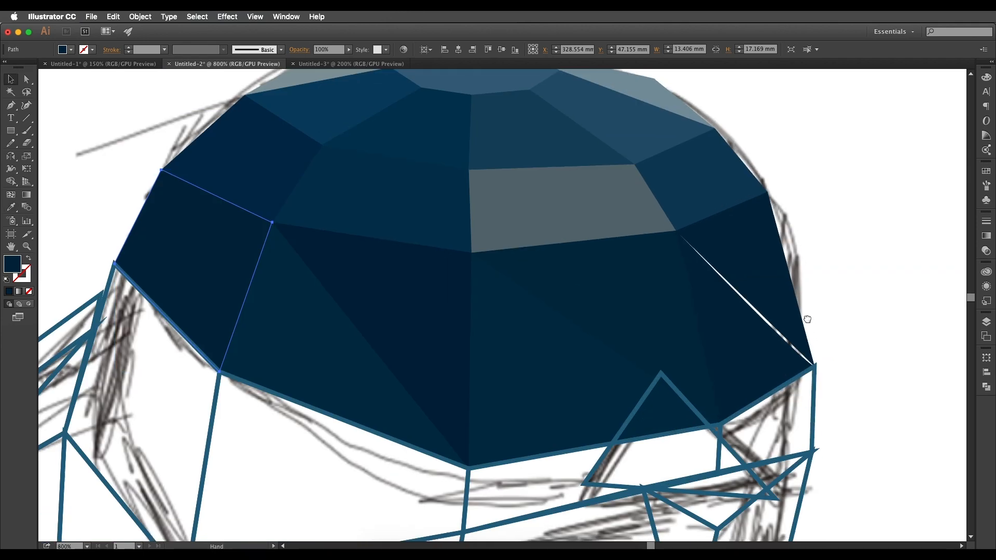
click(794, 346)
key(a)
scroll(793, 346, up, 3)
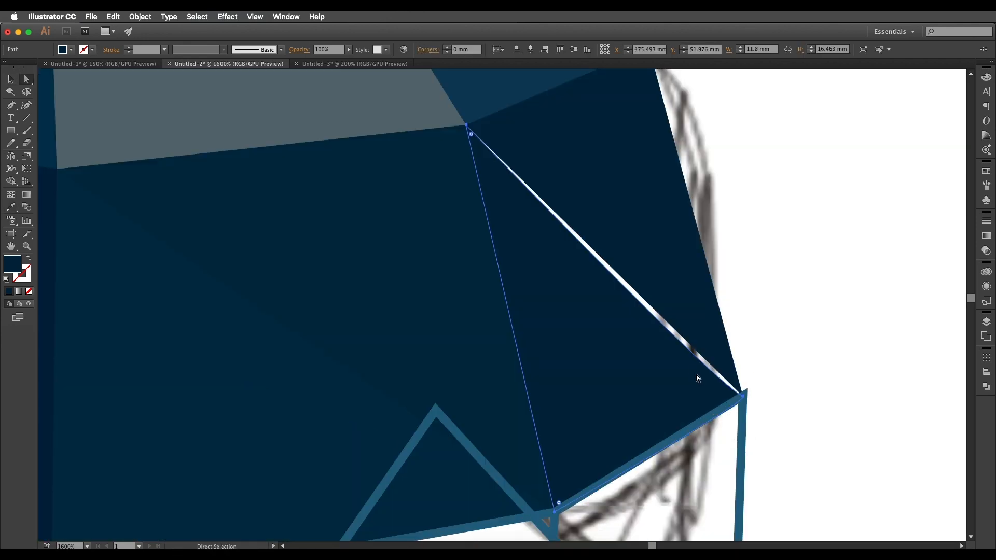
scroll(742, 397, up, 2)
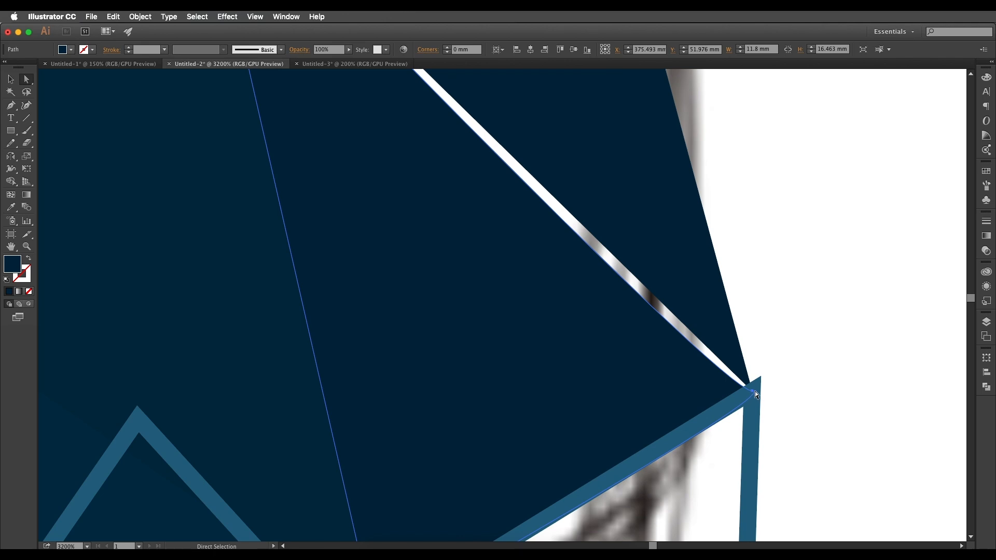
click(10, 105)
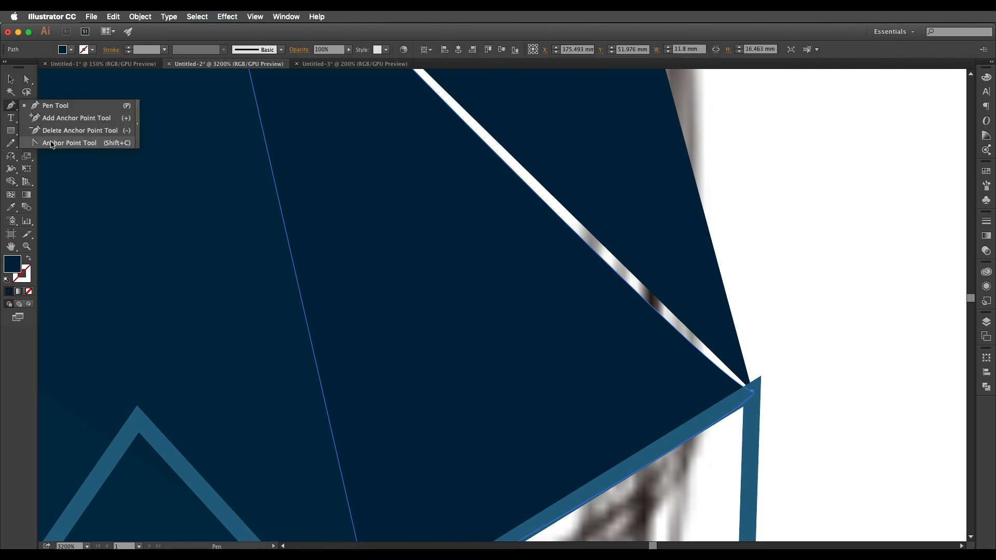
click(52, 143)
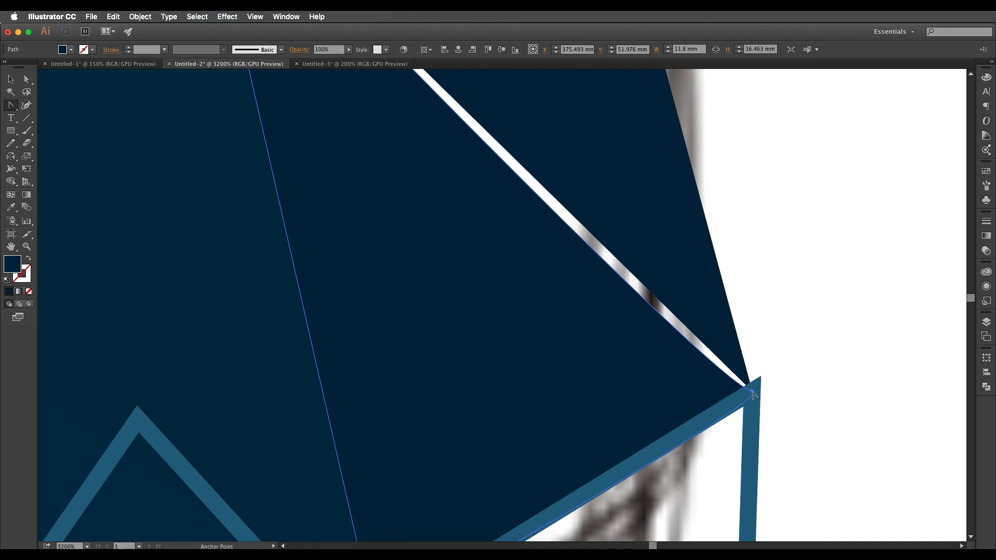
click(752, 394)
scroll(736, 374, down, 6)
drag(675, 319, 724, 280)
key(v)
click(869, 316)
Fill the small cheek facet below the crown's beak-side edge with the beige swatch of the palette's second-last row.
drag(844, 349, 873, 331)
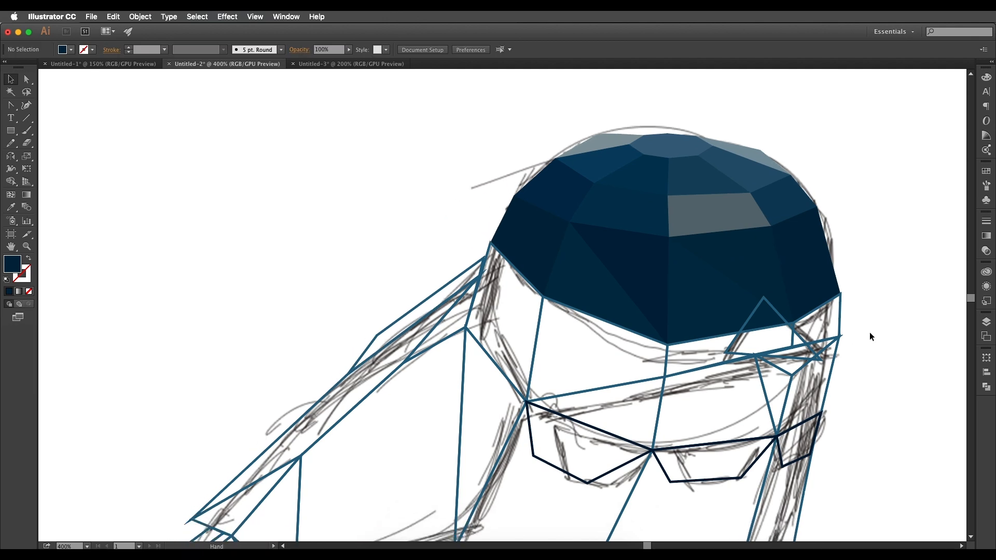
scroll(817, 351, down, 3)
click(826, 341)
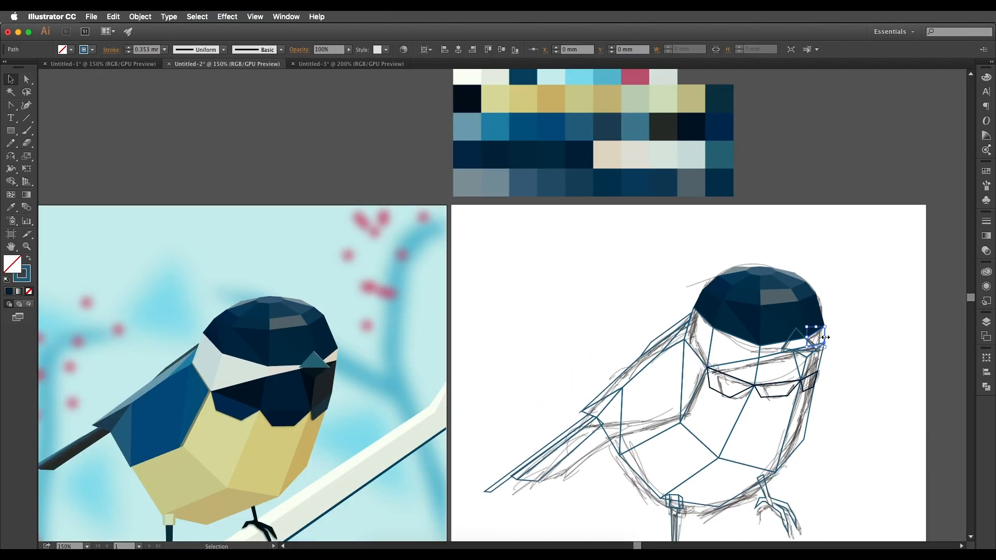
scroll(826, 327, down, 1)
key(i)
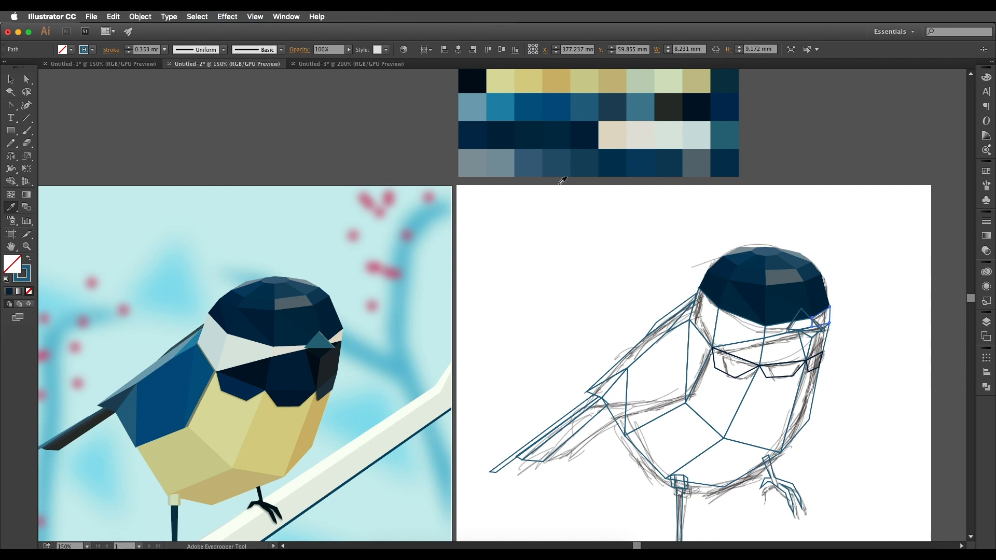
scroll(830, 322, up, 1)
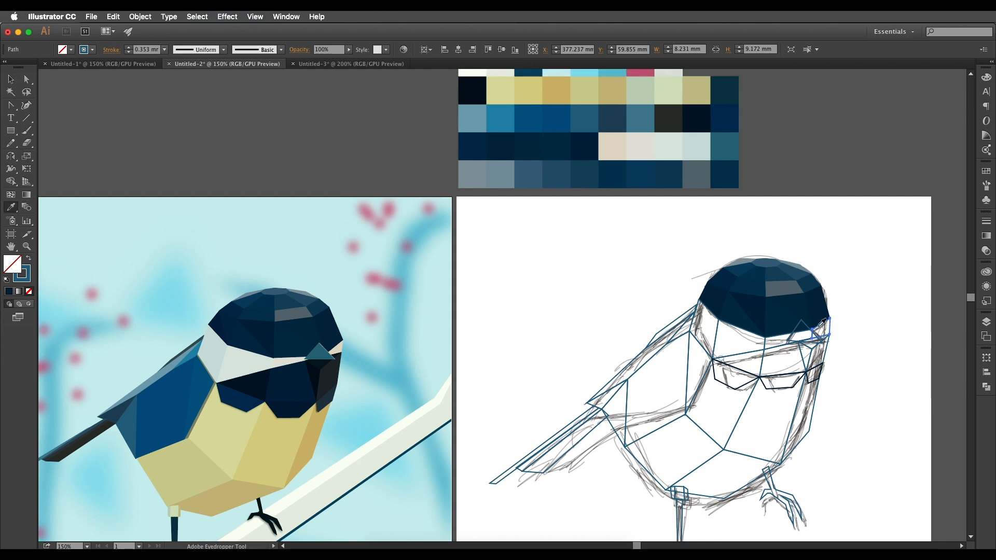
click(609, 142)
Fill the narrow cheek facet between the centre line and the beak with the seventh swatch of the palette's second-last row.
key(v)
click(786, 342)
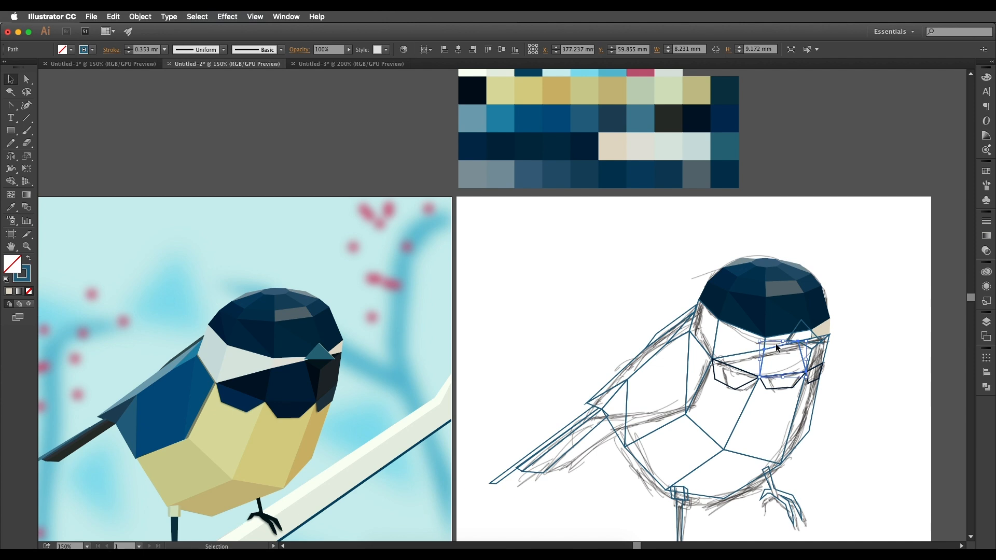
click(775, 335)
key(i)
click(640, 152)
Fill the wide tail-side cheek facet with the eighth swatch of the palette's second-last row and the outermost one with the ninth.
key(v)
click(721, 322)
key(i)
click(670, 141)
key(v)
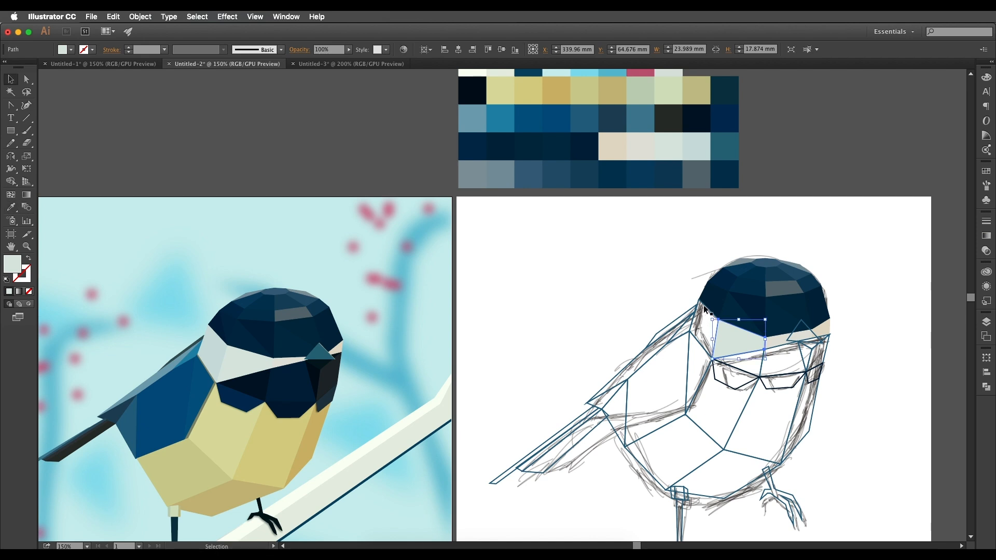
click(705, 311)
key(i)
click(691, 147)
key(v)
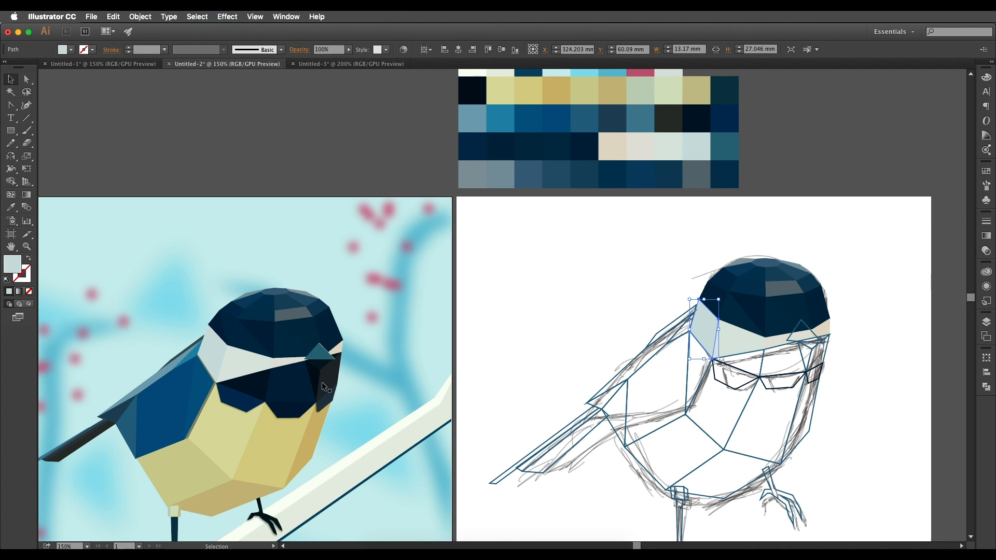
Fill the outermost beak-side facet of the dark bib with the charcoal palette swatch.
click(761, 363)
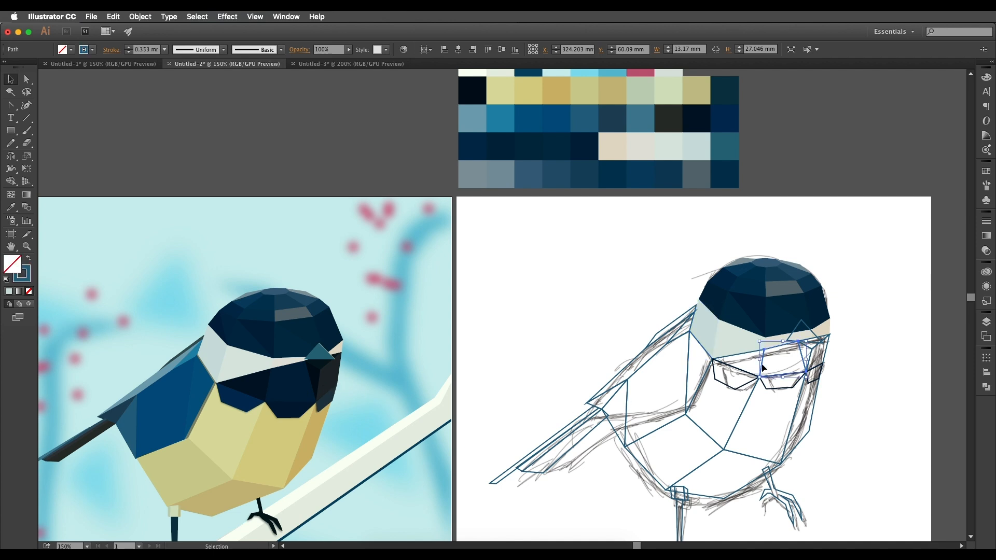
click(826, 349)
key(i)
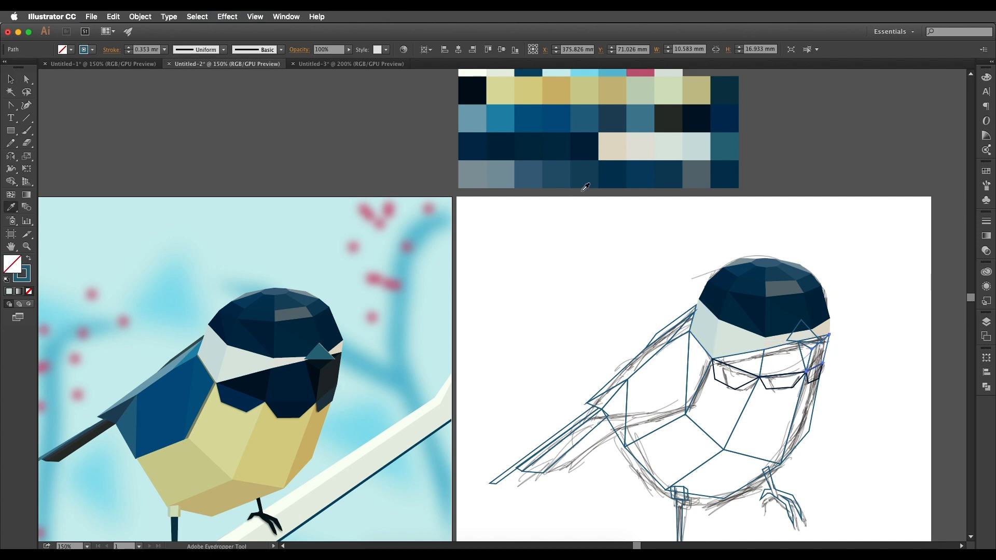
scroll(573, 142, up, 1)
click(675, 122)
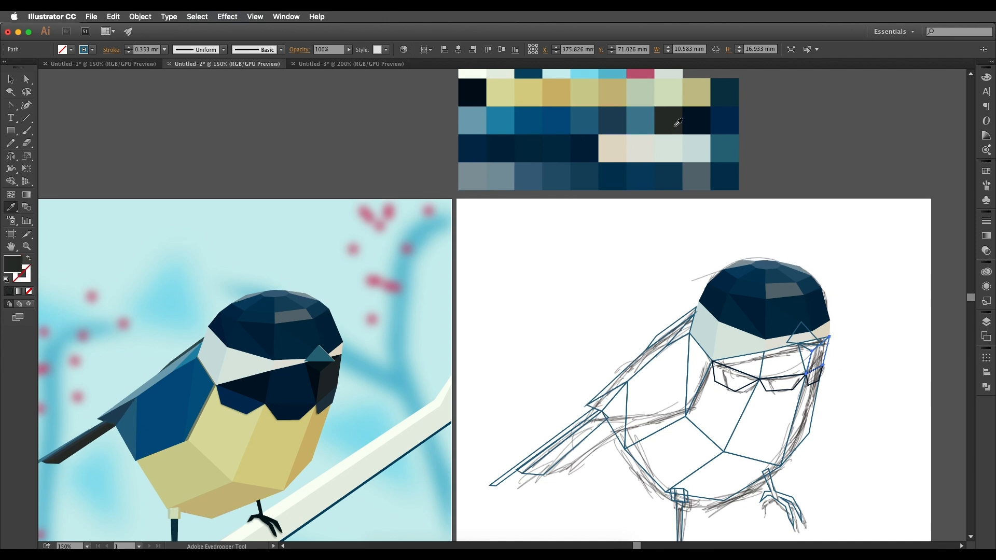
Fill the small triangle beneath the beak with near-black navy and the bib facet below it with the reference bird's matching colour.
key(v)
click(825, 341)
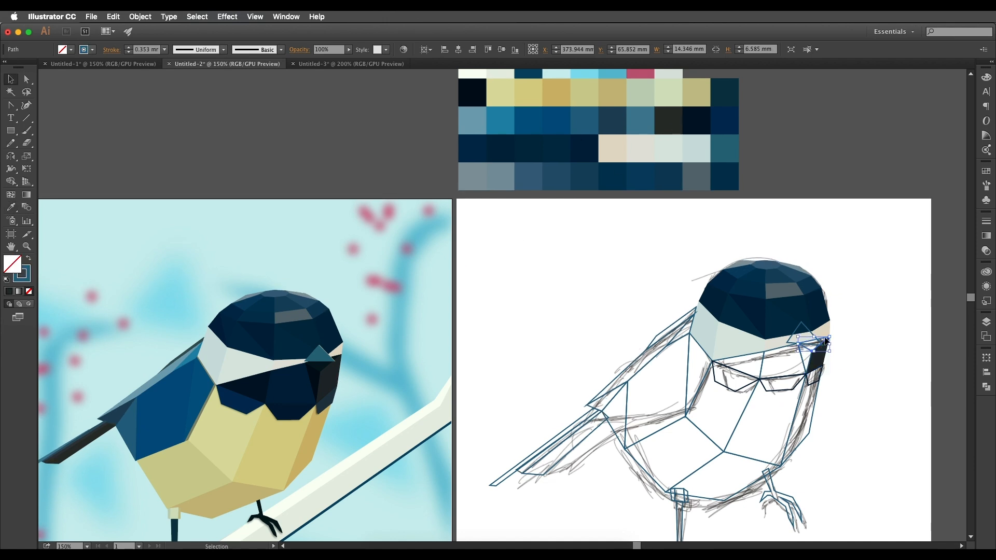
key(i)
click(680, 118)
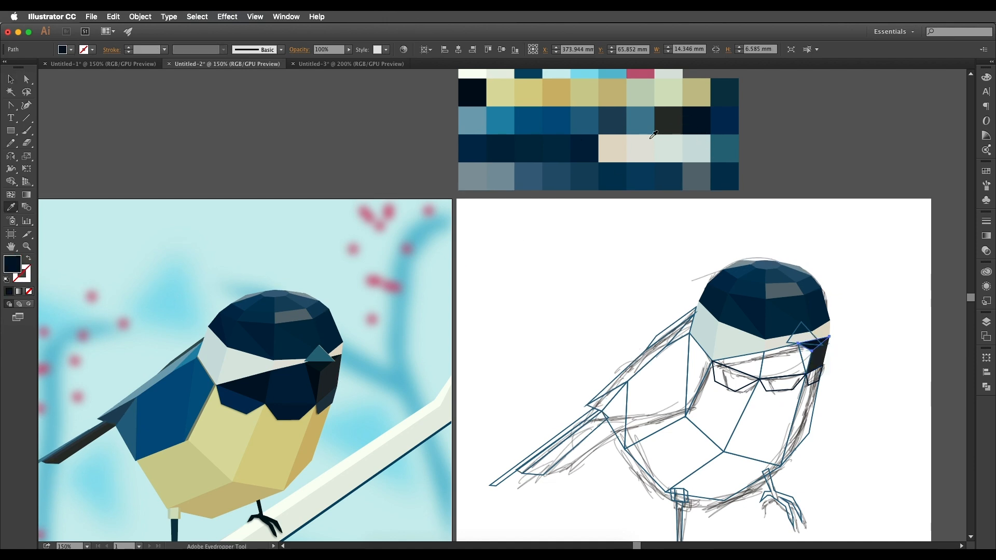
key(v)
click(800, 356)
key(i)
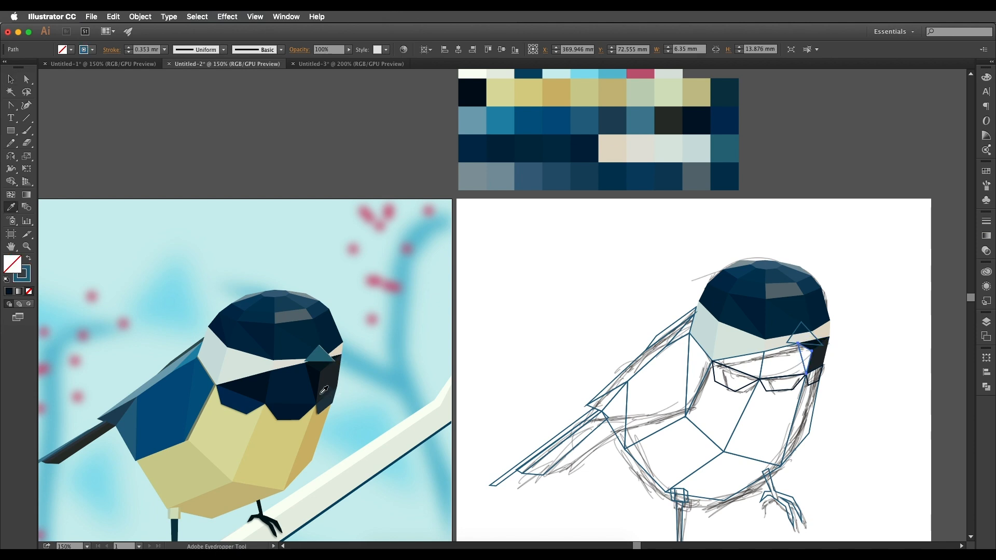
click(315, 369)
Fill the bib facet beak-side of the centre line with dark navy and the one tail-side of it with near-black navy.
key(v)
click(771, 349)
key(i)
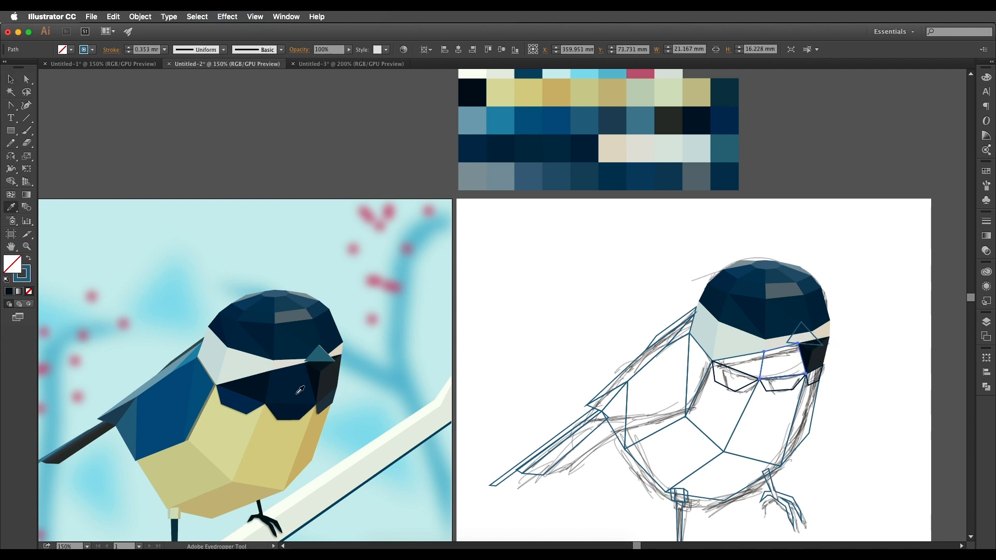
click(579, 147)
key(v)
click(739, 357)
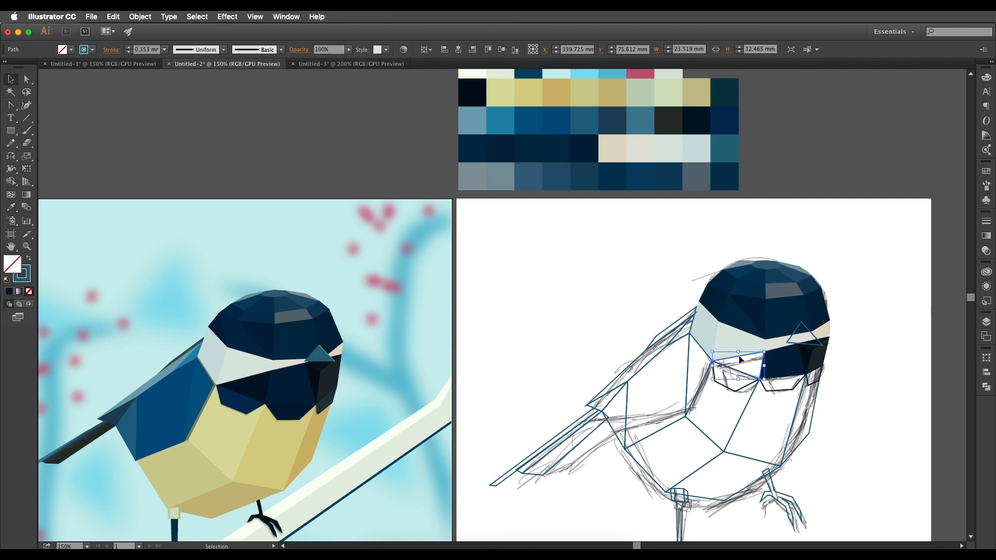
key(i)
click(696, 114)
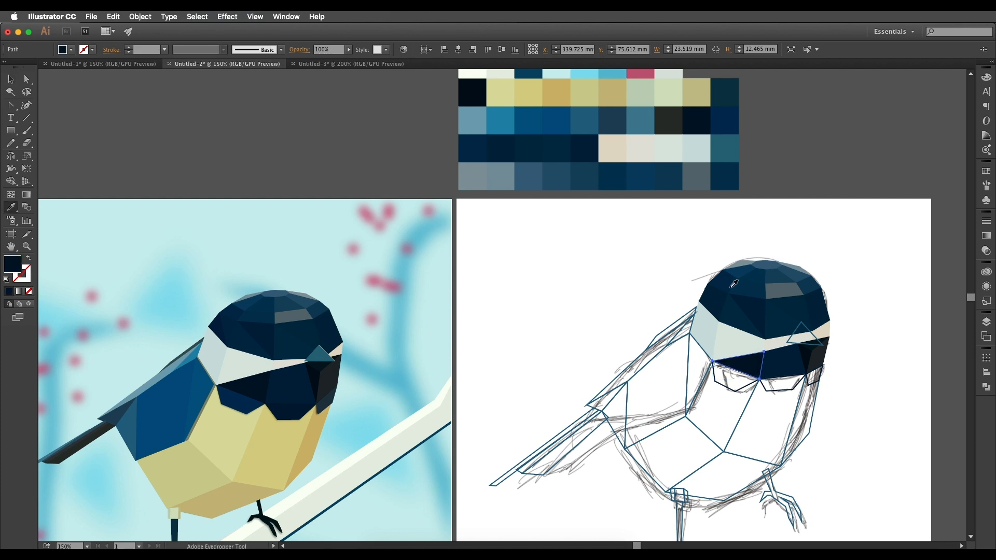
Fill the narrow outermost beak-side breast facet with the golden tan fourth swatch of the palette's yellow row.
key(v)
click(860, 386)
click(811, 383)
click(817, 403)
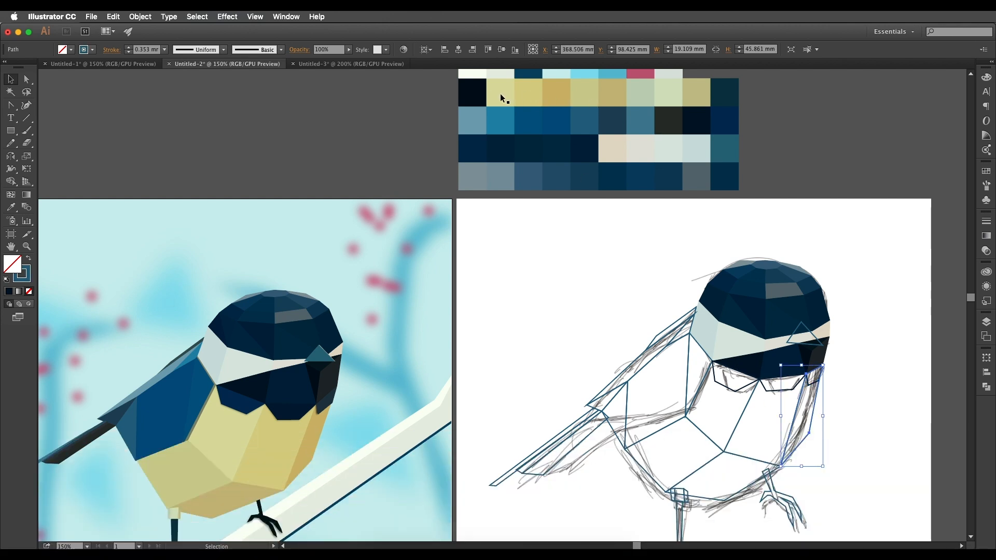
click(821, 405)
click(693, 405)
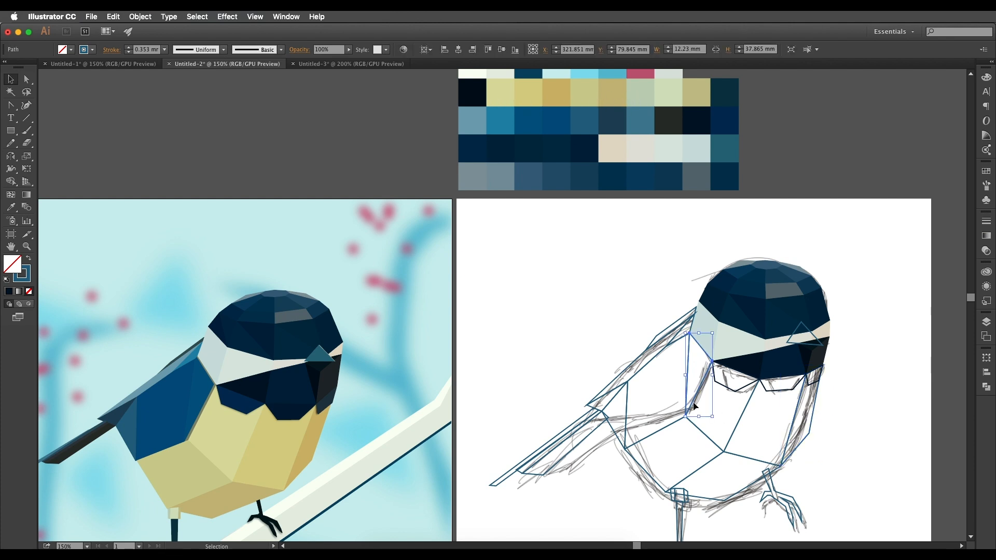
click(818, 402)
key(i)
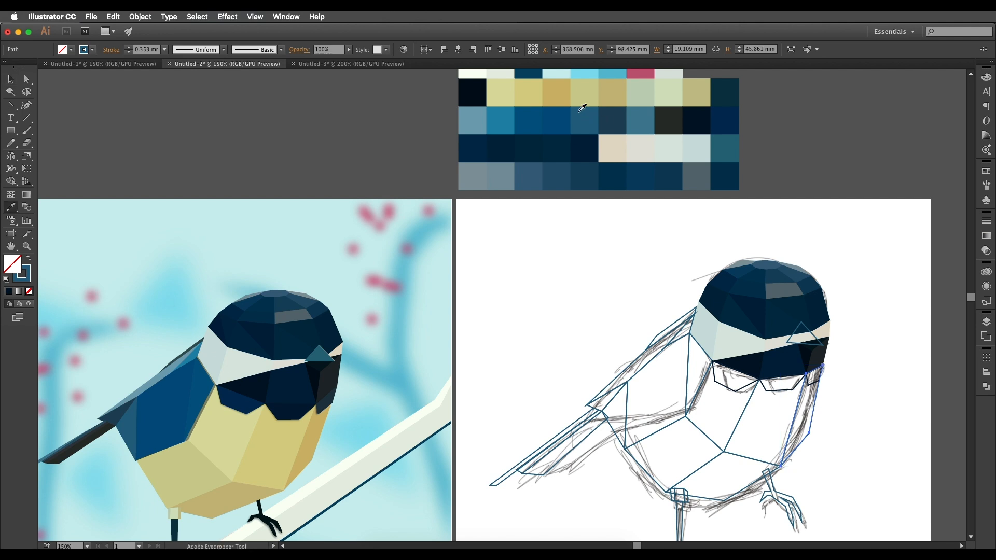
click(571, 89)
Fill the wide beak-side breast facet with the third swatch of the palette's yellow row and its tail-side neighbour with the second.
super+click(747, 402)
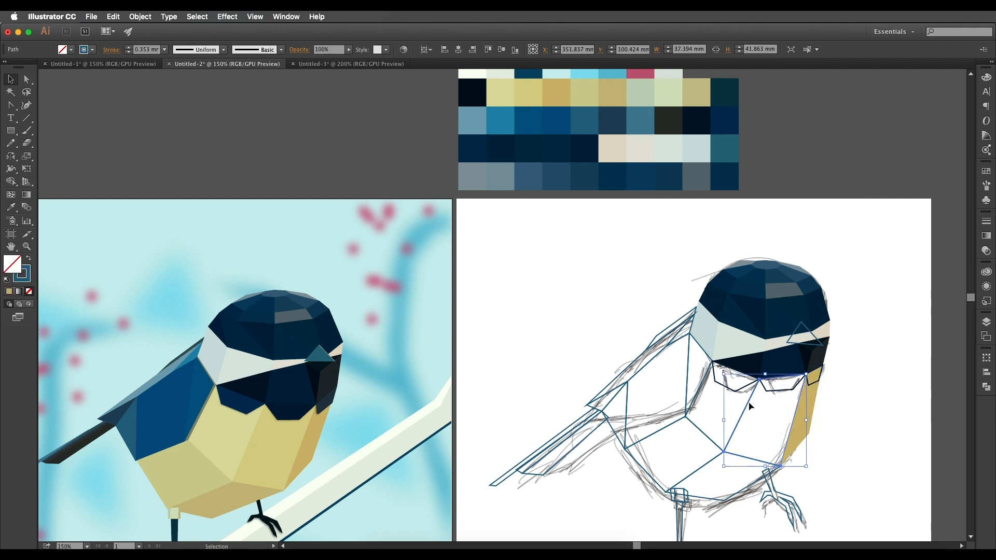
click(541, 92)
key(v)
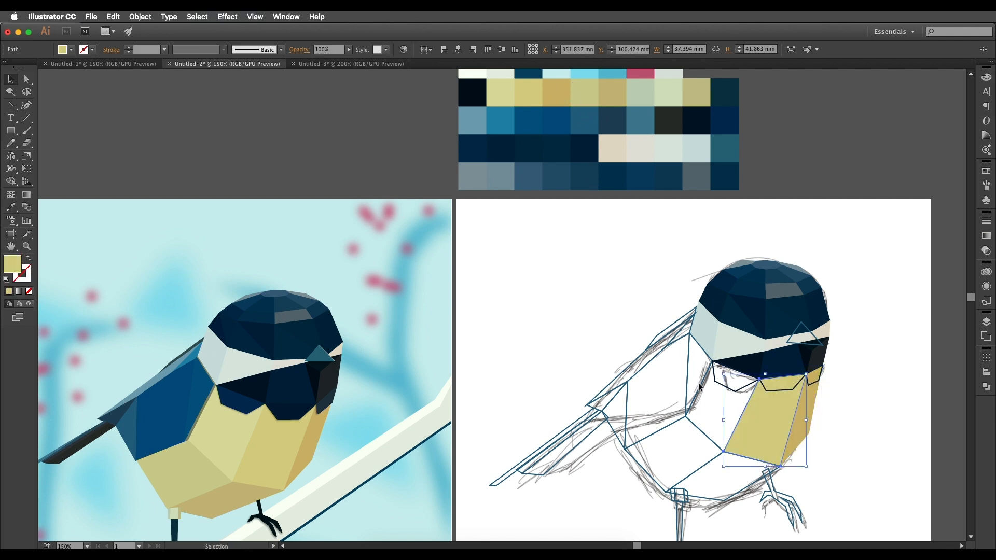
click(700, 388)
click(743, 410)
click(731, 407)
drag(739, 405, 745, 411)
shift+click(746, 407)
key(i)
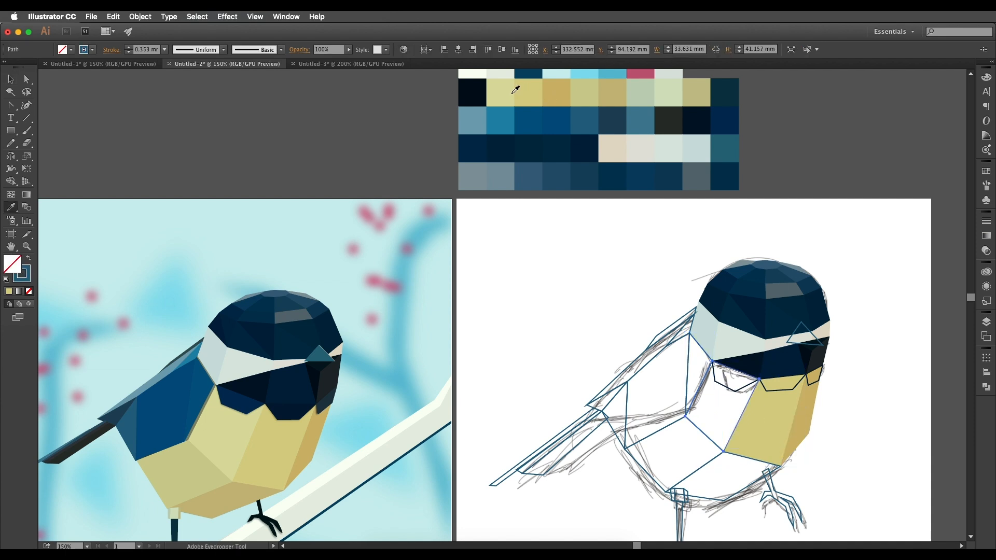
click(511, 93)
Fill the tail-side belly facet with the fifth swatch of the palette's yellow row and the lowest belly facet with the sixth.
key(v)
click(655, 433)
click(698, 469)
key(i)
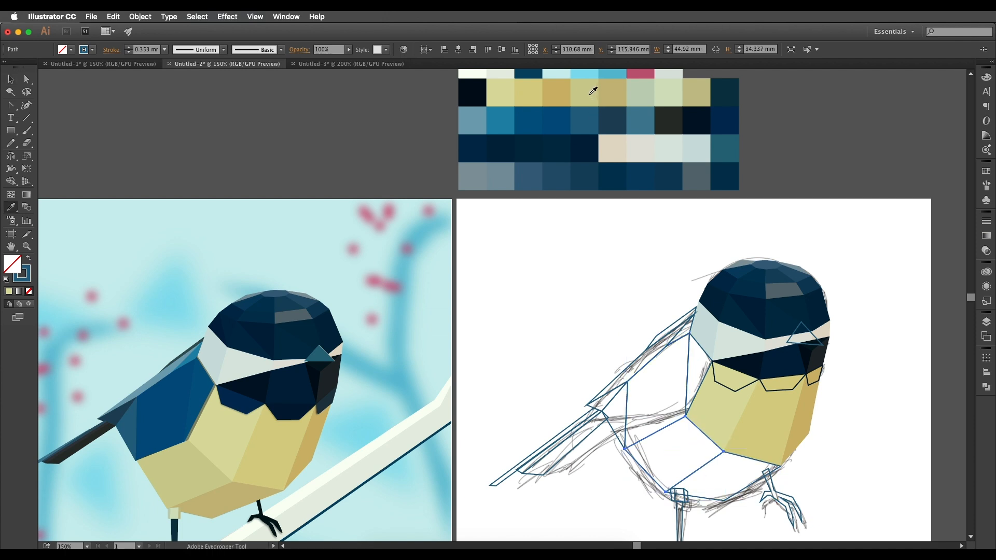
click(592, 89)
key(v)
click(701, 499)
key(i)
click(610, 98)
key(v)
click(849, 425)
scroll(849, 425, down, 1)
scroll(849, 425, down, 1)
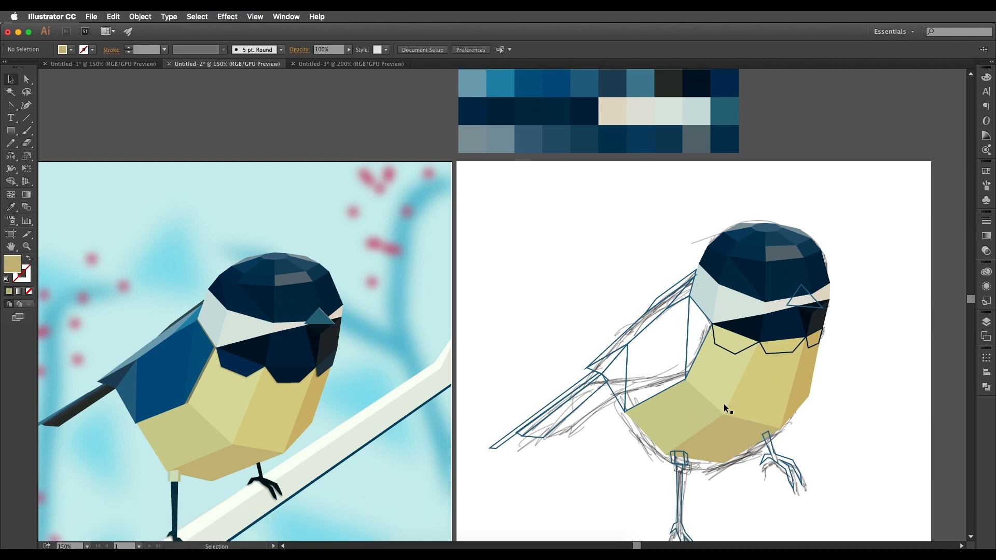
scroll(748, 387, up, 1)
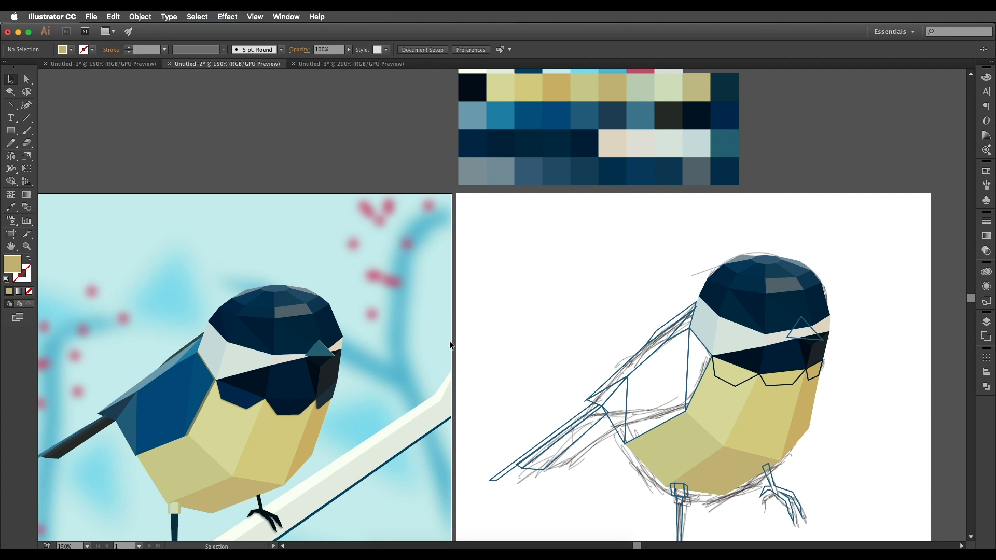
Fill the narrow breast-side wing facet with the third swatch of the palette's blue row and the large central wing facet with the fourth.
click(702, 349)
scroll(622, 260, up, 1)
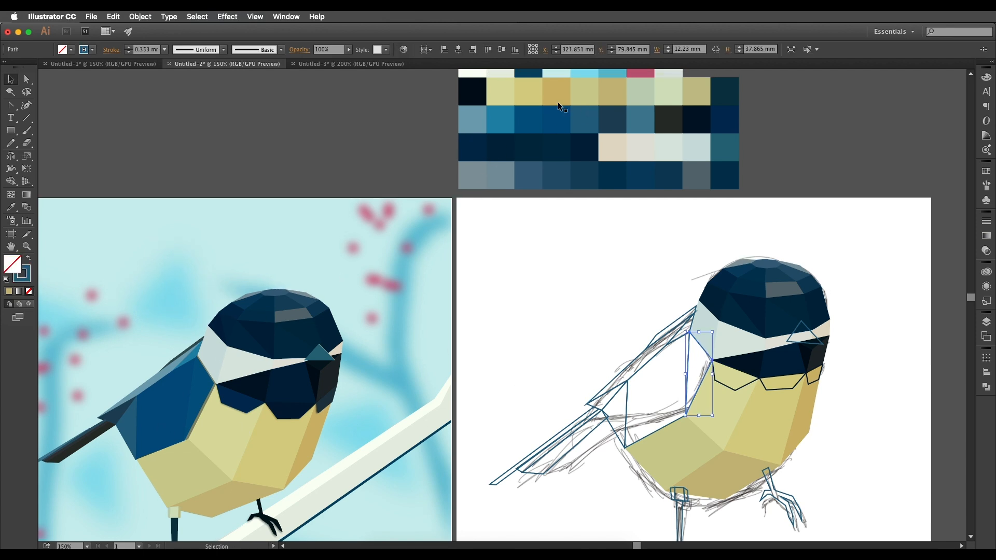
key(i)
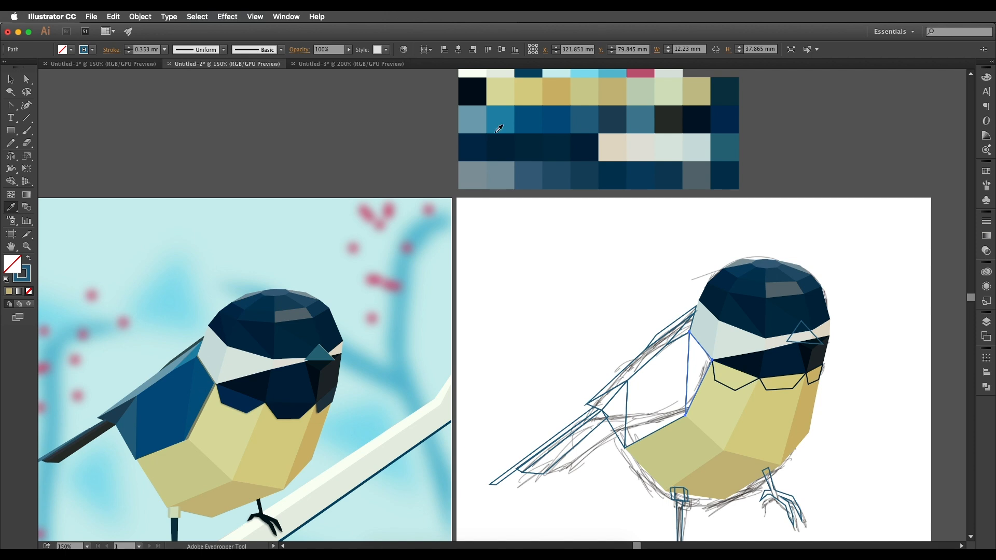
click(530, 119)
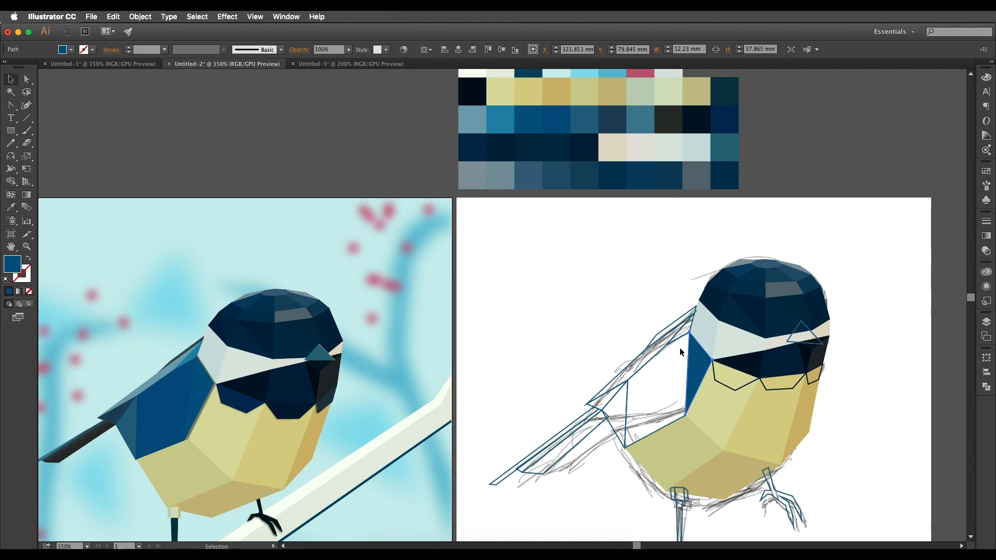
key(v)
click(657, 358)
click(649, 403)
key(i)
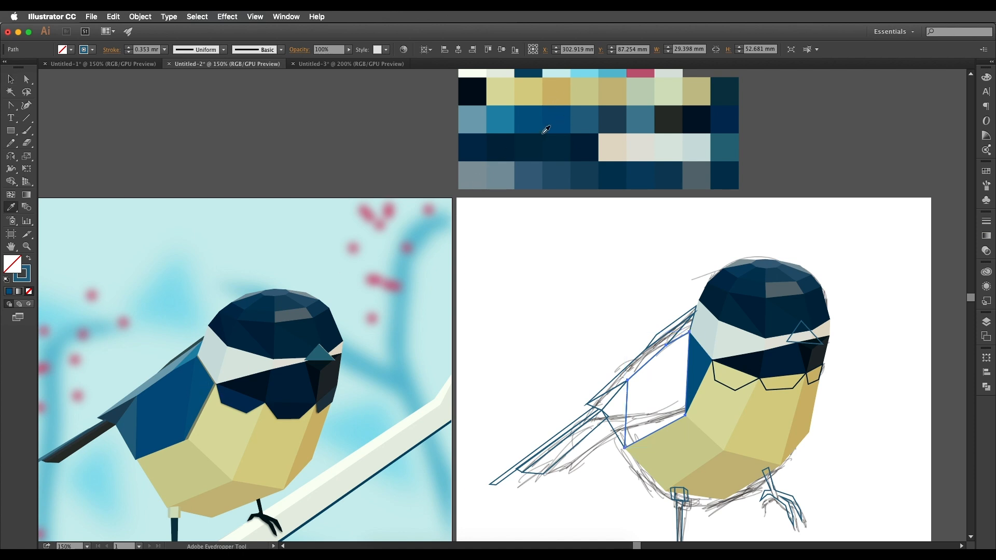
click(559, 119)
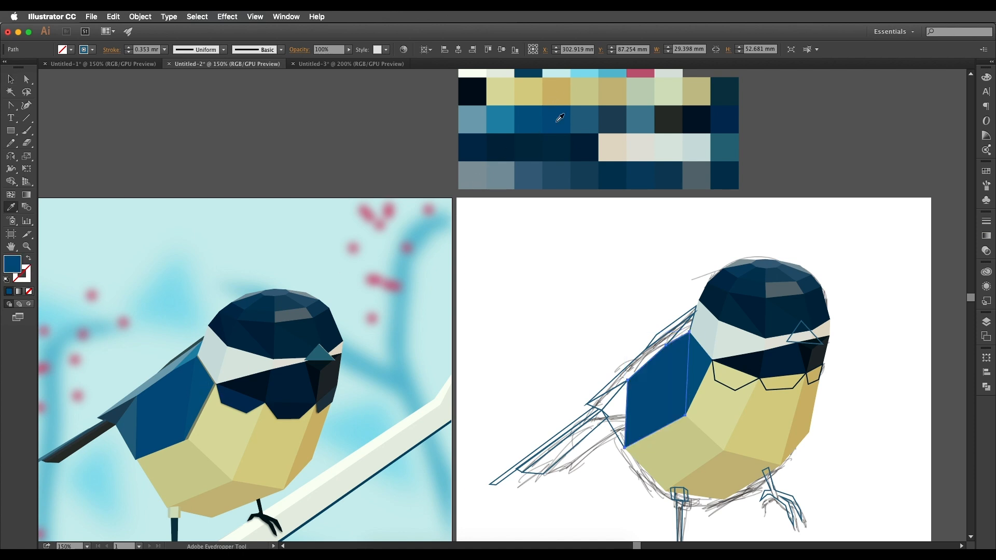
Fill the tail-side wing facet with the fifth swatch of the palette's blue row and the small shoulder facet with the second.
super+click(614, 428)
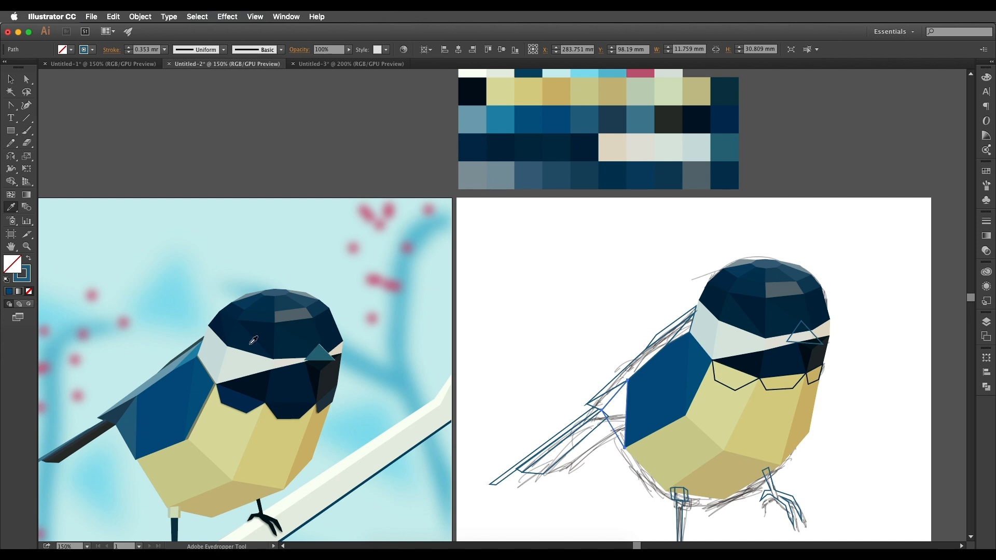
click(584, 116)
key(v)
click(692, 328)
key(i)
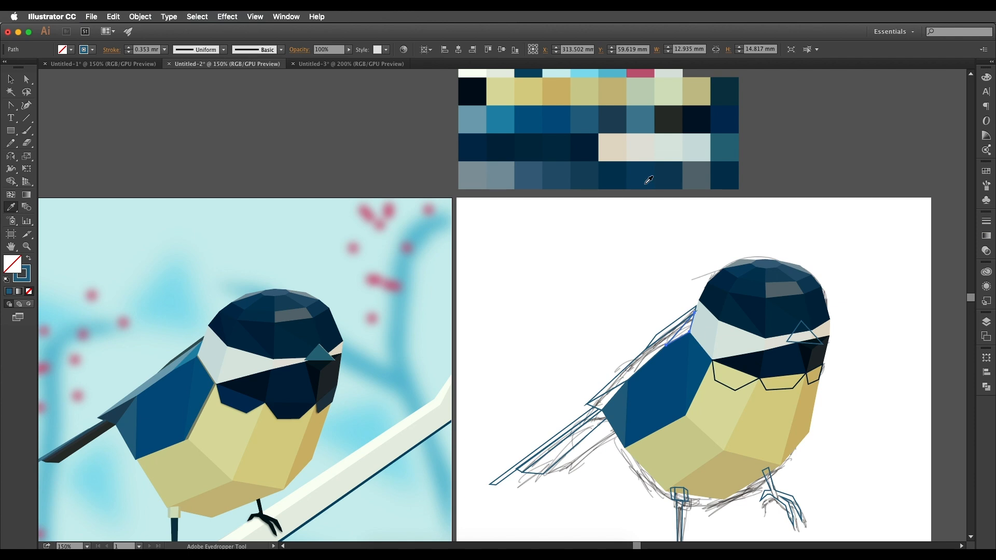
click(643, 112)
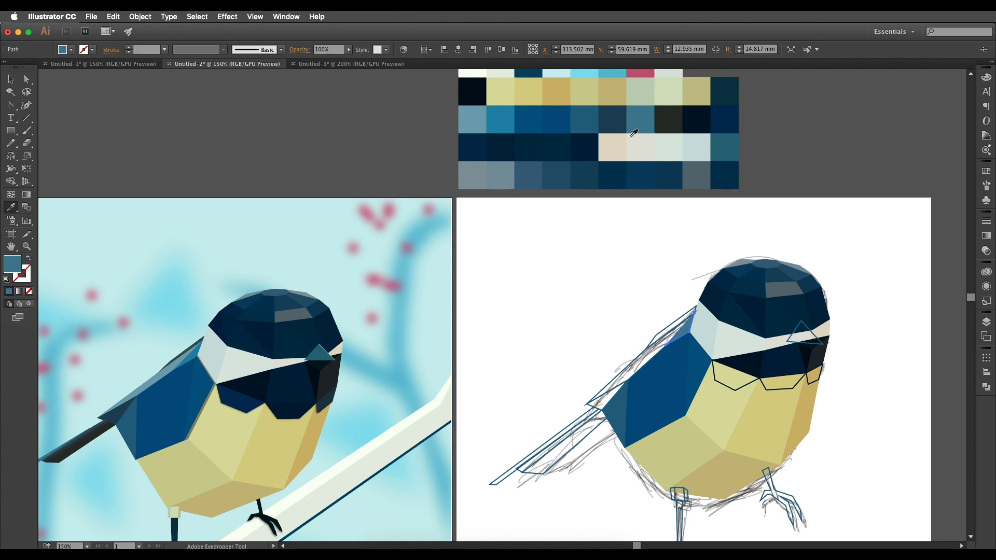
key(v)
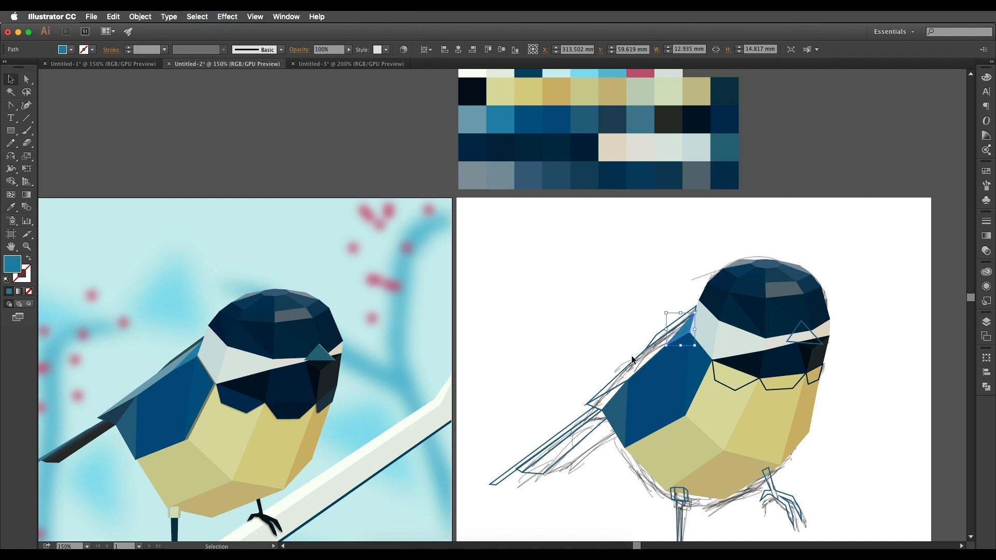
Fill the long facet along the wing's upper edge with the teal-blue seventh swatch of the palette's blue row.
click(634, 358)
click(633, 359)
key(i)
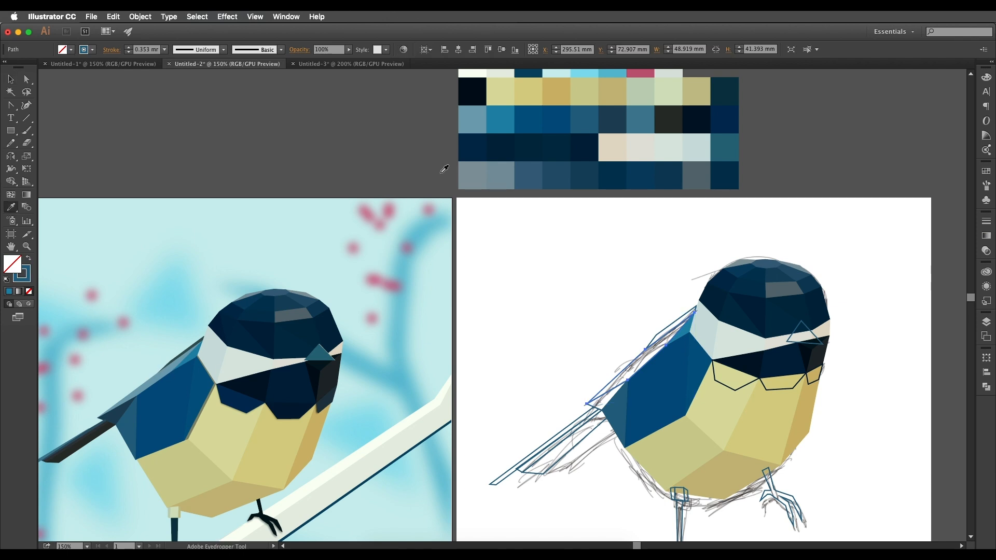
click(643, 112)
key(v)
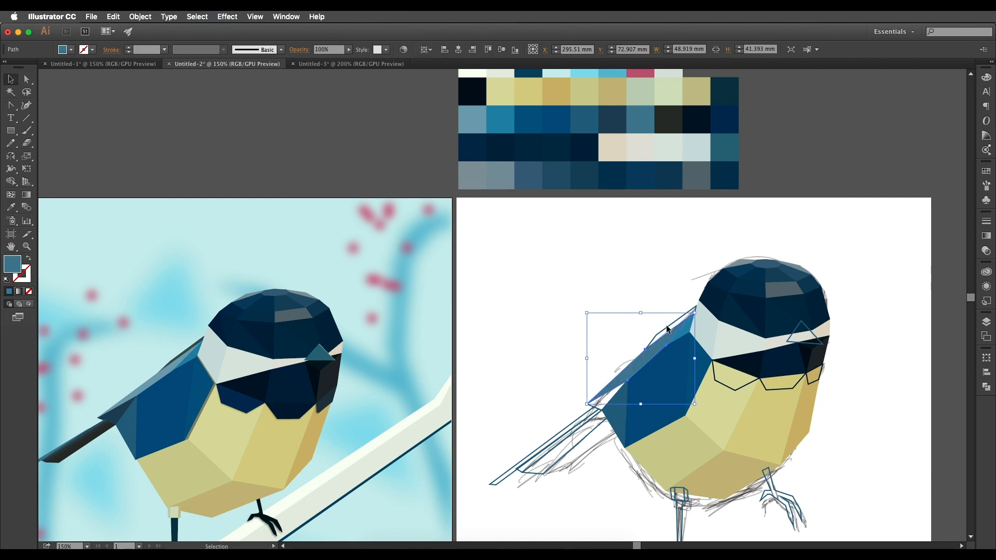
Fill the narrow back facet behind the neck with the dark slate-teal sampled from the reference bird's matching facet.
click(671, 325)
click(673, 323)
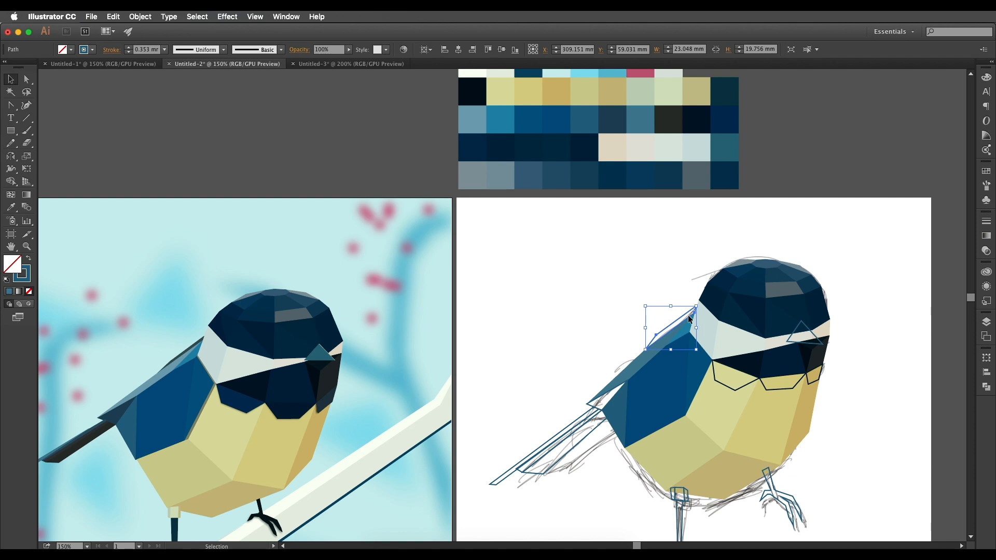
key(i)
click(672, 119)
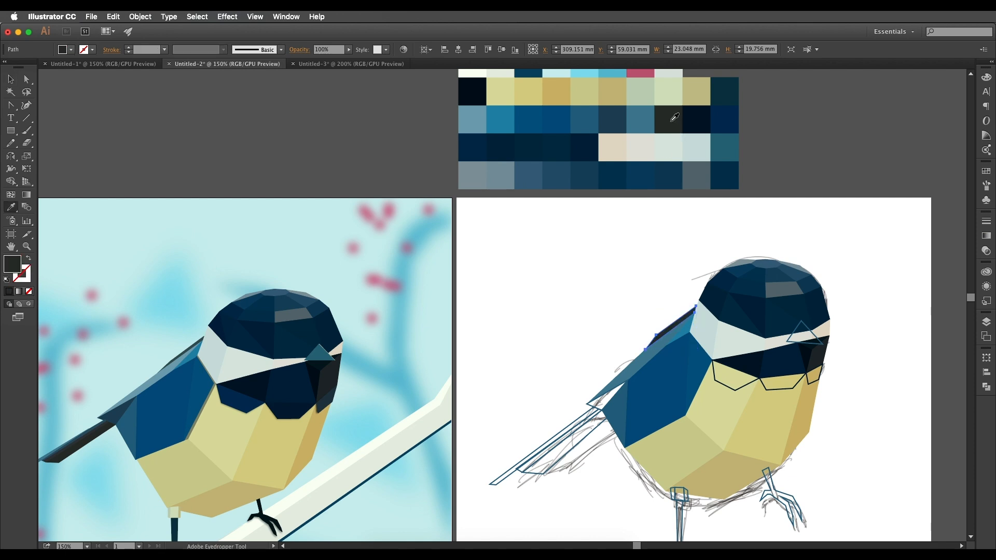
click(197, 343)
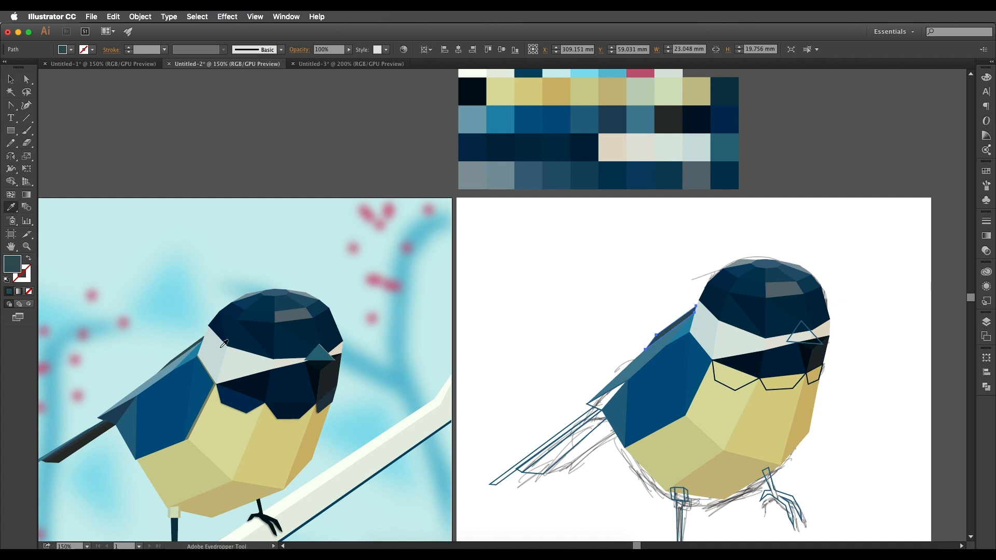
click(555, 139)
click(613, 115)
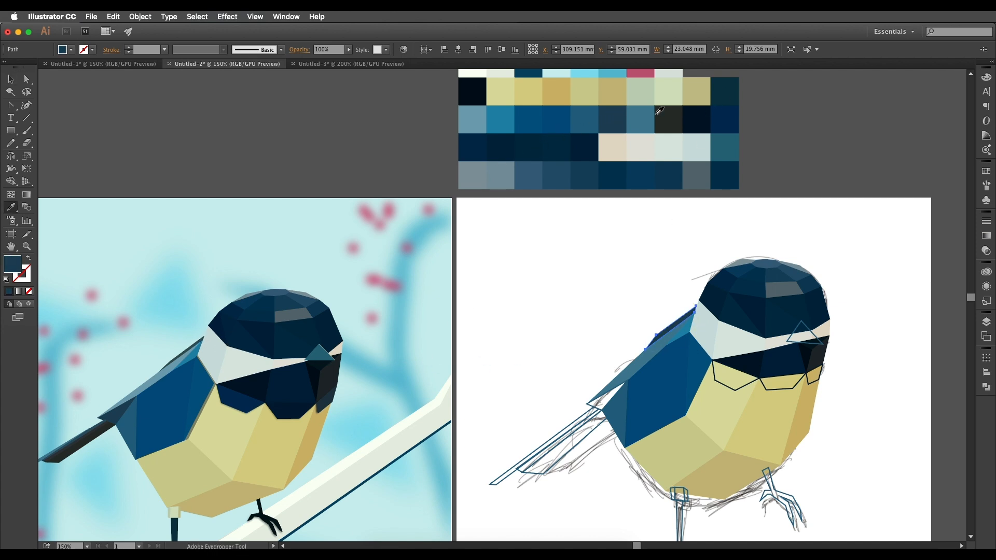
click(731, 83)
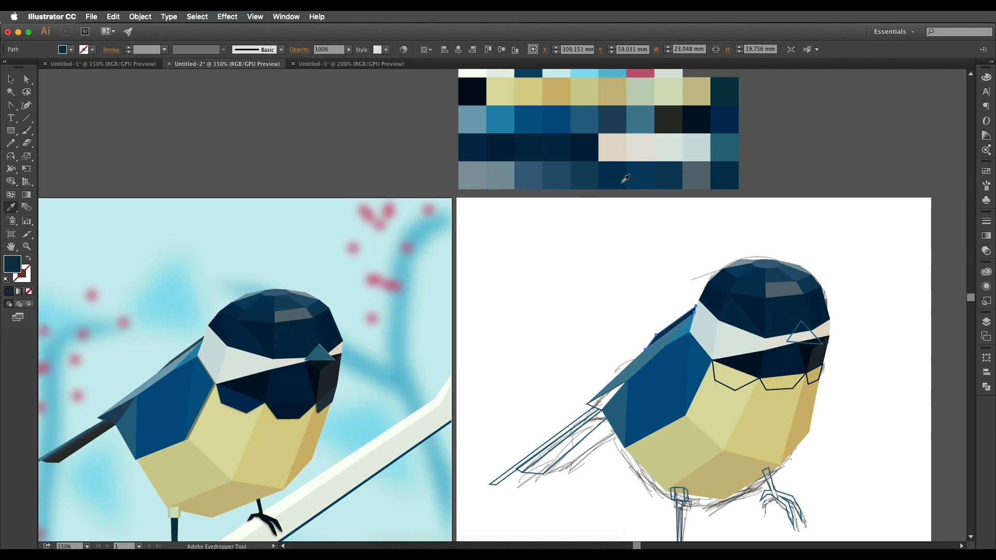
click(190, 347)
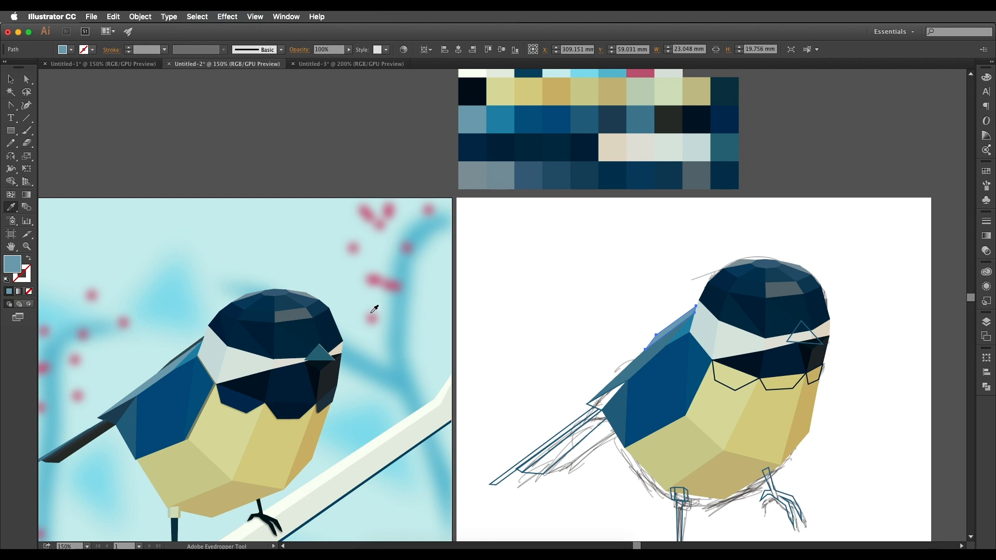
click(203, 336)
scroll(394, 358, down, 1)
key(v)
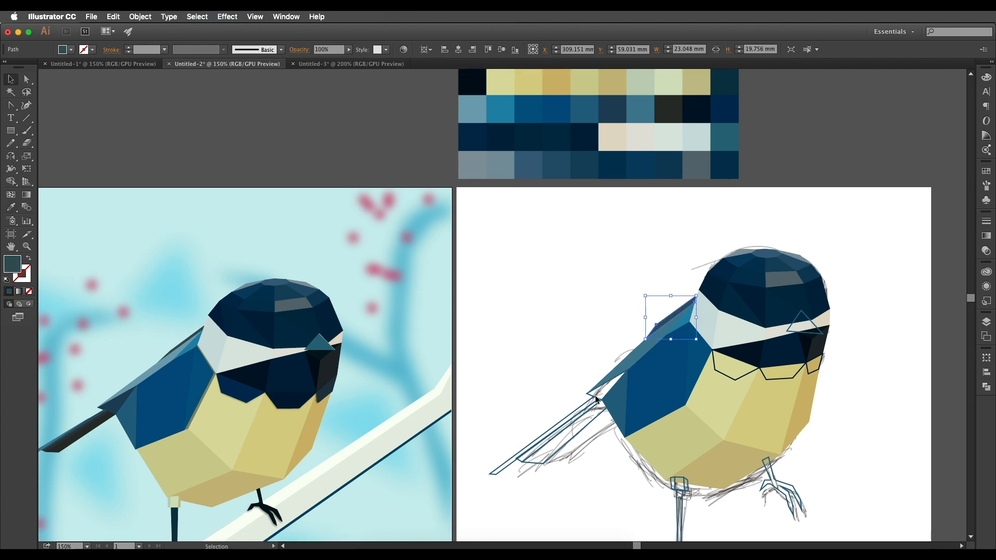
Fill the triangular wing-tip facet with the dark slate-blue sixth swatch of the palette's blue row.
click(596, 396)
click(606, 388)
key(i)
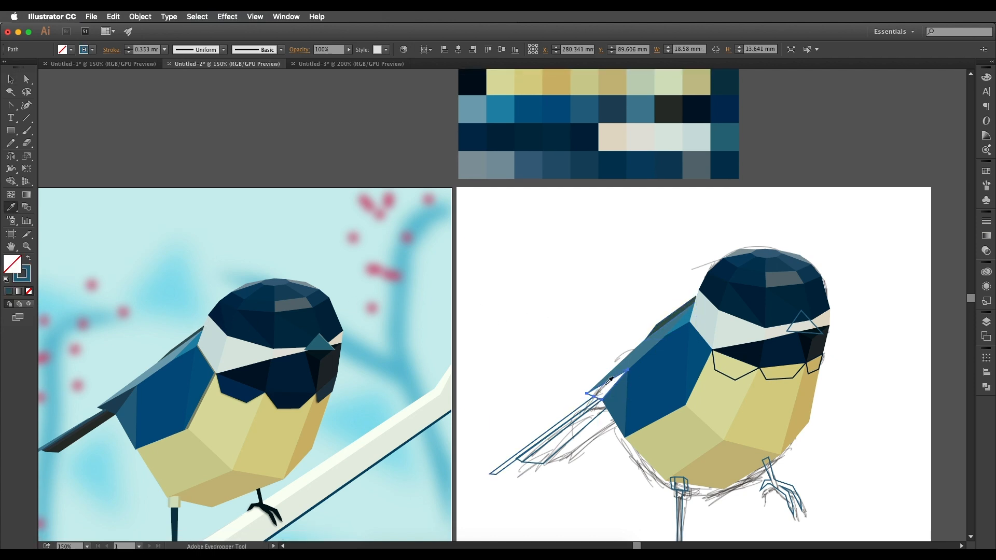
click(549, 137)
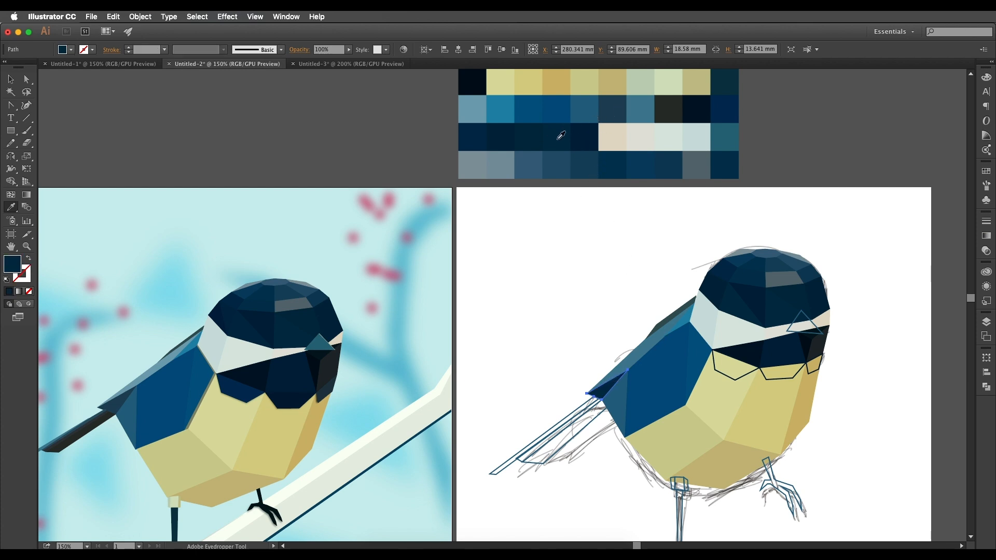
click(612, 107)
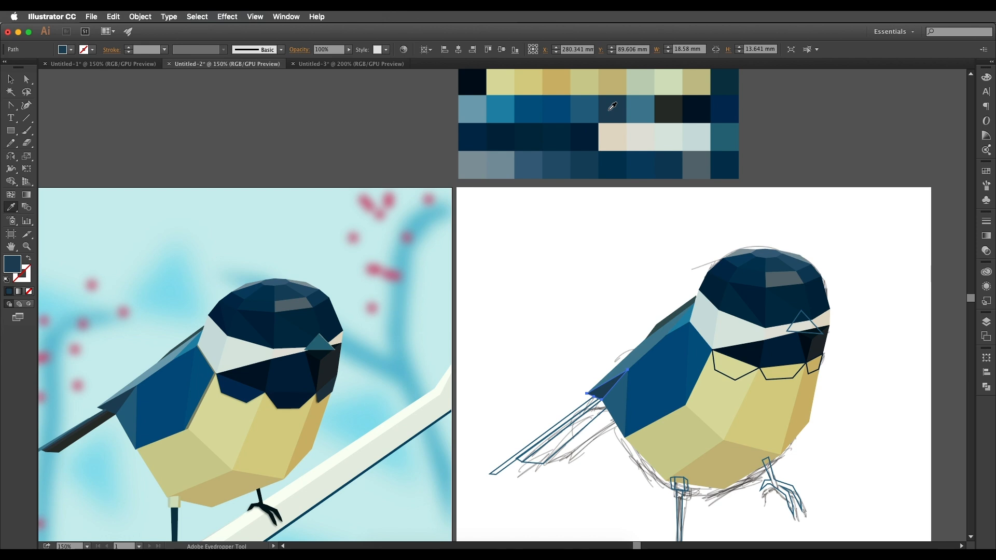
key(v)
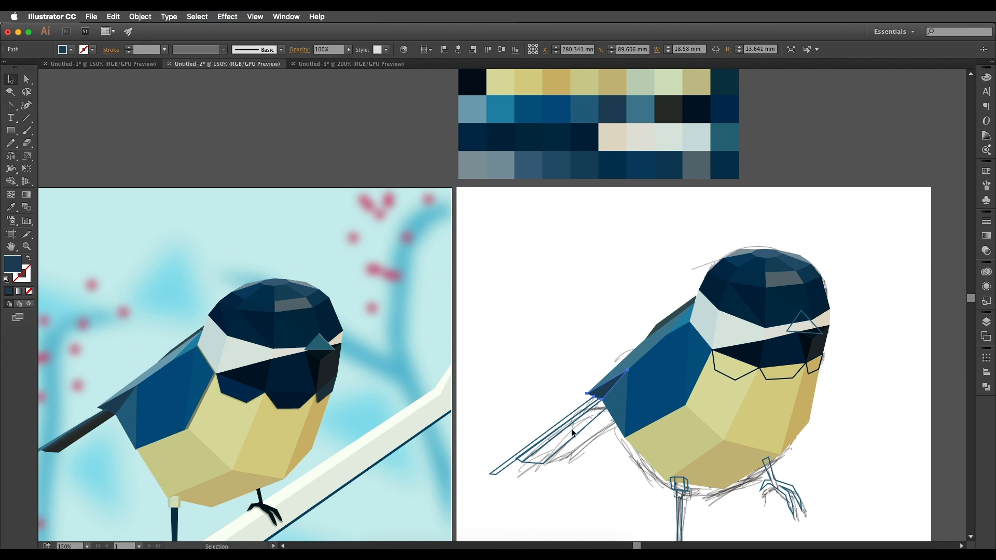
Fill the wide lower tail feather with the charcoal sampled from the reference bird's tail.
scroll(576, 434, down, 2)
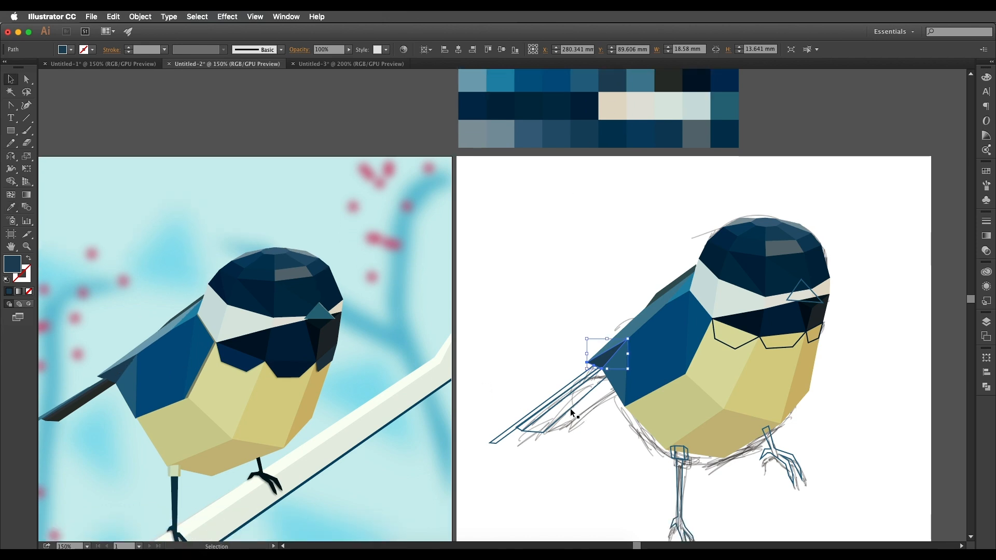
click(570, 408)
key(i)
click(97, 404)
scroll(630, 328, up, 2)
key(v)
Check the reference tail's colours up close and fill the middle tail feather with the fourth swatch of the palette's bottom row.
click(518, 449)
key(i)
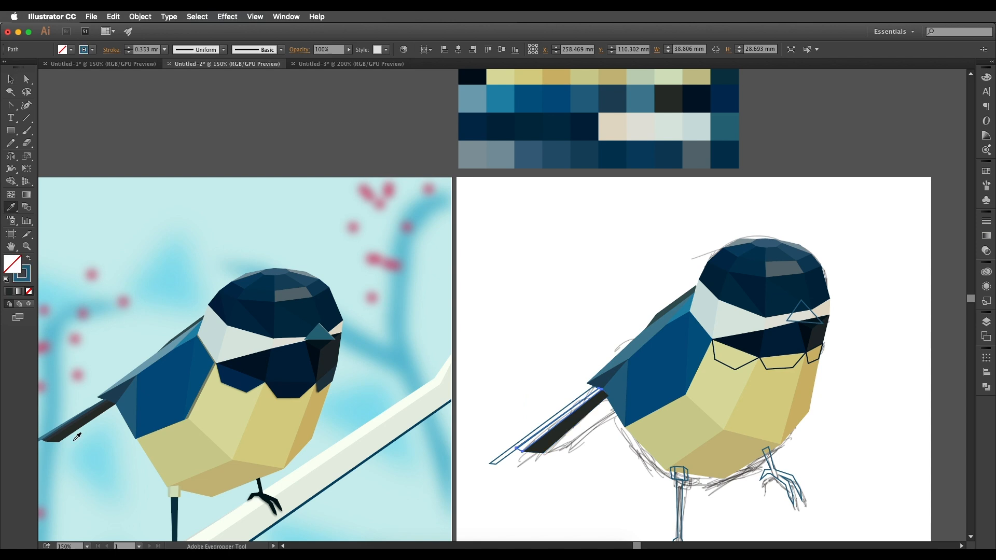
scroll(69, 437, up, 5)
scroll(162, 386, left, 10)
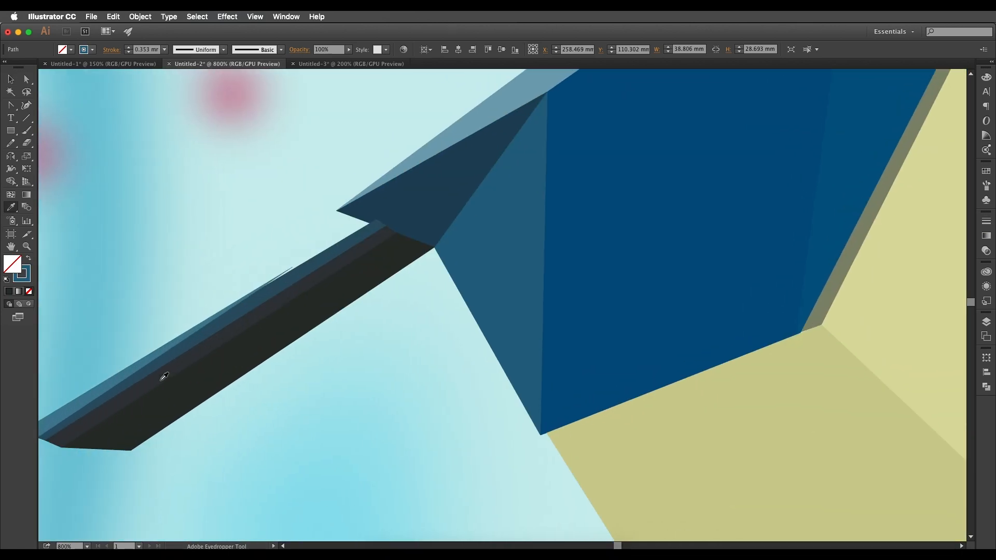
scroll(165, 376, left, 3)
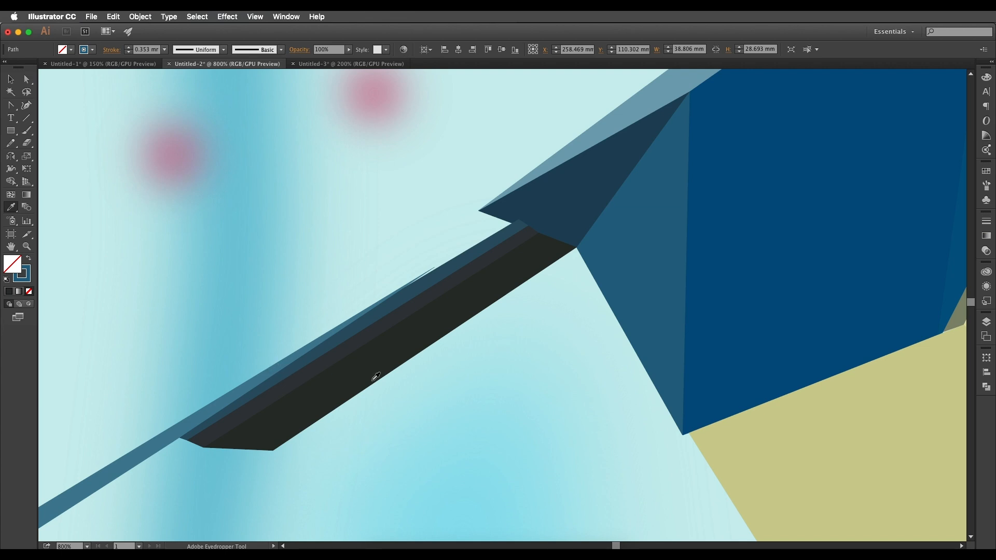
scroll(376, 377, down, 3)
scroll(371, 377, down, 3)
drag(489, 396, 406, 396)
scroll(406, 396, down, 1)
mouse_move(940, 397)
mouse_down()
mouse_move(638, 366)
mouse_move(714, 355)
mouse_move(549, 484)
mouse_up()
scroll(605, 425, down, 1)
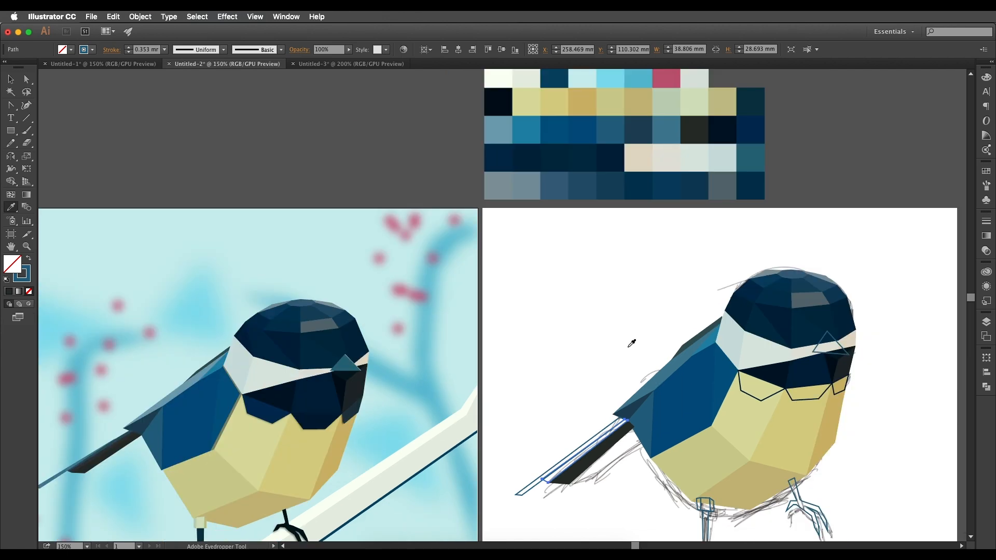
scroll(615, 415, up, 2)
click(579, 180)
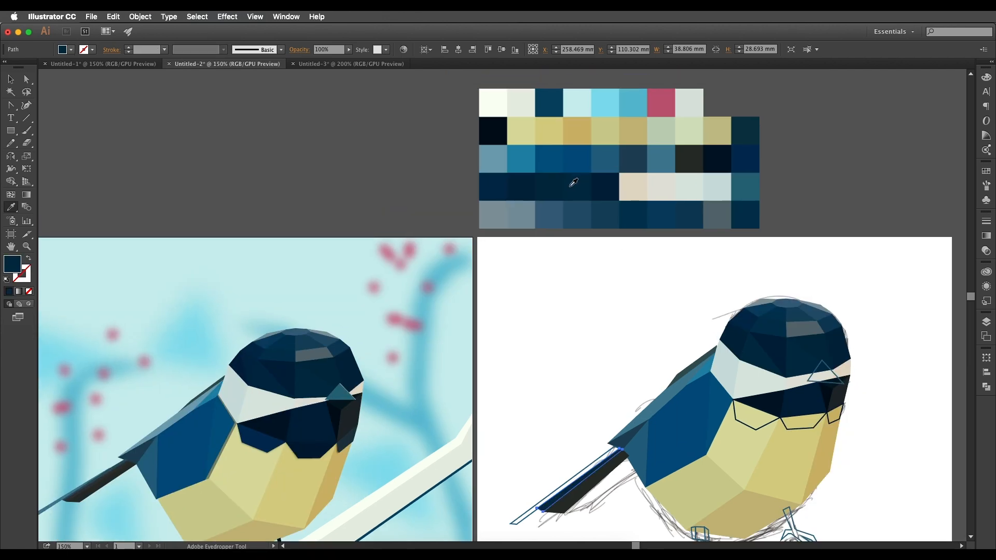
click(575, 206)
scroll(575, 206, down, 2)
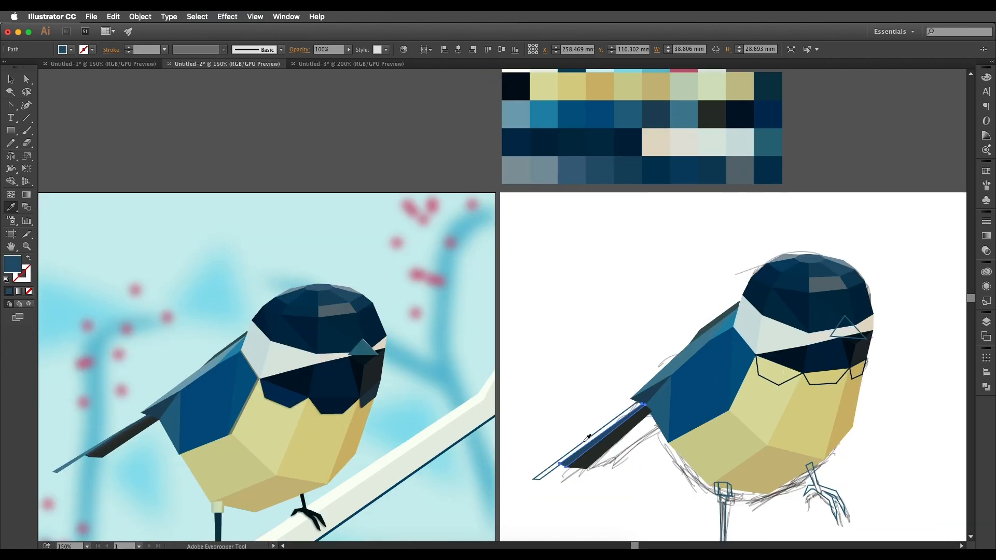
Fill the long uppermost tail feather with medium teal-blue to match the reference bird's tail.
key(v)
click(580, 445)
key(i)
click(570, 179)
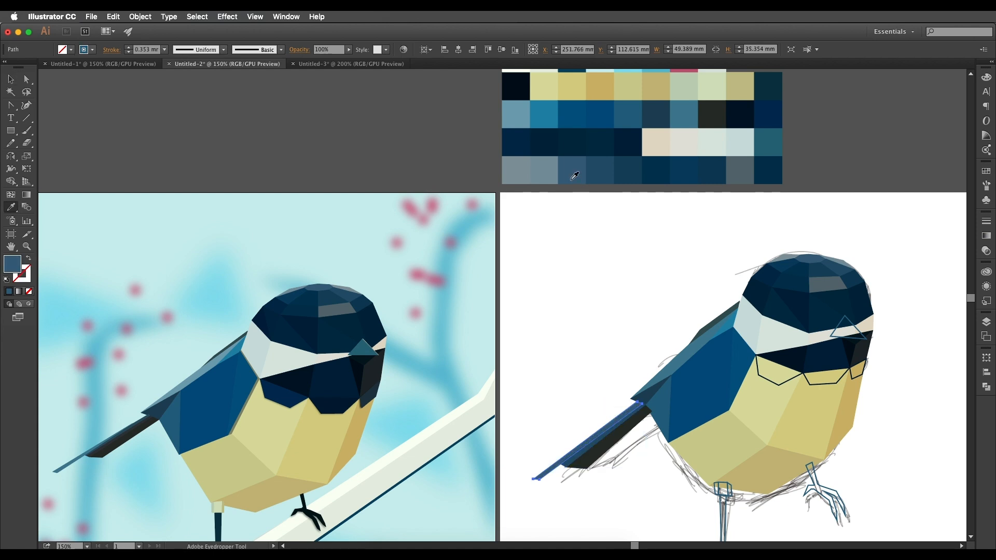
click(74, 459)
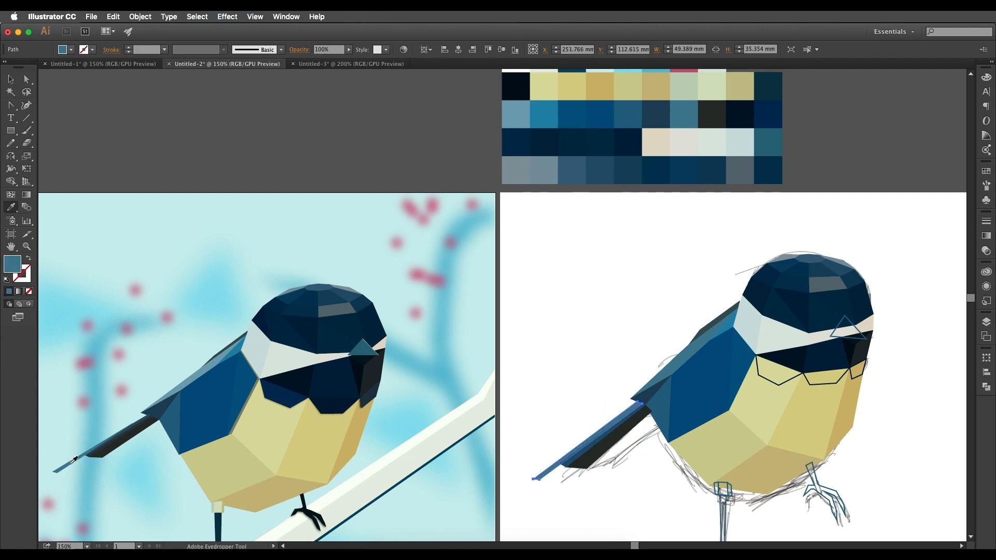
scroll(762, 150, up, 2)
click(666, 135)
click(686, 136)
key(v)
Fill the narrow tail-side facet at the top of the tail-side leg with greyish sage green sampled from the reference bird's thigh.
click(612, 346)
key(space)
drag(706, 411, 700, 352)
drag(612, 408, 628, 345)
drag(736, 350, 654, 351)
drag(649, 398, 775, 366)
click(710, 330)
scroll(708, 328, up, 1)
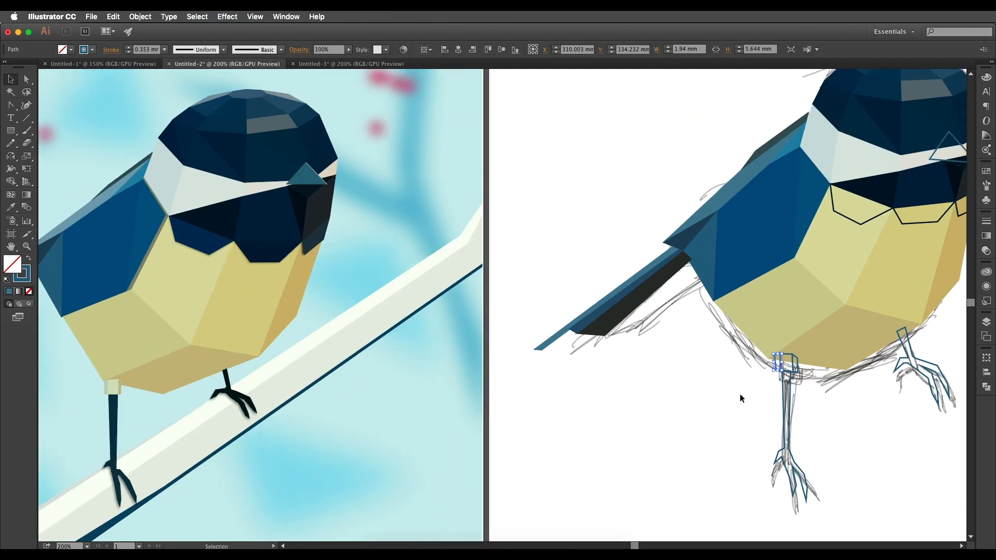
key(i)
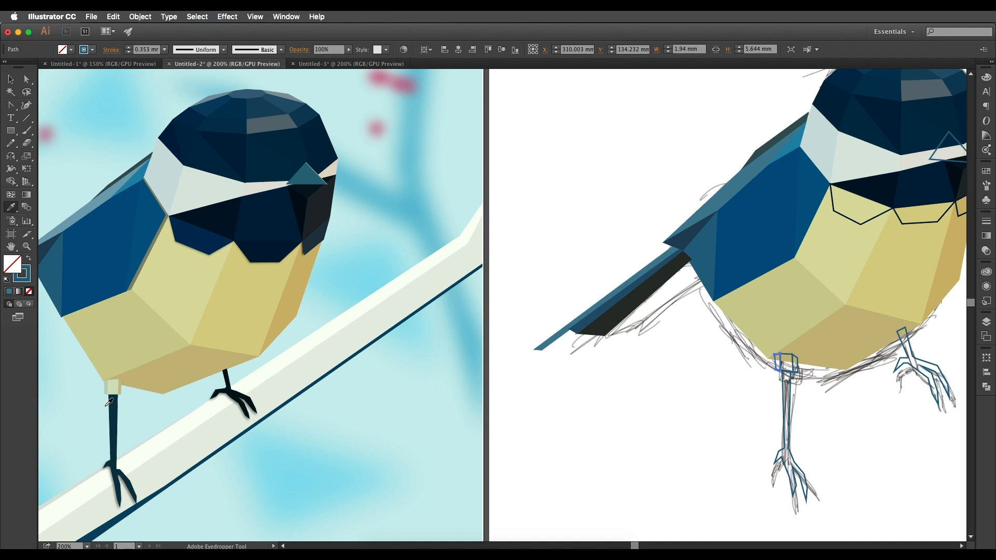
click(111, 385)
key(v)
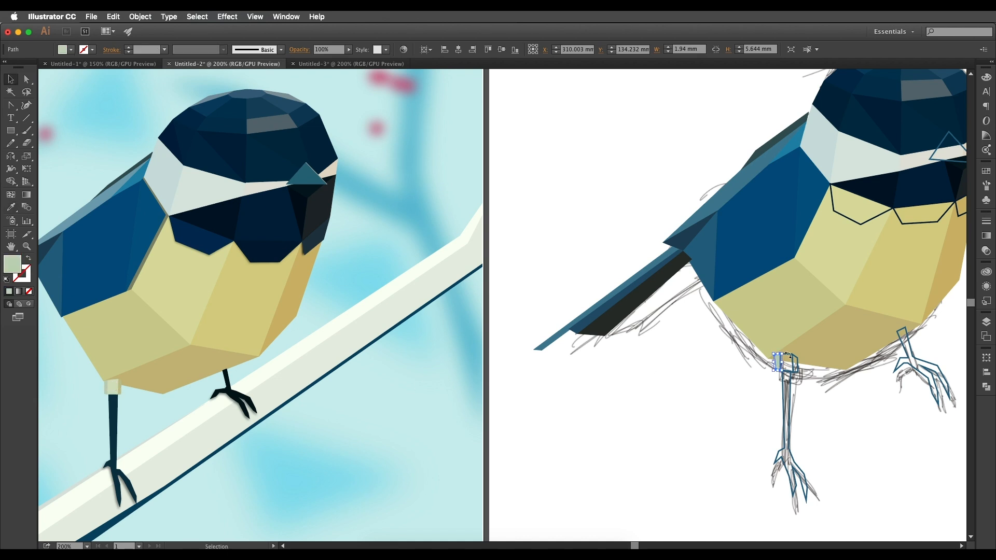
Fill the middle facet at the top of the same leg with the lighter pale green of the reference bird's thigh.
click(788, 358)
key(i)
click(111, 385)
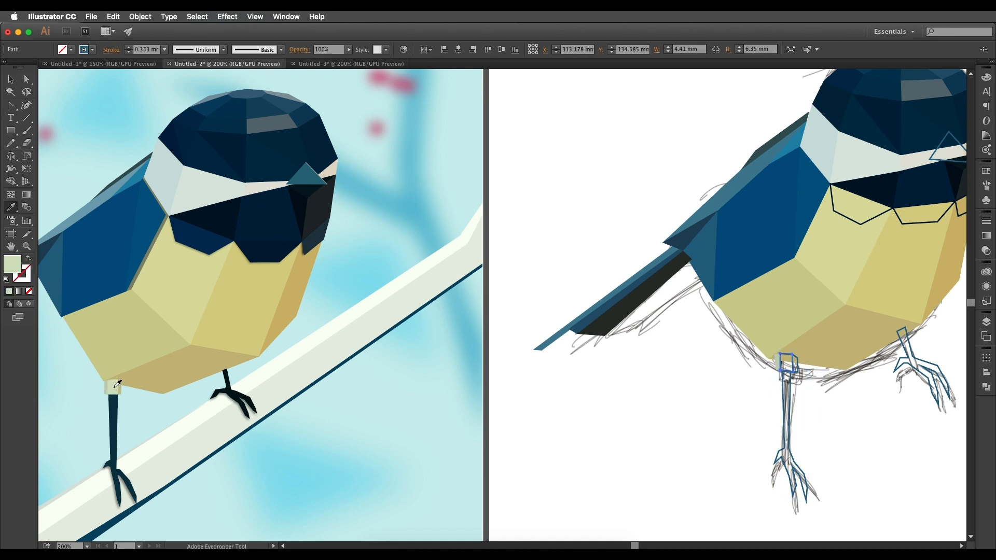
Fill the remaining narrow facet at the top of the tail-side leg with khaki sampled from the reference bird's thigh.
key(v)
click(656, 373)
click(796, 375)
key(i)
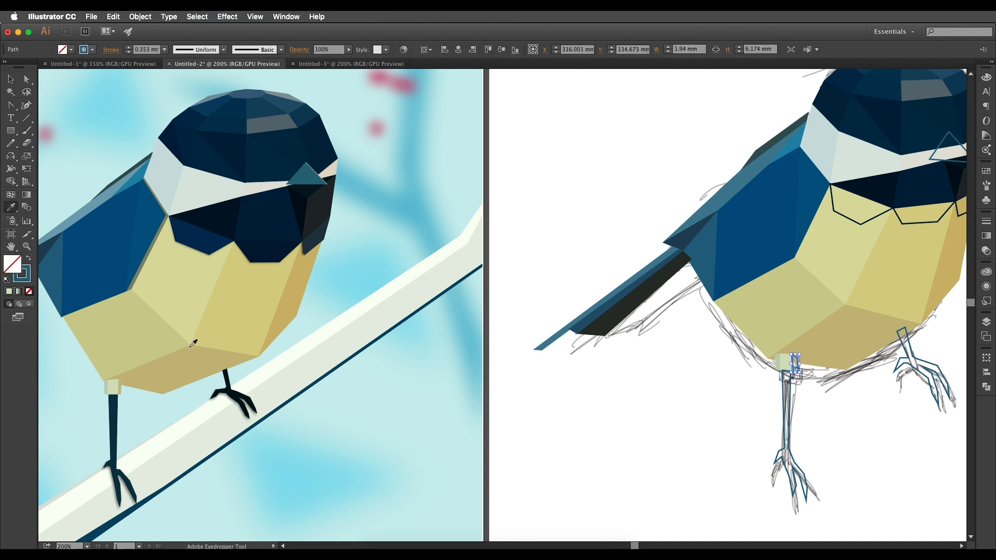
click(124, 381)
key(v)
key(i)
click(120, 382)
key(v)
key(i)
Fill the tail-side leg with dark teal and the other leg with near-black, both sampled from the reference bird's legs.
drag(840, 429, 690, 423)
click(112, 410)
key(v)
drag(886, 389, 942, 364)
key(i)
click(229, 381)
Fill the triangular beak with the teal swatch at the end of the palette's fourth row.
drag(540, 376, 274, 408)
key(super+minus)
drag(670, 318, 742, 348)
key(z)
key(super+z)
key(v)
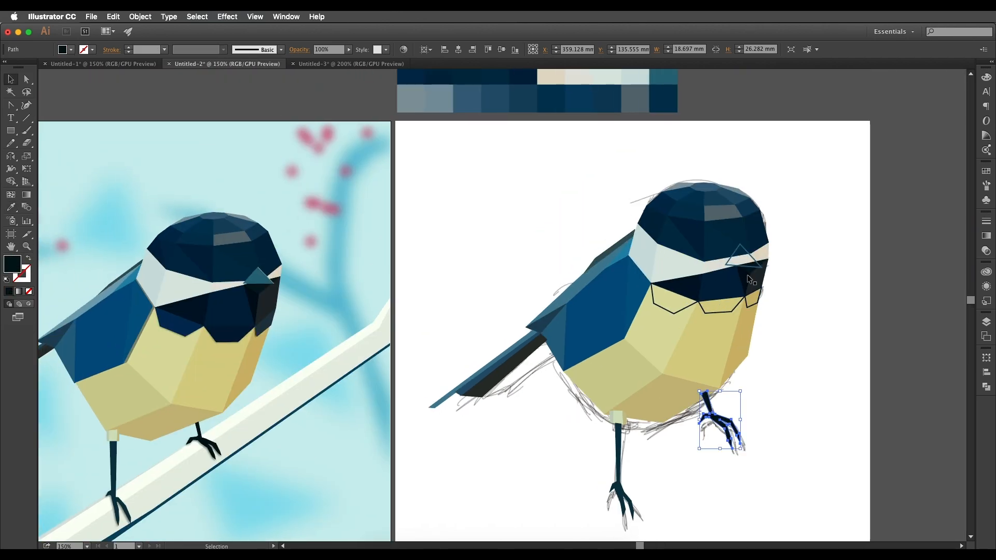
click(748, 266)
key(i)
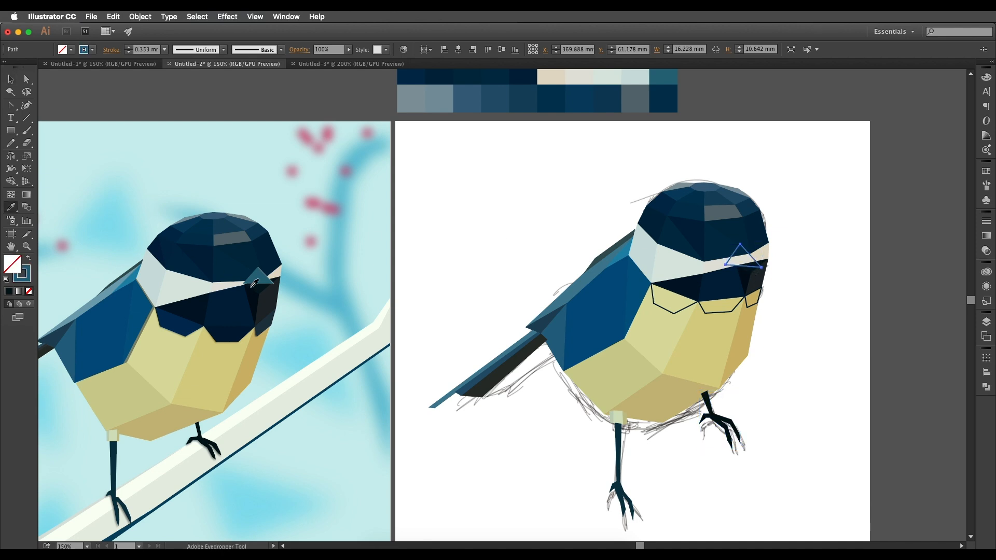
scroll(529, 213, up, 5)
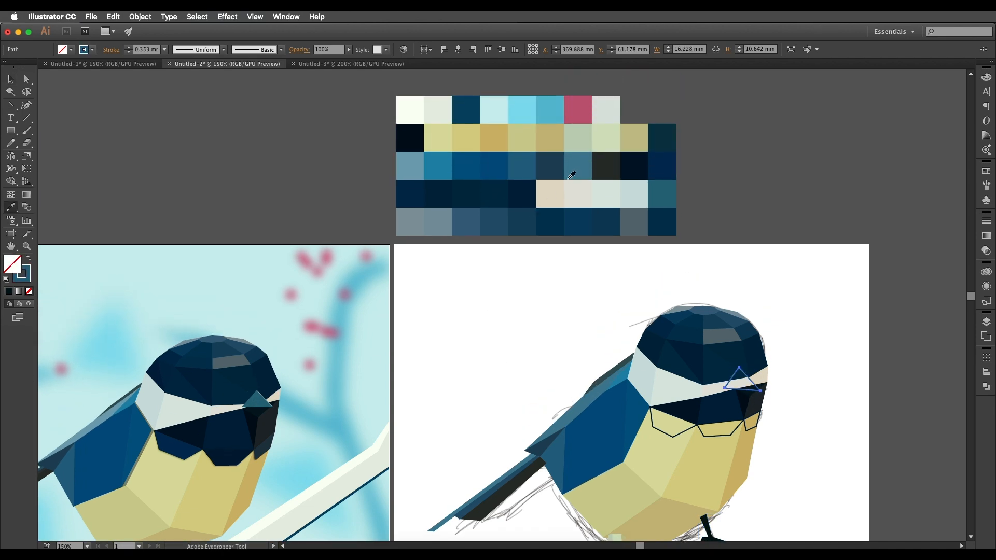
click(671, 198)
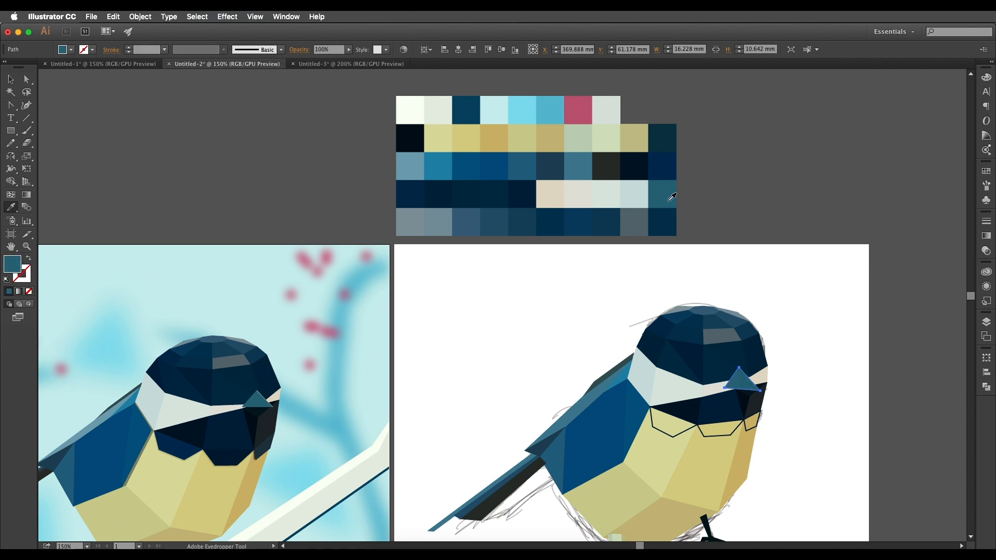
key(v)
Fill the small bib facet below the beak with the dark teal swatch at the end of the palette's second row.
scroll(686, 381, down, 2)
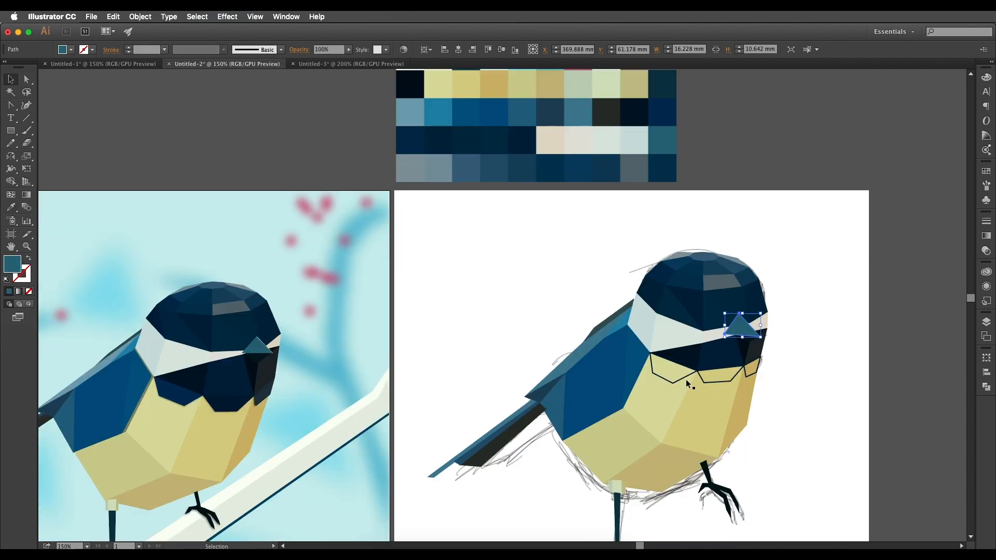
click(749, 376)
key(i)
click(627, 148)
scroll(267, 401, up, 1)
click(266, 402)
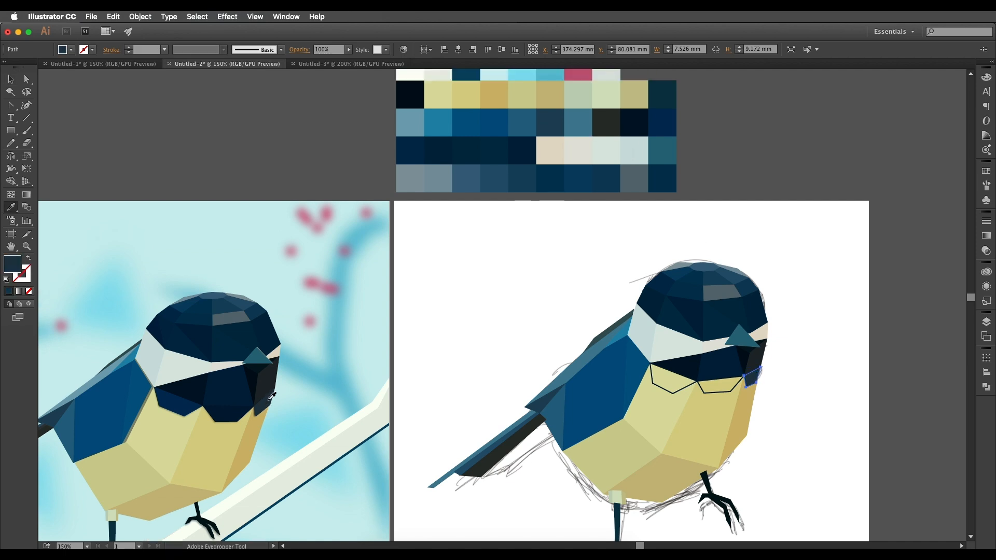
scroll(571, 145, up, 1)
click(664, 108)
Fill the middle bib facet with the fifth swatch and the wing-side bib facet with the first swatch of the palette's fourth row.
key(v)
click(715, 409)
click(721, 403)
key(i)
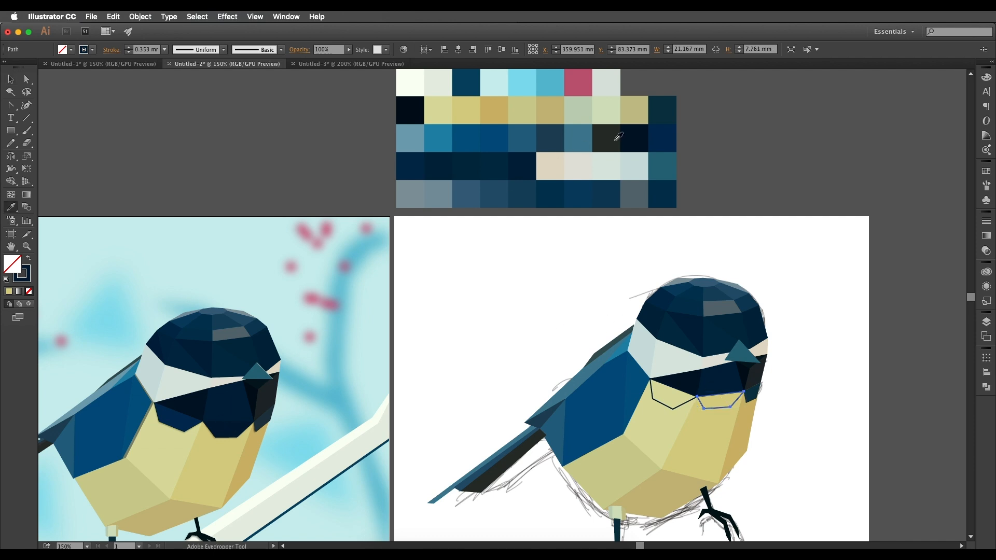
click(523, 166)
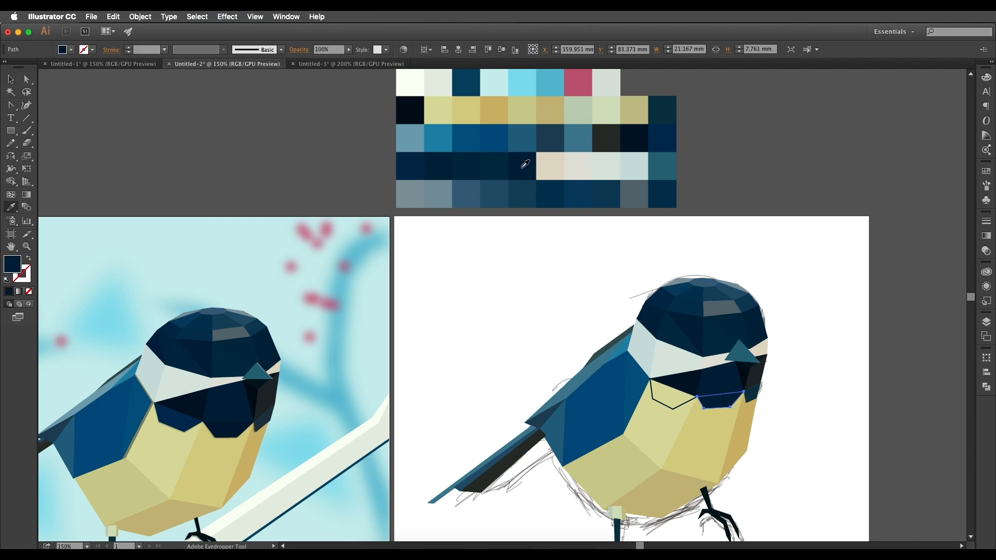
super+click(662, 403)
click(418, 171)
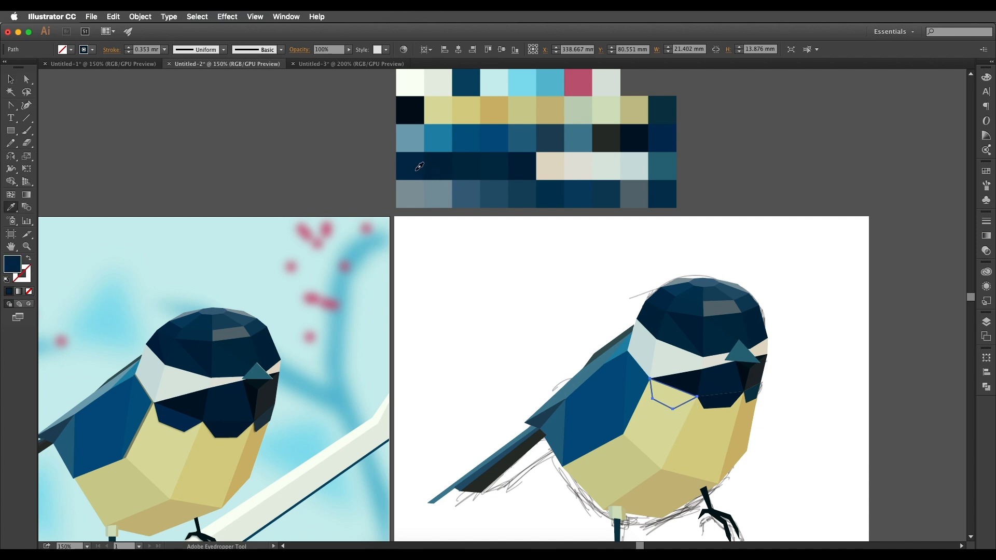
key(v)
click(489, 412)
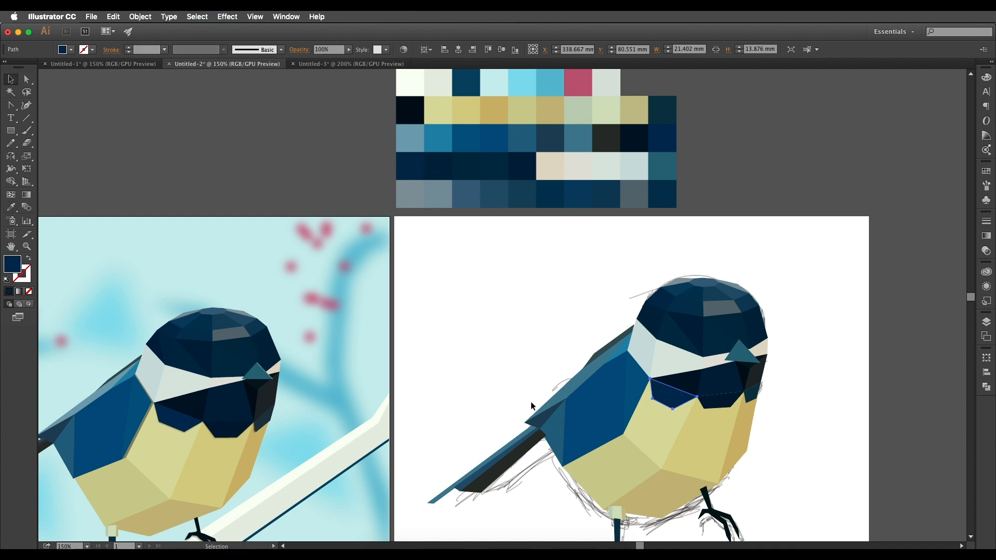
Move the white sketch page out from behind the coloured bird to the empty canvas beside it.
key(super+minus)
key(super+equal)
key(super+minus)
key(super+minus)
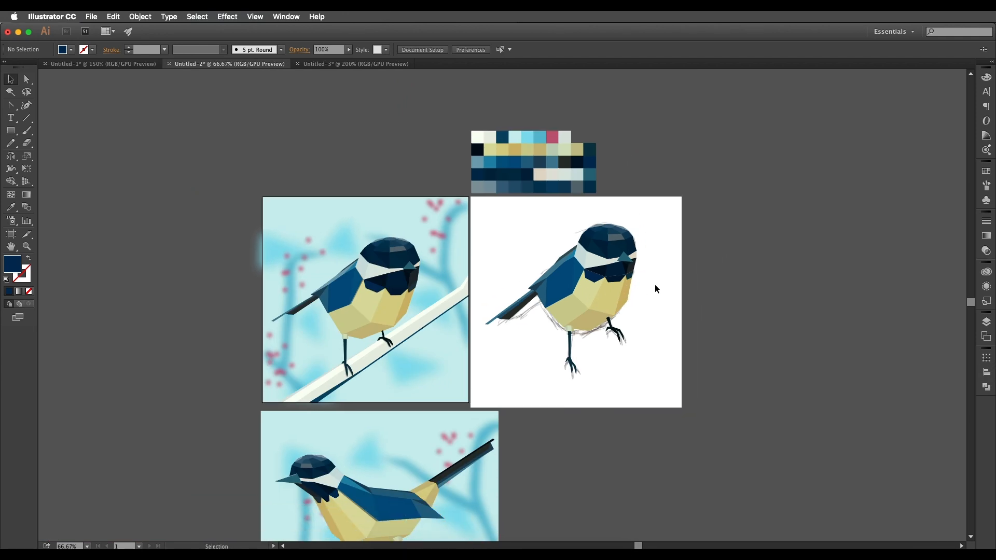
key(super)
mouse_move(662, 344)
mouse_down()
mouse_move(855, 284)
mouse_move(906, 300)
mouse_up()
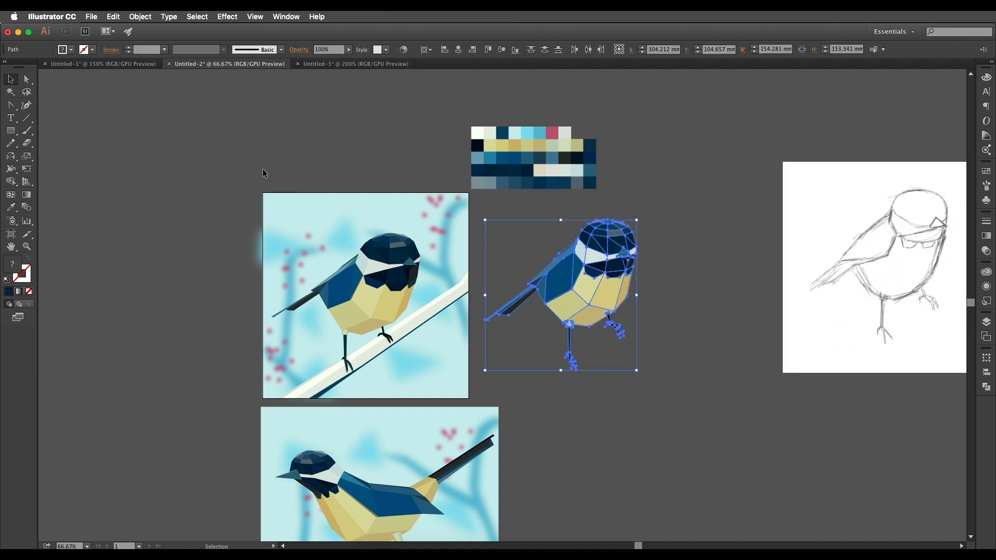
Copy the reference picture's pale blue background square and place it behind the coloured bird.
click(390, 209)
drag(390, 208, 601, 211)
click(725, 279)
drag(668, 297, 723, 302)
scroll(690, 289, up, 1)
Select the whole bird without the background, scale it down to about 153 by 152 mm and reposition it on the square.
drag(792, 415, 513, 170)
shift+click(657, 183)
drag(698, 274, 696, 281)
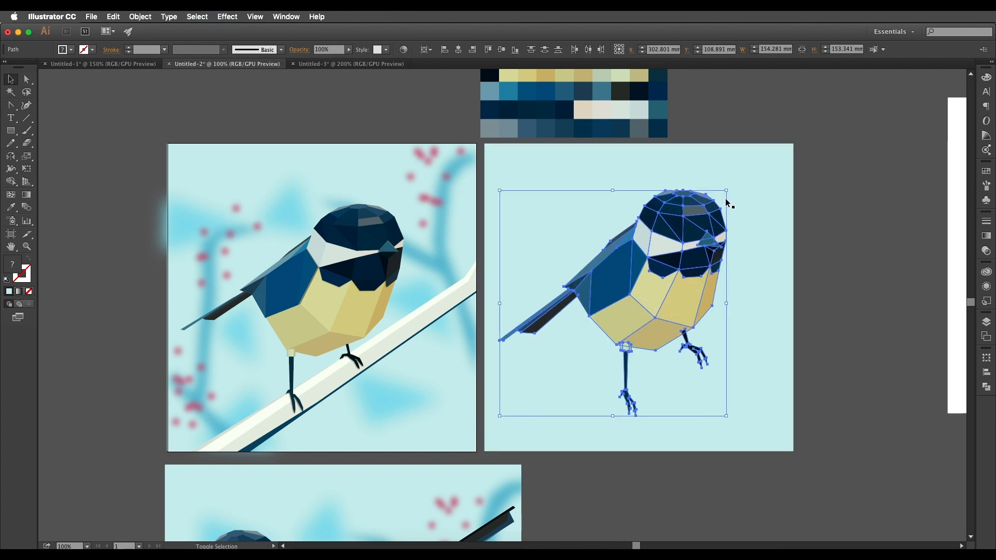
drag(726, 192, 726, 192)
drag(667, 286, 672, 286)
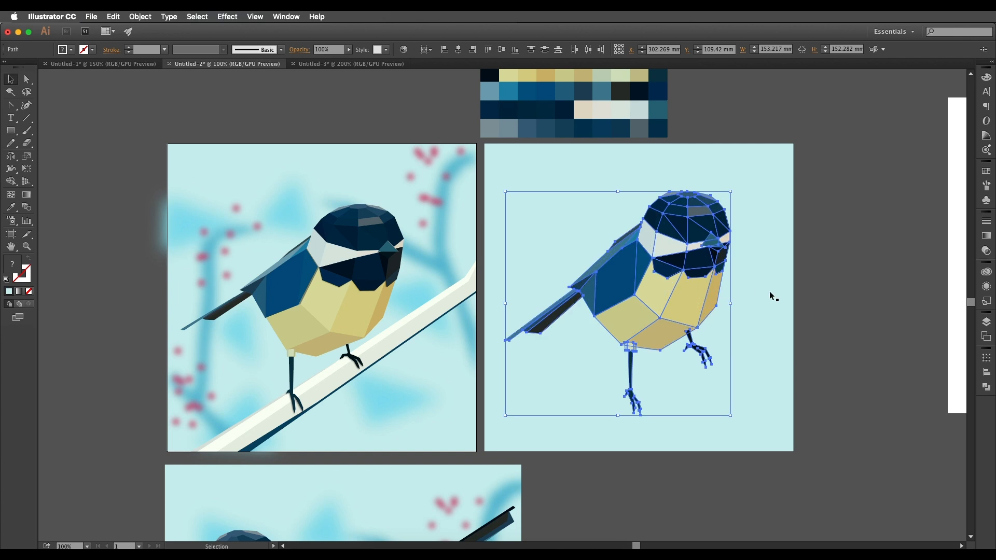
click(802, 335)
Examine the coloured bird and the reference up close, comparing the shadows around the bib, beak and wing edge.
drag(726, 353, 678, 340)
super+click(647, 346)
drag(615, 278, 683, 340)
scroll(739, 277, up, 2)
scroll(745, 328, down, 3)
key(a)
click(696, 384)
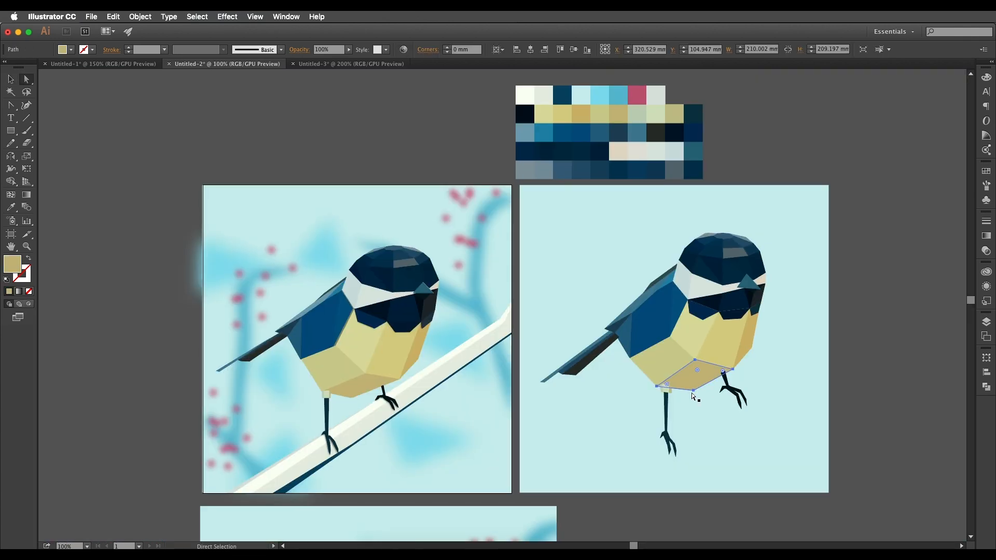
click(694, 391)
click(693, 394)
scroll(352, 326, up, 3)
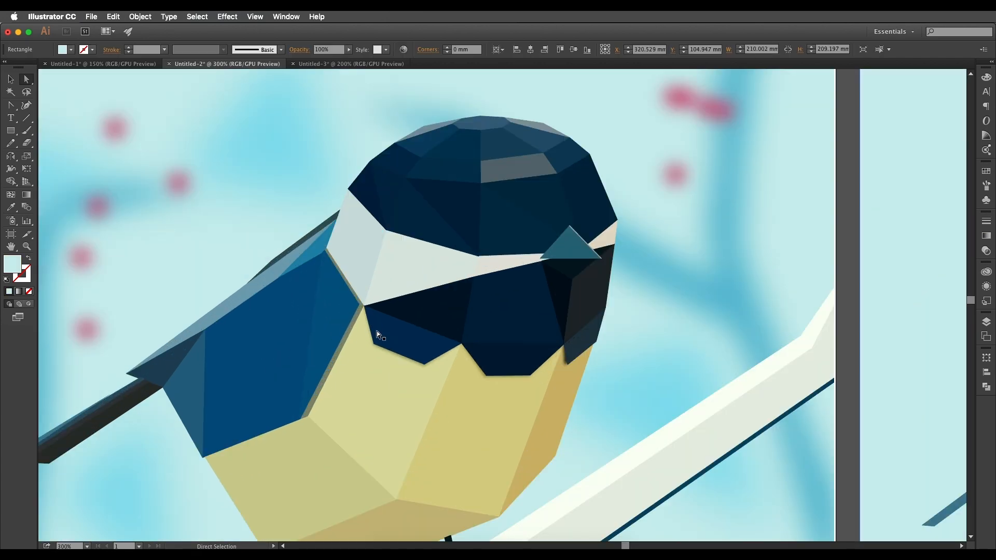
scroll(376, 331, down, 1)
drag(382, 328, 332, 340)
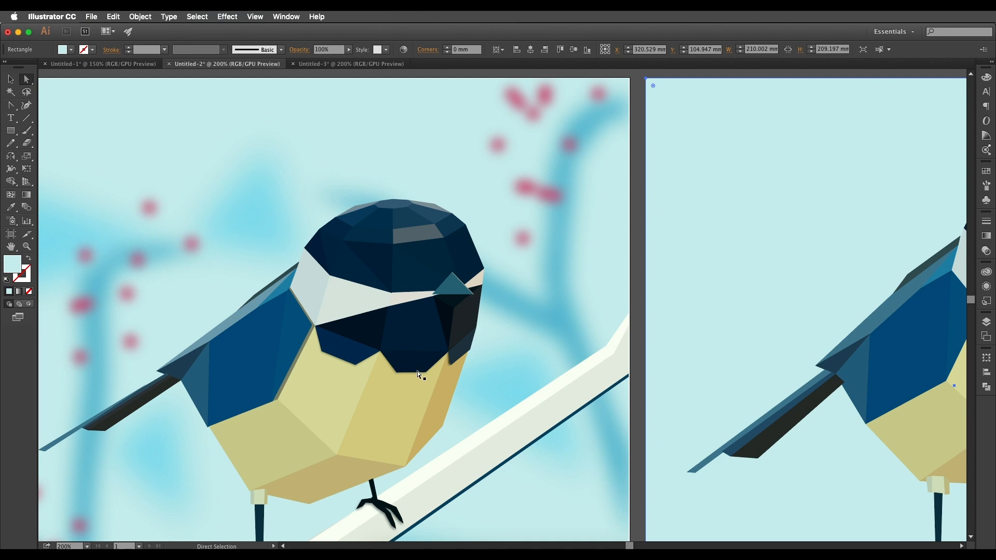
scroll(475, 284, up, 2)
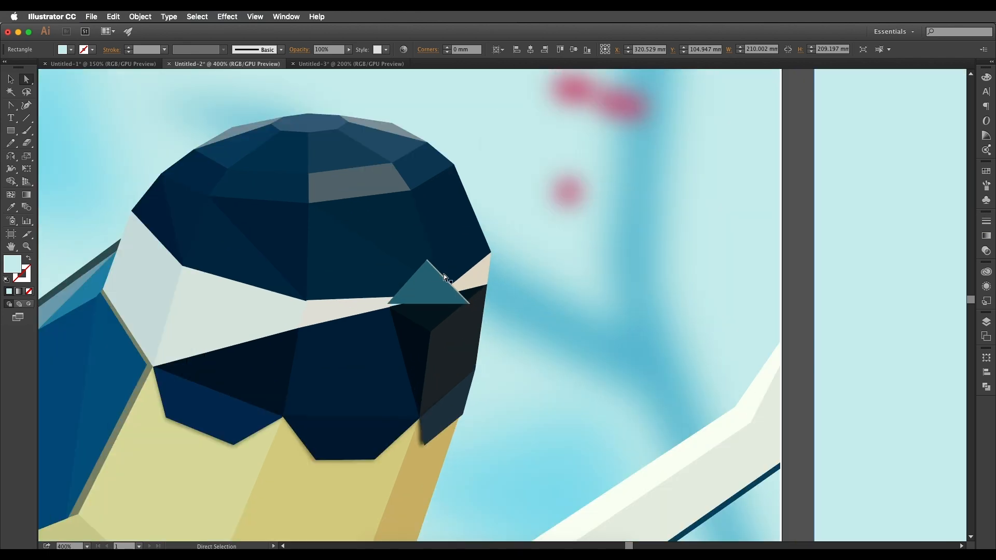
scroll(447, 282, down, 4)
scroll(583, 307, up, 3)
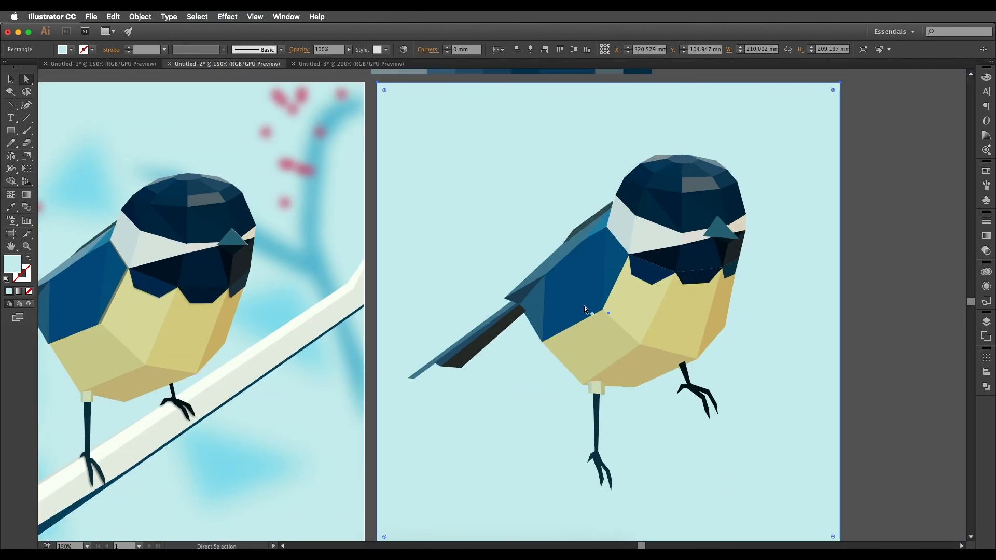
drag(647, 287, 565, 318)
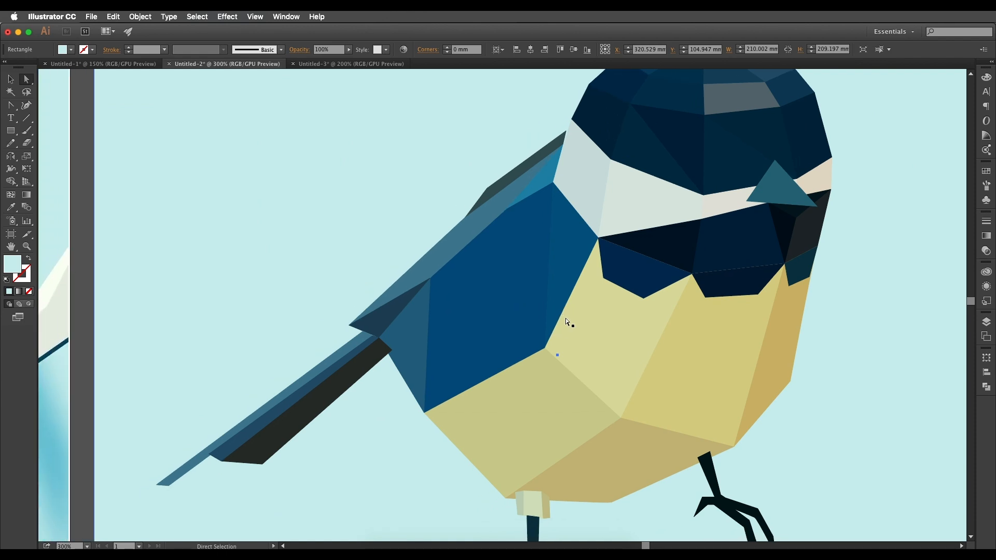
Draw a triangular Pen facet from the bib corner to the belly corner and the wing's lowest point, filled with the belly's ochre.
key(p)
click(600, 240)
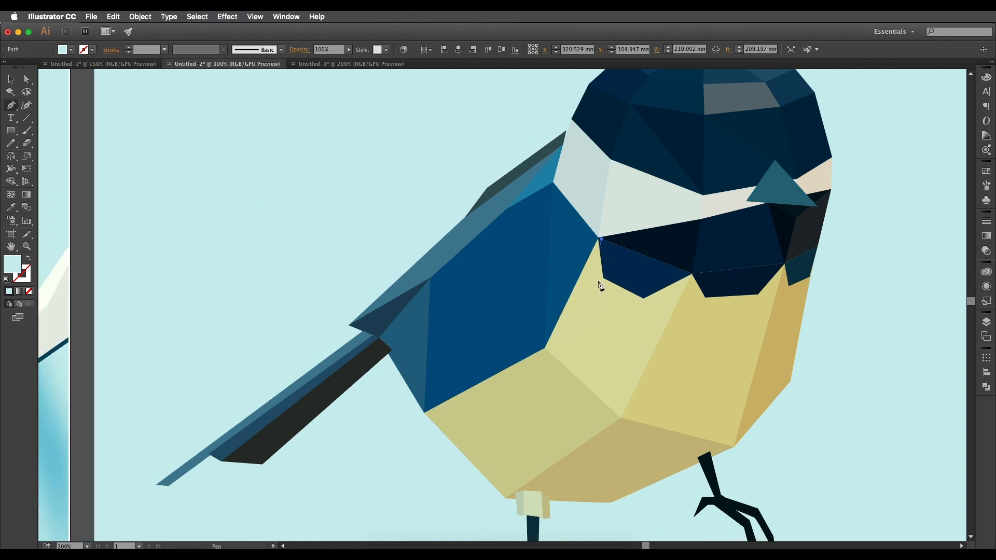
click(550, 352)
click(424, 413)
click(600, 239)
key(i)
click(788, 321)
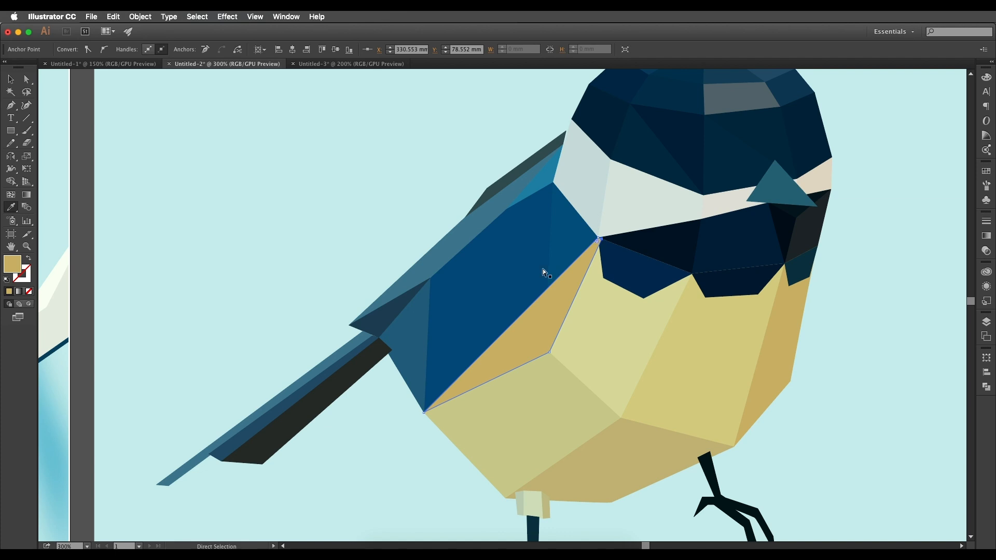
Send the new ochre facet backward behind the wing, keeping it above the background square.
key(ctrl+shift+bracketleft)
key(v)
click(438, 214)
drag(458, 258, 661, 270)
scroll(666, 273, down, 1)
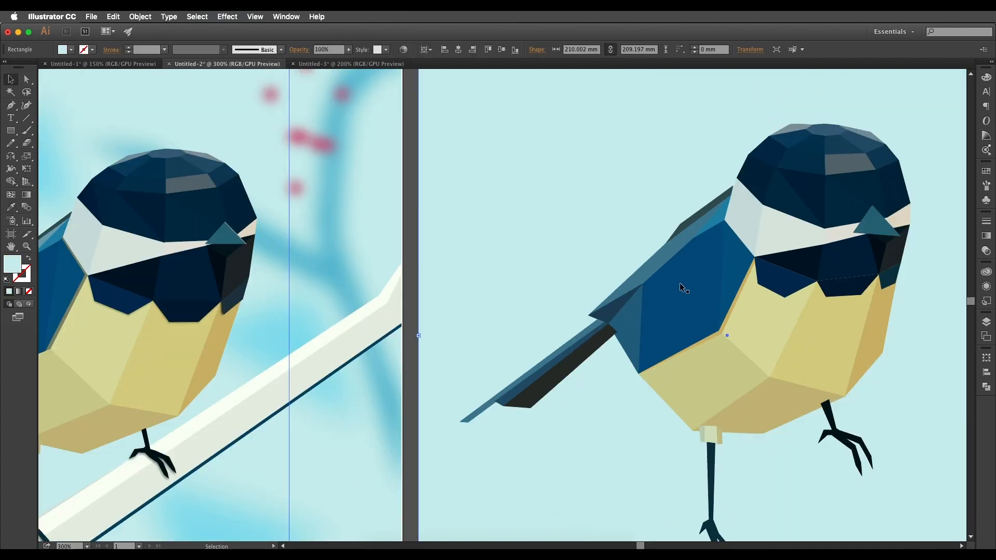
Recolour the facet behind the wing with grey-olive #848a6f sampled from the reference bird's wing shadow.
click(729, 308)
key(i)
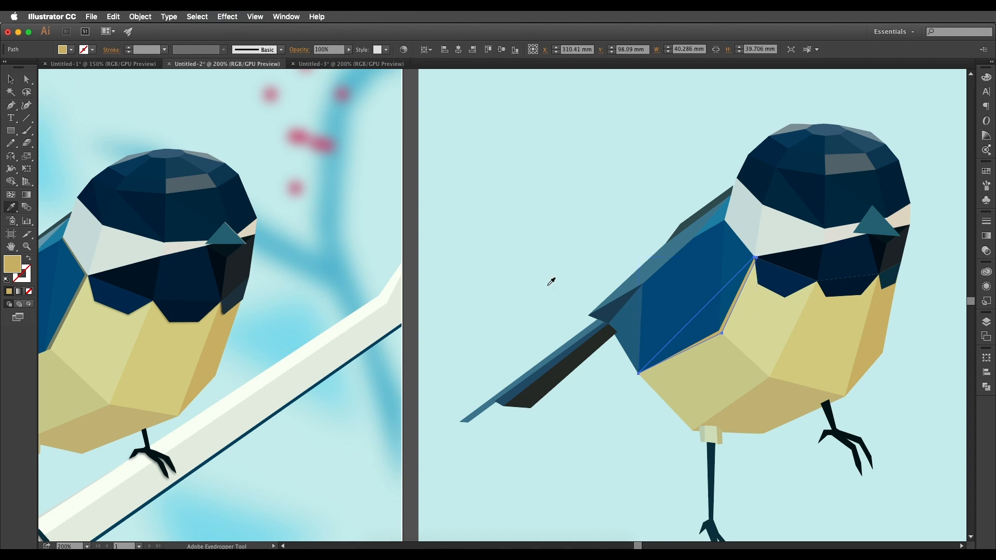
click(65, 320)
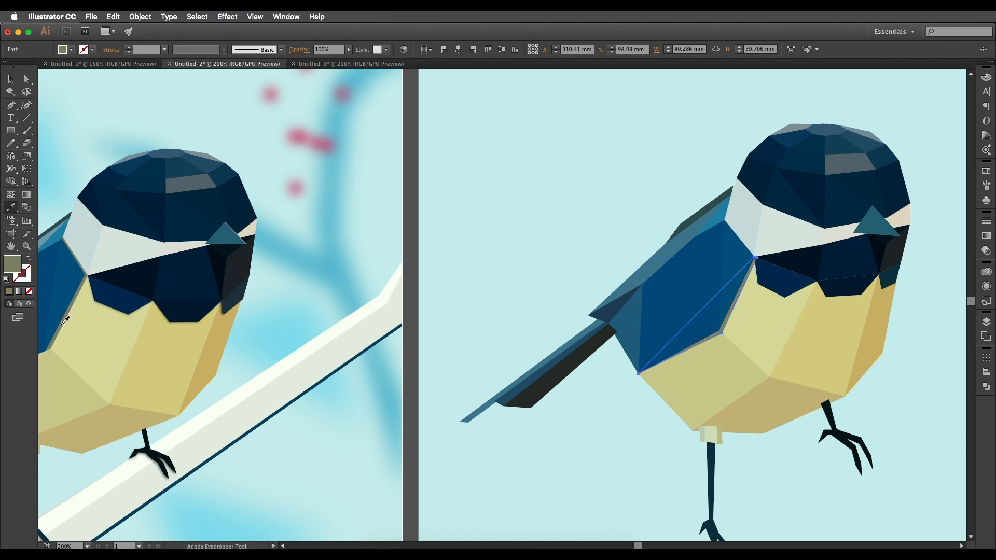
double_click(10, 269)
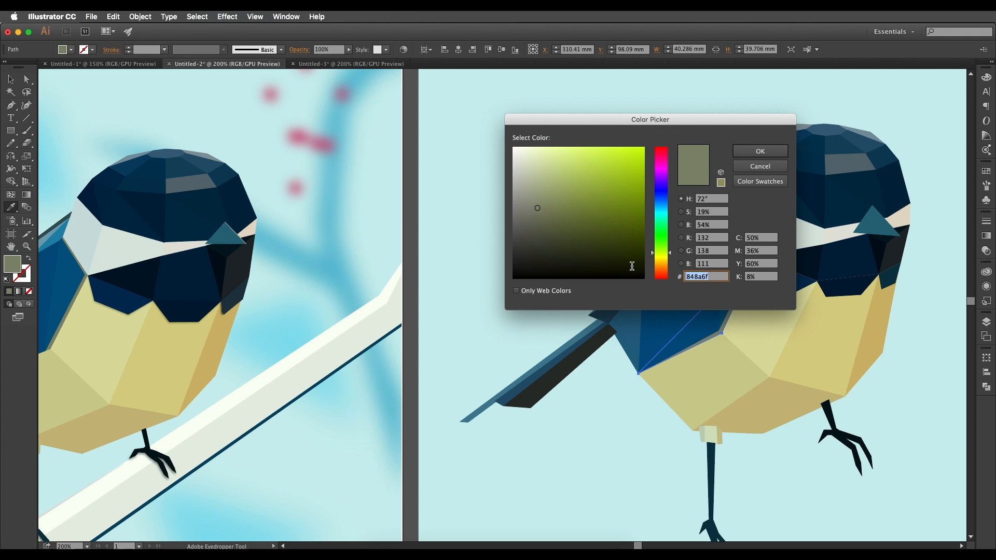
click(760, 150)
Place a copy of the wing-side bib facet slightly below and behind it, filled with the near-black of the facet above.
drag(794, 245, 768, 196)
drag(234, 223, 320, 288)
click(11, 80)
drag(733, 262, 527, 289)
drag(600, 334, 631, 302)
scroll(644, 300, up, 2)
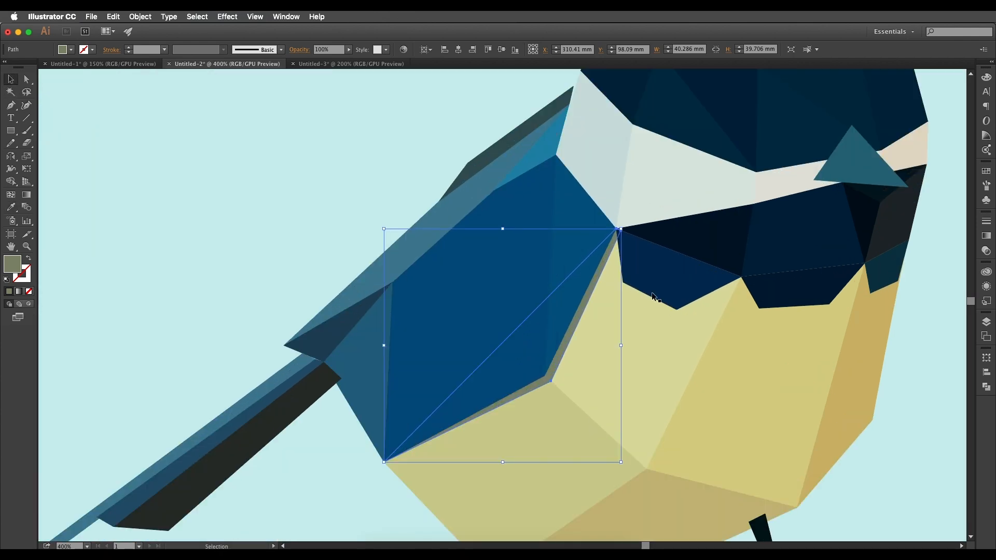
click(662, 300)
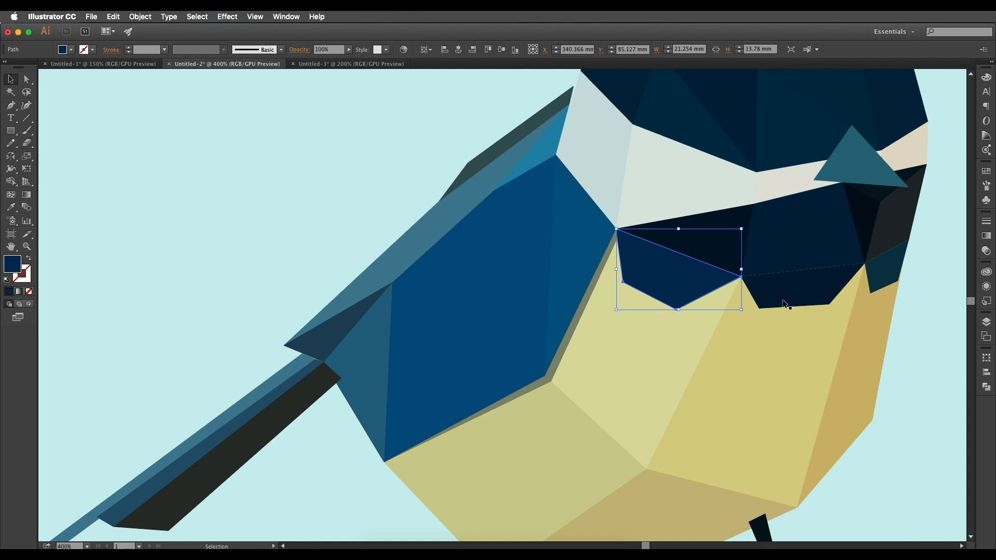
drag(684, 294, 684, 298)
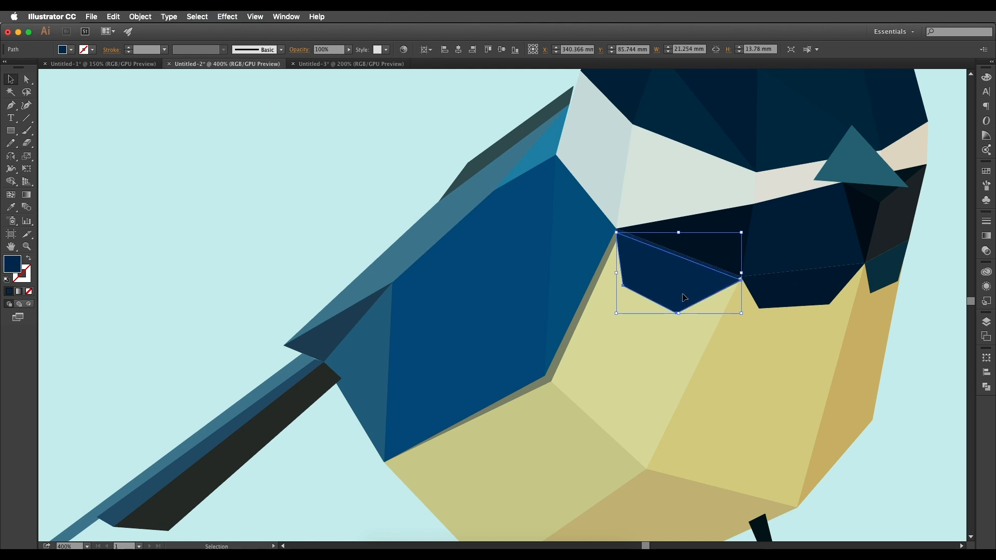
key(i)
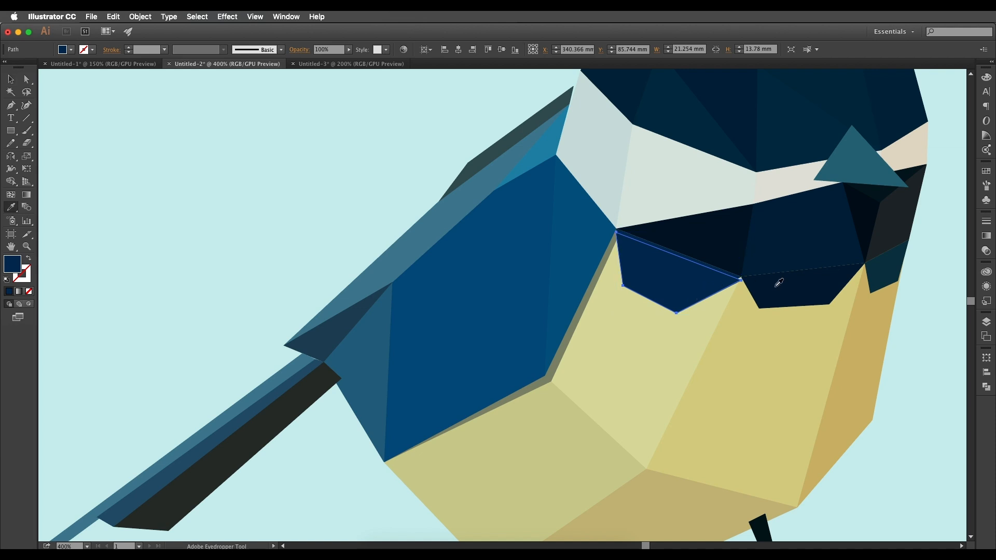
click(708, 244)
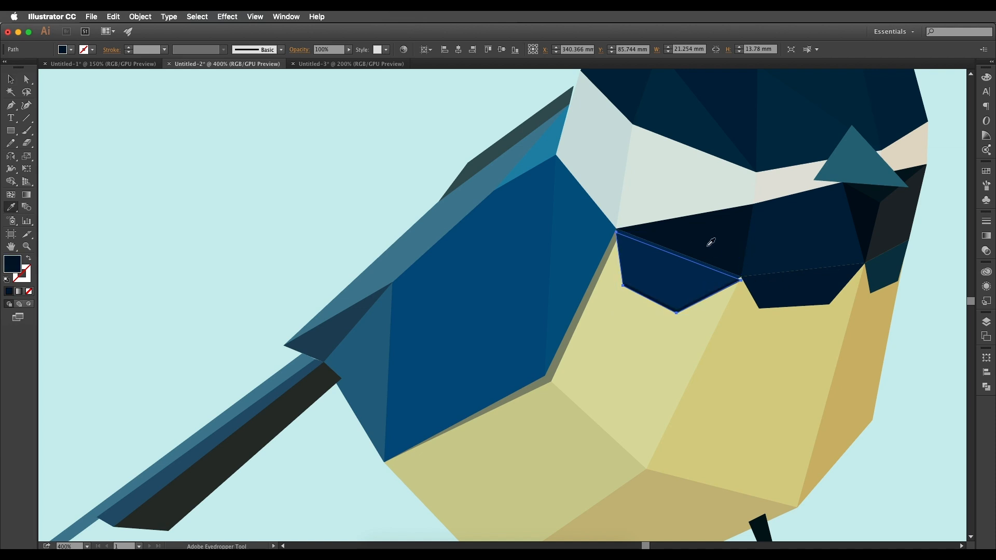
Apply a Gaussian Blur with a radius of 6.3 pixels to the near-black bib copy.
click(228, 17)
mouse_move(286, 216)
click(407, 217)
click(558, 171)
drag(600, 149, 597, 152)
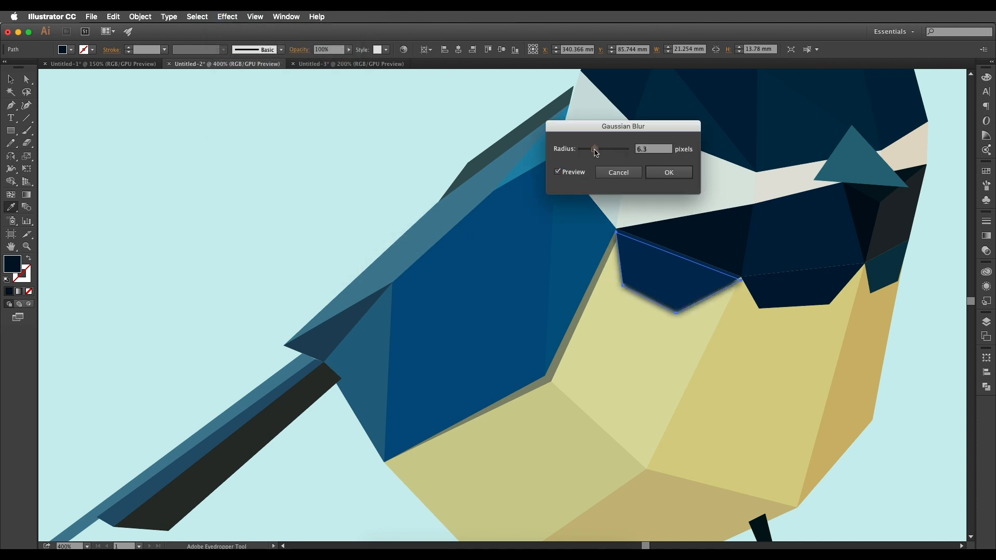
click(669, 172)
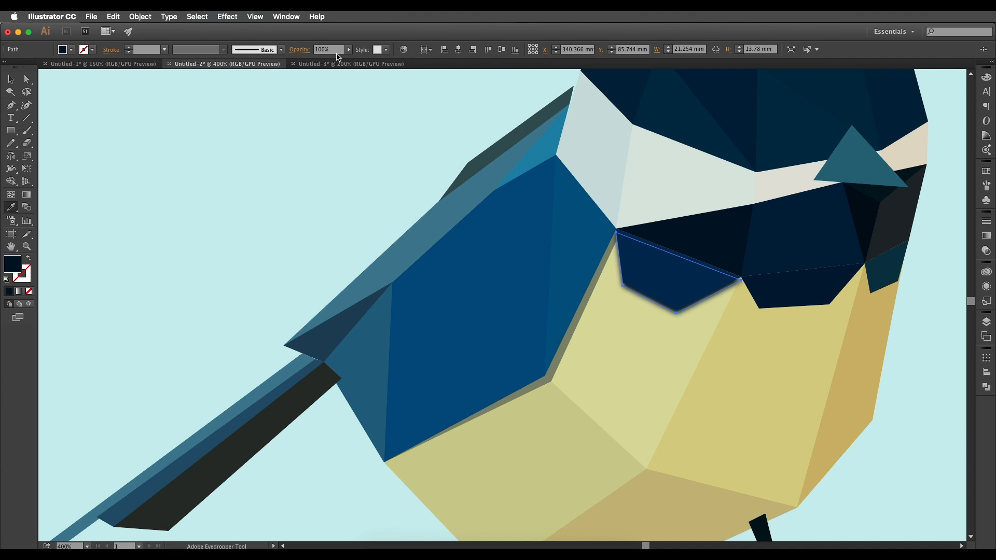
Set the blurred near-black bib copy to Multiply blending at 48% opacity.
click(298, 50)
click(213, 66)
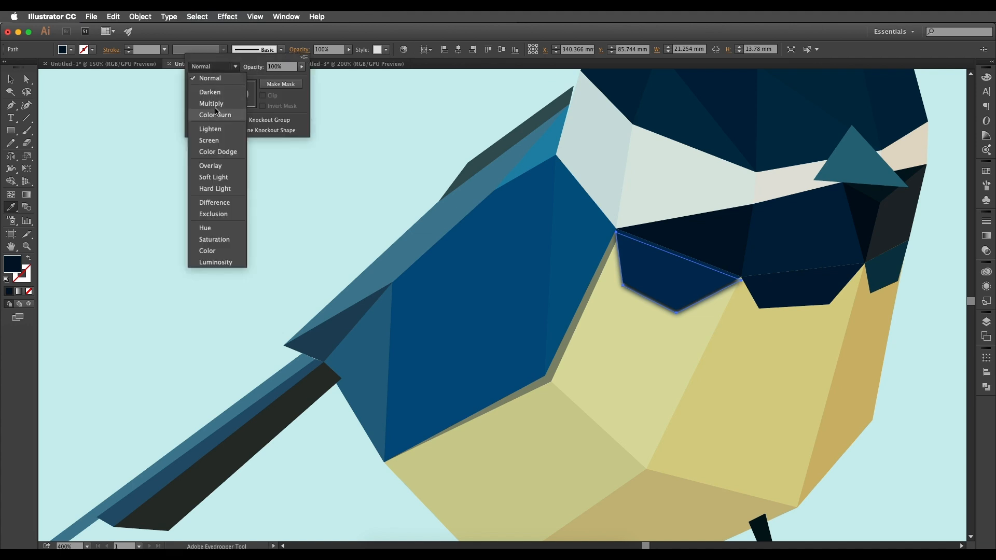
click(209, 90)
click(302, 66)
drag(298, 79, 277, 80)
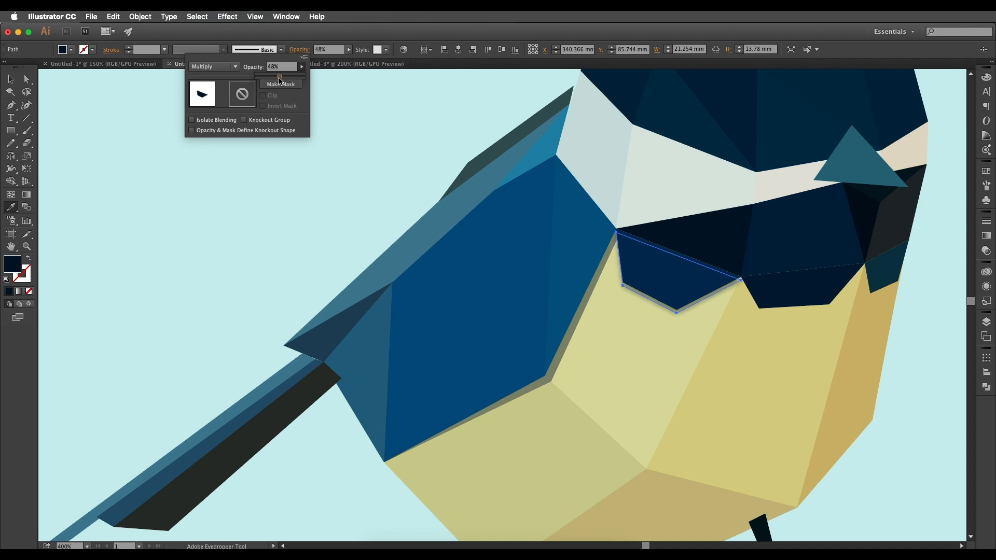
click(8, 80)
click(10, 82)
Compare the new bib shadow with the shadow under the reference bird's bib.
scroll(189, 174, down, 1)
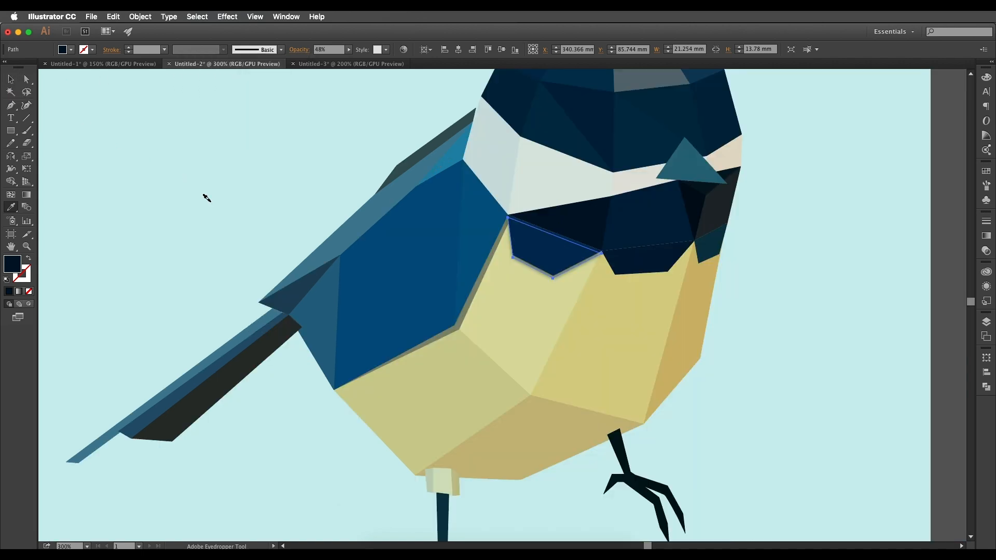
drag(284, 262, 793, 282)
scroll(377, 327, up, 2)
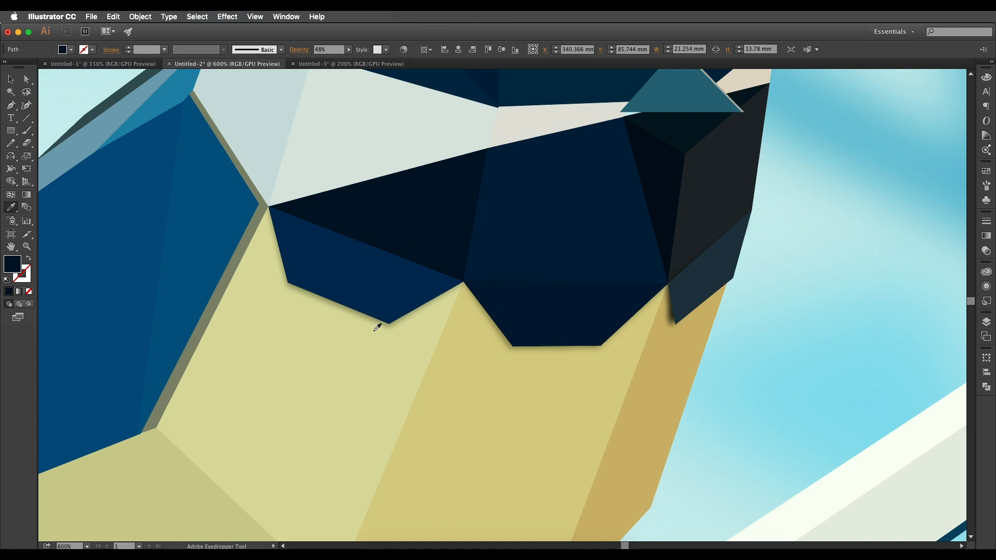
scroll(370, 325, down, 3)
scroll(540, 271, right, 10)
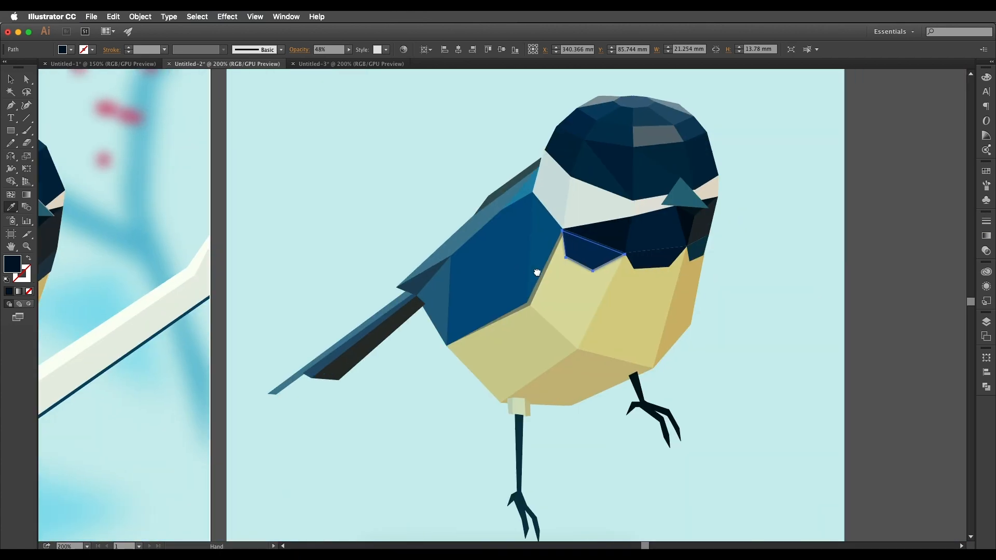
key(v)
click(743, 275)
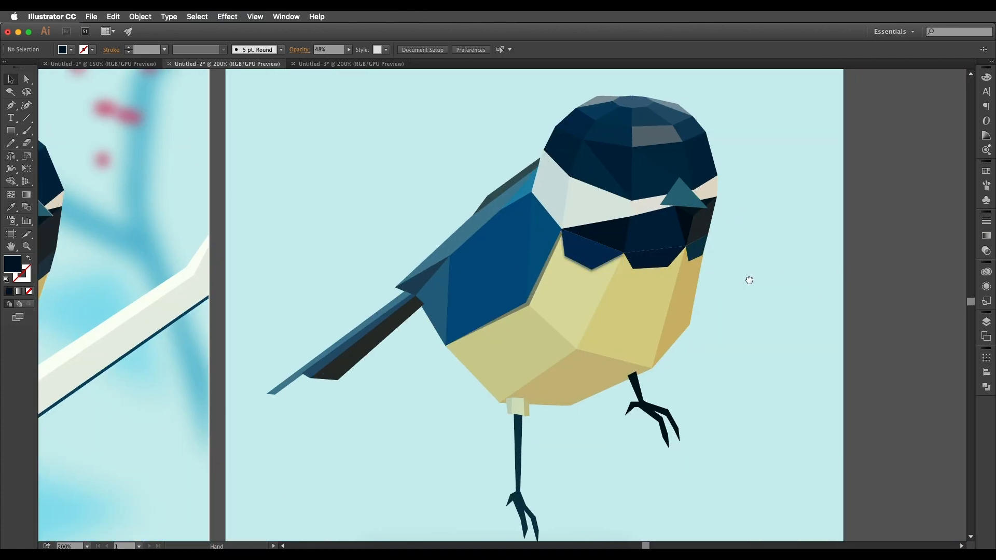
scroll(741, 263, left, 5)
scroll(741, 264, up, 5)
scroll(648, 288, down, 3)
Lower the opacity of the shadow under the wing-side bib facet to 40%.
click(640, 282)
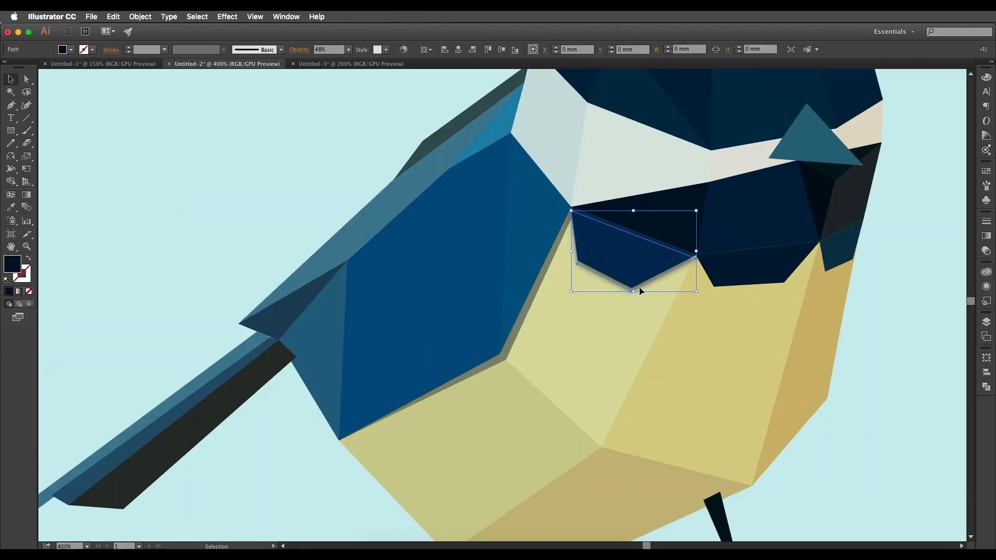
click(348, 49)
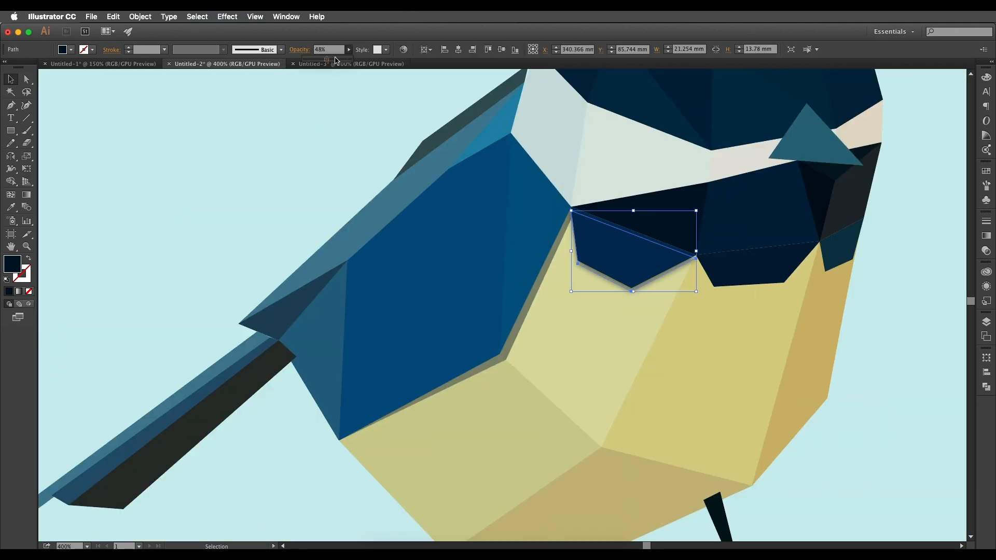
drag(320, 61, 319, 61)
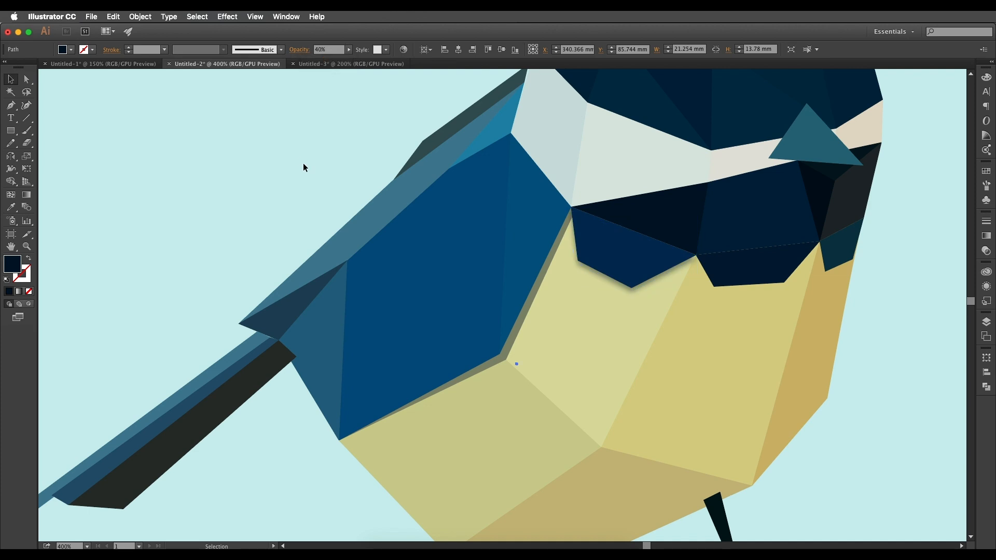
Place a copy of the middle bib facet slightly below and to the left of the original.
scroll(311, 208, right, 5)
click(577, 295)
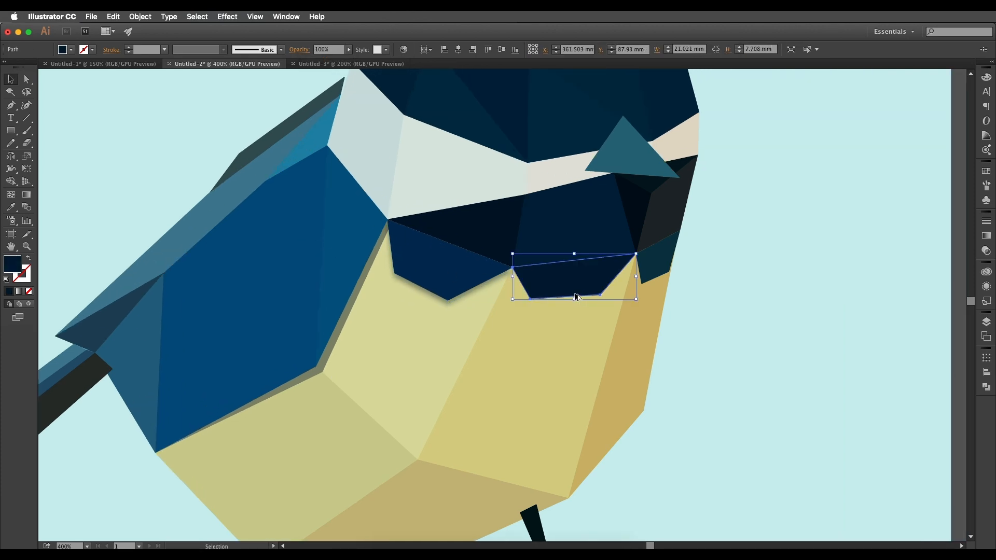
scroll(577, 294, up, 1)
drag(562, 292, 558, 299)
Turn the middle facet copy into a shadow behind the facet, with a 7.1-pixel Gaussian Blur and 30% opacity.
click(227, 16)
mouse_move(256, 213)
click(396, 213)
key(Return)
key(super+[)
drag(348, 50, 318, 62)
Place a slightly offset copy of the beak-side bib facet behind it, filled with the near-black of the facet above.
drag(696, 260, 692, 262)
key(super+[)
key(i)
click(668, 186)
Apply a Gaussian Blur with a radius of 7.1 pixels to the beak-side copy and set its opacity to 43%.
click(227, 16)
mouse_move(259, 215)
click(396, 214)
key(Return)
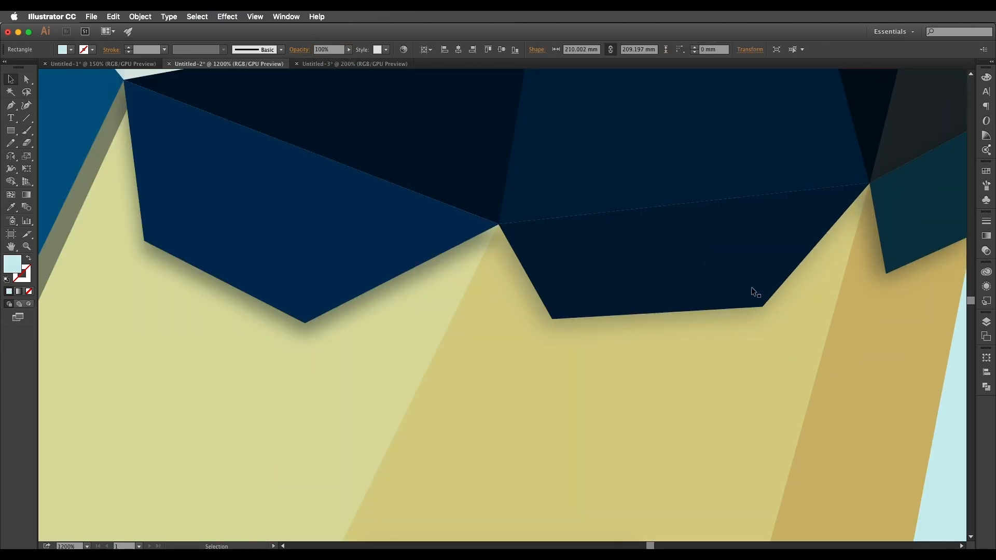
scroll(733, 297, down, 2)
Set the middle bib shadow's Gaussian Blur radius to 3.4 pixels and its opacity to 48%.
click(731, 307)
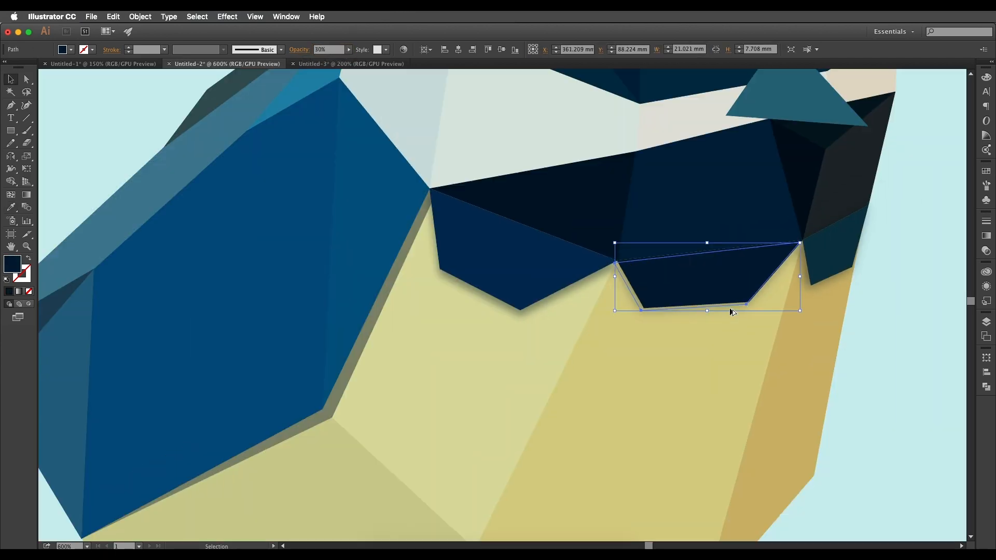
scroll(730, 309, up, 1)
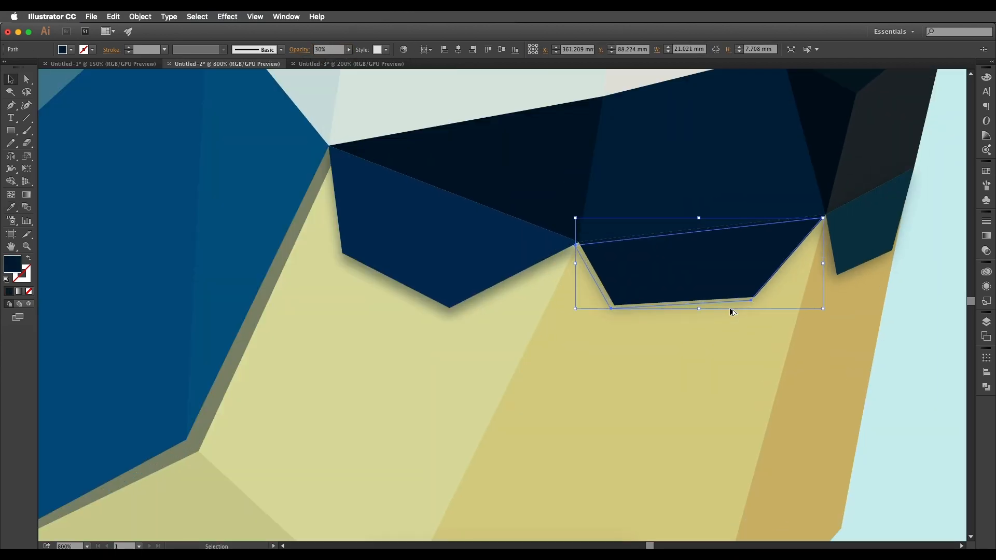
click(985, 288)
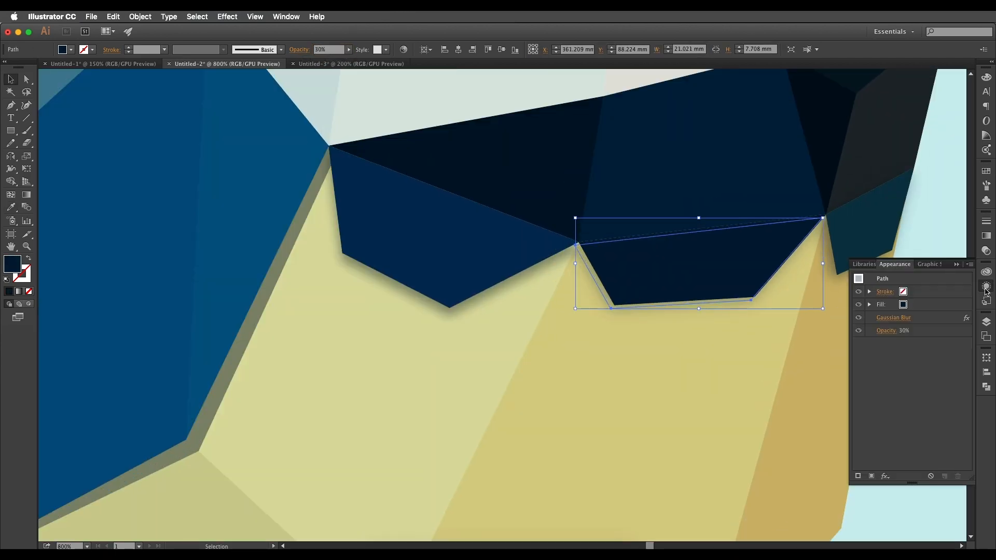
click(893, 319)
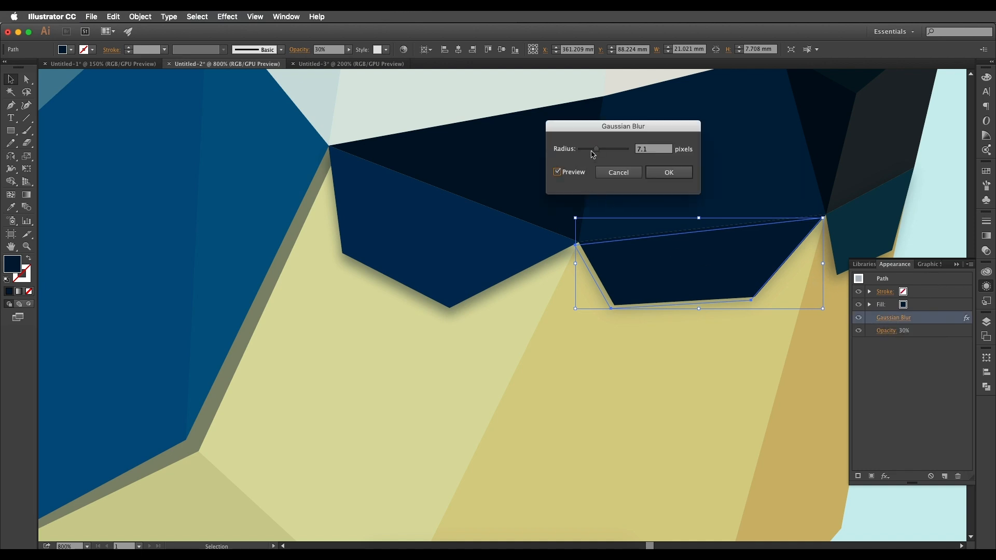
drag(590, 152, 589, 152)
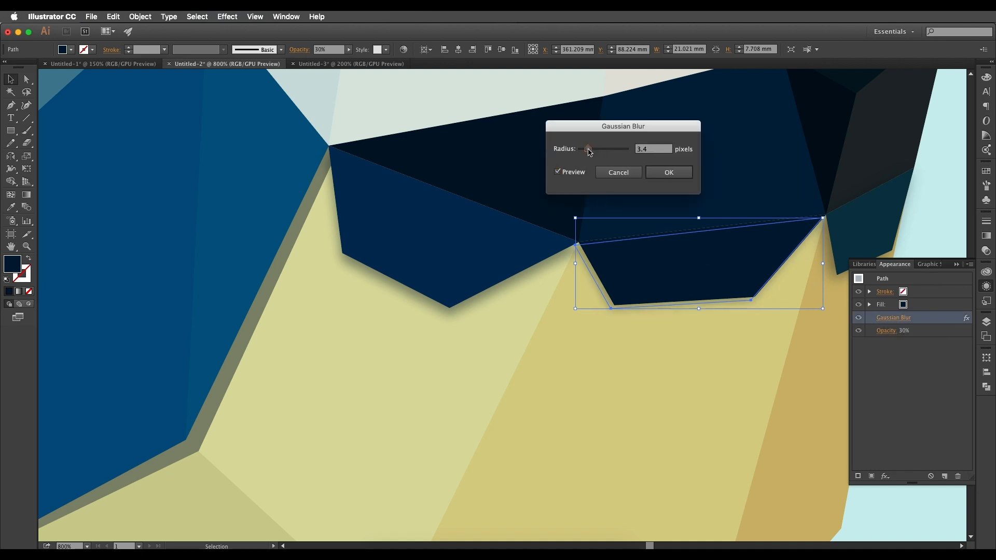
click(668, 172)
drag(350, 50, 327, 62)
Stretch the beak-side bib shadow slightly upward to a height of about 10 mm.
scroll(726, 283, right, 5)
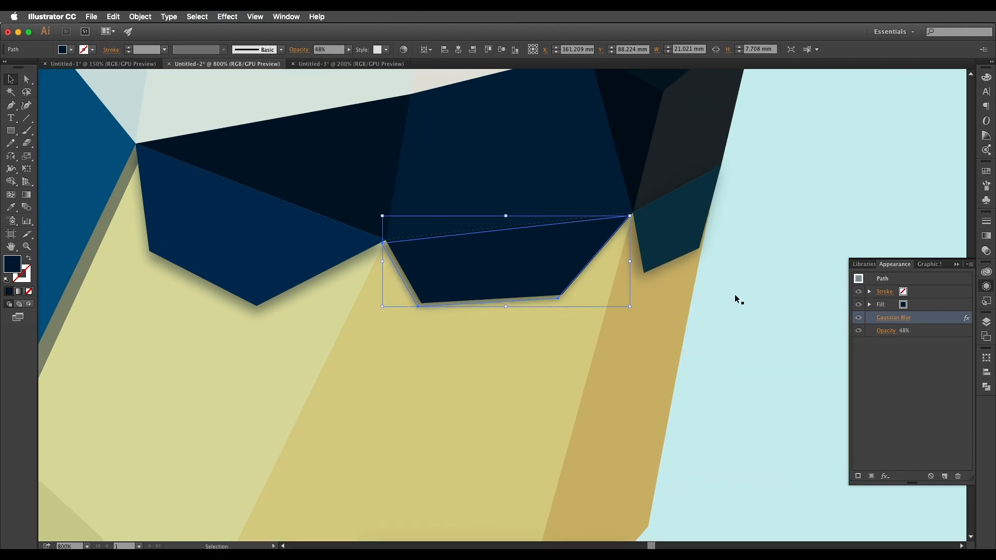
click(655, 271)
drag(672, 169, 673, 164)
Set the beak-side bib shadow's Gaussian Blur radius to 4 pixels and adjust its opacity.
click(884, 322)
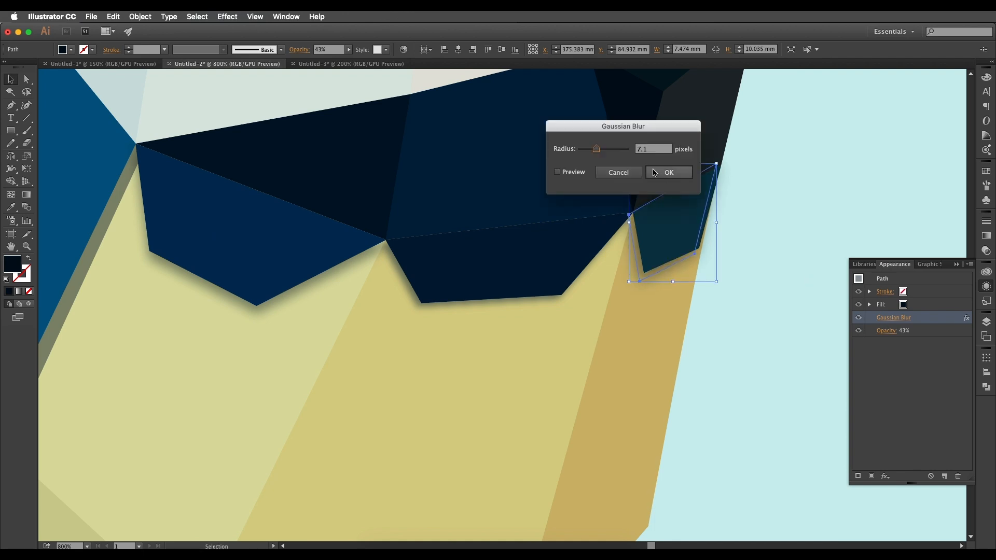
click(589, 150)
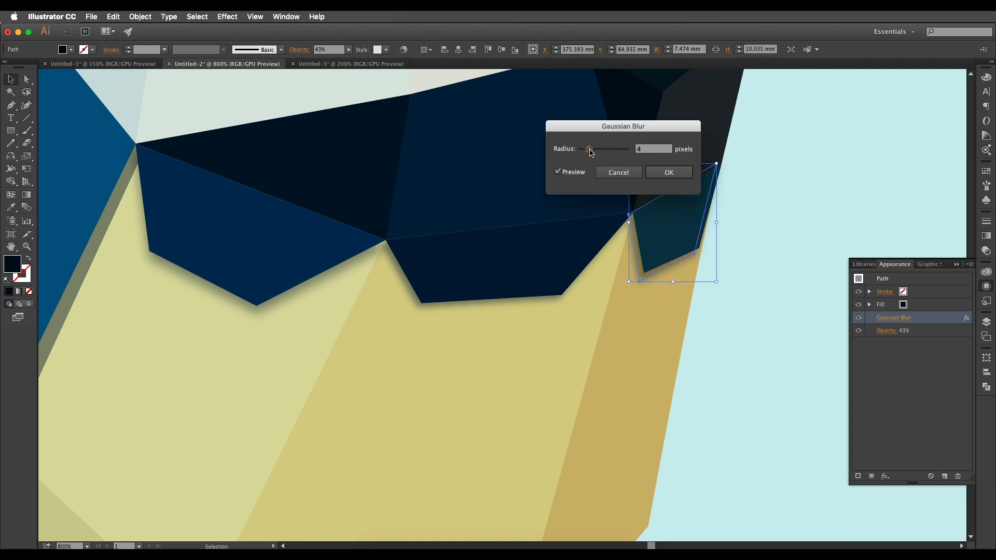
click(668, 172)
click(348, 50)
mouse_move(325, 60)
mouse_down()
mouse_move(313, 61)
mouse_move(323, 61)
mouse_up()
click(744, 236)
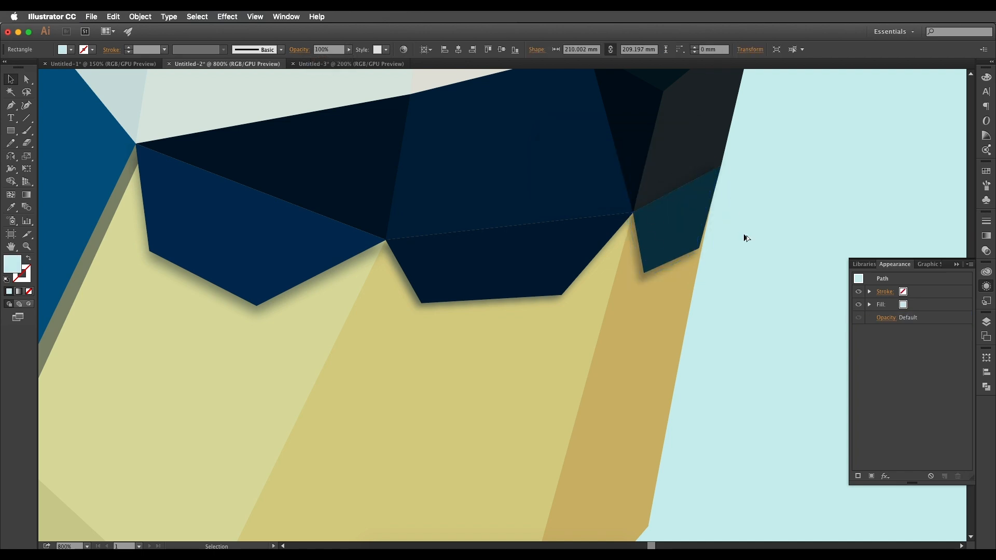
Place a copy of the teal beak triangle slightly offset behind it, filled with a pale beige sampled from the face stripe.
key(super+minus)
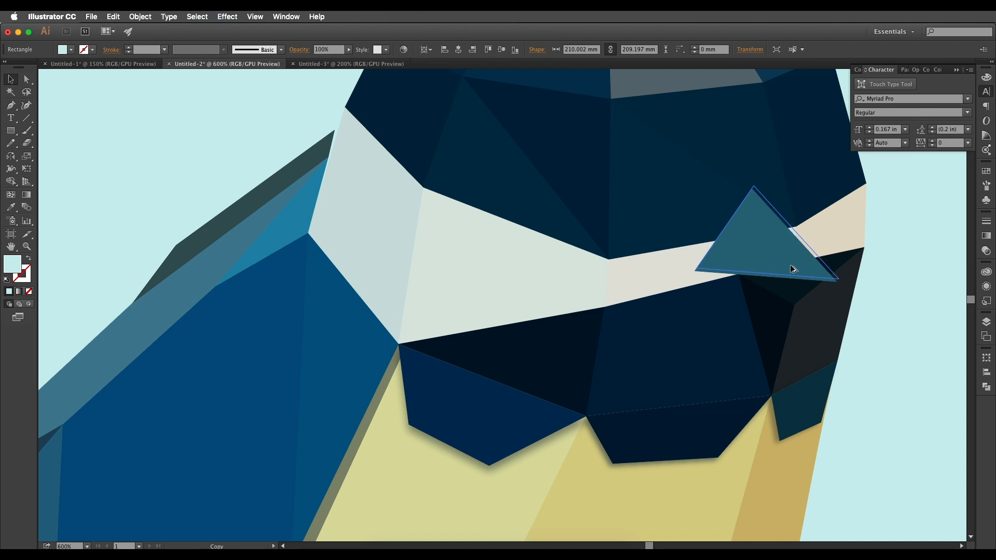
drag(790, 265, 791, 266)
scroll(793, 238, up, 1)
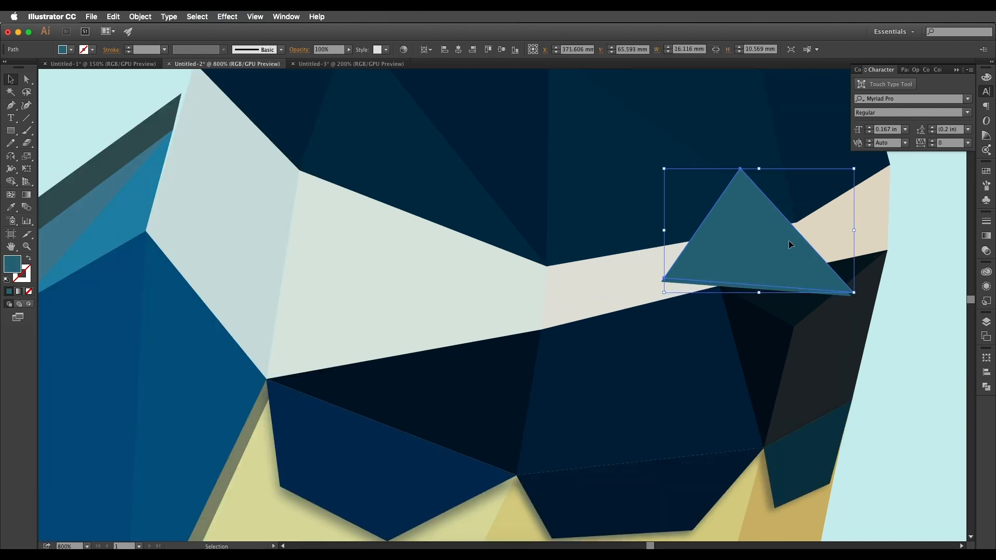
key(v)
key(i)
click(622, 278)
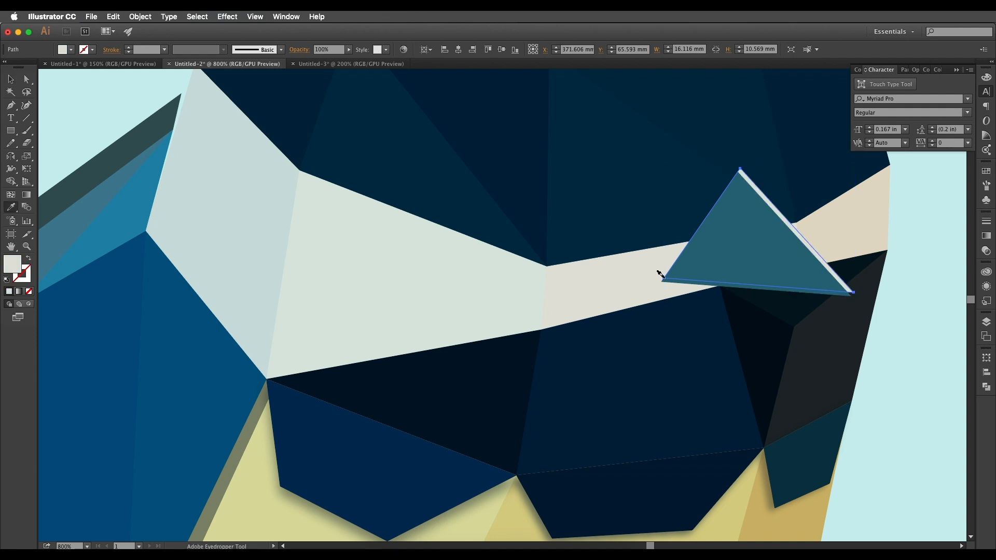
scroll(660, 280, down, 2)
key(v)
click(839, 299)
Nudge the pale beak highlight slightly down behind the teal beak triangle.
scroll(840, 299, down, 3)
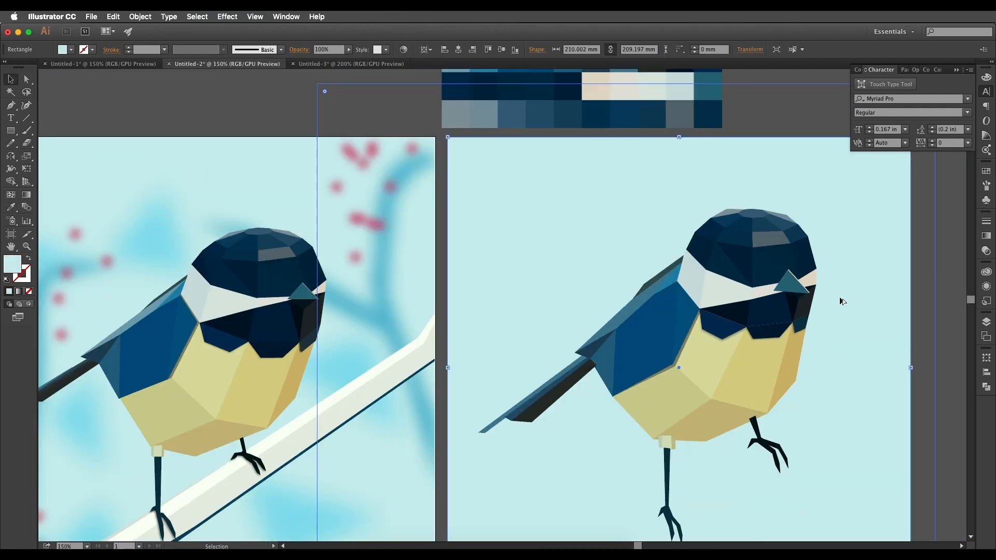
scroll(817, 293, up, 1)
scroll(803, 287, up, 8)
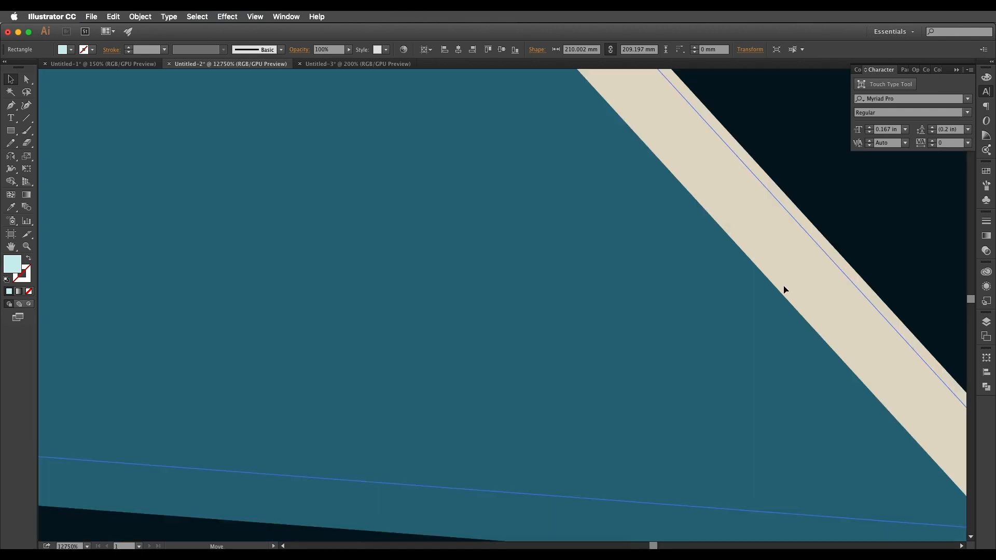
click(789, 285)
drag(791, 280, 793, 289)
scroll(793, 289, down, 3)
Move one corner anchor of the pale beak highlight slightly up and to the left.
scroll(696, 165, up, 5)
key(a)
click(673, 234)
drag(673, 234, 663, 223)
scroll(669, 225, down, 10)
click(807, 307)
scroll(773, 295, up, 4)
scroll(723, 278, up, 2)
Fine-tune the position of the pale beak highlight along the beak's edge and deselect it.
key(v)
click(727, 272)
drag(727, 273, 729, 273)
click(842, 254)
scroll(842, 255, down, 6)
drag(810, 346, 695, 329)
click(858, 355)
Examine the white branch under the reference bird's feet and its planes.
scroll(726, 363, left, 10)
scroll(519, 389, down, 3)
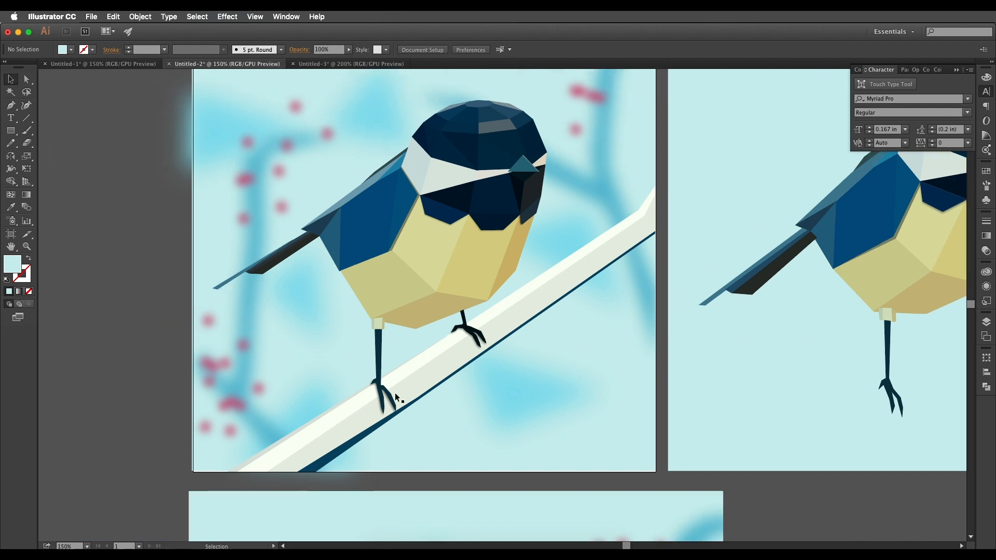
drag(489, 355, 376, 381)
key(p)
drag(434, 403, 450, 422)
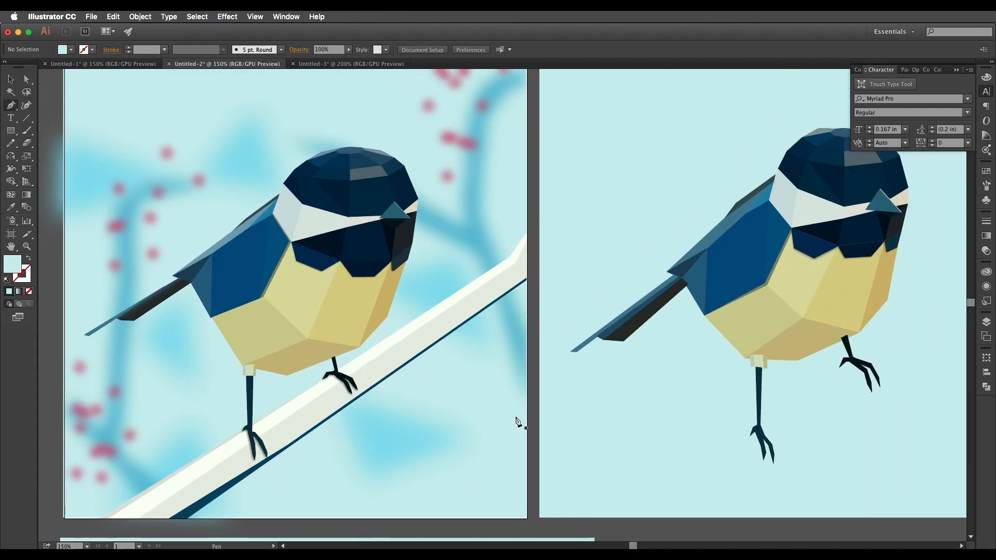
alt+scroll(680, 427, down, 1)
scroll(678, 404, right, 5)
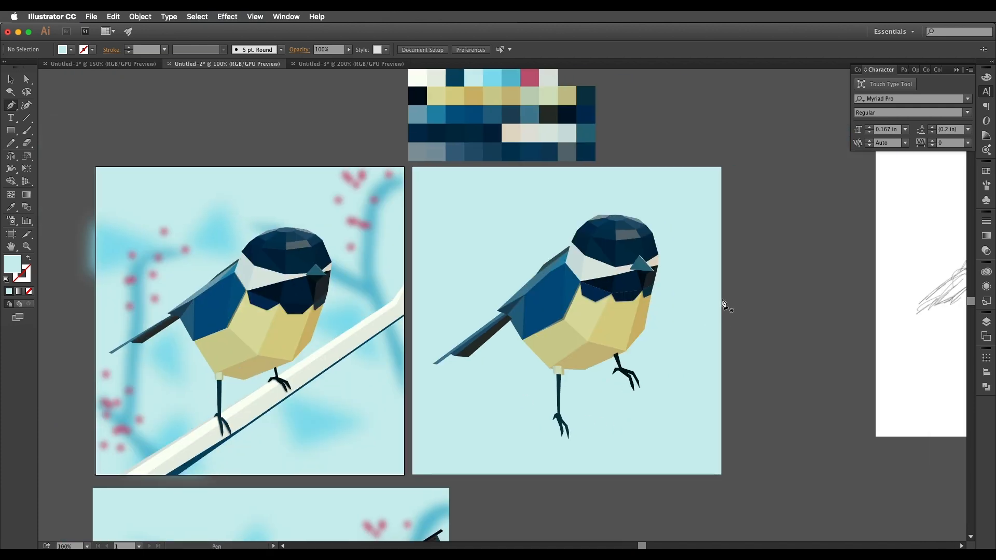
drag(714, 311, 723, 296)
Outline the branch's upper plane without fill, running diagonally under the feet from below the artboard to beyond its right edge.
click(516, 440)
click(426, 483)
click(439, 490)
key(shift+x)
click(553, 430)
click(719, 318)
drag(432, 463, 544, 414)
Outline the branch's front plane directly below the upper plane, sharing its edge, with a dark #1a1e1e stroke.
click(850, 263)
click(836, 282)
click(673, 397)
click(564, 451)
click(549, 443)
click(665, 384)
double_click(22, 273)
click(529, 263)
click(760, 151)
click(850, 263)
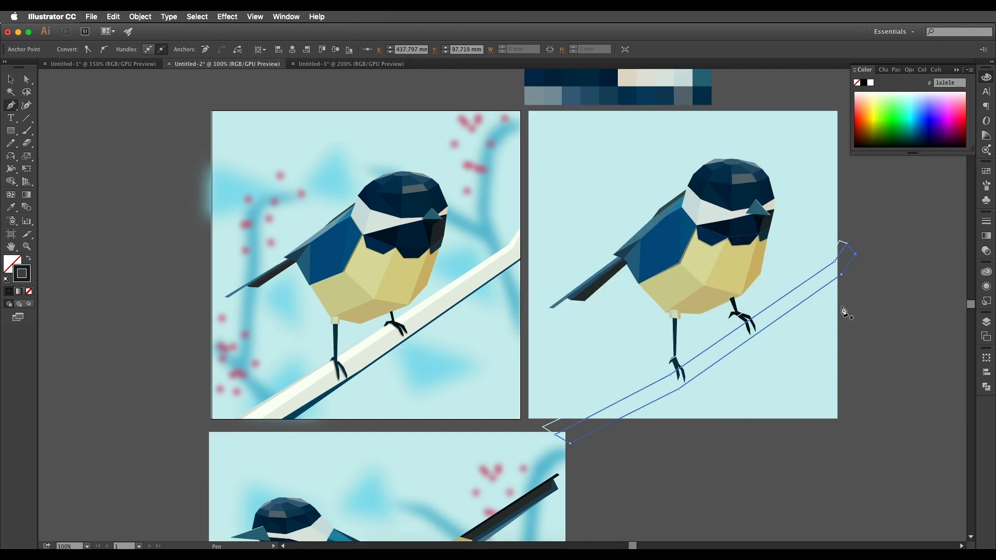
Change the stroke colour of the branch's upper plane to #192b2a.
key(v)
click(841, 251)
double_click(22, 273)
click(569, 259)
click(760, 151)
Outline a thin sliver along the branch's top edge, from its lower-left end to the bird's raised foot.
key(p)
key(super+equal)
click(560, 469)
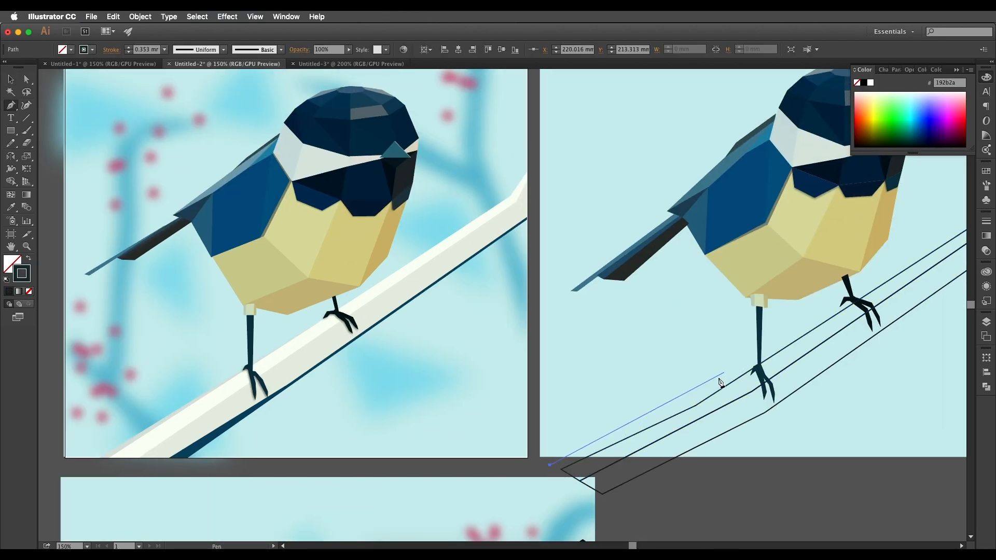
click(695, 405)
click(851, 304)
click(717, 386)
click(549, 465)
click(560, 468)
Outline a narrow underside strip along the lower edge of the branch's front plane, spanning the branch's full length.
scroll(560, 468, down, 1)
click(591, 477)
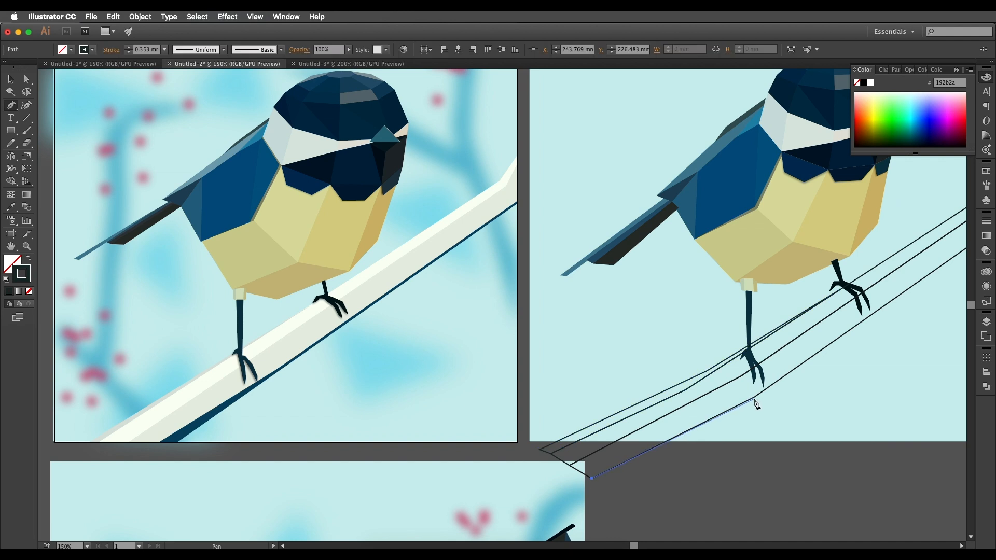
click(754, 396)
scroll(753, 396, right, 5)
click(810, 301)
click(830, 270)
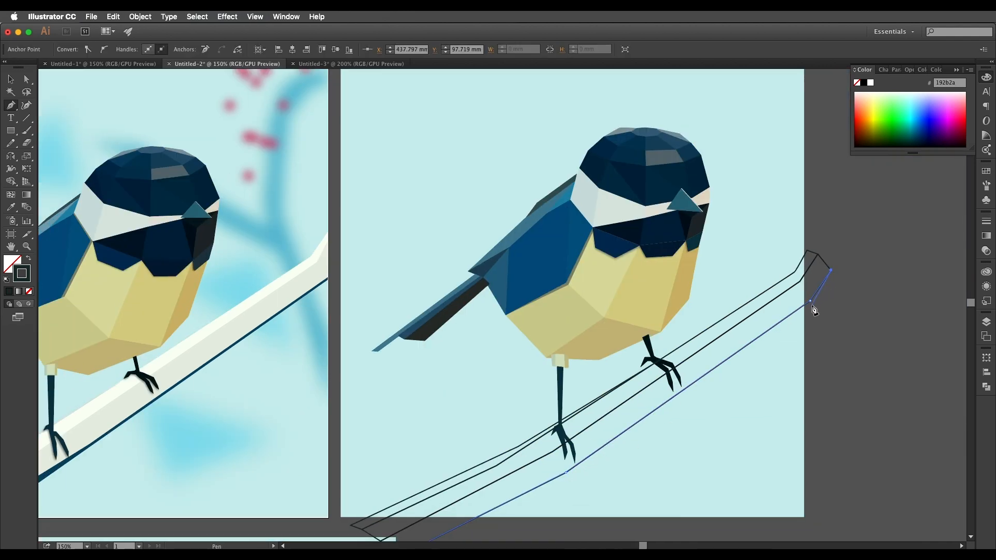
scroll(813, 309, down, 4)
scroll(813, 309, left, 5)
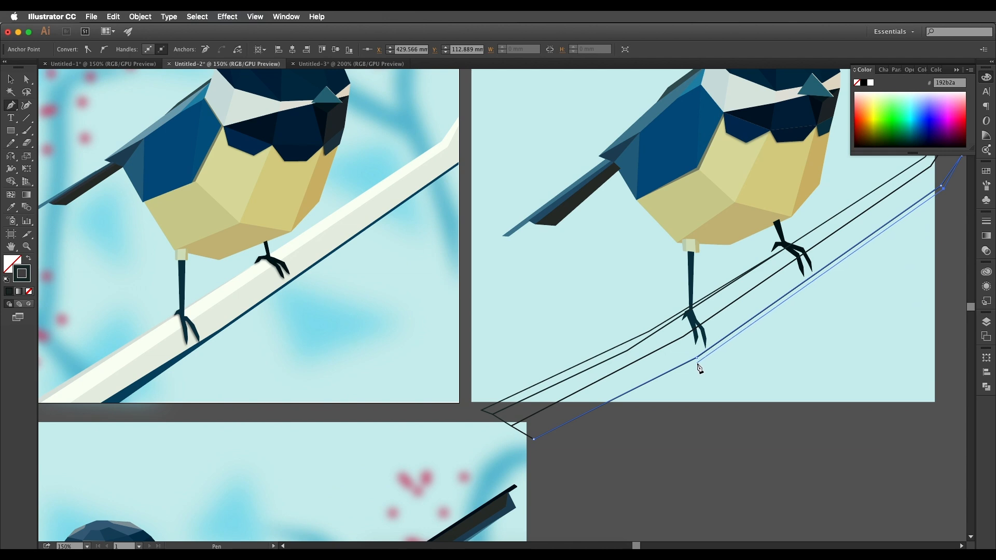
scroll(636, 406, down, 1)
scroll(636, 407, left, 2)
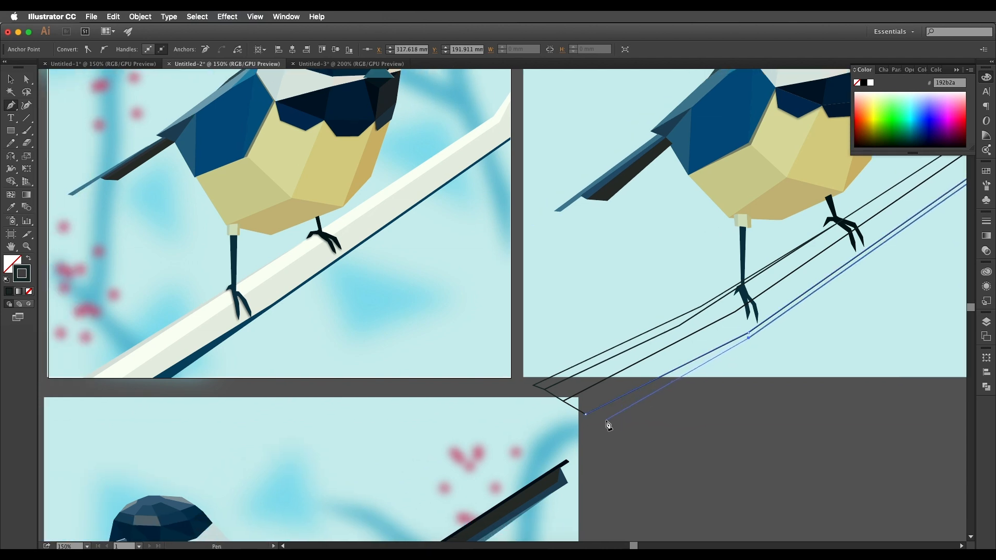
click(585, 414)
drag(696, 315, 692, 321)
key(super+minus)
key(super+minus)
key(super+equal)
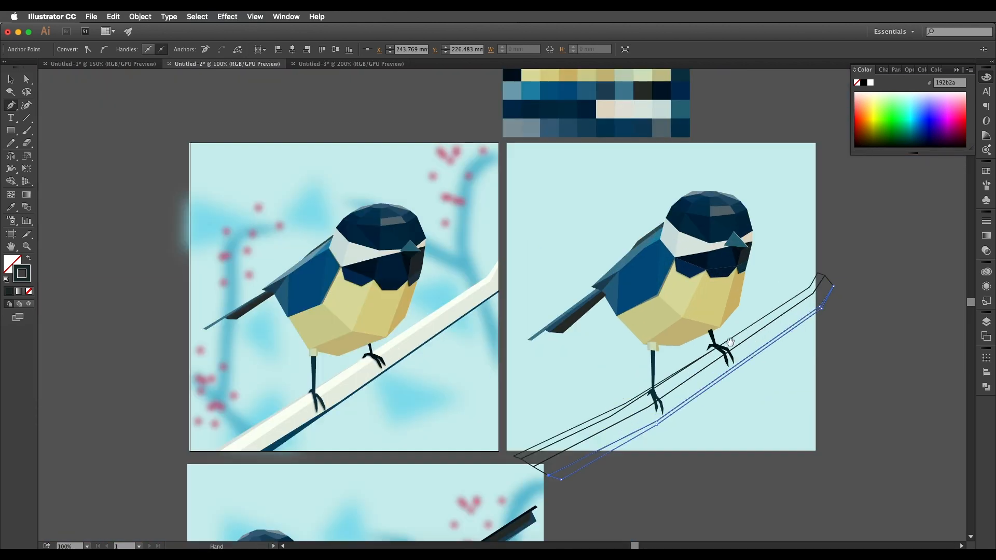
Fill the branch's upper plane with the near-white first swatch of the palette.
drag(732, 346, 792, 305)
key(b)
scroll(591, 327, left, 5)
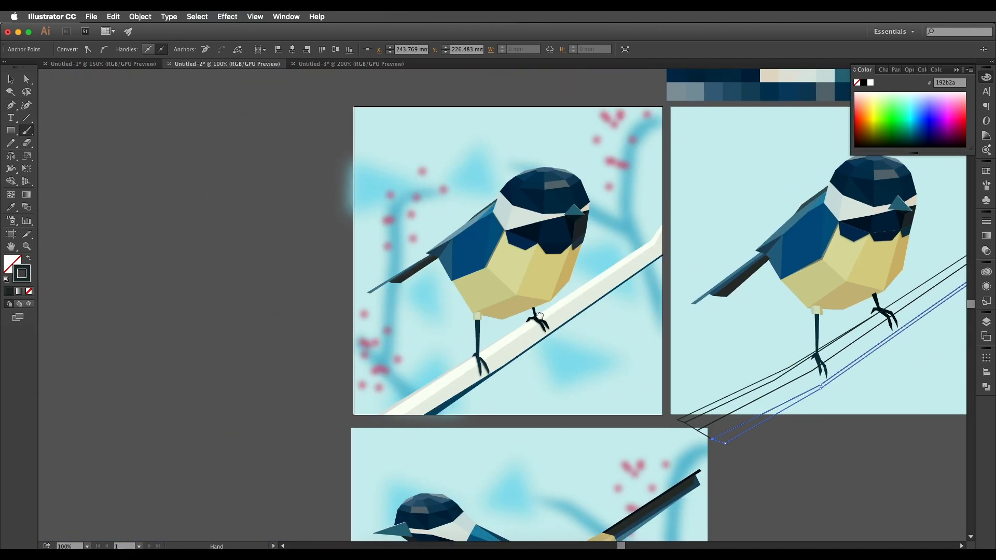
key(v)
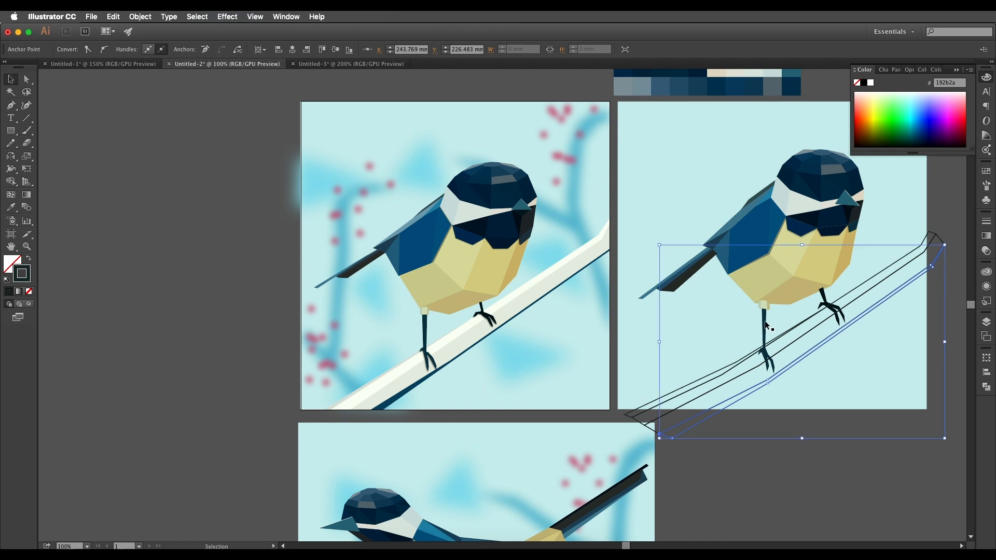
click(948, 251)
click(934, 237)
key(i)
drag(551, 275, 479, 346)
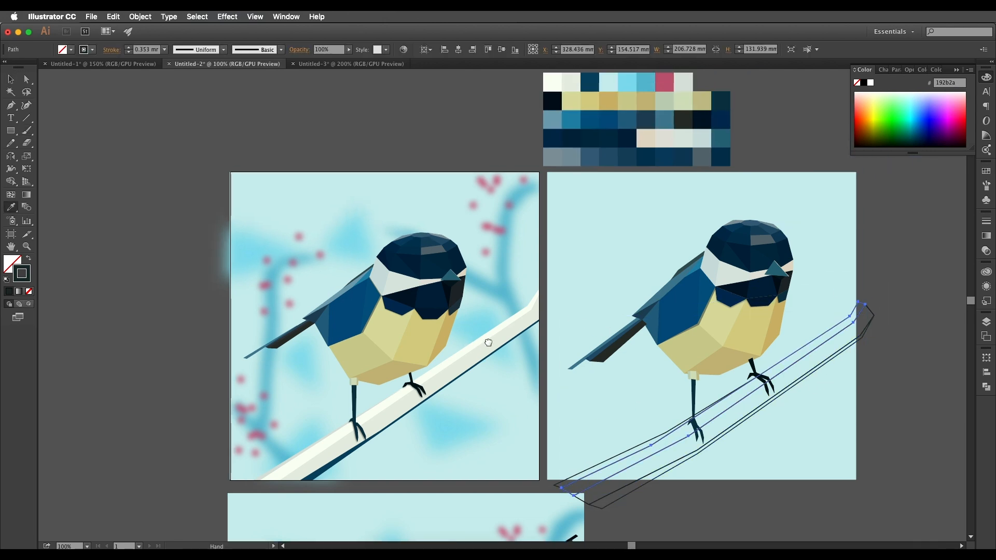
click(665, 139)
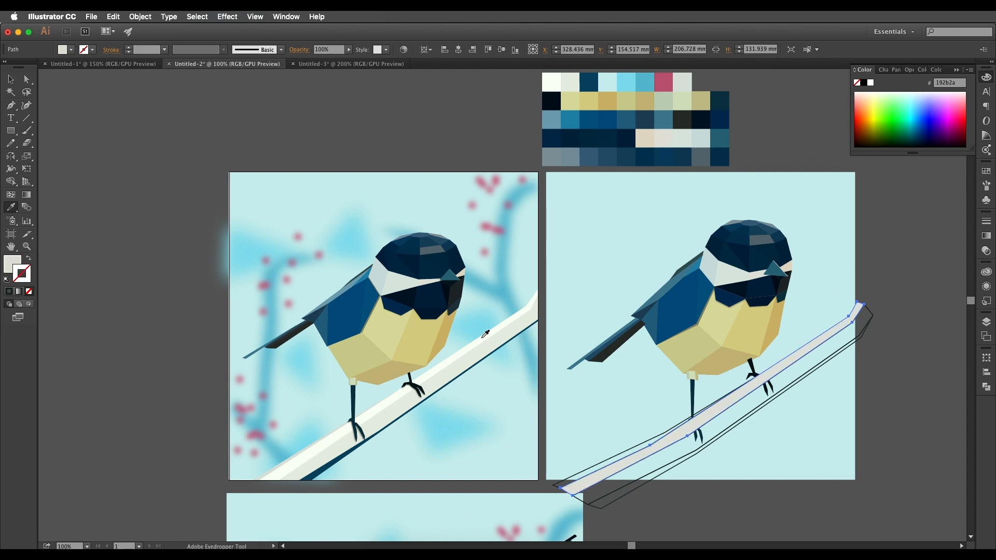
click(553, 85)
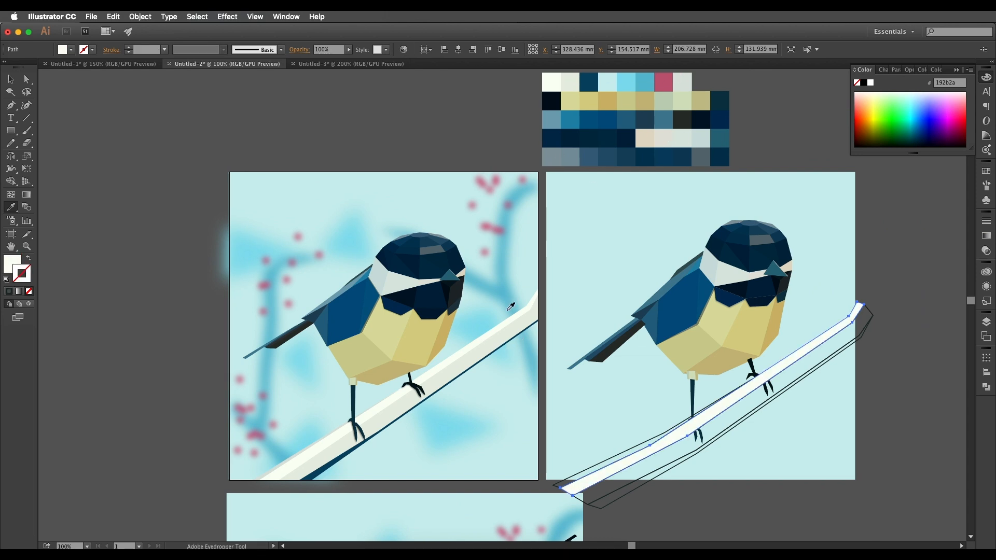
Fill the branch's front plane with the off-white sampled from the reference branch.
key(v)
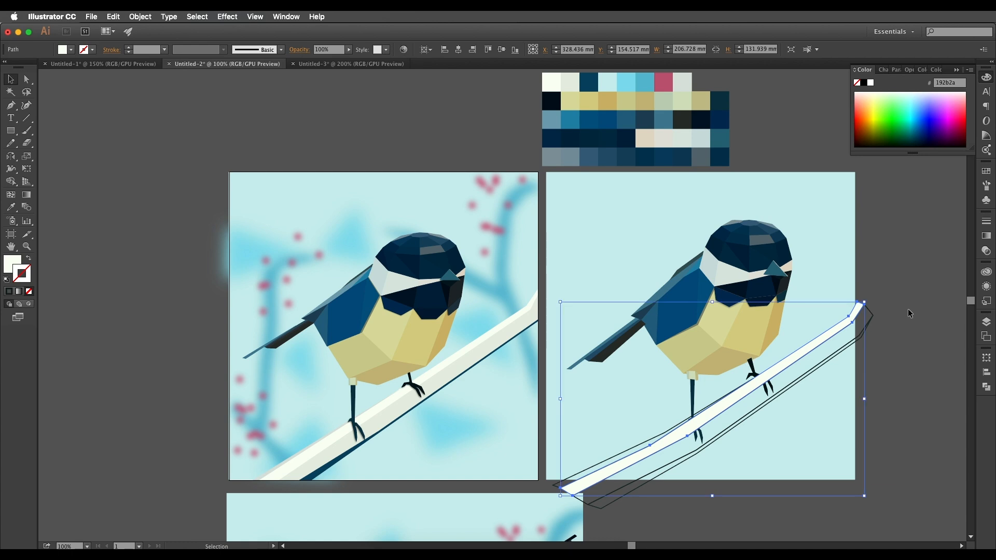
click(871, 315)
key(i)
click(447, 384)
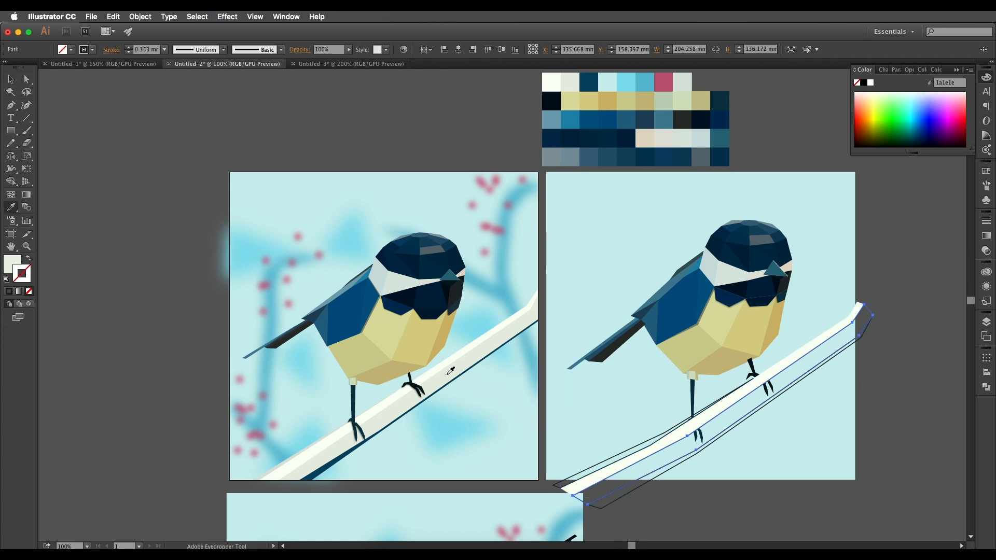
Fill the narrow underside strip of the branch with the dark blue sampled from the reference branch.
key(v)
click(850, 366)
click(843, 351)
key(i)
click(331, 463)
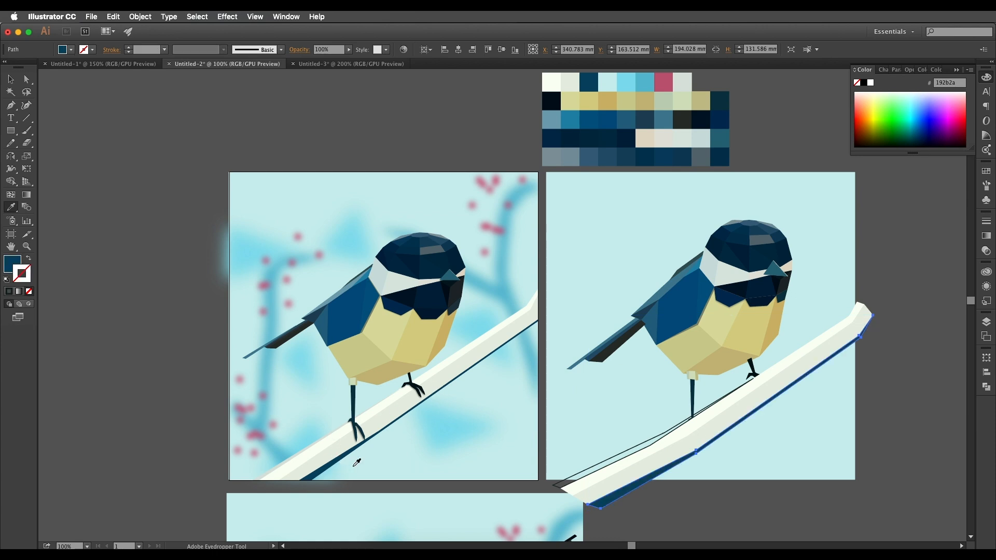
Fill the thin sliver along the branch's top edge with the pale grey sampled from the reference branch.
key(v)
click(568, 485)
key(i)
click(316, 440)
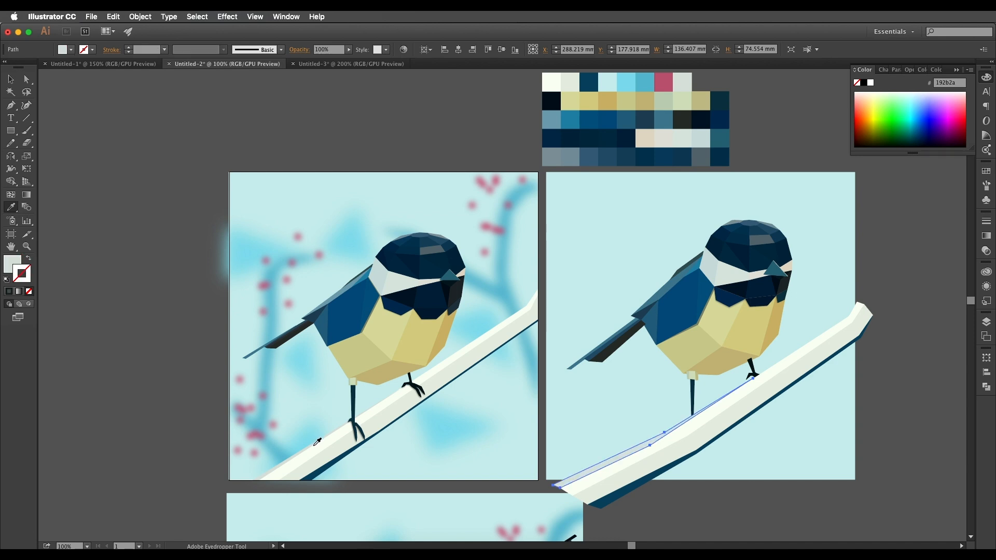
Group the branch shapes and arrange the group behind the bird's feet.
key(super+plus)
key(v)
click(733, 367)
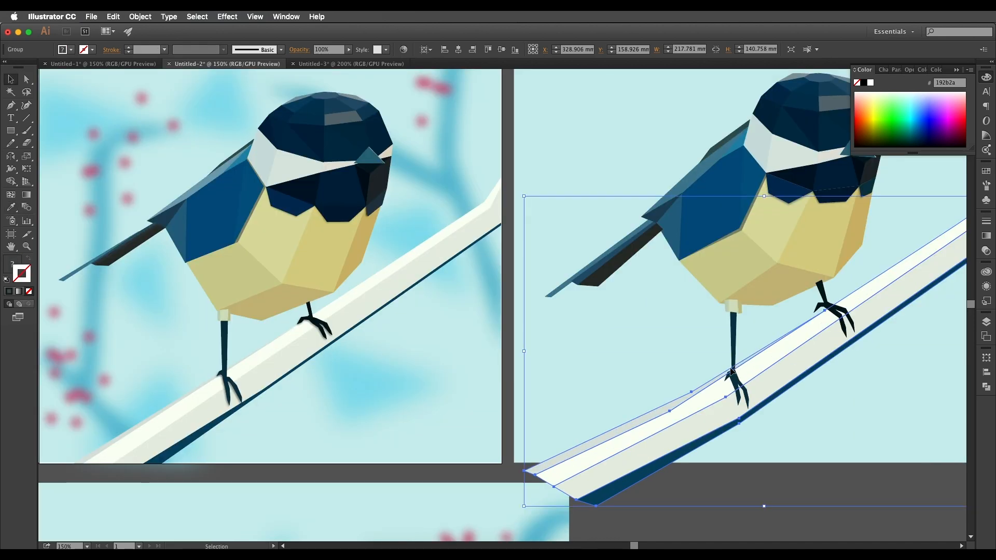
Reshape the lowered foot by moving its anchor points so the back toe and front toes grip the branch.
click(26, 79)
drag(651, 276, 654, 274)
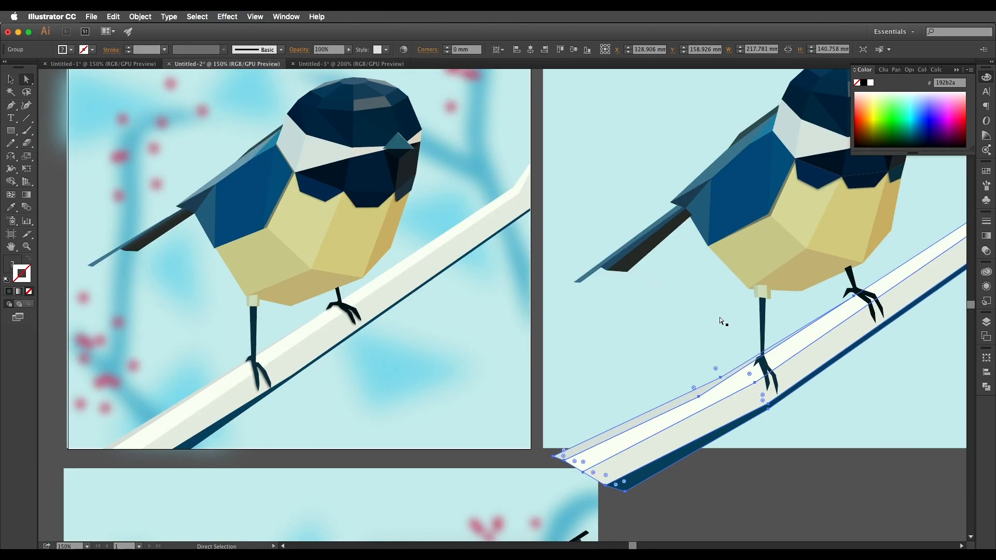
click(757, 360)
scroll(757, 365, up, 1)
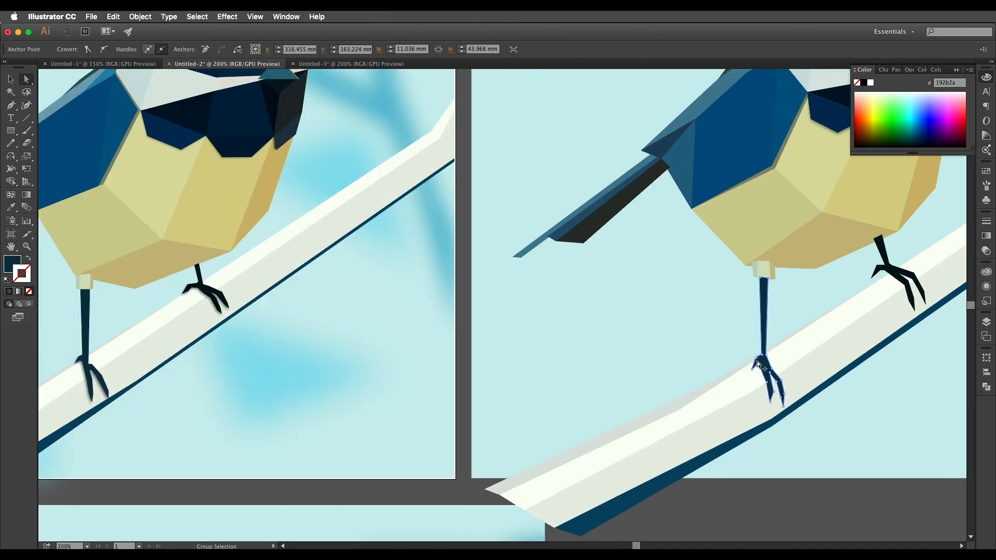
drag(757, 358, 781, 345)
scroll(785, 342, up, 3)
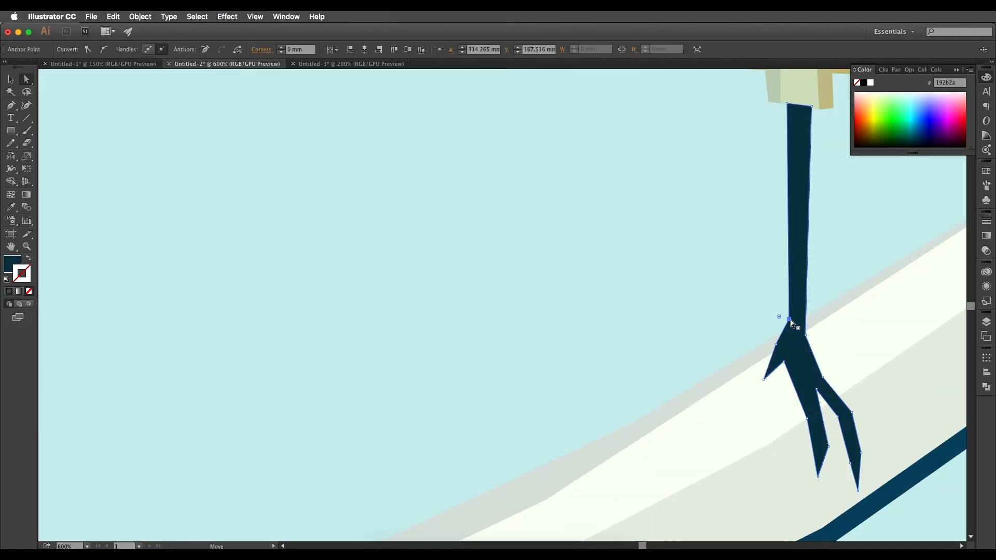
drag(763, 379, 745, 354)
drag(784, 362, 783, 348)
drag(822, 377, 832, 361)
drag(851, 412, 853, 395)
drag(816, 389, 820, 363)
drag(807, 418, 802, 419)
drag(828, 446, 827, 434)
scroll(825, 366, down, 6)
scroll(863, 337, up, 8)
Adjust the anchor points of the raised foot so its toes rest on the branch.
drag(742, 345, 763, 364)
drag(656, 393, 665, 423)
drag(711, 344, 718, 384)
drag(689, 312, 717, 346)
scroll(758, 347, down, 7)
click(840, 397)
click(875, 416)
drag(852, 417, 864, 400)
scroll(789, 363, up, 1)
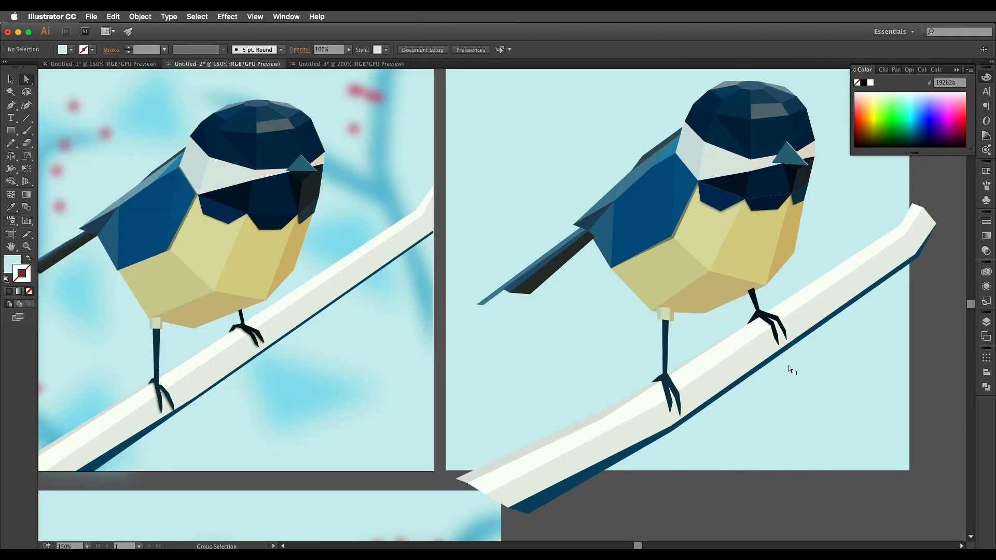
Duplicate the lowered leg behind the original, offset the copy slightly, and fill it with #021c23 as a shadow.
click(11, 79)
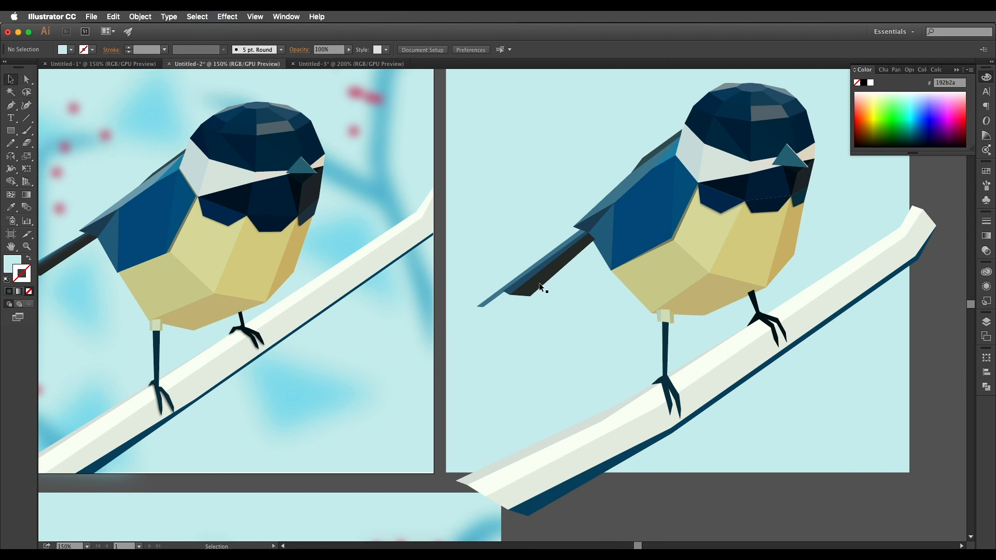
scroll(586, 311, up, 2)
drag(751, 397, 574, 349)
scroll(549, 314, up, 2)
click(581, 343)
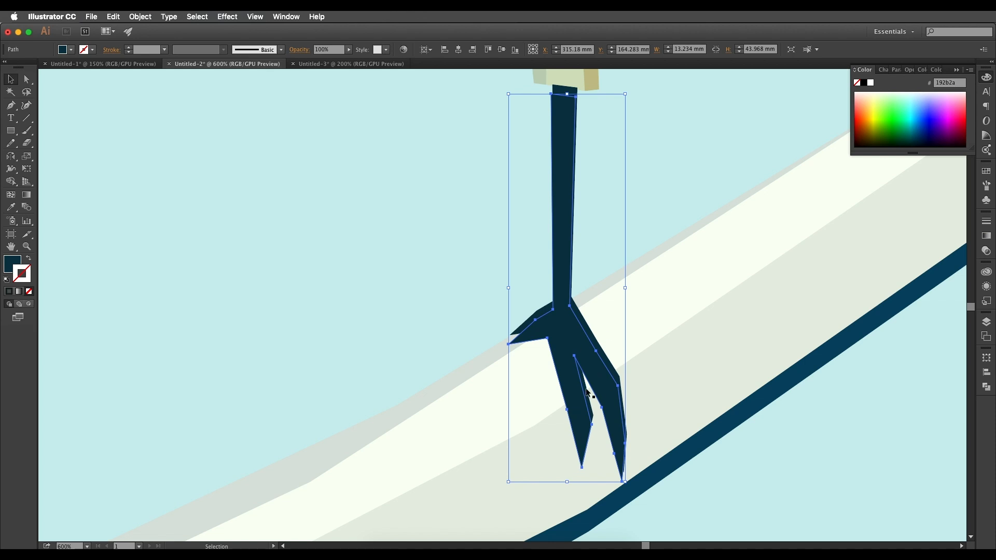
key(Right)
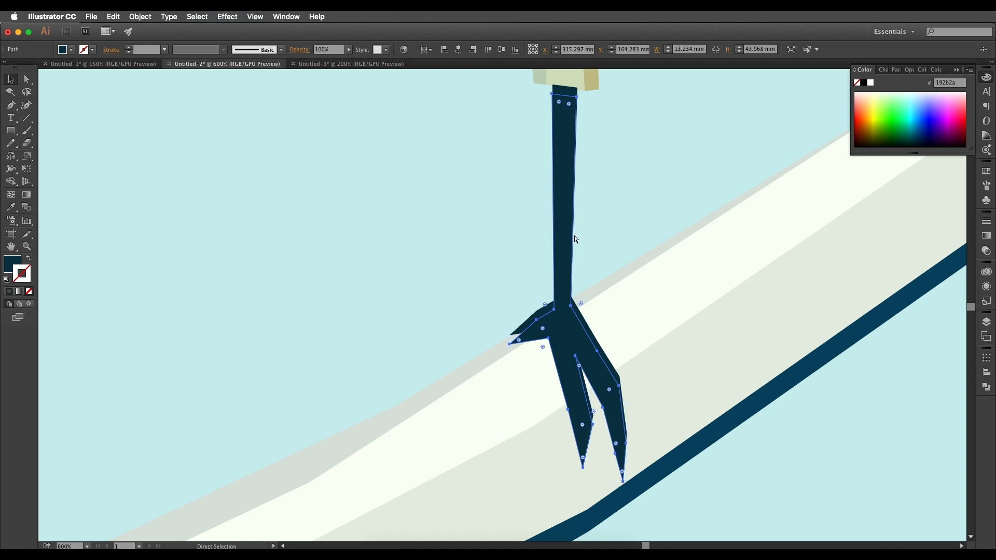
double_click(10, 267)
text(021c23)
key(Return)
drag(544, 328, 544, 326)
Apply a Gaussian Blur with a 3.2-pixel radius to the lowered leg's shadow copy.
click(227, 16)
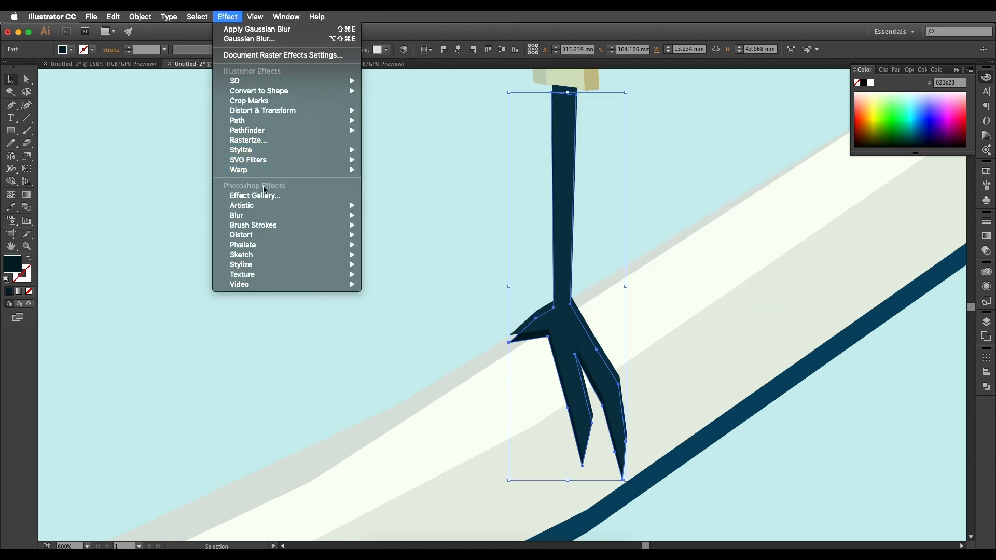
mouse_move(268, 216)
click(392, 217)
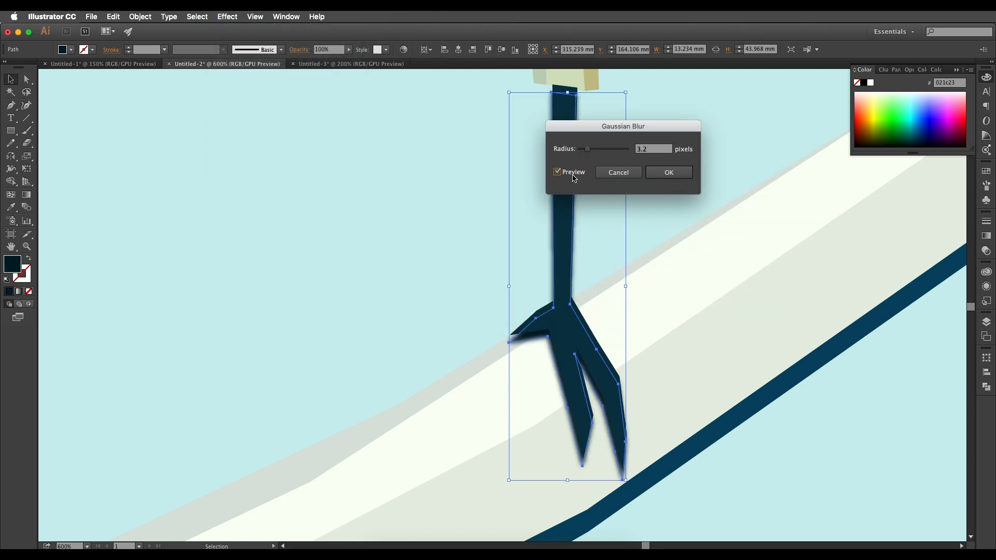
click(668, 172)
key(super+minus)
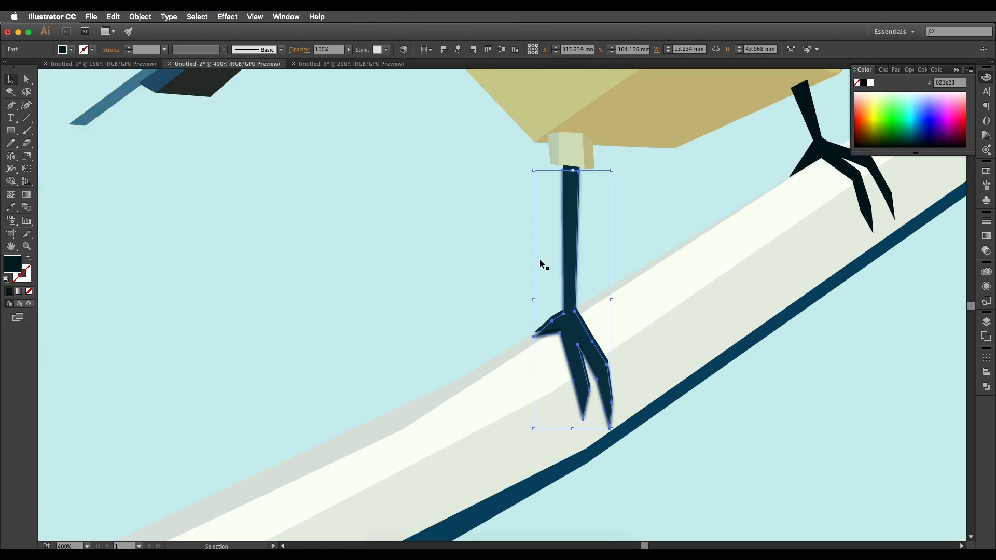
Set the lowered leg's shadow to the Multiply blend mode at 27% opacity.
click(299, 50)
click(235, 66)
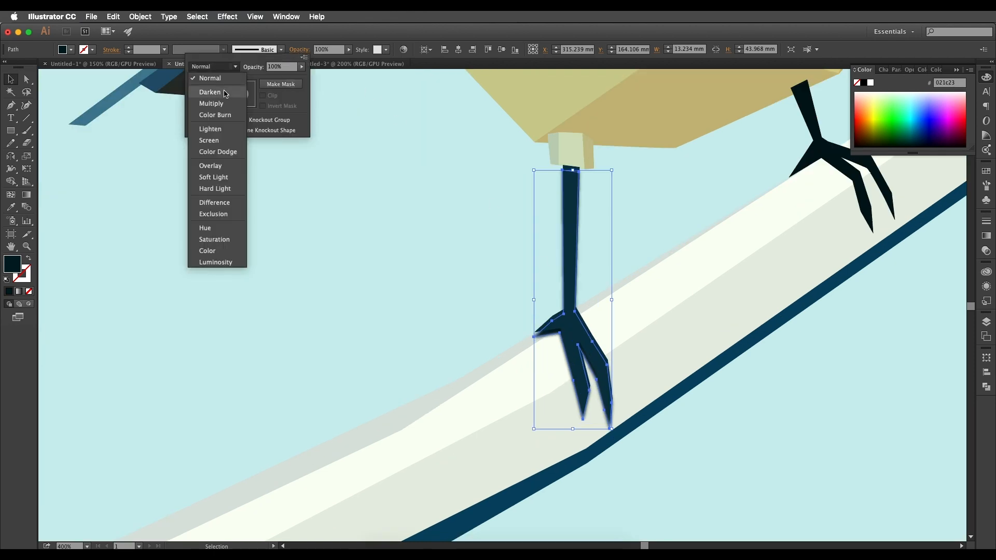
click(211, 102)
click(301, 66)
drag(288, 77, 274, 77)
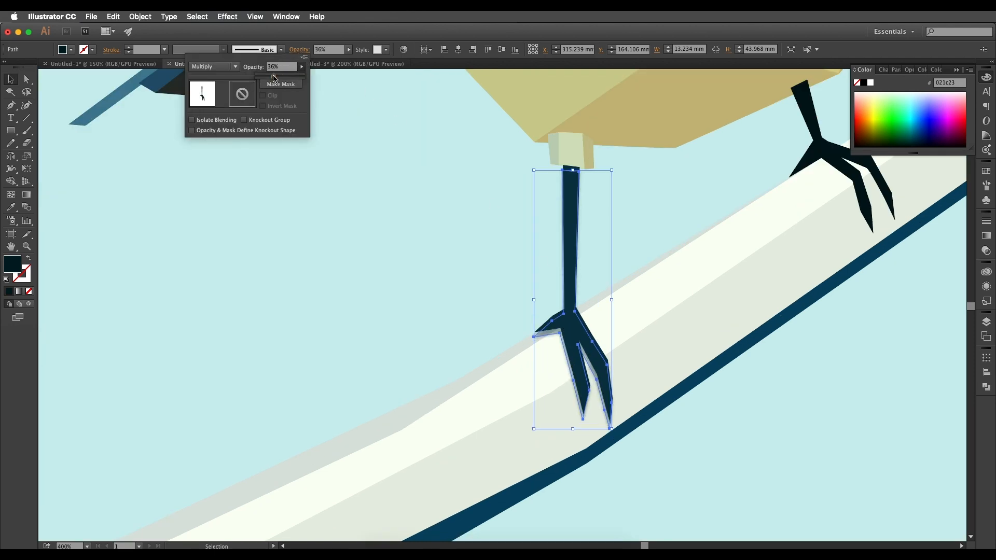
click(509, 315)
click(528, 323)
Duplicate the raised foot behind the original as a #021417 shadow, offset slightly downward.
key(space)
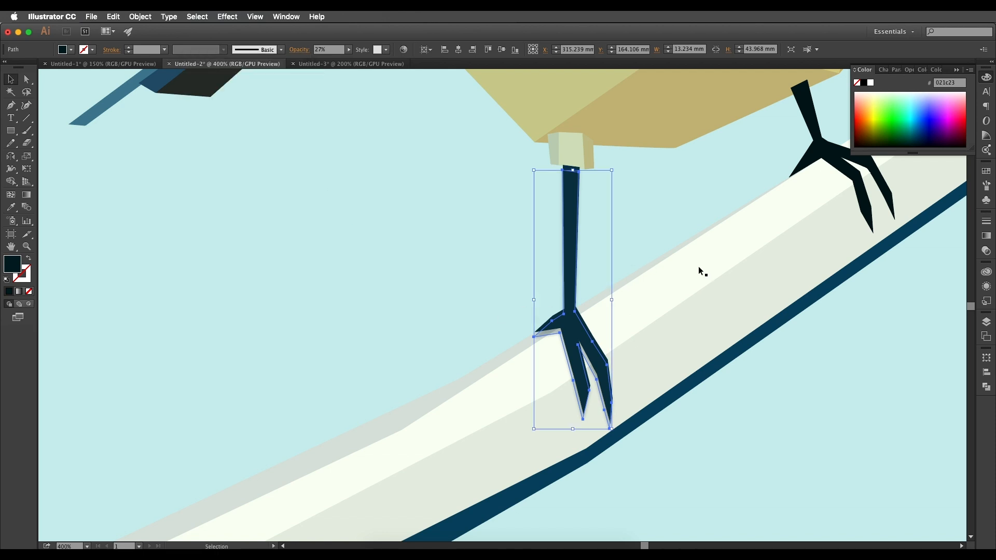
drag(814, 235, 674, 253)
super+click(682, 227)
alt+drag(538, 246, 537, 260)
Apply a Gaussian Blur with a 3.2-pixel radius to the raised foot's shadow copy.
click(227, 16)
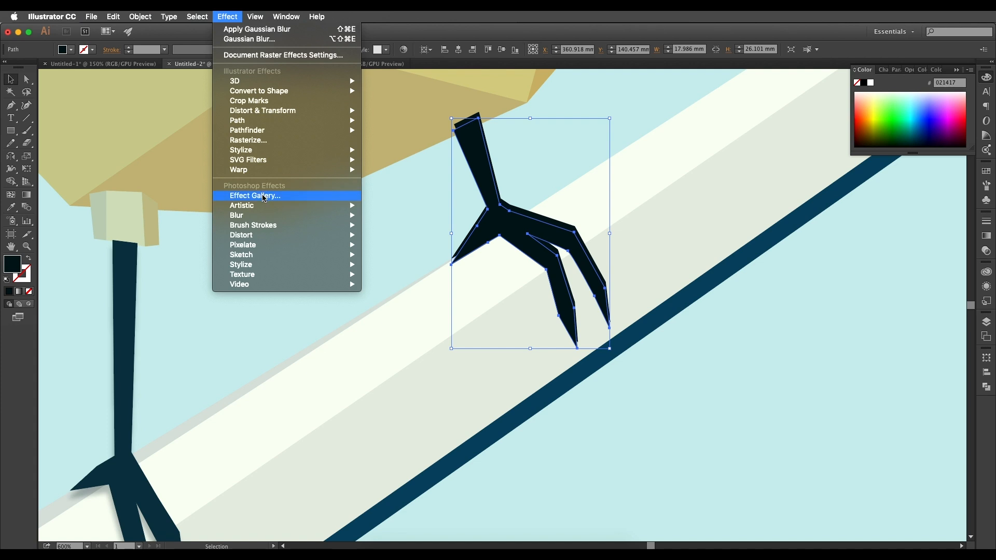
mouse_move(331, 216)
click(396, 214)
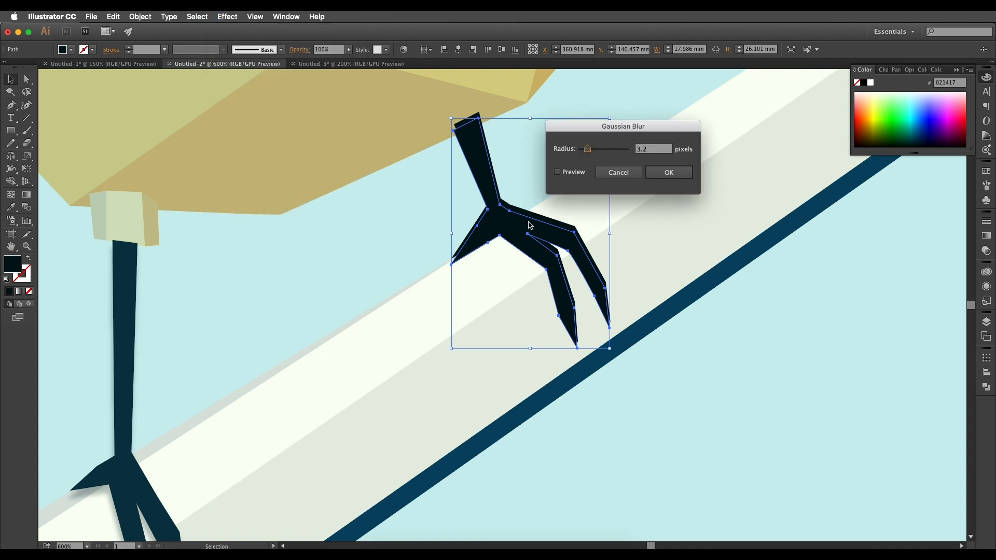
click(664, 174)
Set the raised foot's shadow to 42% opacity with a darkening blend mode.
drag(351, 52, 333, 61)
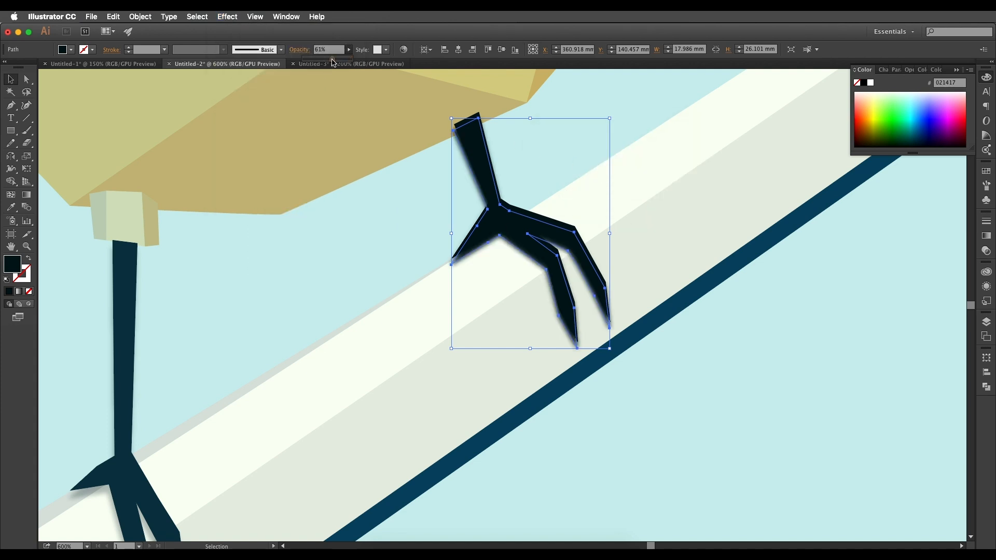
click(299, 49)
click(214, 66)
click(207, 93)
click(533, 245)
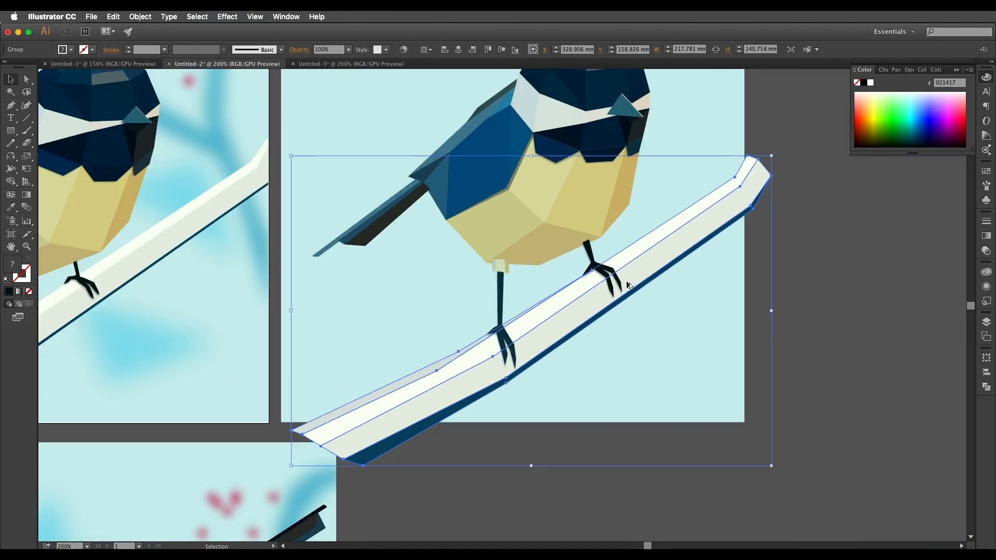
click(793, 347)
Adjust the opacity of the lowered leg's shadow and set the raised foot's shadow to 57% opacity.
scroll(803, 328, down, 2)
drag(732, 343, 739, 330)
scroll(718, 321, up, 2)
key(space)
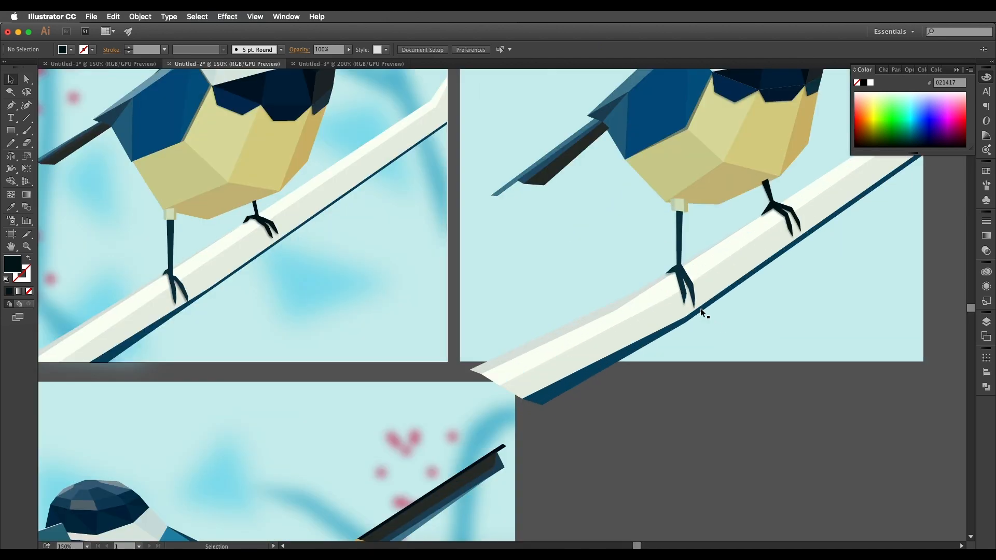
scroll(695, 301, up, 3)
click(687, 290)
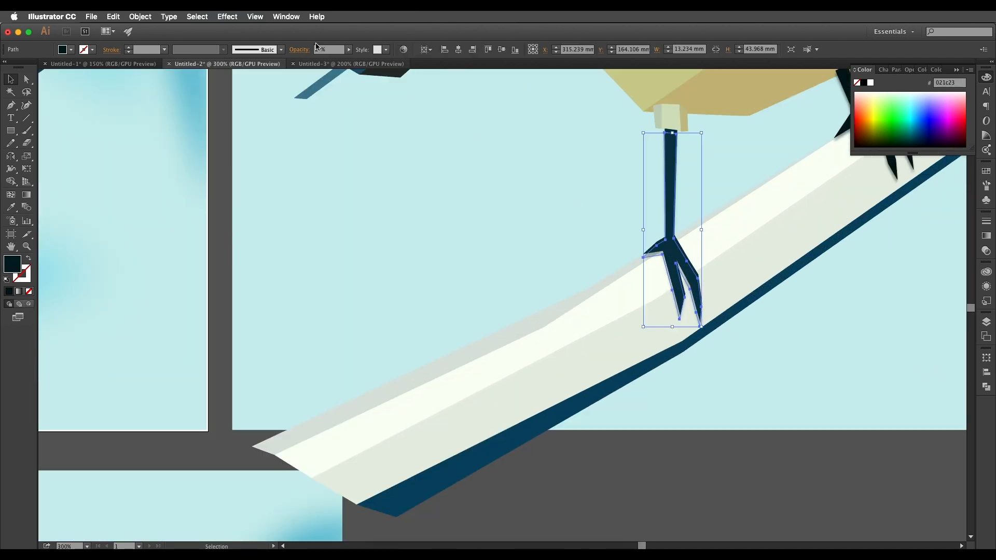
click(348, 52)
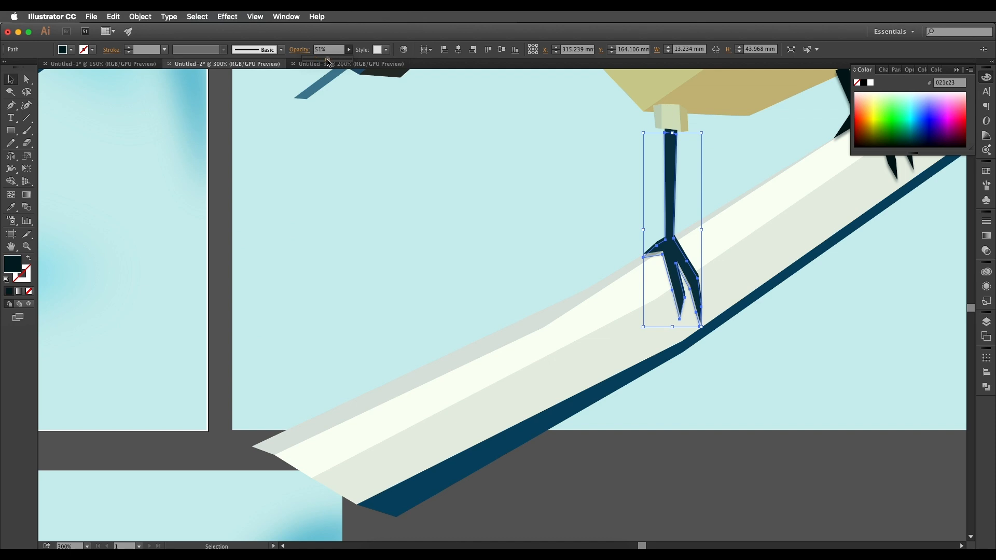
drag(866, 188, 605, 278)
click(620, 237)
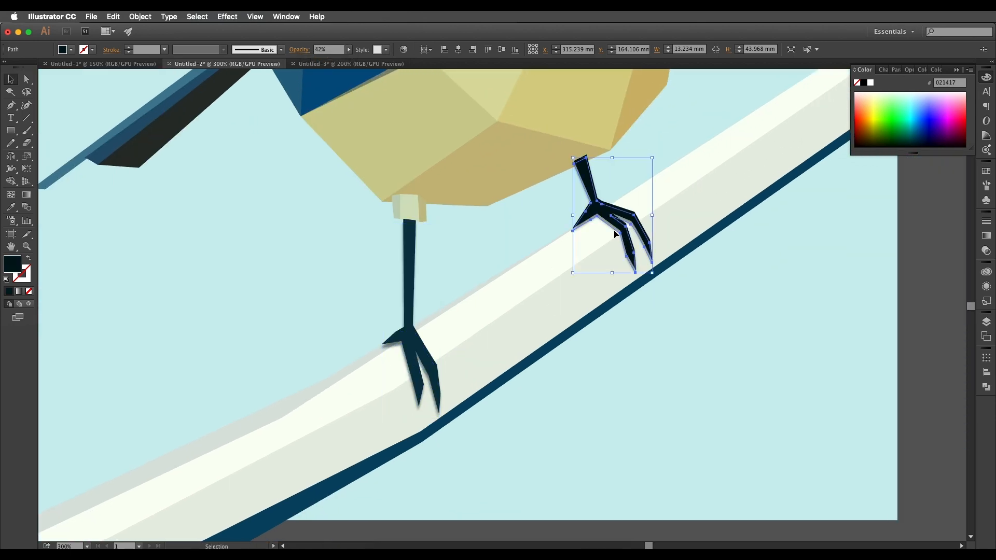
click(346, 50)
click(295, 197)
Examine the foot shadows and the branch up close and compare them with the reference bird.
scroll(488, 355, down, 4)
click(626, 377)
drag(628, 377, 838, 384)
scroll(817, 334, up, 1)
scroll(654, 364, up, 2)
drag(654, 364, 732, 366)
click(875, 291)
scroll(875, 293, down, 1)
click(850, 427)
drag(849, 429, 844, 433)
scroll(844, 433, down, 1)
Outline a forked background branch with the Pen tool, from the artboard's upper-right corner down its right side and behind the bird's head, using stroke only.
drag(431, 226, 496, 254)
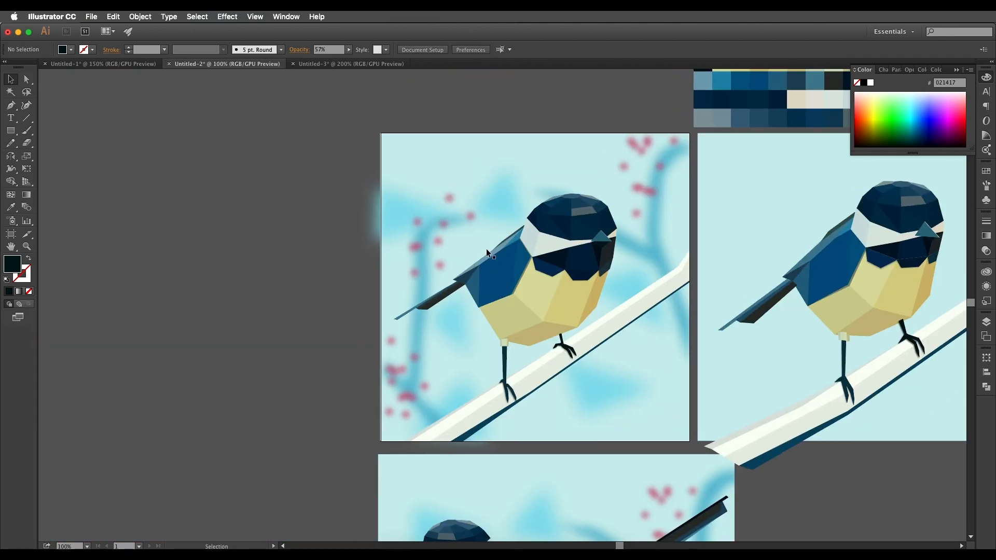
scroll(467, 265, right, 8)
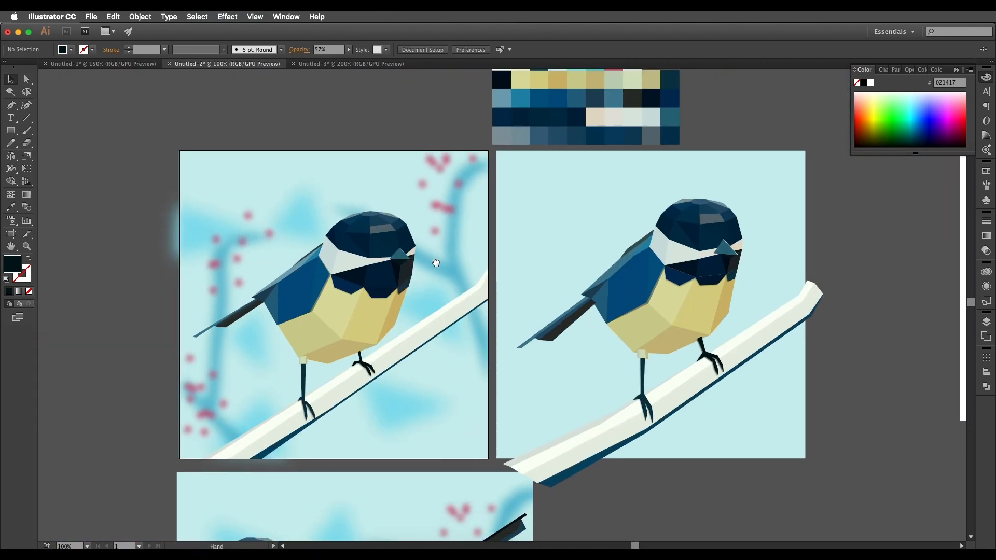
key(p)
click(800, 147)
click(812, 153)
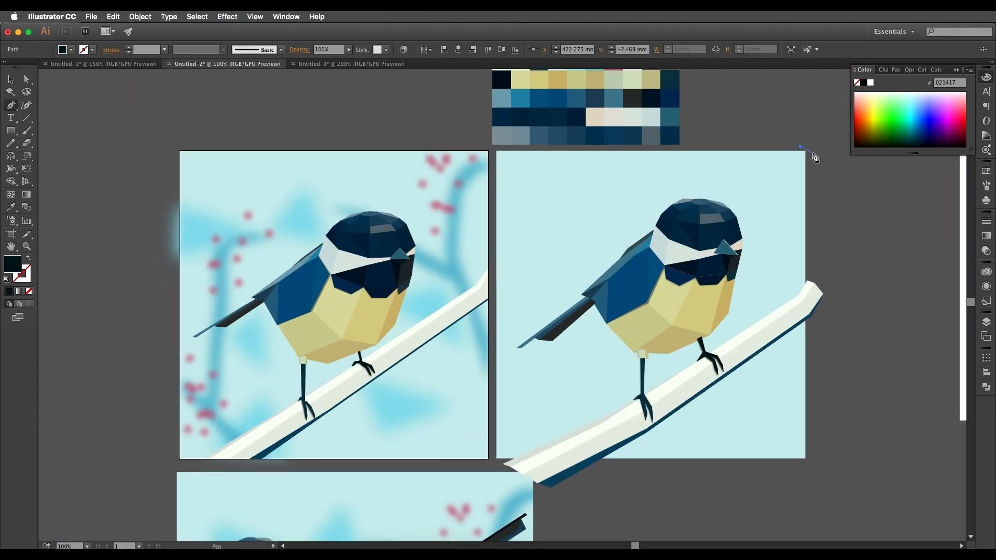
click(786, 182)
click(773, 276)
click(792, 322)
click(799, 392)
click(816, 436)
click(807, 452)
key(shift+x)
click(788, 406)
click(783, 353)
click(765, 294)
click(691, 260)
click(616, 251)
click(691, 233)
click(751, 271)
click(800, 147)
Outline a second background branch as a closed path curving down the artboard's left side and forking near the lower-left corner.
scroll(793, 156, left, 4)
click(726, 203)
click(643, 294)
click(626, 391)
click(579, 345)
click(631, 419)
click(671, 459)
click(701, 492)
click(671, 424)
click(643, 357)
click(656, 277)
click(668, 229)
click(743, 215)
click(725, 203)
Outline a short third background branch as a closed path running from the lowered foot past the artboard's lower edge.
drag(774, 212, 677, 223)
click(735, 475)
click(610, 410)
click(750, 487)
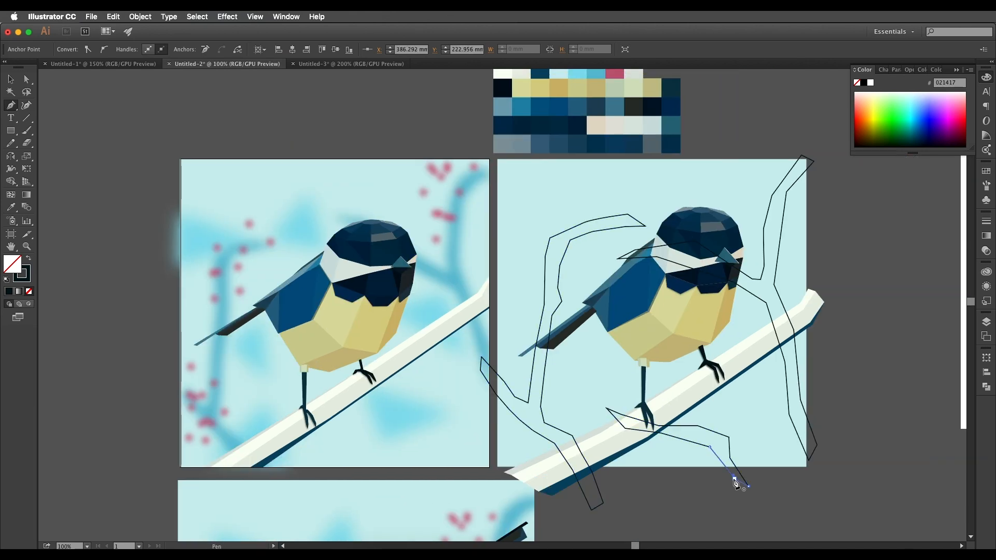
drag(608, 410, 699, 410)
drag(756, 338, 717, 366)
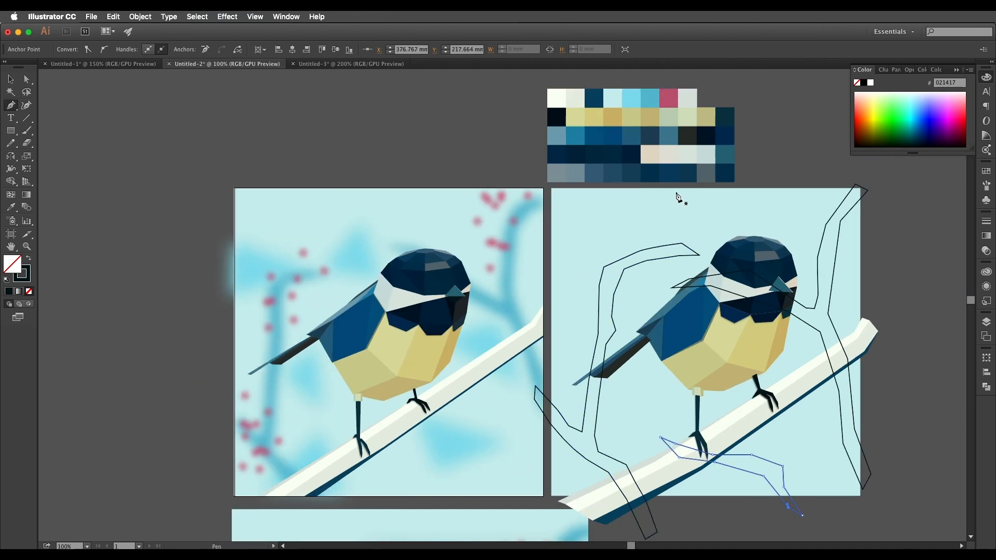
Outline four background triangles with stroke only: in the artboard's upper-left area, beside the bird's head, right of its belly, and below the white branch.
click(561, 227)
drag(732, 261, 646, 273)
click(639, 237)
drag(734, 351, 698, 304)
click(695, 299)
drag(692, 414, 709, 362)
click(710, 364)
click(653, 391)
Outline a narrow triangle left of the bird's legs and a wider one over the lower end of the white branch.
click(627, 336)
drag(626, 342, 712, 335)
click(594, 306)
click(614, 285)
click(612, 341)
click(595, 305)
click(566, 387)
click(615, 359)
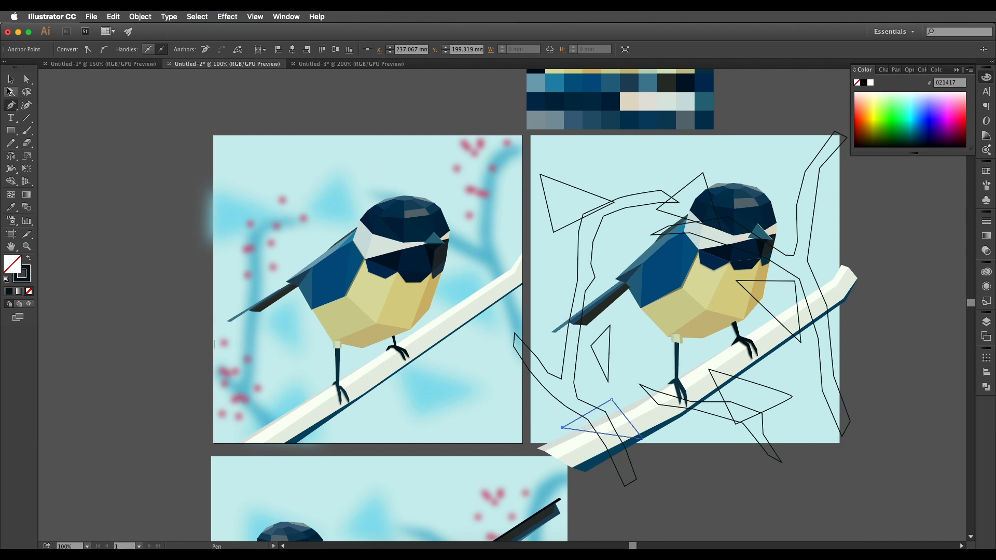
Fill the background branch outlines with the mid-blue palette colour 5bbdd3 and group them.
click(11, 78)
click(790, 398)
click(822, 390)
shift+click(779, 461)
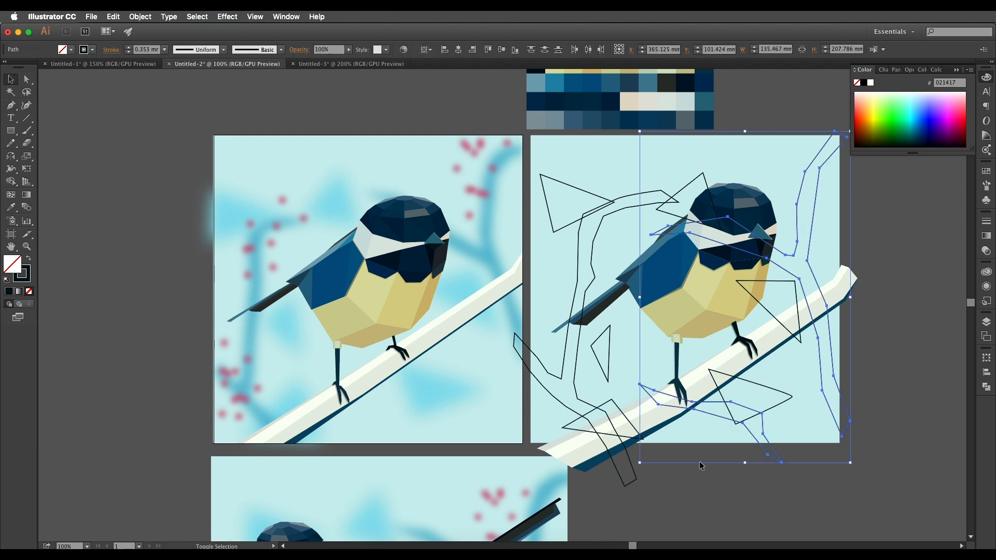
shift+click(637, 481)
drag(708, 207, 686, 361)
key(i)
click(615, 199)
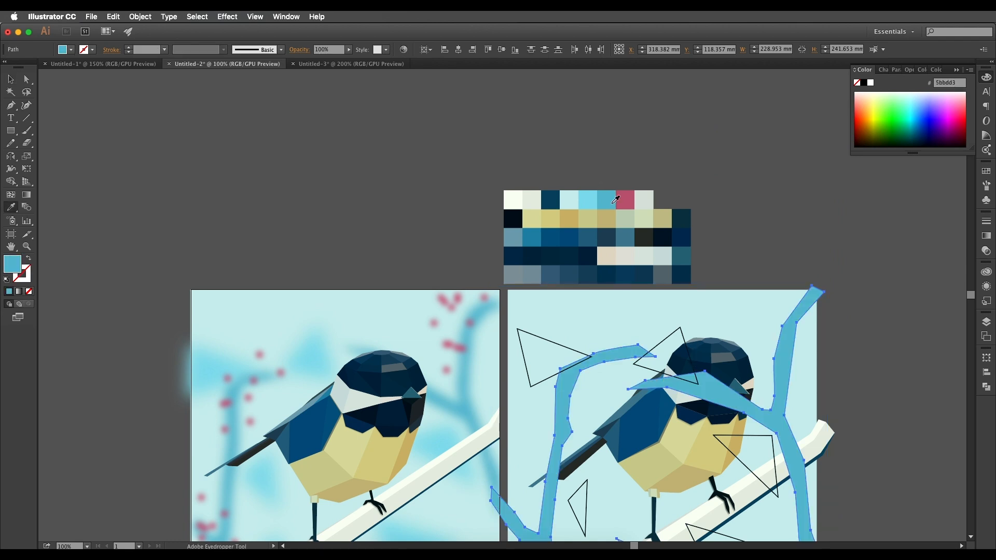
scroll(674, 311, down, 3)
key(v)
key(ctrl+g)
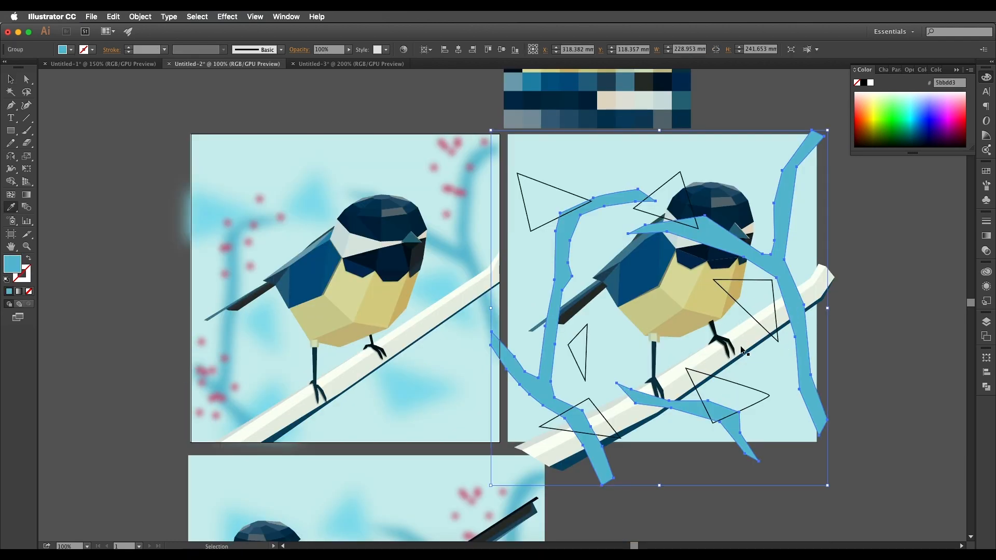
Fill the six background triangles with the light blue palette colour 85deed and group them.
click(750, 394)
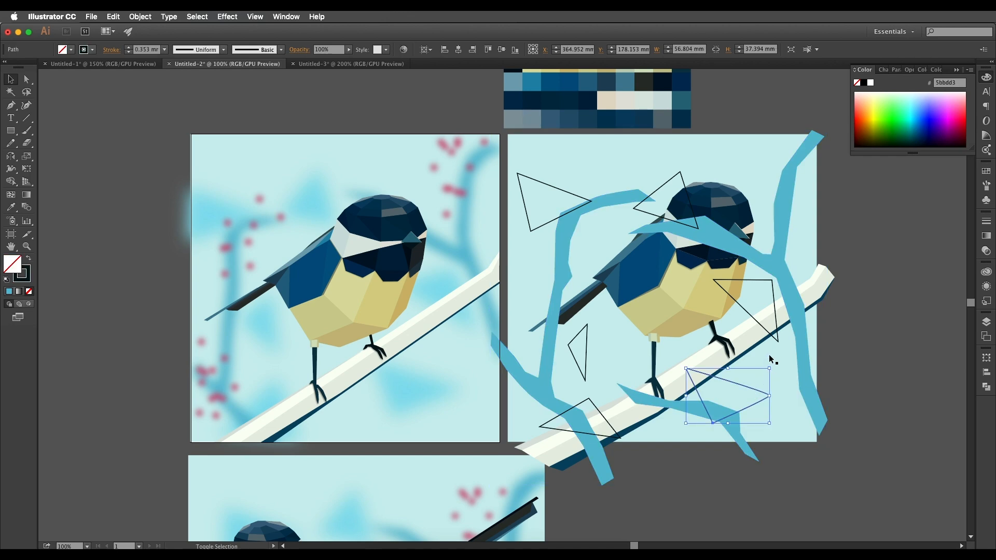
shift+click(778, 340)
shift+click(586, 372)
shift+click(593, 405)
shift+click(558, 218)
shift+click(659, 189)
drag(661, 166, 634, 312)
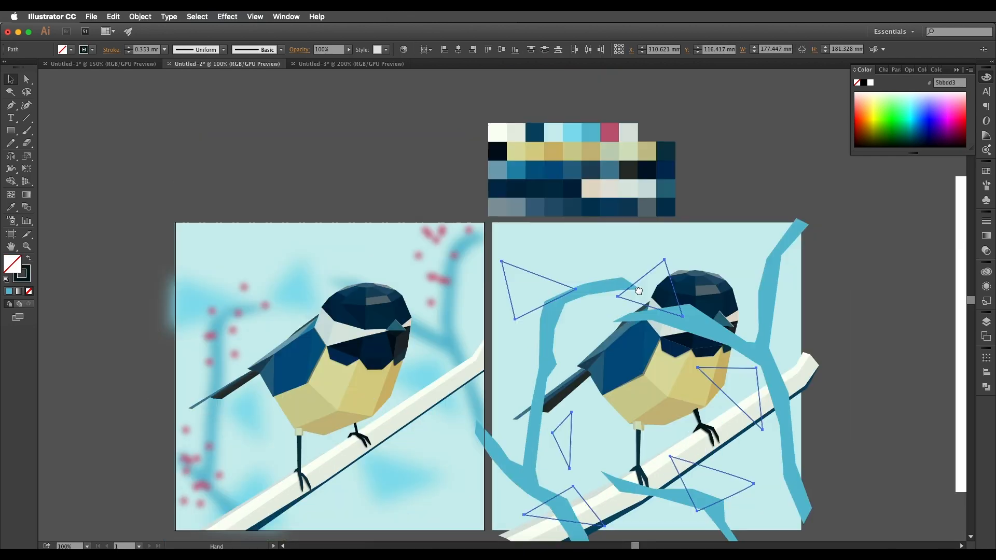
key(i)
click(561, 191)
drag(669, 343, 660, 242)
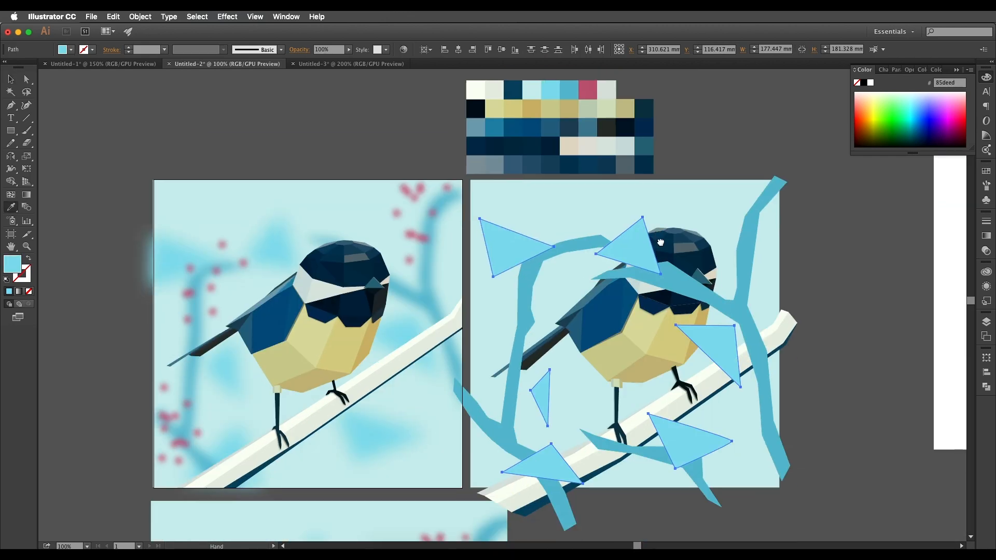
key(ctrl+g)
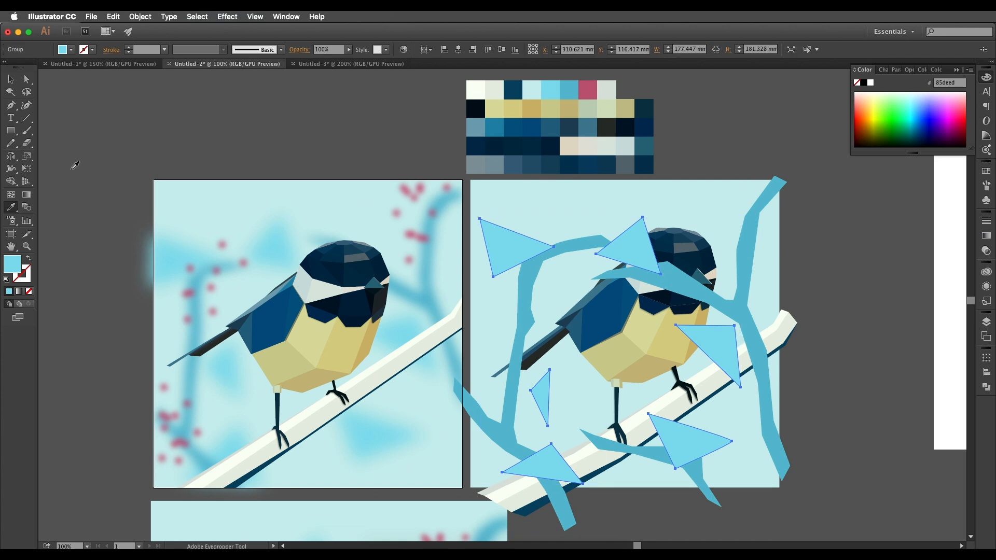
Send the triangle group and the background branch group behind the bird and its white branch.
click(10, 79)
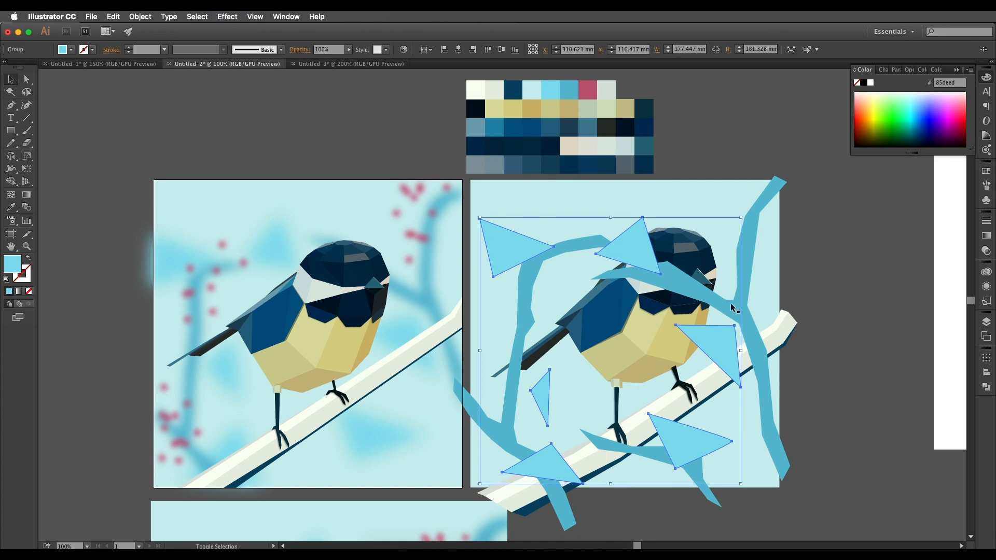
shift+click(733, 308)
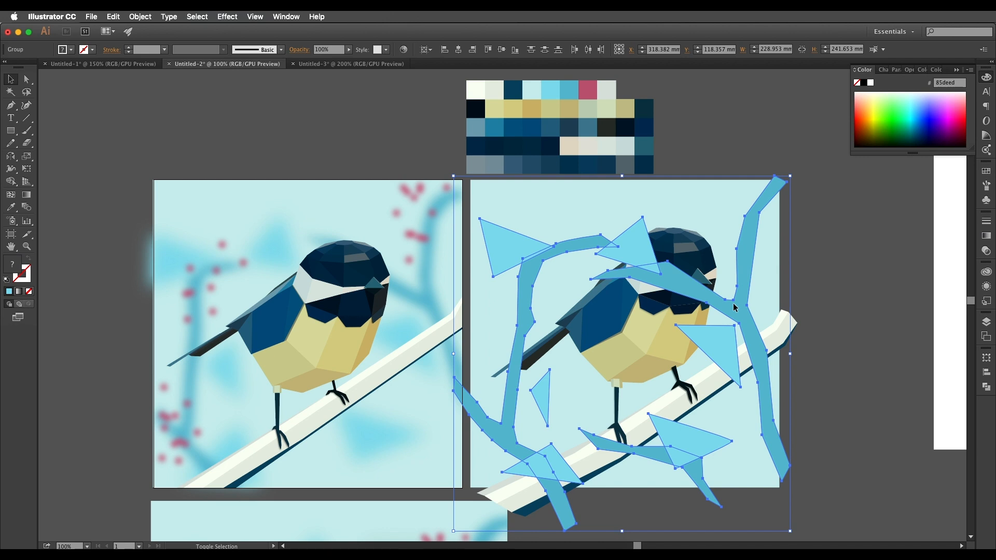
key(alt+super+[)
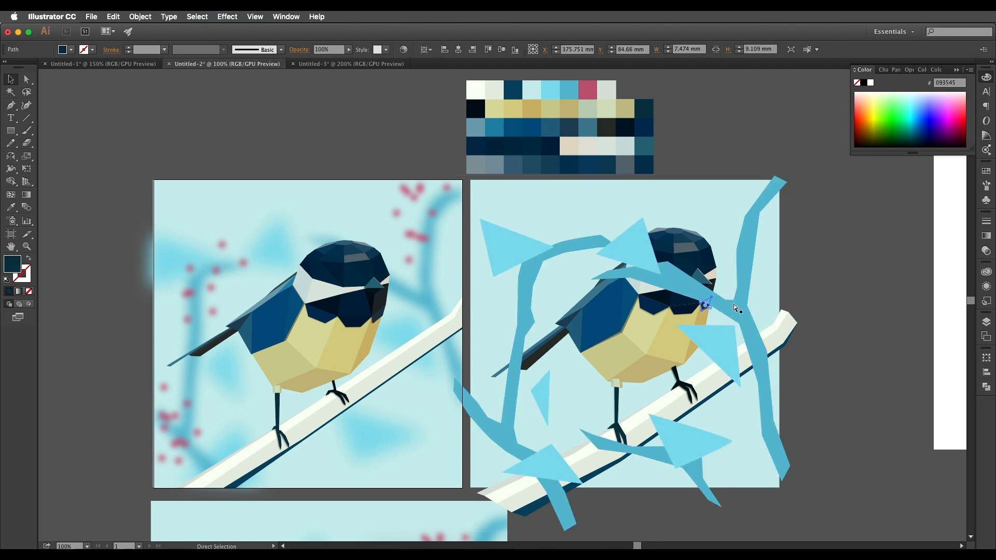
click(733, 304)
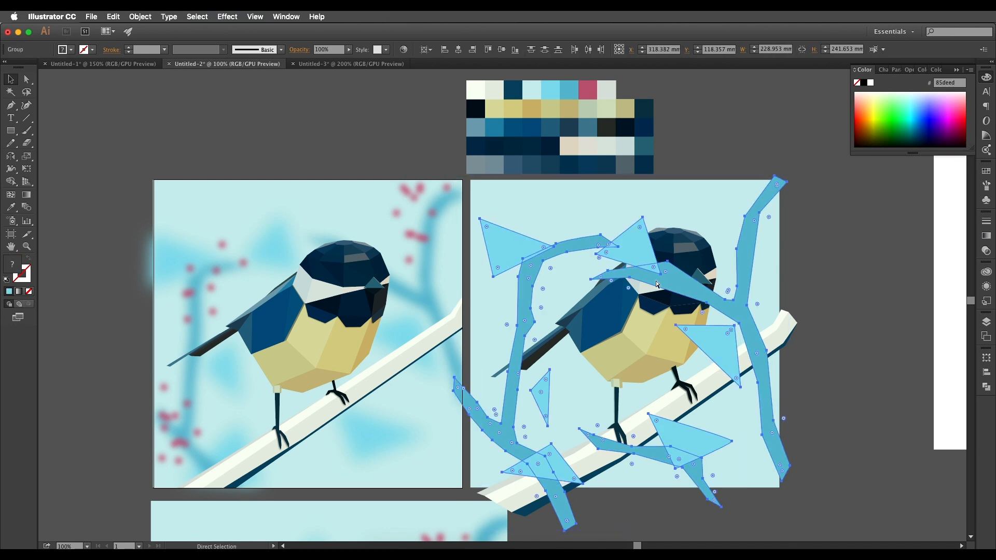
key(super+[)
key(v)
click(851, 347)
scroll(851, 346, left, 3)
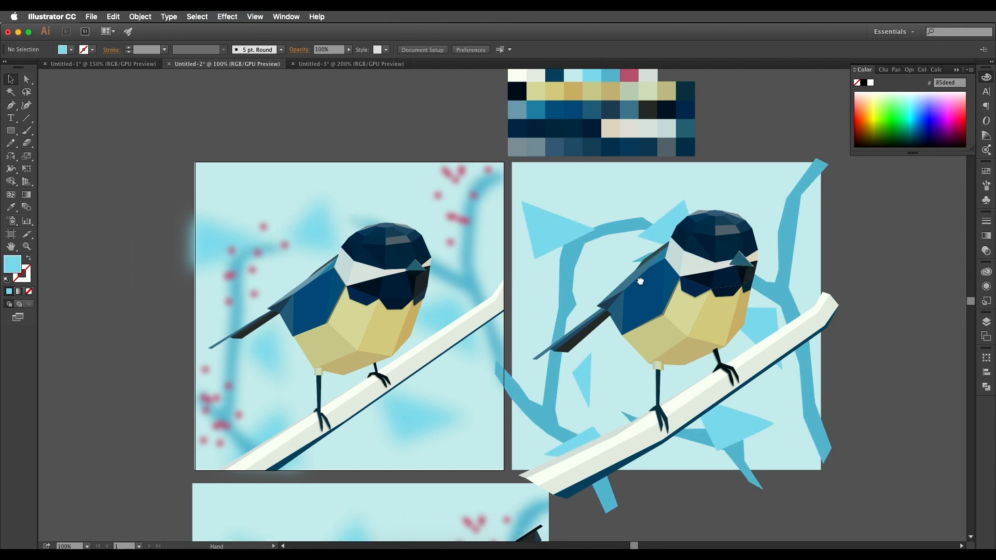
Examine the blurred pink berries and their placement around the branches in the reference illustration.
scroll(300, 268, up, 1)
scroll(294, 241, up, 1)
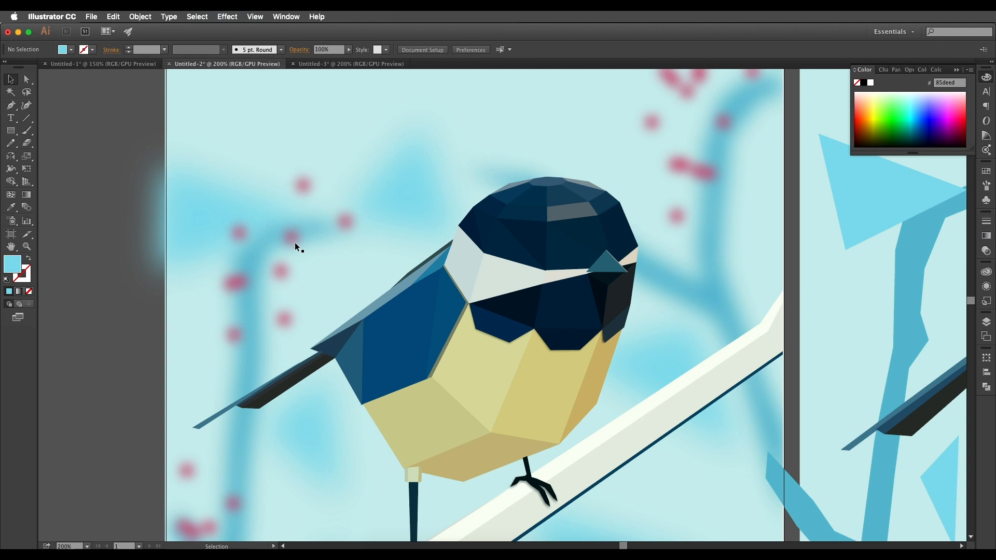
scroll(295, 241, down, 2)
scroll(502, 211, up, 3)
scroll(518, 219, down, 3)
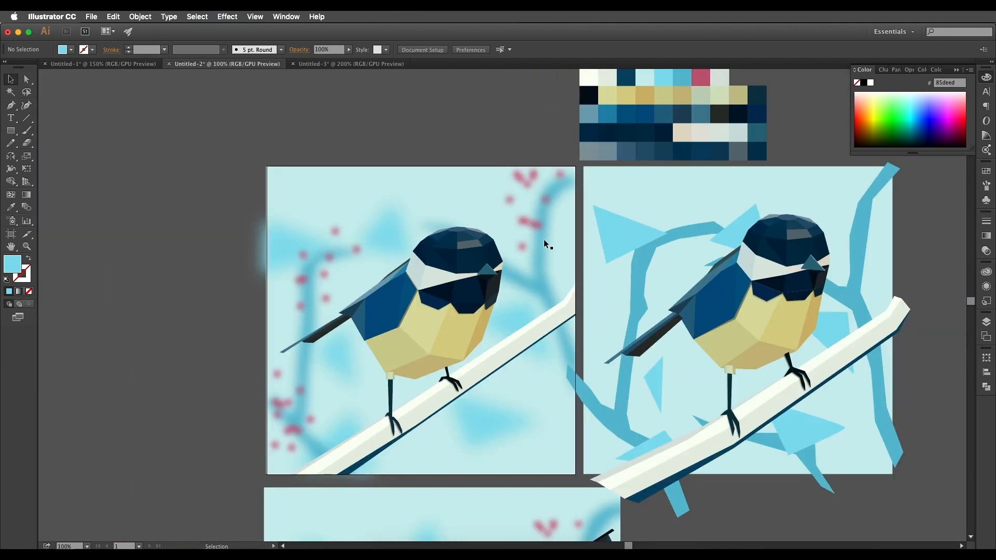
drag(584, 260, 495, 276)
drag(435, 251, 450, 249)
scroll(450, 249, right, 3)
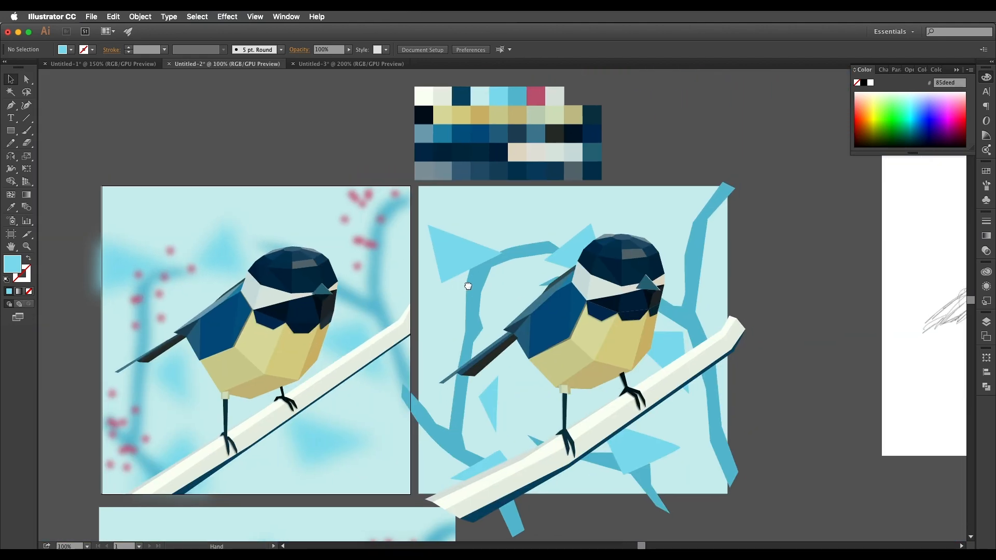
Draw a 6.35 mm circle in the upper-left part of the background and fill it with the palette's pink, c05a78.
drag(16, 132, 39, 156)
super+click(452, 212)
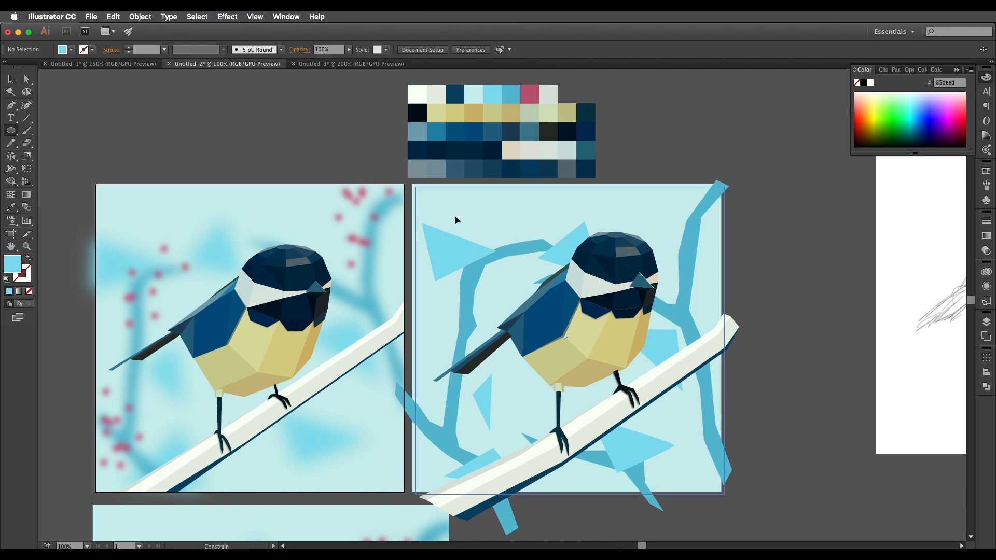
drag(460, 217, 466, 222)
key(i)
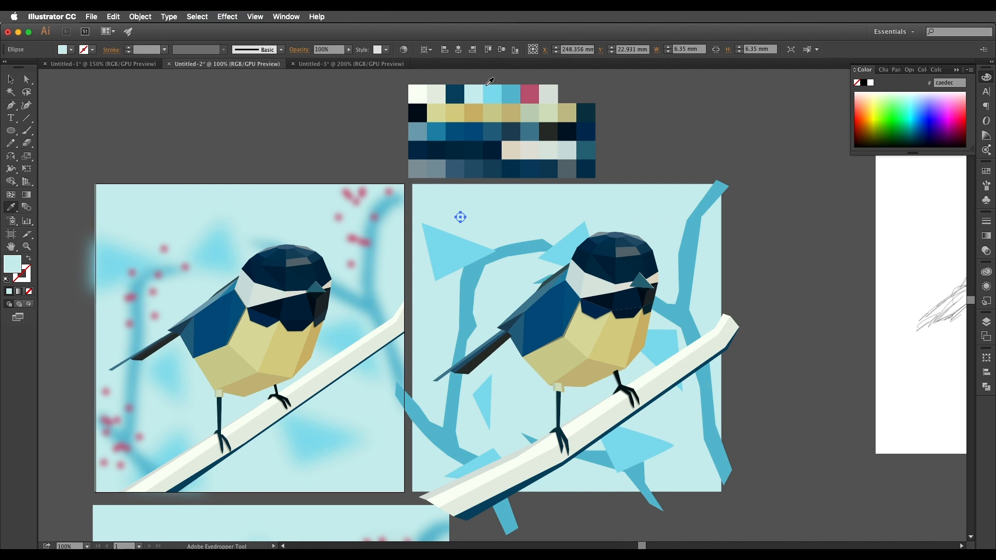
click(528, 92)
click(11, 79)
click(529, 94)
double_click(12, 268)
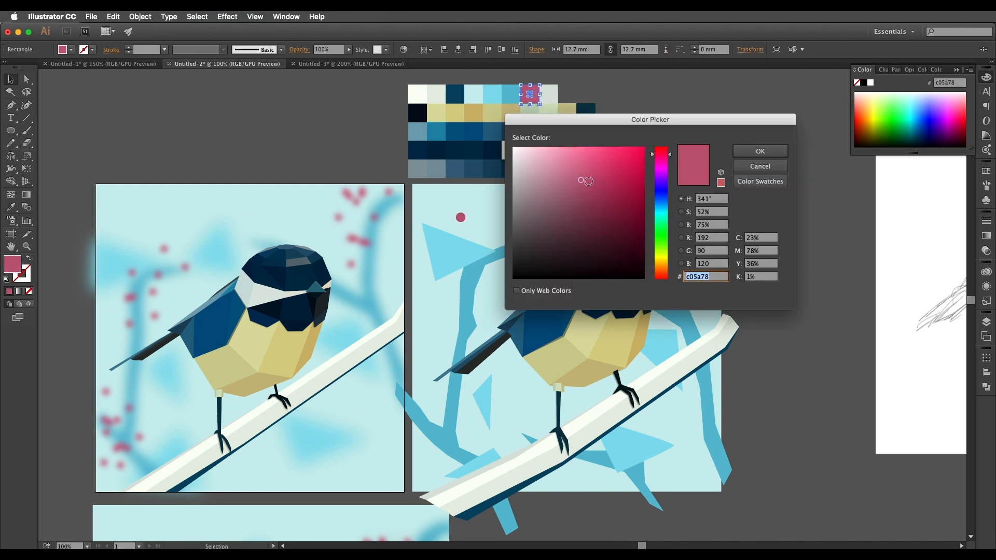
click(761, 154)
Duplicate the pink berry several times around the upper-left and lower-left parts of the background branch.
drag(443, 244, 513, 235)
drag(513, 235, 550, 227)
drag(551, 226, 548, 246)
drag(549, 246, 584, 244)
drag(524, 276, 495, 425)
drag(495, 425, 514, 427)
scroll(513, 418, up, 1)
drag(561, 341, 519, 339)
scroll(585, 343, down, 2)
scroll(581, 366, up, 2)
Copy more pink berries around the upper-right branch and the lower-right branch end, and fill out the lower-left cluster.
drag(584, 364, 707, 247)
scroll(552, 380, down, 2)
click(540, 380)
shift+click(526, 367)
shift+click(533, 353)
shift+click(557, 366)
mouse_move(707, 247)
mouse_down()
mouse_move(696, 244)
mouse_move(702, 257)
mouse_up()
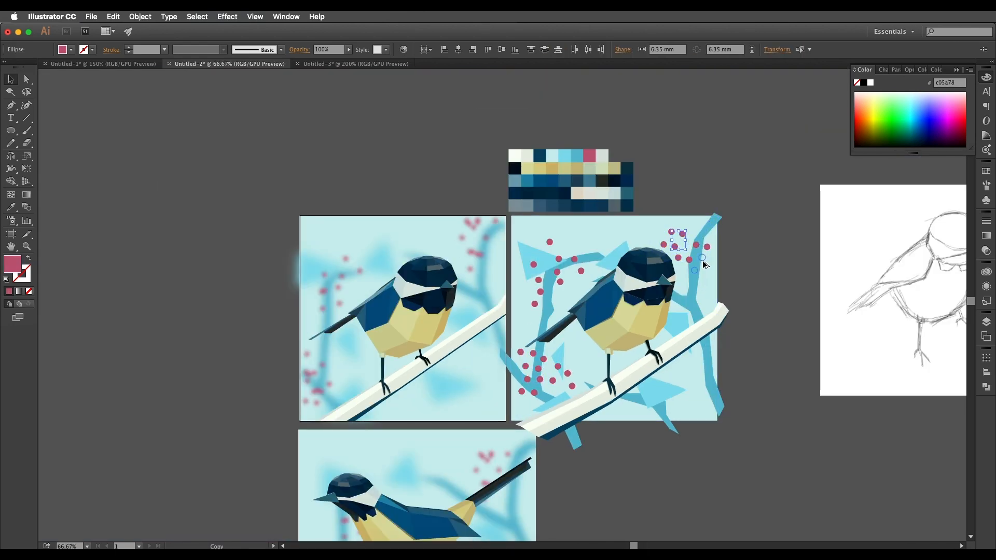
drag(693, 294, 706, 394)
drag(552, 381, 552, 398)
Select the pink berries in the lower-left cluster, at the lower-right branch end and along the upper-right branch.
scroll(616, 398, up, 1)
shift+click(493, 390)
shift+click(474, 388)
shift+click(482, 370)
shift+click(499, 354)
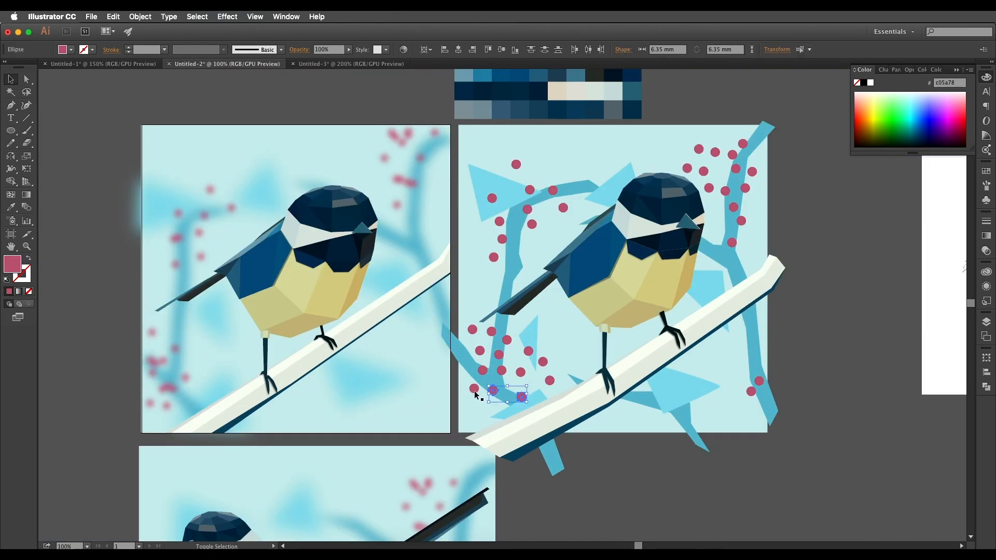
shift+click(507, 340)
shift+click(528, 351)
shift+click(751, 392)
shift+click(759, 382)
shift+click(741, 221)
shift+click(742, 144)
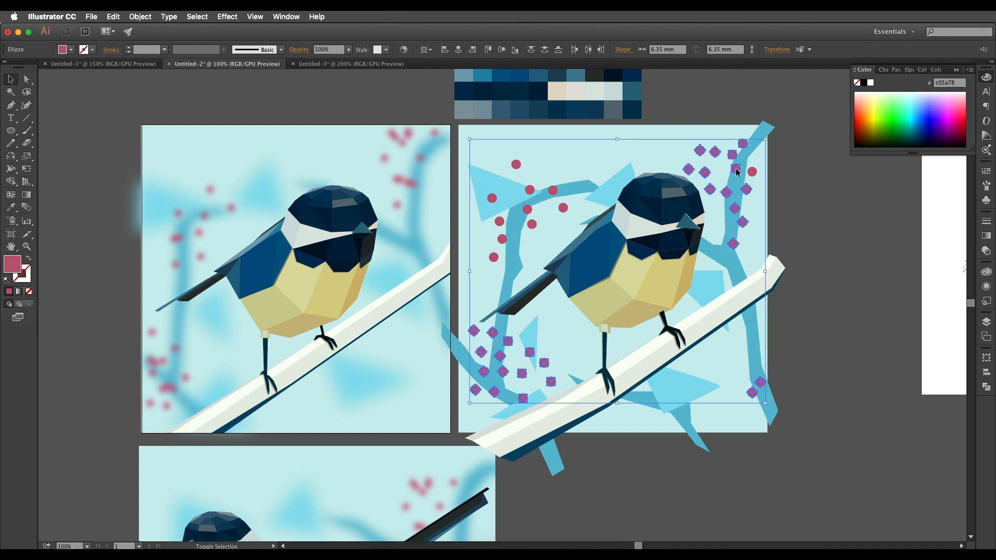
Extend the selection with the remaining berries around the upper-left branch so that every berry is selected.
shift+click(499, 222)
drag(531, 214, 660, 243)
shift+click(657, 238)
shift+click(661, 252)
shift+click(693, 236)
shift+click(682, 218)
shift+click(659, 217)
shift+click(645, 193)
drag(920, 369, 869, 365)
key(a)
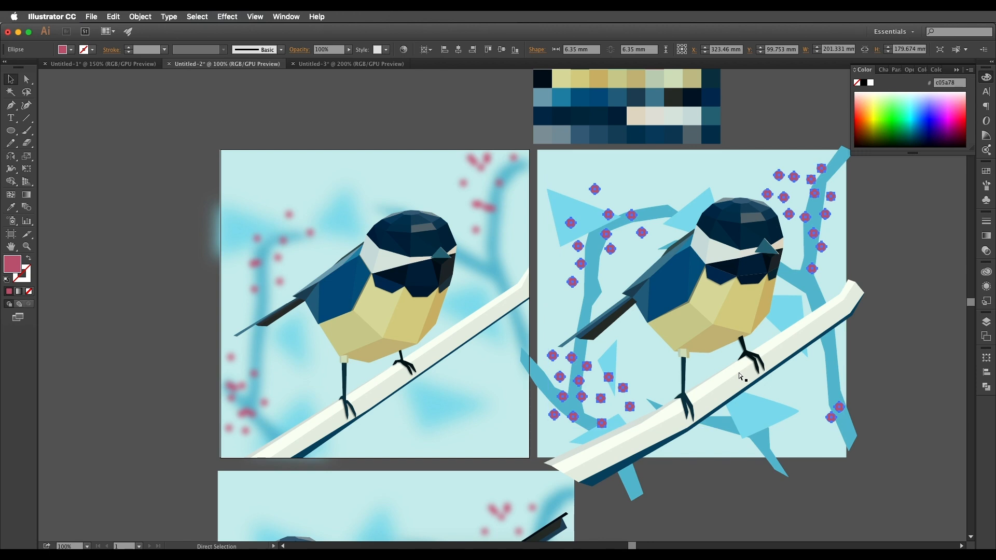
key(v)
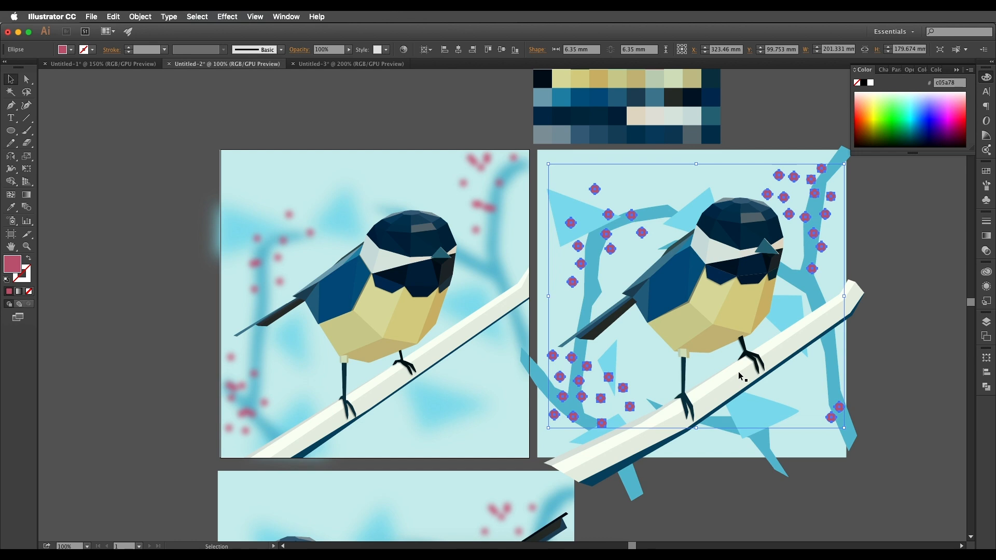
Check the fill colour of the pale blue background rectangle behind the bird.
click(721, 176)
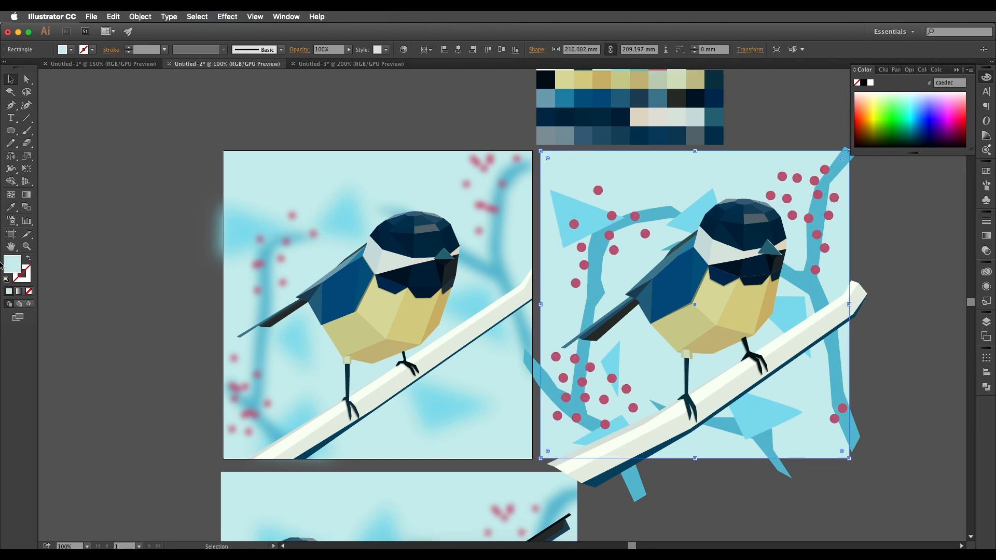
double_click(10, 267)
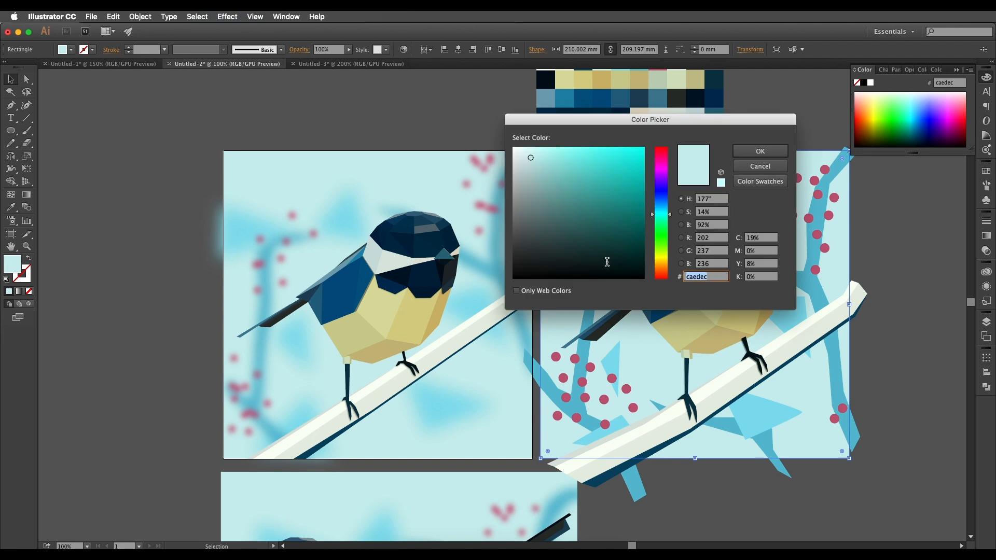
click(750, 152)
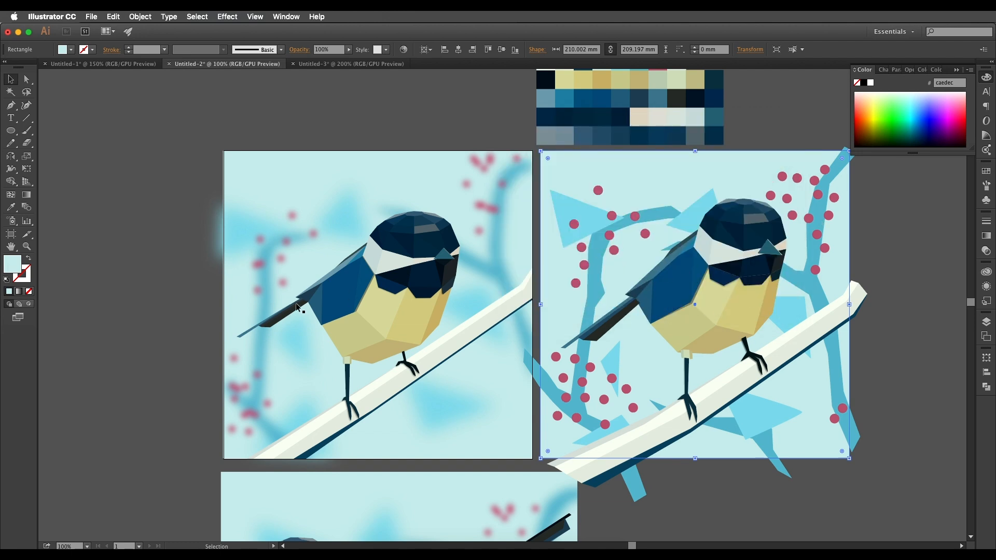
scroll(311, 337, down, 2)
scroll(311, 337, left, 1)
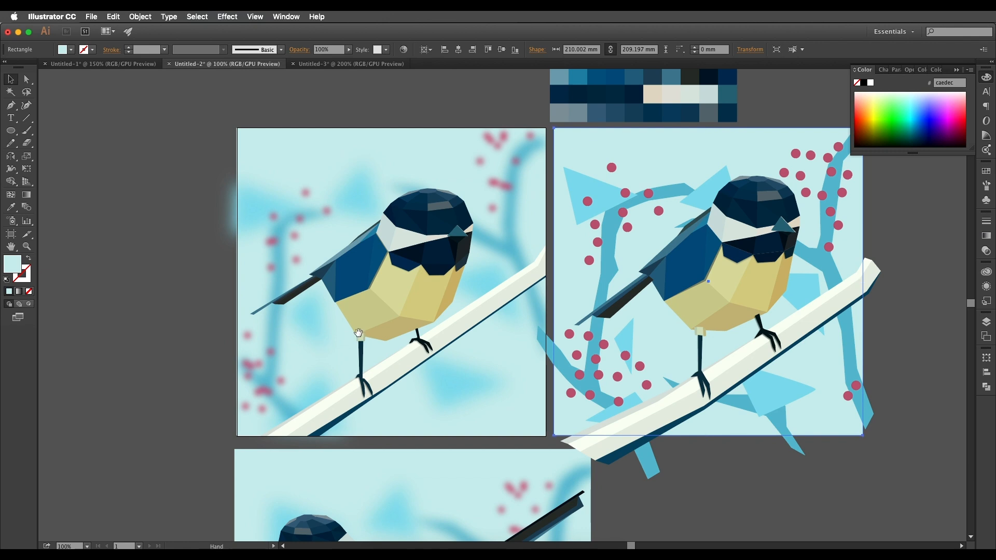
Apply a Gaussian Blur with a radius of 67.2 pixels to the light blue triangle group behind the bird.
drag(455, 390, 441, 408)
click(442, 408)
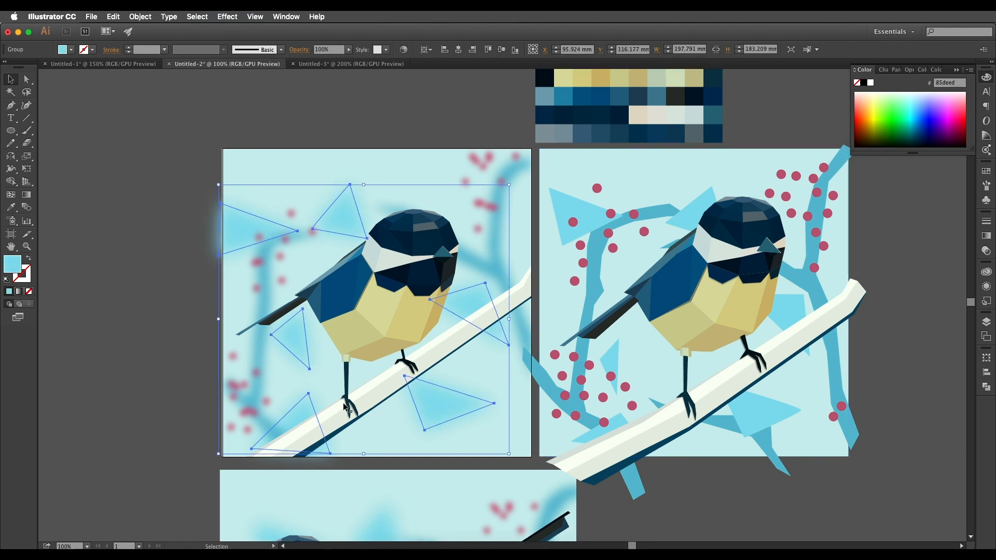
click(747, 421)
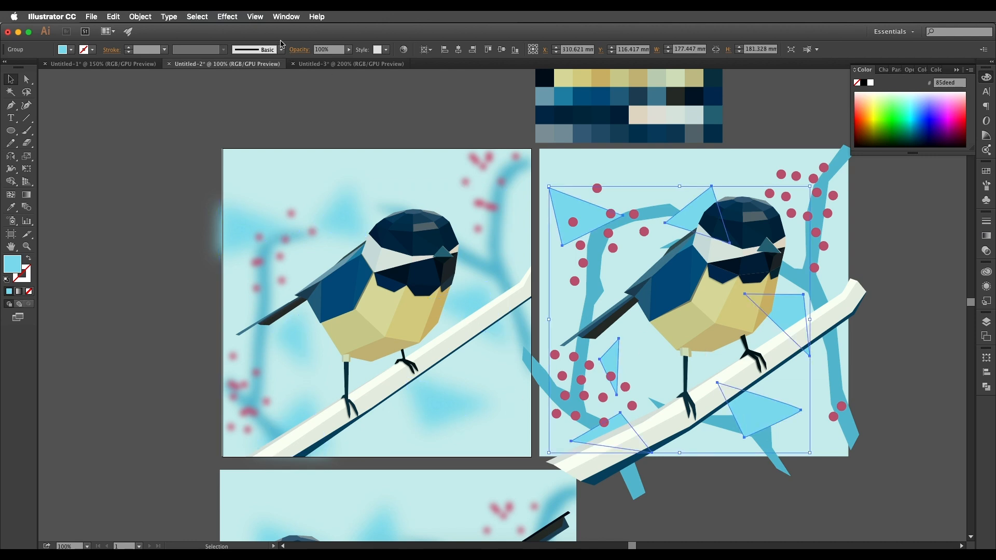
click(227, 17)
mouse_move(262, 171)
mouse_move(335, 217)
click(390, 214)
drag(570, 126, 443, 106)
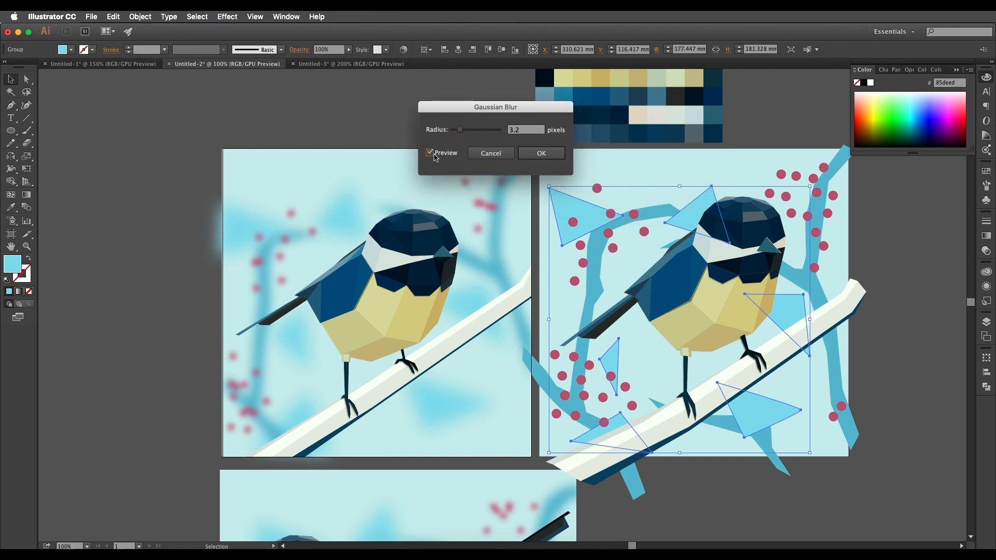
drag(477, 133, 490, 133)
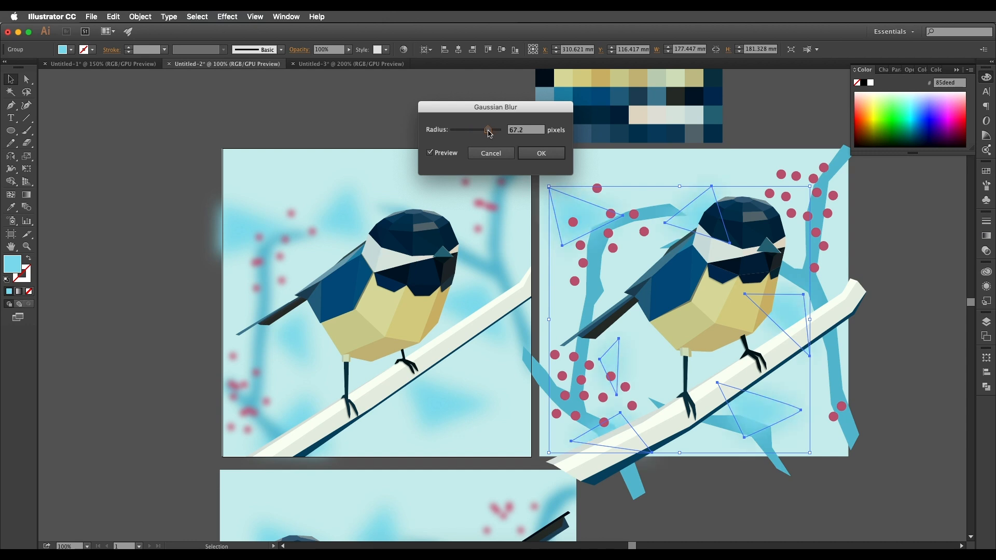
click(559, 154)
click(928, 383)
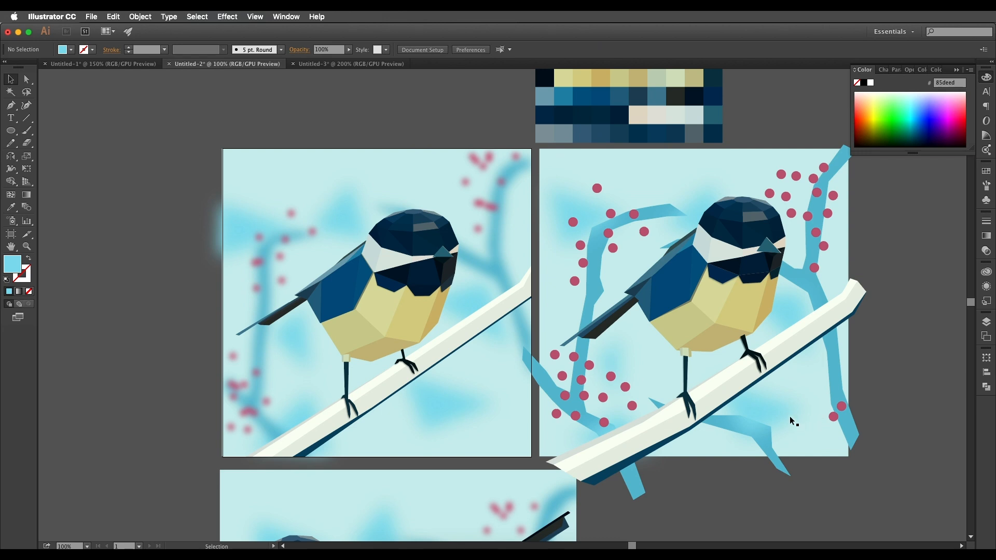
Apply a Gaussian Blur with a radius of 29.5 pixels to the blue background branch group behind the bird.
click(762, 425)
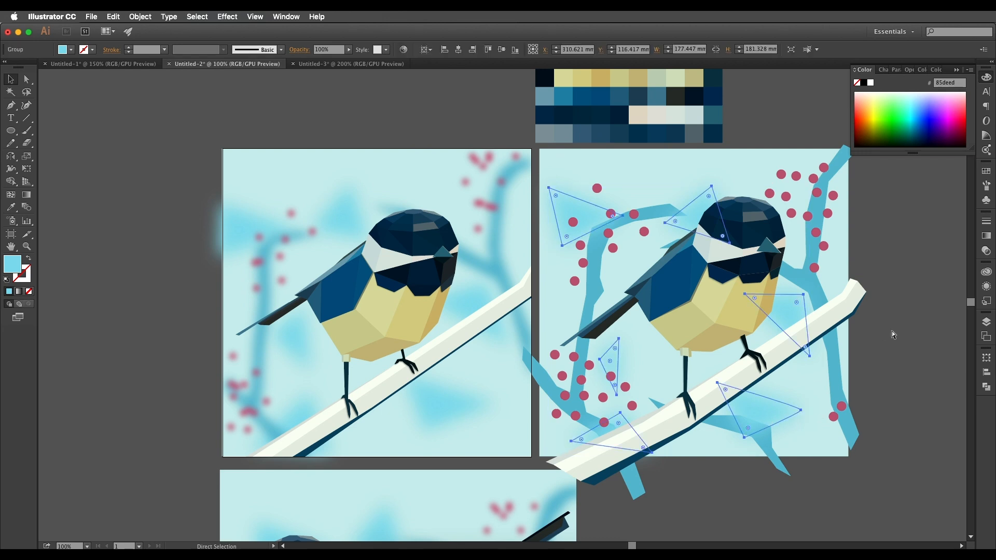
click(832, 359)
click(229, 17)
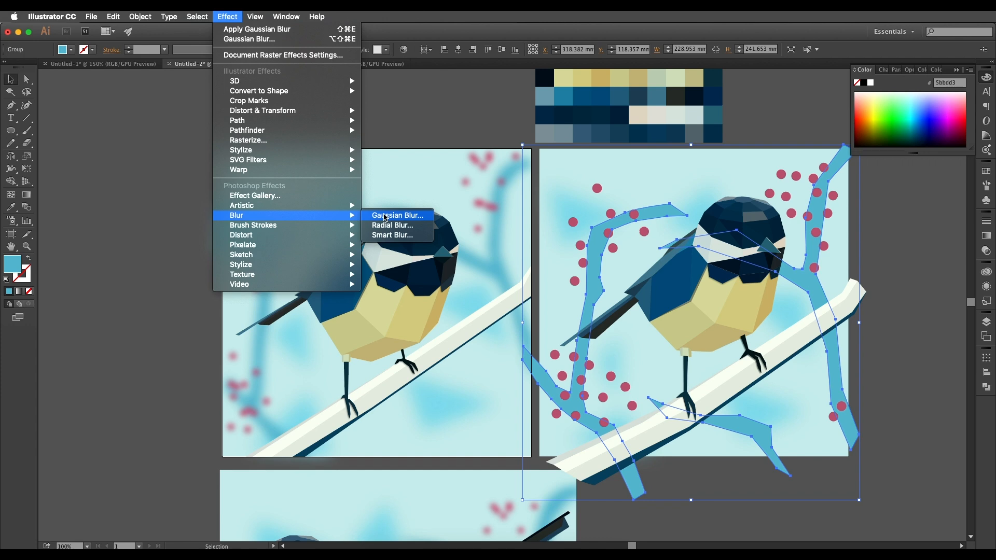
click(390, 215)
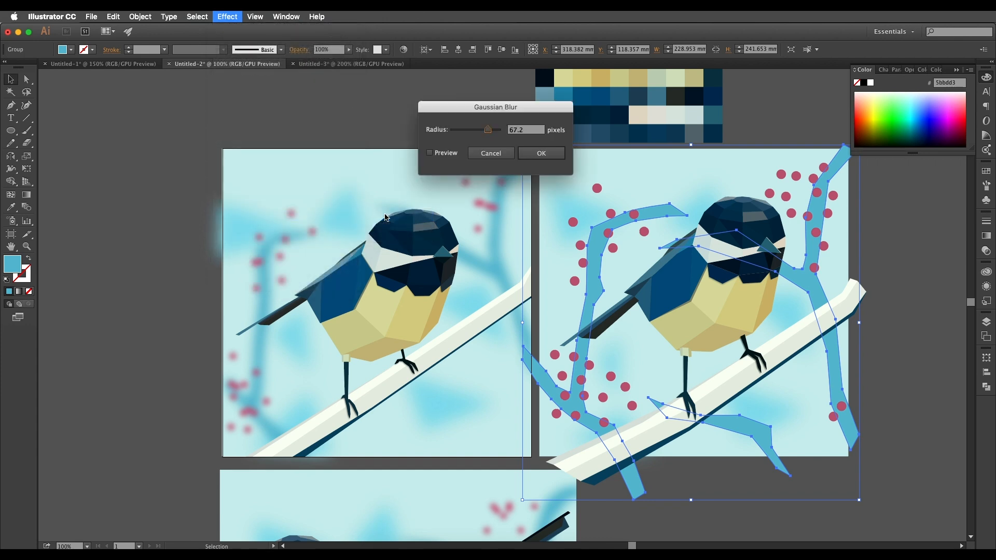
click(430, 153)
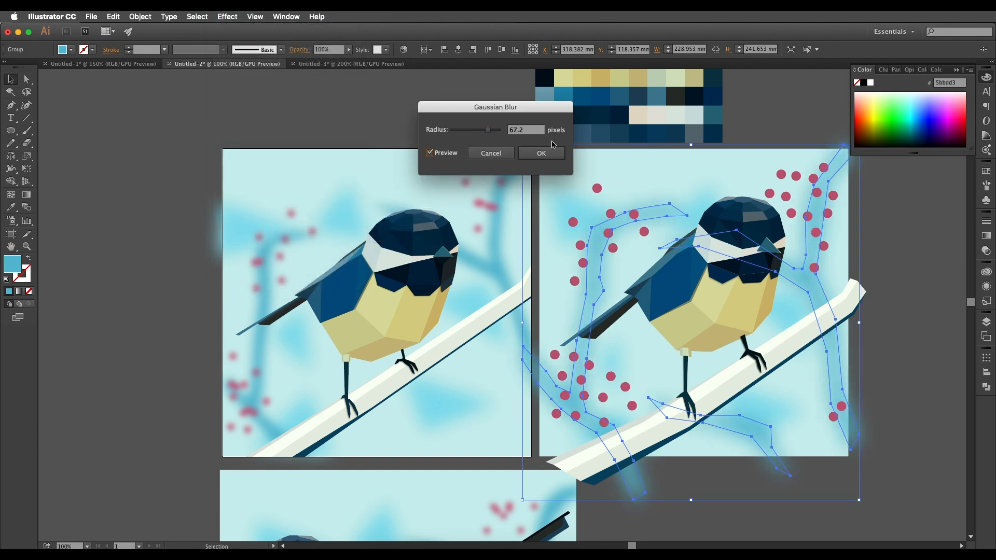
drag(480, 132, 481, 134)
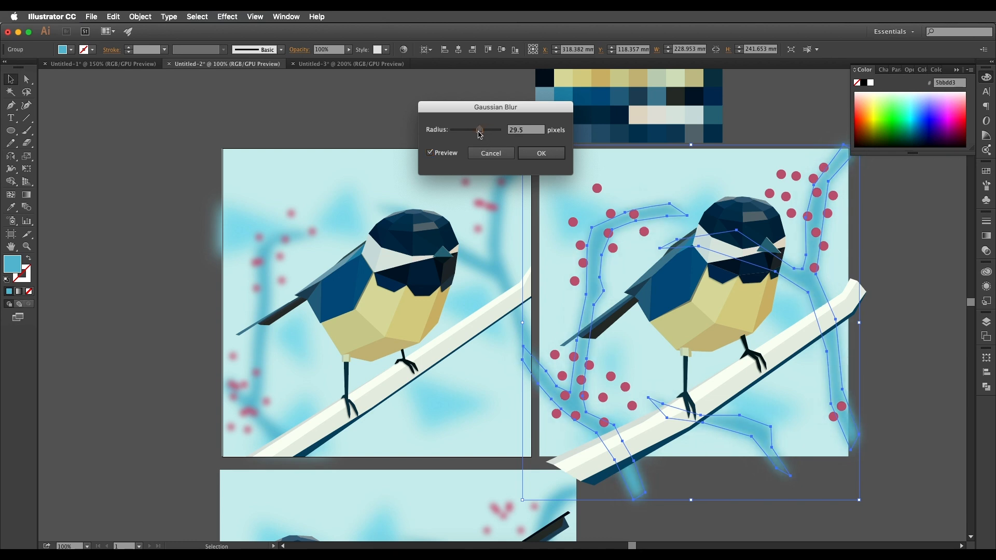
click(520, 153)
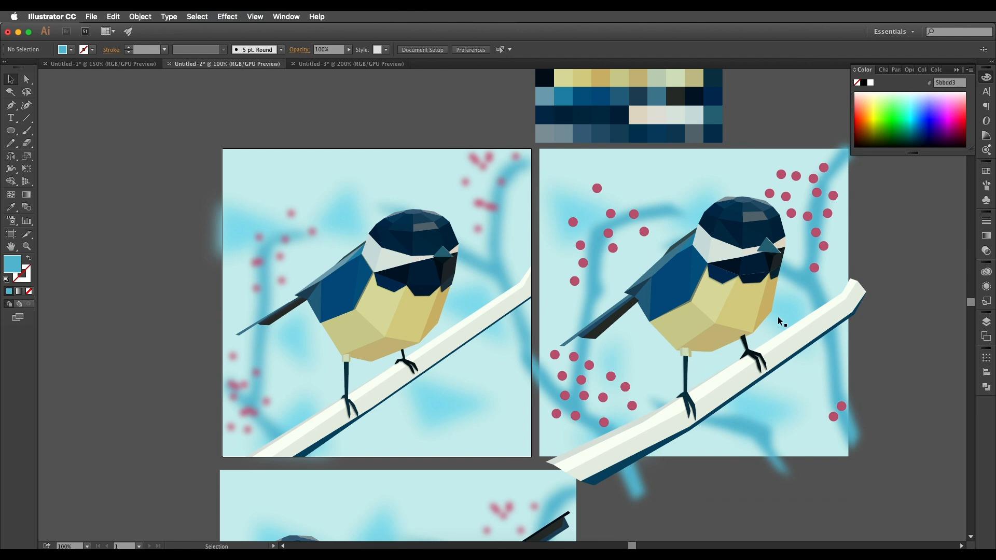
Apply a Gaussian Blur with a radius of 21.2 pixels to the group of pink berries.
drag(801, 380, 793, 373)
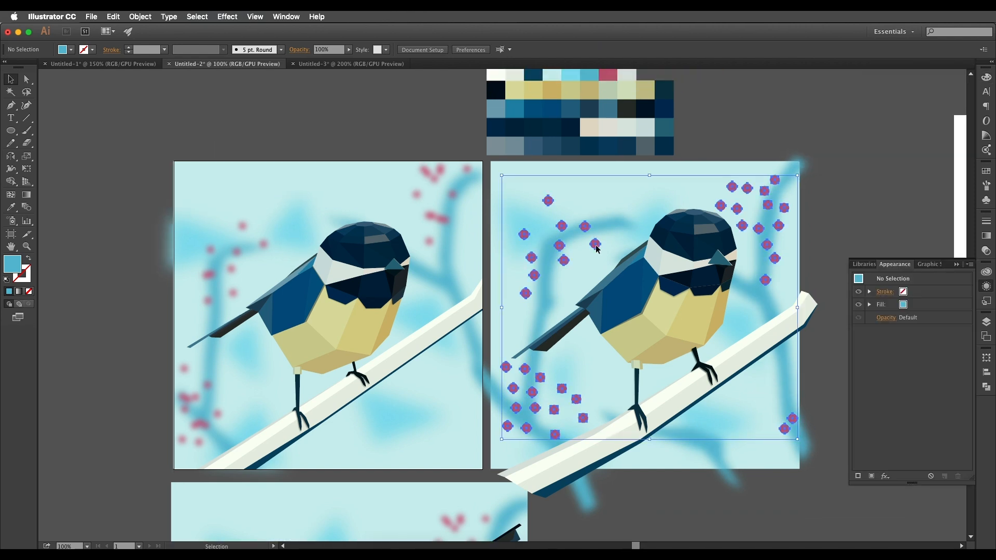
click(223, 19)
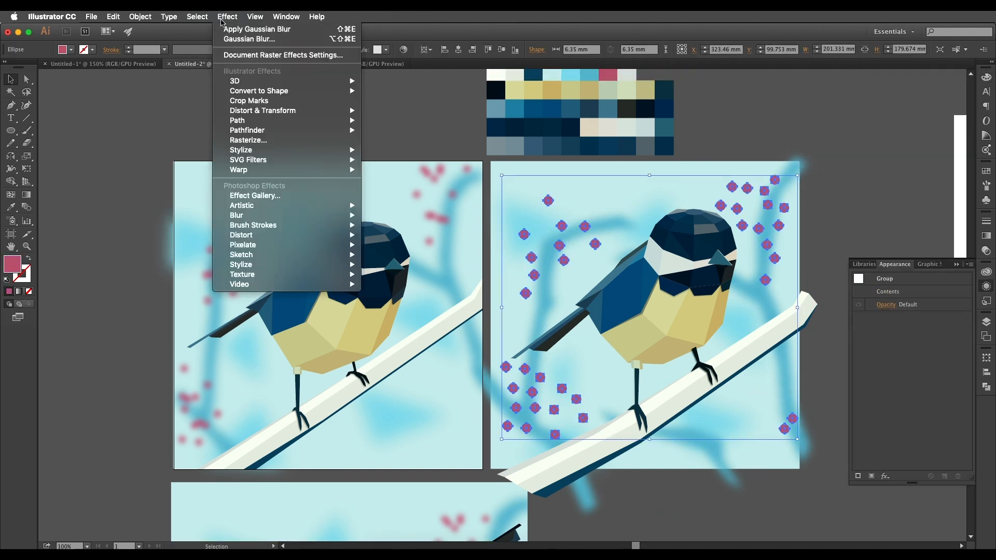
mouse_move(332, 215)
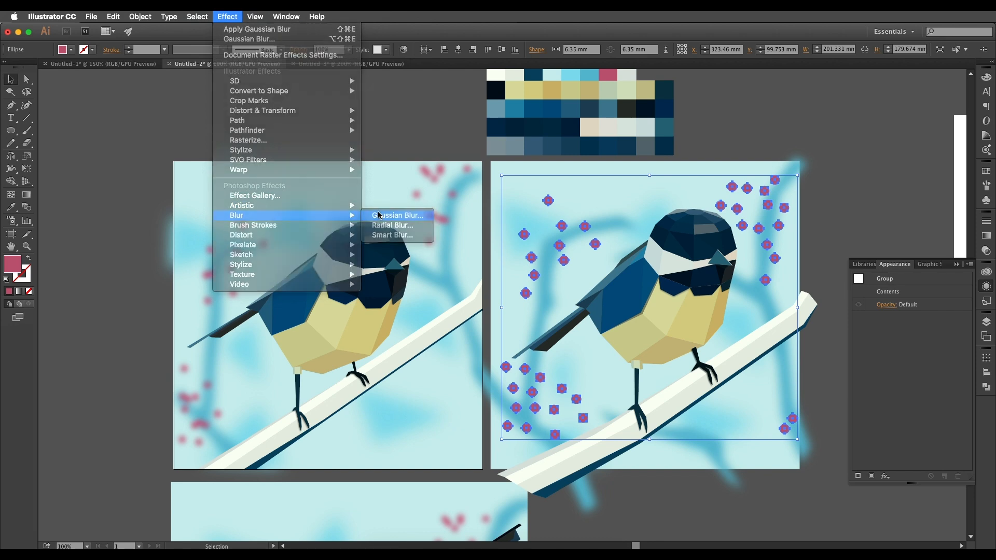
click(379, 215)
click(450, 154)
drag(480, 130, 477, 132)
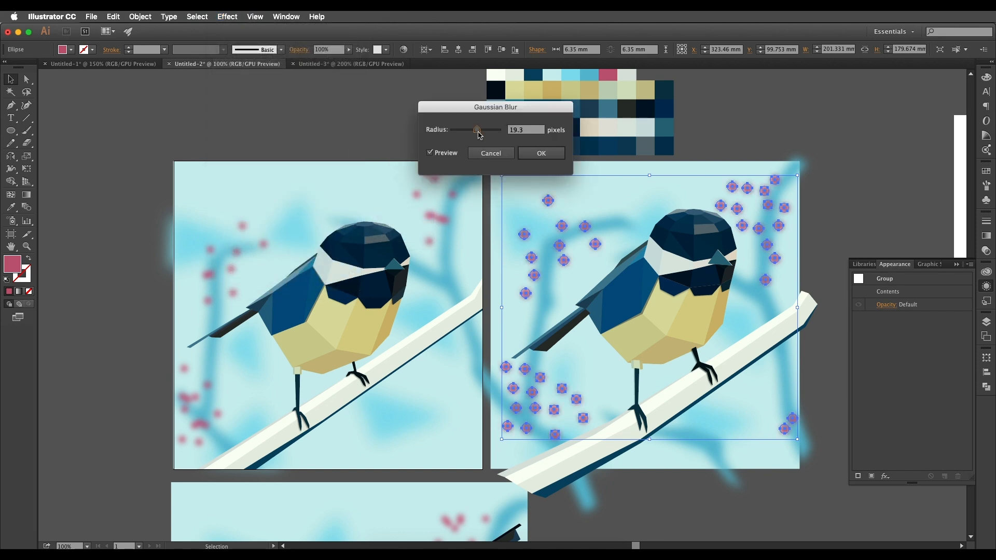
click(541, 153)
click(399, 131)
scroll(593, 269, down, 1)
scroll(592, 269, up, 1)
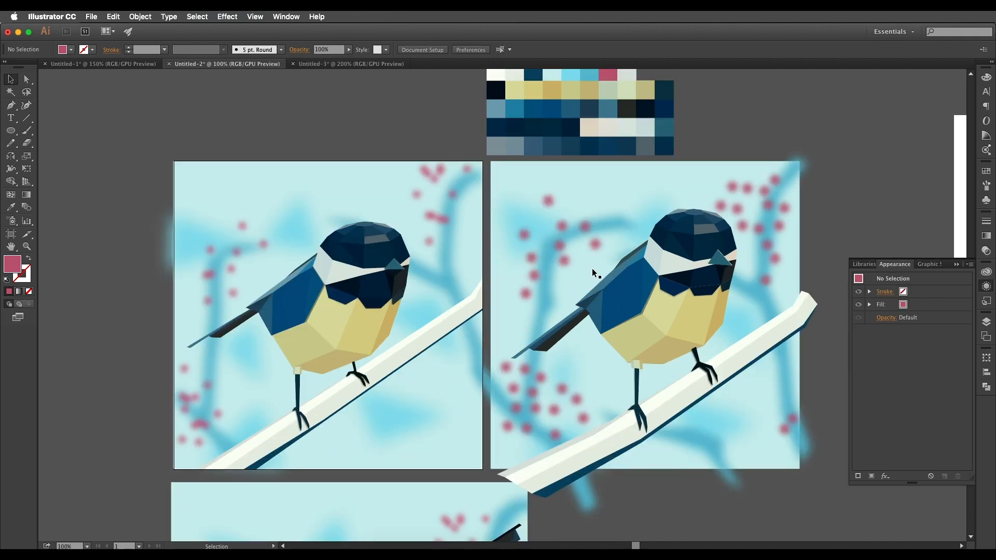
Try the Overlay blending mode on the blurred pink berry group.
scroll(593, 269, left, 1)
click(586, 258)
click(584, 260)
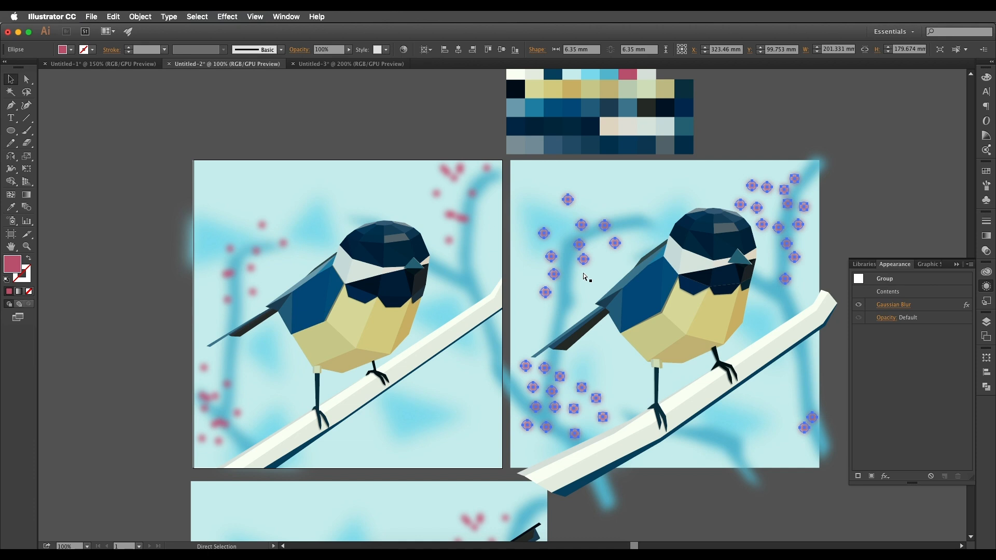
key(v)
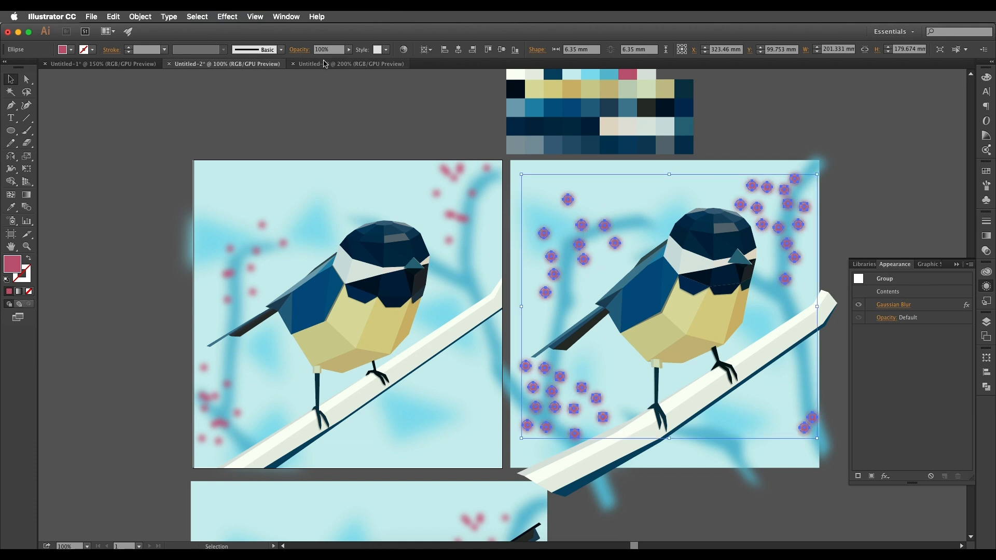
click(299, 50)
click(214, 66)
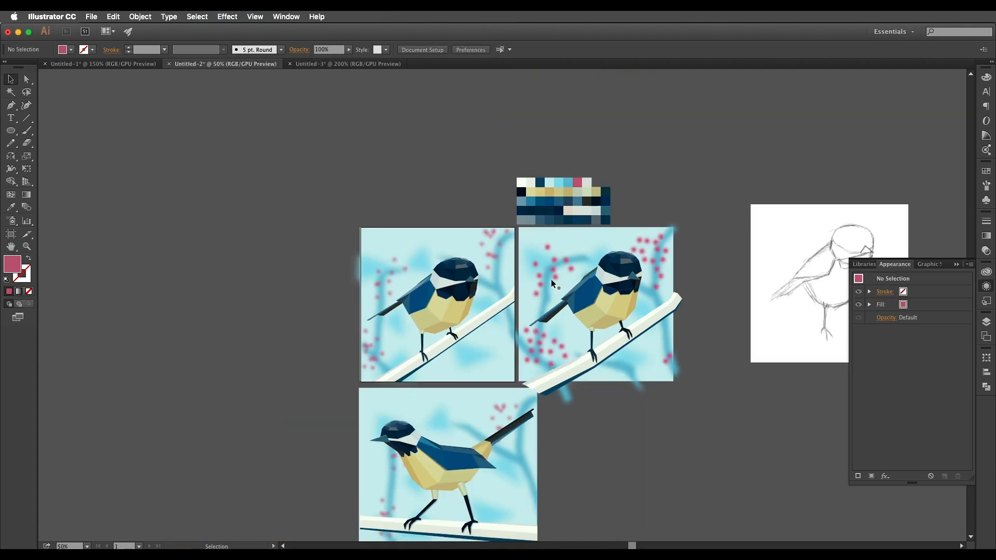
Lower the opacity of the Overlay berry group to 50% and compare it with the reference illustration.
scroll(551, 279, up, 1)
click(553, 270)
scroll(553, 270, up, 1)
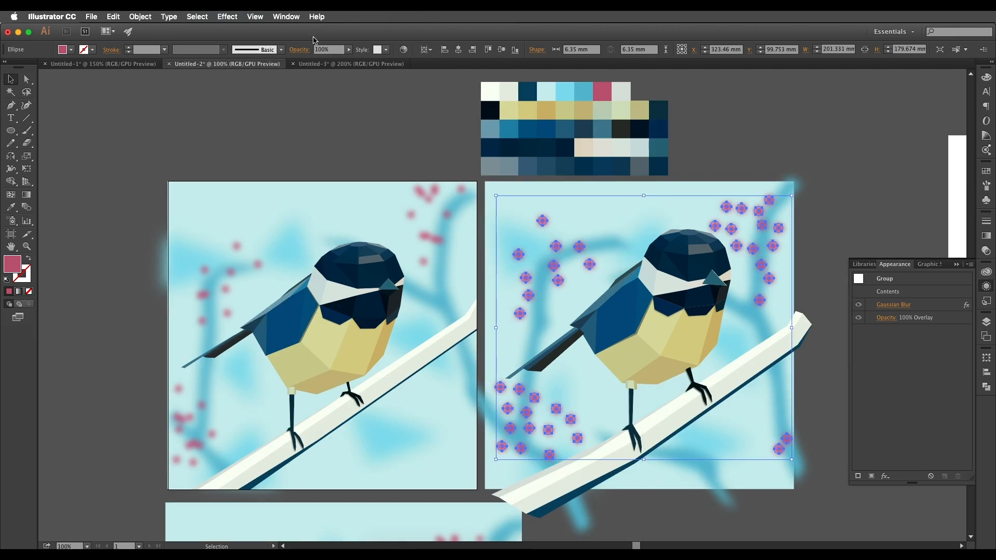
click(329, 166)
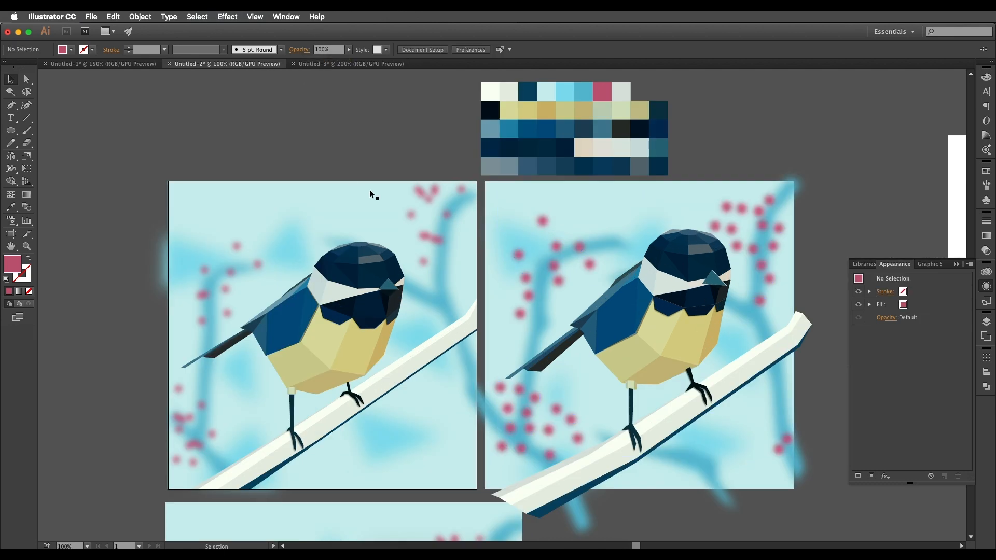
scroll(534, 249, down, 2)
mouse_move(647, 330)
mouse_down()
mouse_move(611, 313)
mouse_move(656, 313)
mouse_up()
scroll(611, 315, up, 2)
drag(481, 181, 487, 233)
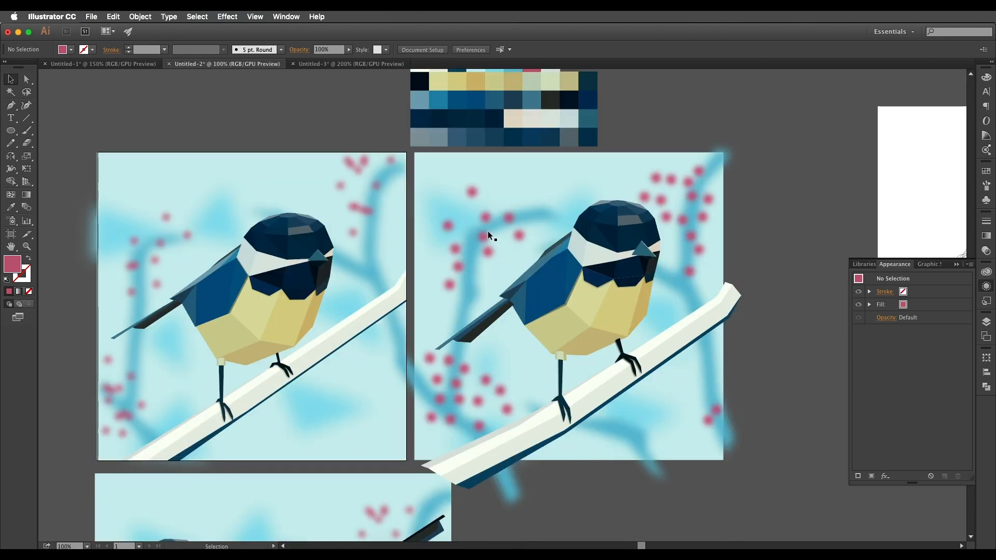
Restore the berry group's default blending and 100% opacity, and recheck its Gaussian Blur settings.
click(521, 236)
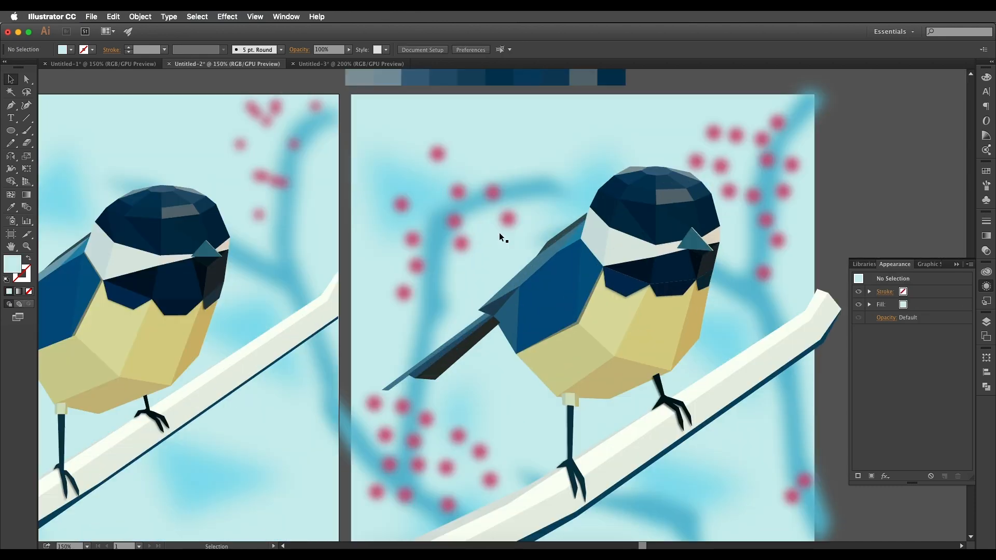
drag(499, 233, 512, 211)
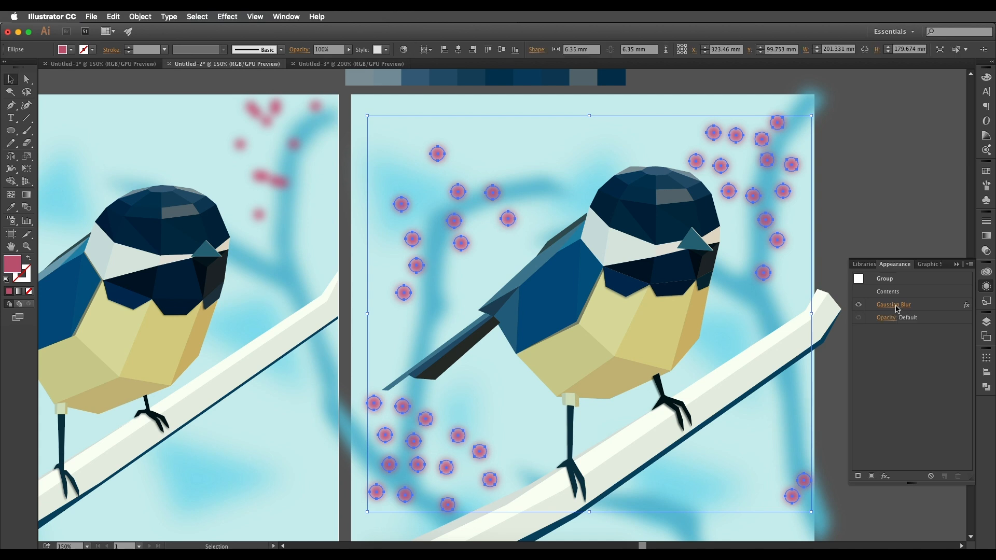
click(893, 308)
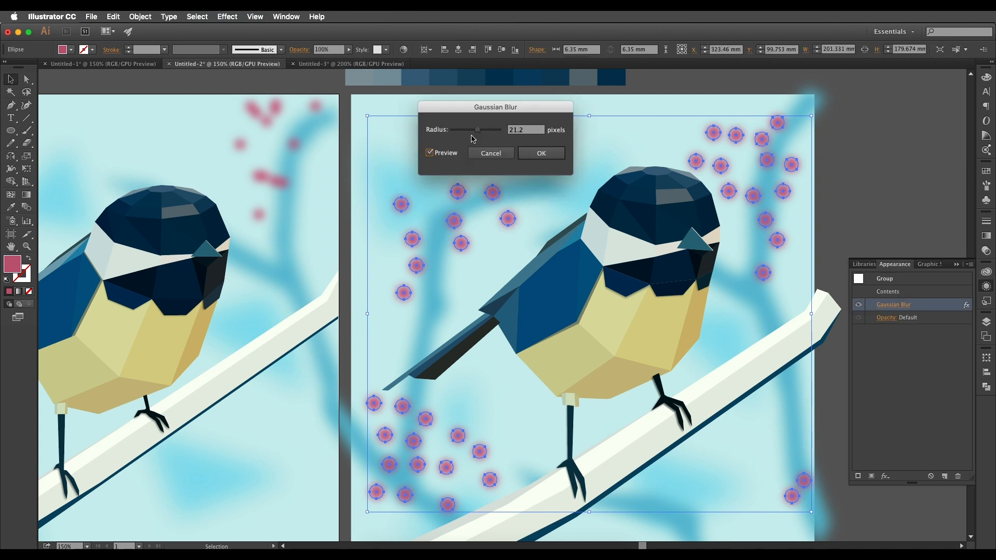
click(538, 156)
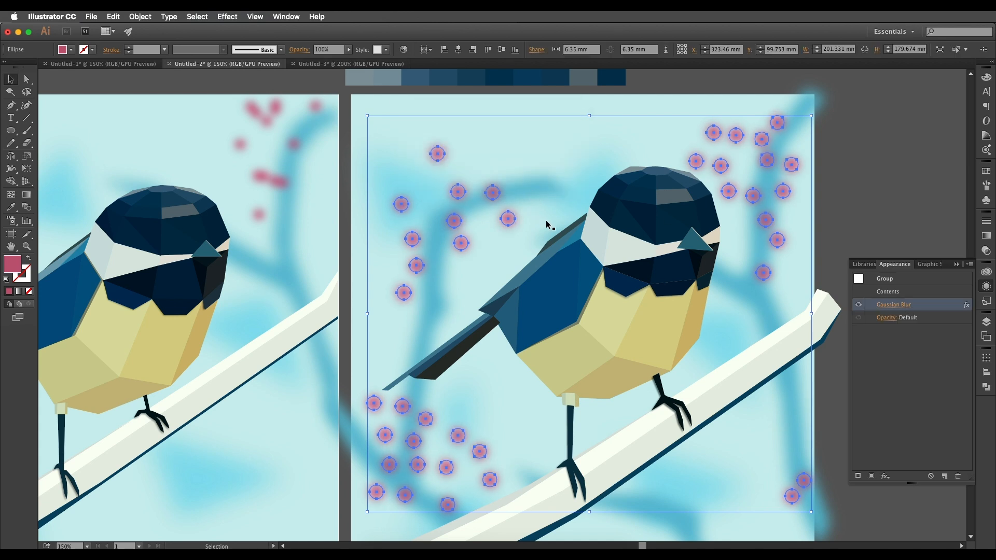
click(546, 225)
Examine the bird, its feet, the perch and the blurred background of the new illustration at close range.
scroll(546, 225, down, 6)
click(601, 150)
drag(566, 236, 622, 218)
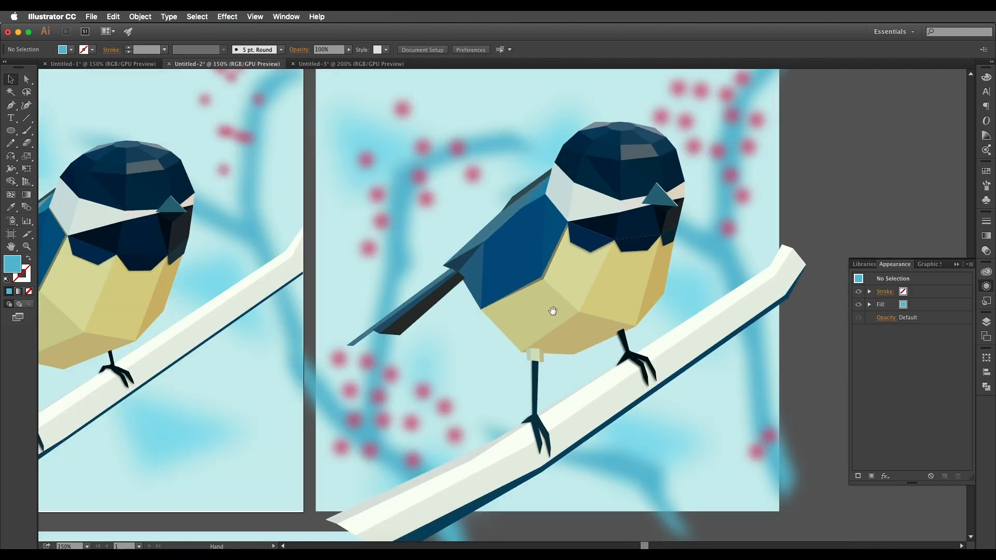
drag(552, 310, 678, 285)
scroll(533, 309, down, 2)
mouse_move(540, 355)
mouse_down()
mouse_move(575, 289)
mouse_move(326, 368)
mouse_up()
mouse_move(576, 320)
mouse_down()
mouse_move(483, 348)
mouse_move(475, 378)
mouse_move(623, 353)
mouse_move(744, 272)
mouse_up()
scroll(605, 319, up, 1)
scroll(604, 317, up, 1)
scroll(474, 379, down, 2)
click(706, 371)
drag(639, 355, 814, 348)
scroll(707, 295, up, 1)
mouse_move(640, 202)
mouse_down()
mouse_move(667, 239)
mouse_move(626, 263)
mouse_move(581, 250)
mouse_move(338, 274)
mouse_up()
scroll(581, 250, up, 1)
mouse_move(679, 279)
mouse_down()
mouse_move(375, 301)
mouse_move(353, 315)
mouse_up()
drag(555, 217, 667, 228)
mouse_move(256, 313)
mouse_down()
mouse_move(527, 322)
mouse_move(622, 310)
mouse_up()
click(514, 338)
drag(471, 333, 577, 323)
click(528, 332)
drag(501, 307, 541, 333)
click(522, 311)
mouse_move(440, 242)
mouse_down()
mouse_move(562, 281)
mouse_move(570, 411)
mouse_up()
drag(382, 112, 382, 110)
drag(609, 304, 425, 69)
mouse_move(669, 324)
mouse_down()
mouse_move(664, 305)
mouse_move(658, 313)
mouse_up()
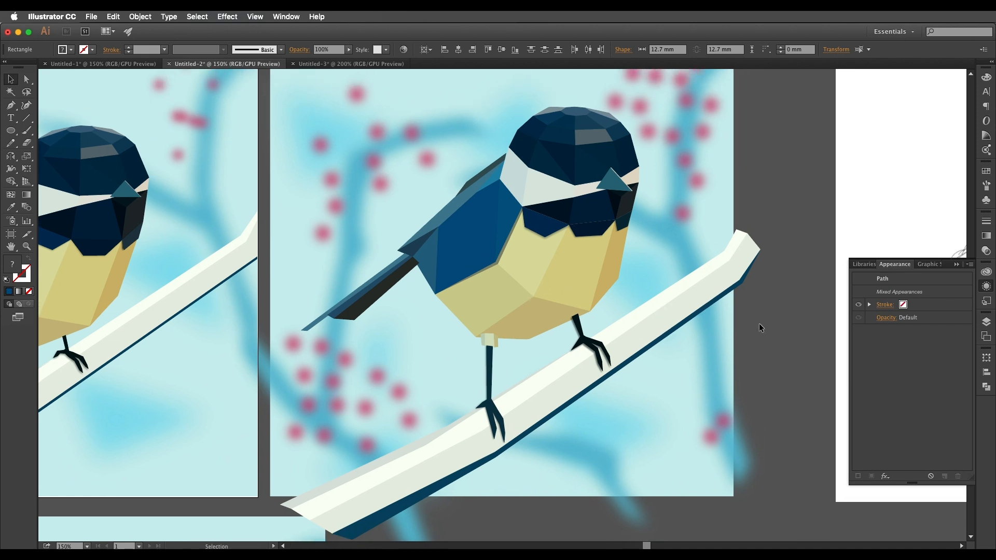
click(801, 326)
Compare the new bird's head, wing and tail with those in the reference illustration.
drag(565, 249, 586, 289)
drag(532, 327, 655, 346)
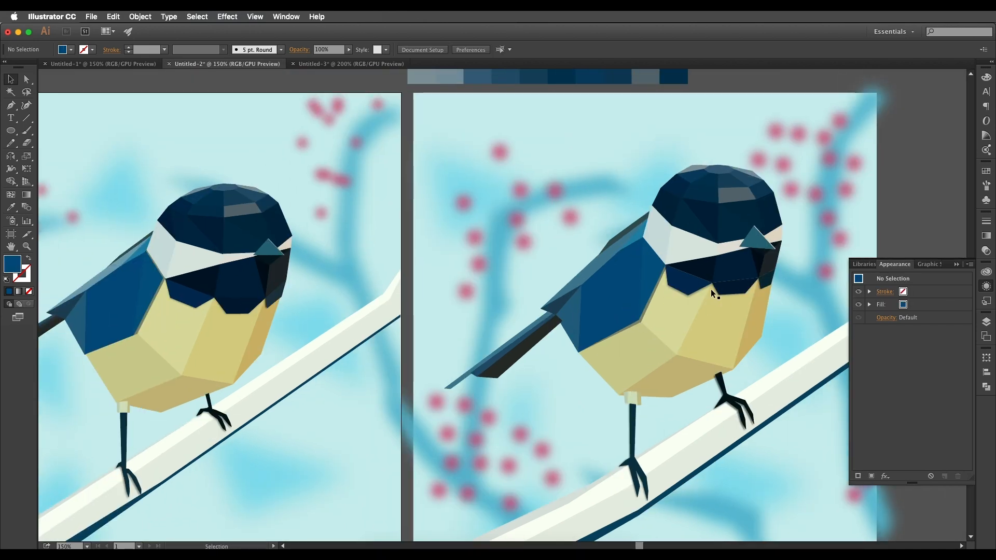
scroll(690, 273, up, 3)
scroll(690, 274, right, 3)
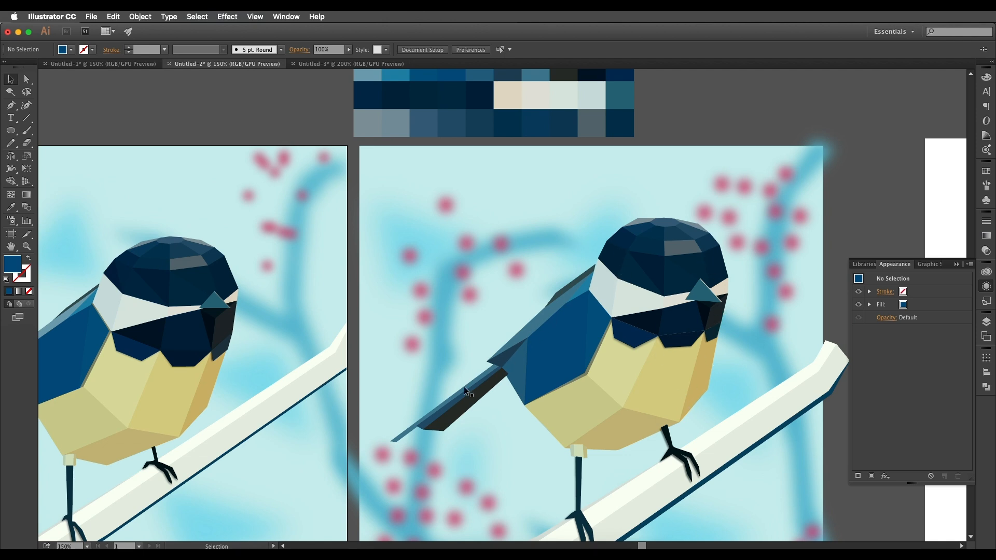
drag(566, 315, 564, 295)
drag(665, 227, 756, 228)
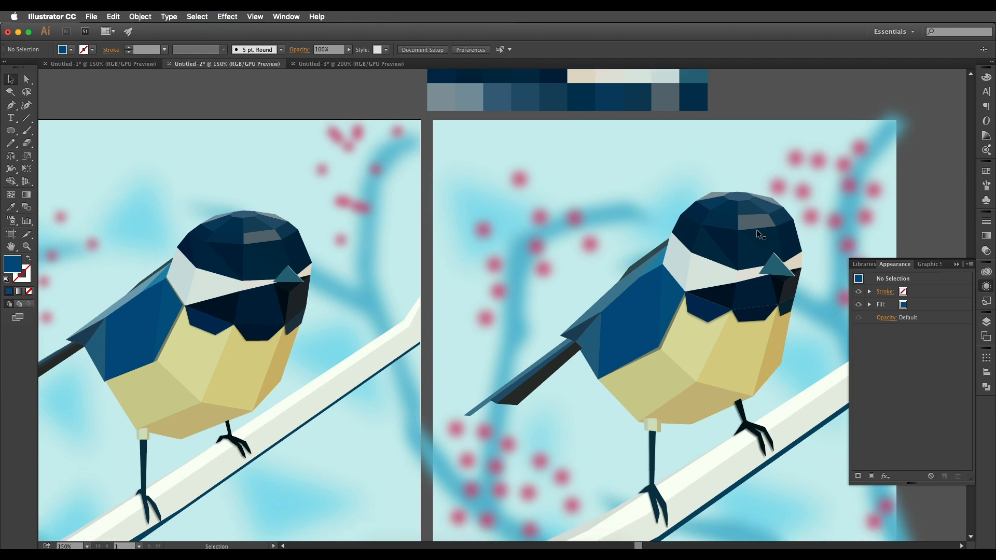
Examine the other finished illustration of the bird in side view with the raised tail.
scroll(728, 257, down, 1)
mouse_move(698, 349)
mouse_down()
mouse_move(626, 267)
mouse_move(633, 276)
mouse_up()
drag(487, 423, 624, 282)
drag(454, 423, 586, 286)
scroll(586, 285, up, 1)
scroll(560, 282, down, 1)
scroll(534, 301, up, 1)
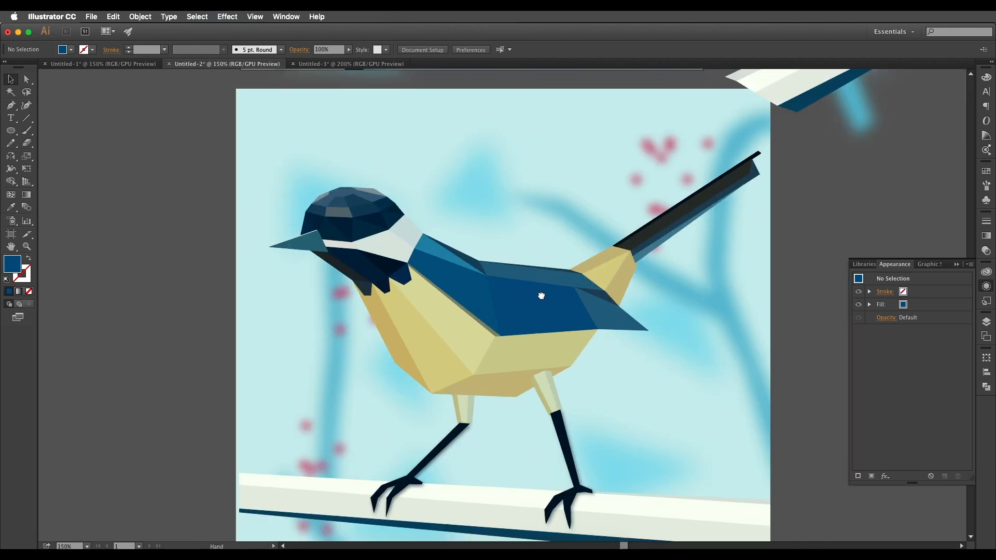
scroll(536, 300, down, 1)
scroll(515, 296, up, 1)
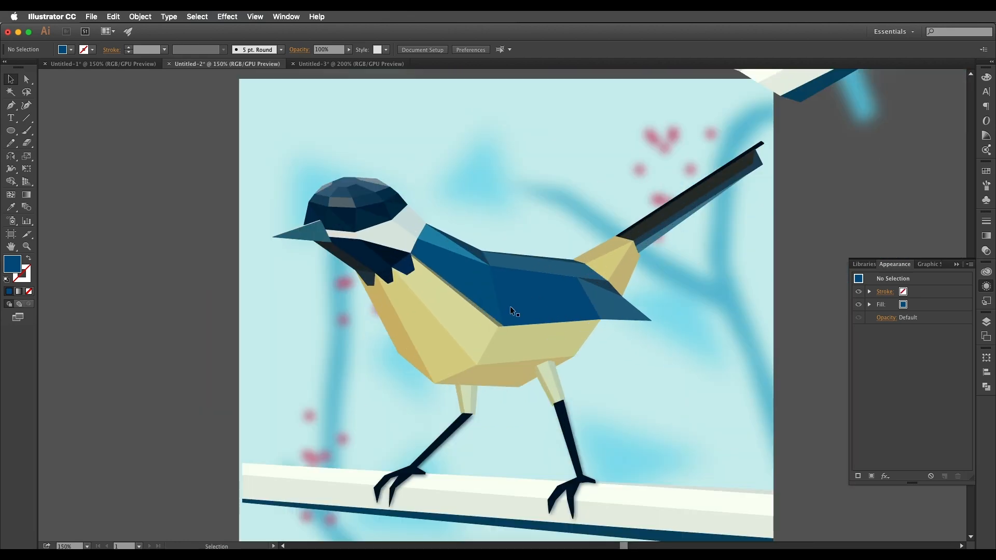
drag(510, 308, 522, 319)
key(super+minus)
key(super+minus)
Compare the new illustration's blurred branches, triangles and berries with the finished reference artwork.
drag(603, 240, 556, 321)
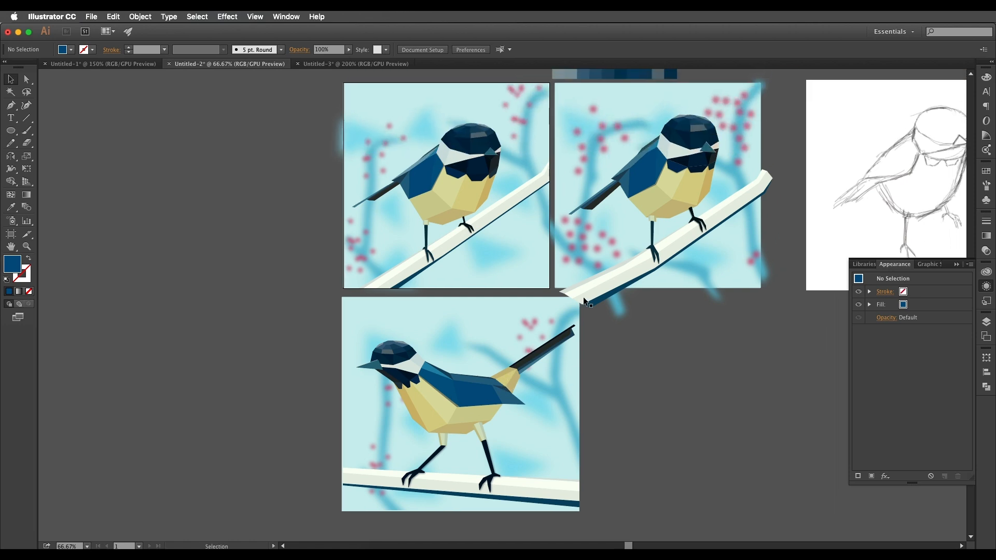
scroll(598, 288, up, 1)
drag(653, 249, 504, 412)
drag(373, 316, 396, 336)
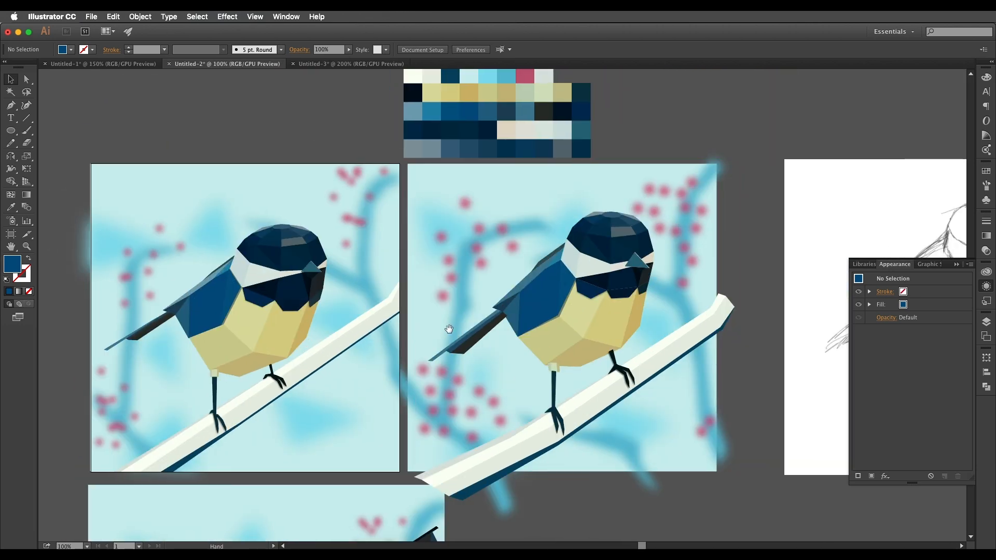
scroll(516, 285, up, 1)
scroll(487, 244, left, 5)
scroll(540, 247, down, 3)
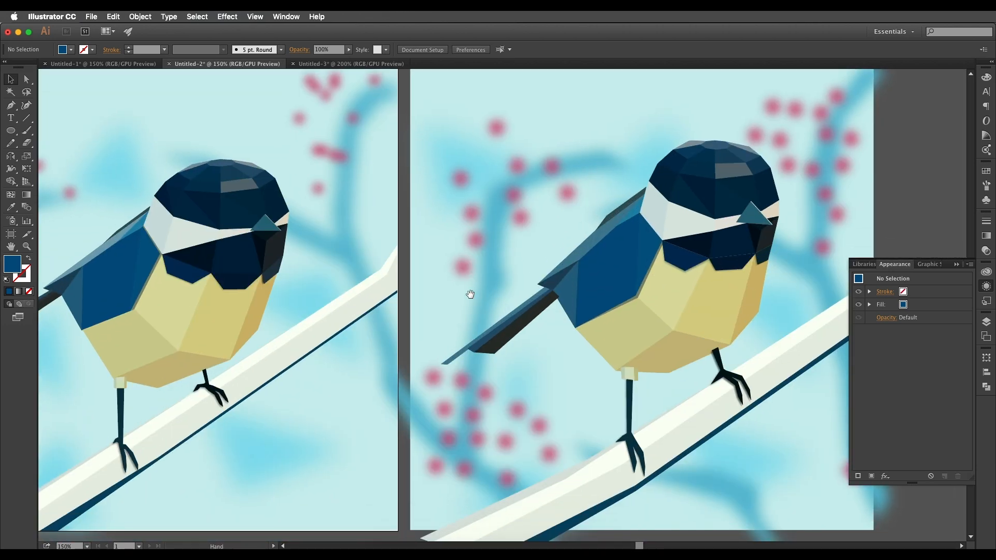
scroll(552, 283, down, 1)
drag(585, 264, 540, 302)
scroll(553, 299, right, 2)
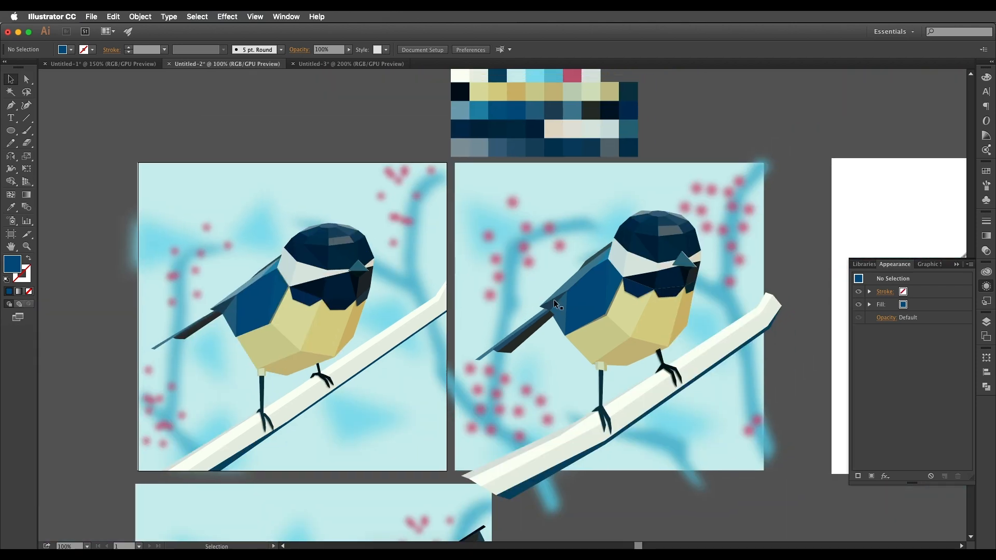
scroll(553, 300, down, 1)
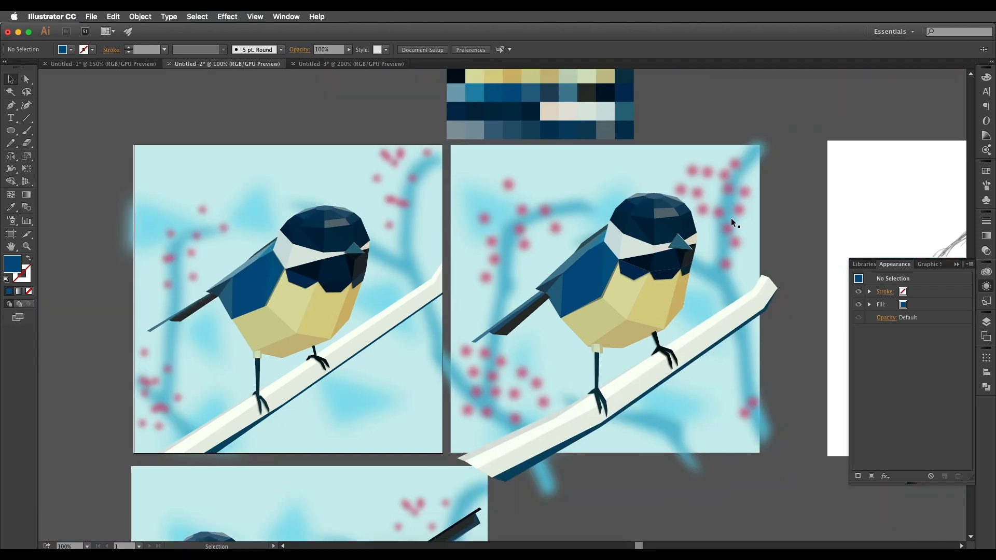
scroll(730, 218, up, 1)
scroll(728, 229, up, 1)
scroll(669, 282, down, 1)
drag(673, 308, 564, 201)
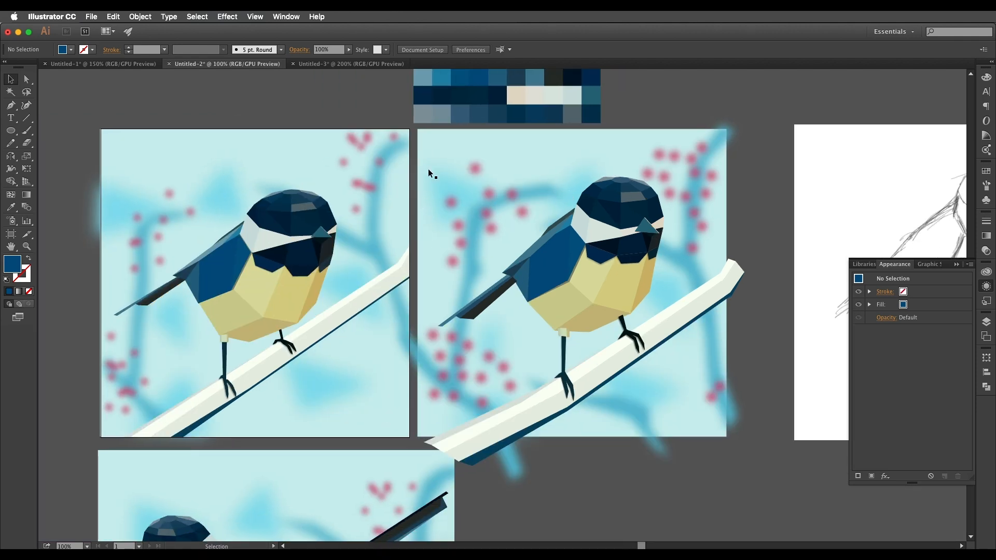
Paste a copy of the new illustration's pale blue background square in front and arrange it above all the artwork.
drag(500, 184, 429, 223)
click(529, 188)
click(590, 158)
click(539, 184)
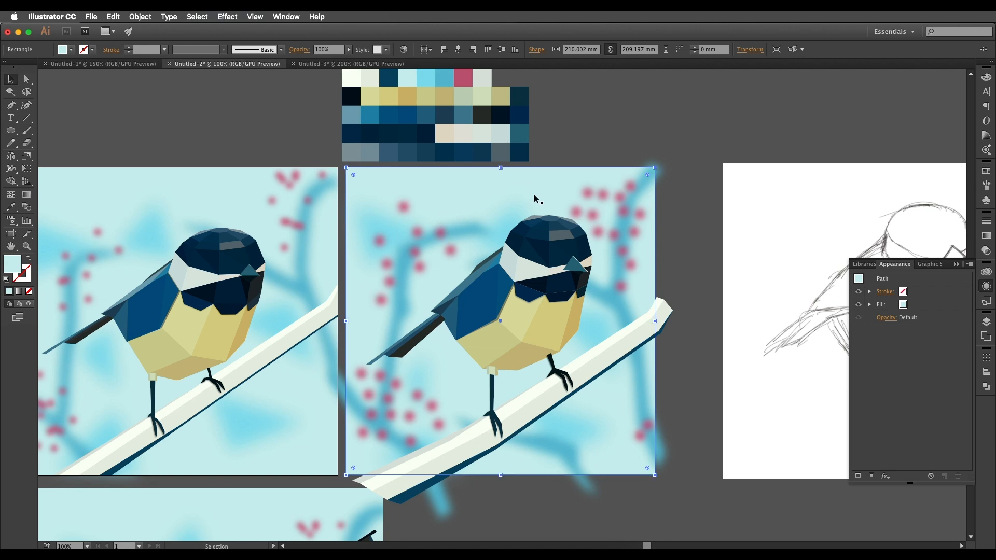
right_click(534, 197)
mouse_move(577, 347)
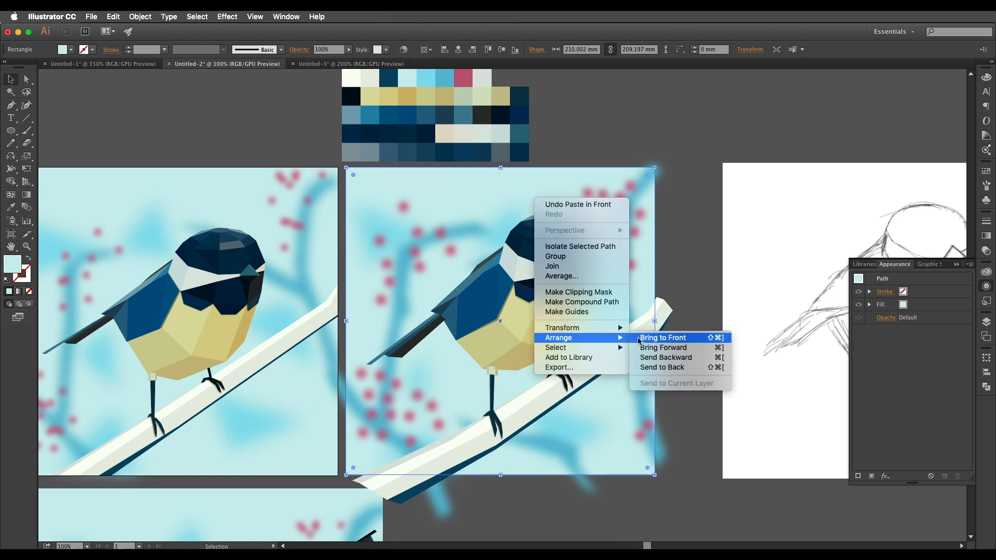
click(638, 338)
Move the square copy off the artwork and group the bird, perch and blurred branches, triangles and berries.
drag(571, 282, 264, 299)
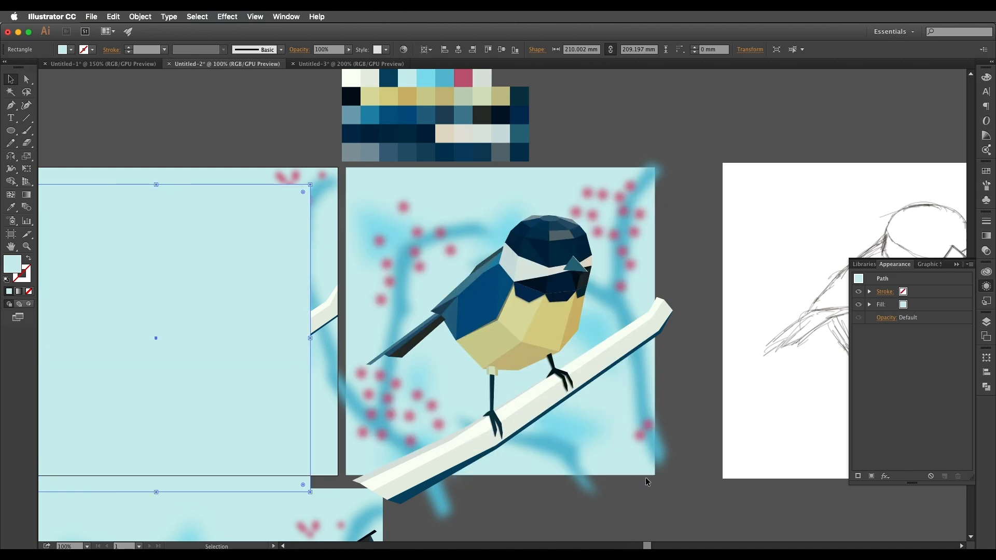
drag(669, 477, 414, 303)
drag(366, 233, 366, 233)
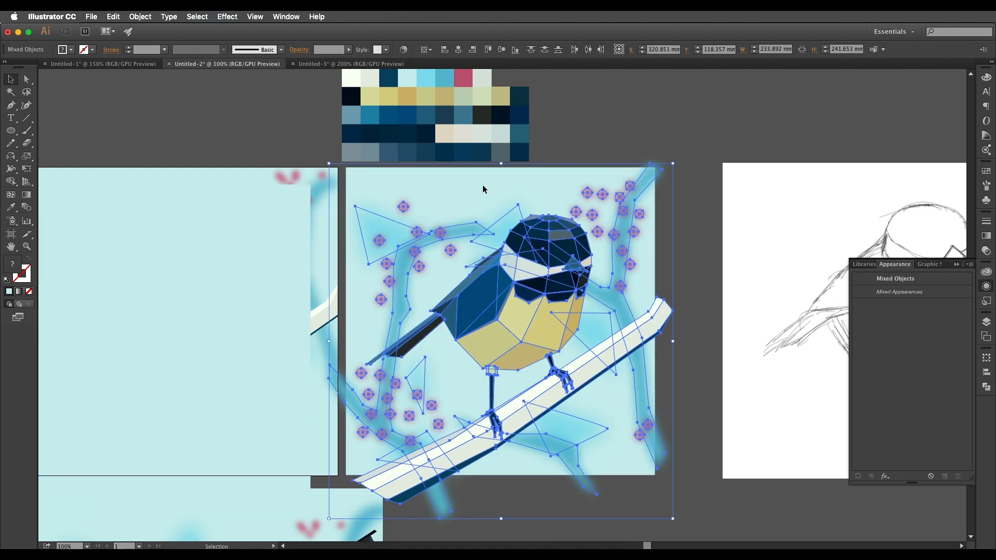
key(a)
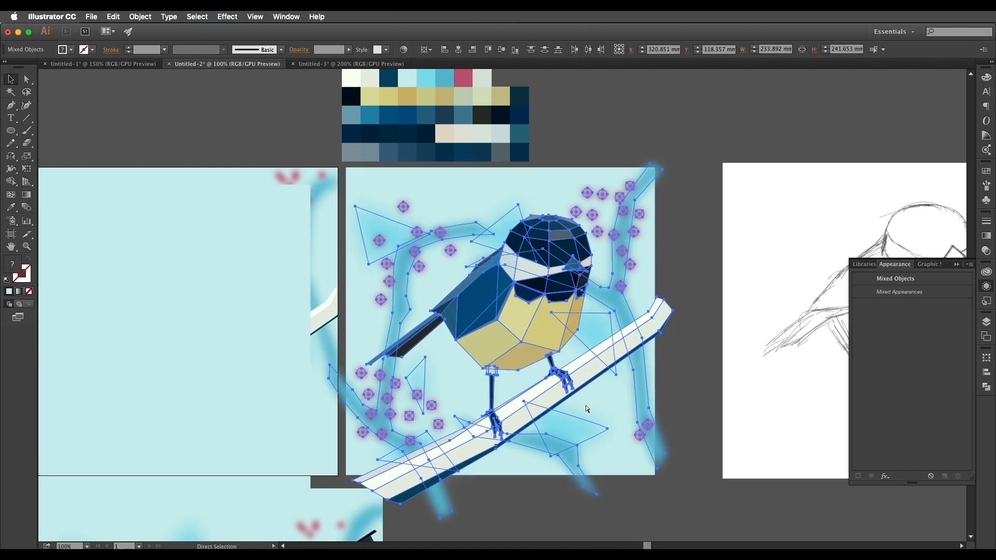
key(super+g)
Align the pale blue square with the background again and use it as a clipping mask for the grouped artwork.
drag(226, 382, 550, 345)
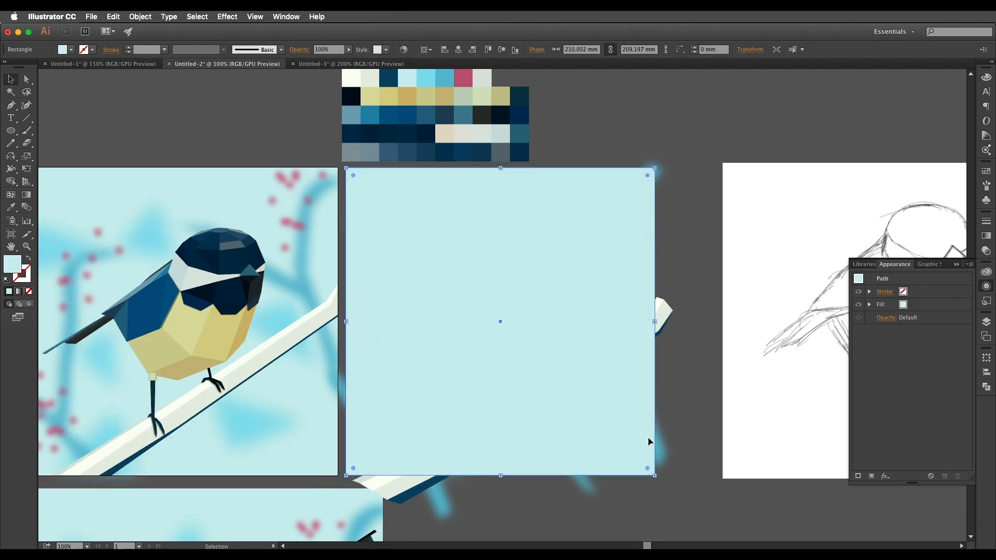
drag(626, 425, 622, 414)
right_click(621, 414)
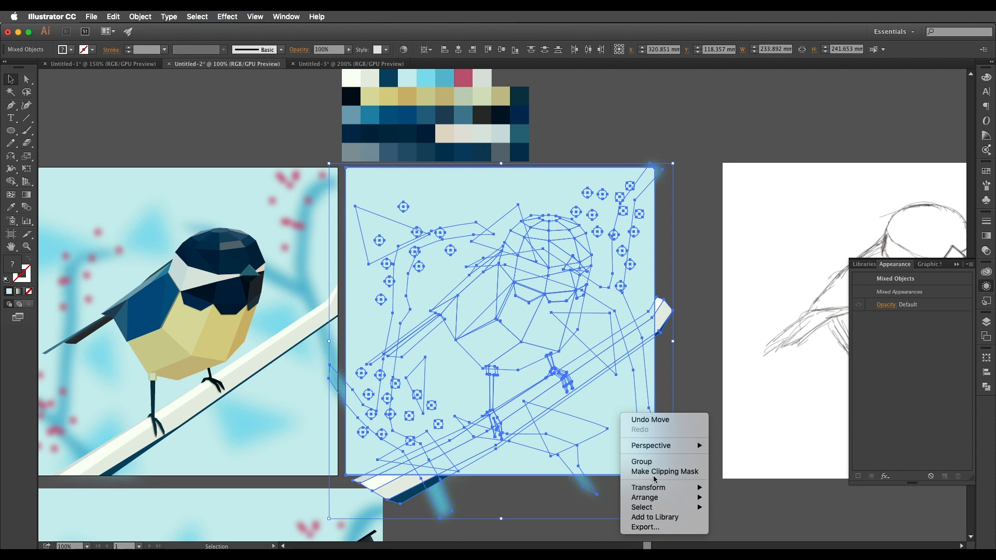
click(654, 471)
click(682, 442)
key(super+minus)
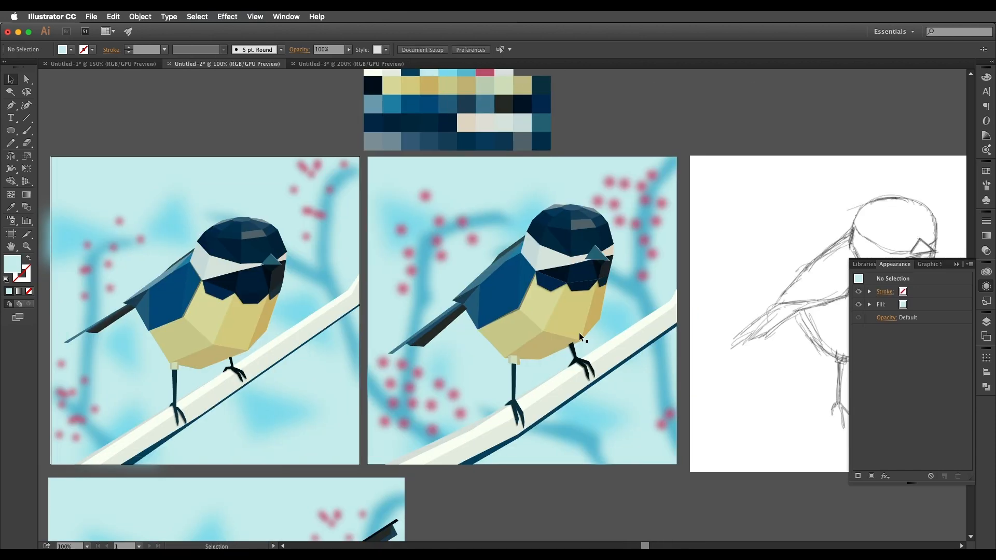
key(super+plus)
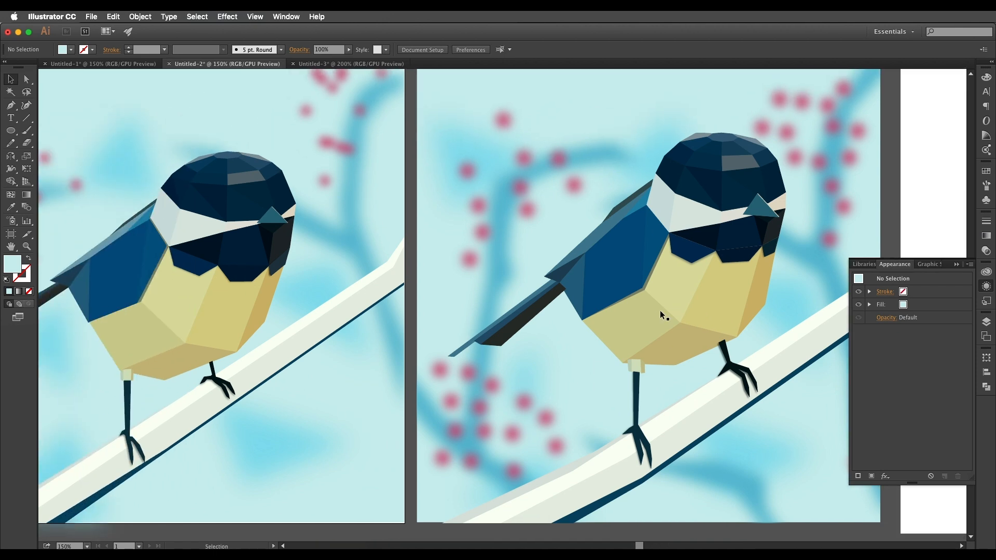
key(super+minus)
key(super+minus)
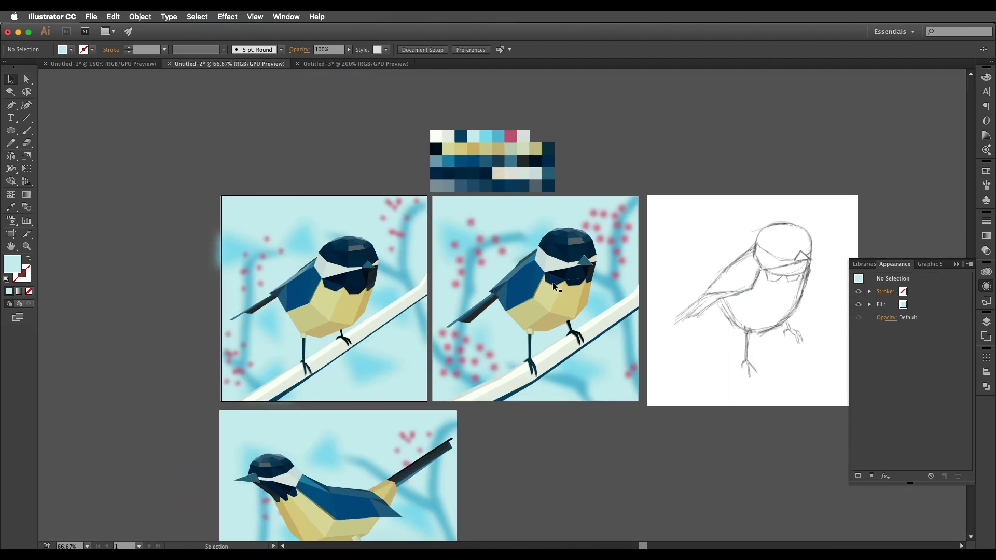
Switch to the Untitled-3 document and examine the ladybug, the leaf and the blurred grass at close range.
click(348, 64)
scroll(582, 306, down, 3)
scroll(564, 306, up, 2)
scroll(533, 307, down, 2)
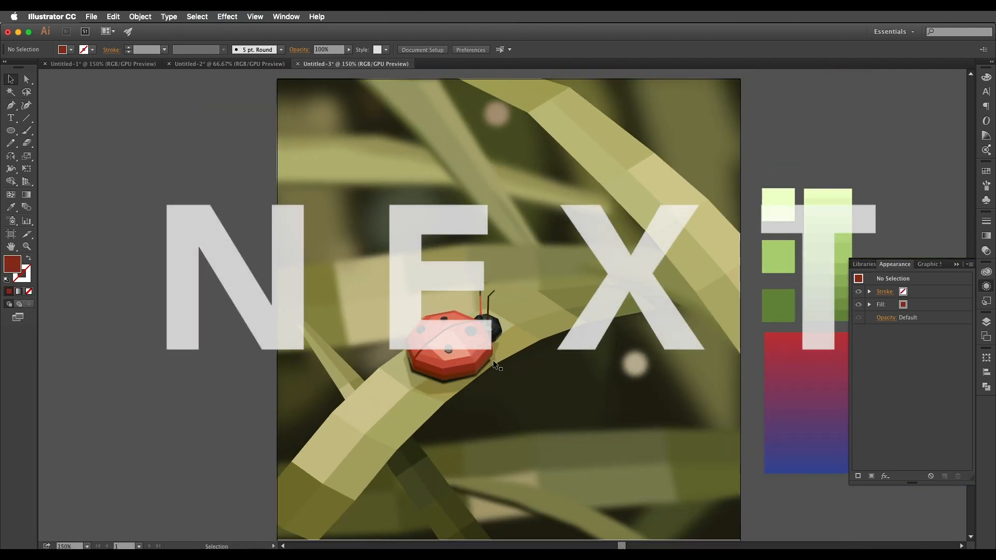
scroll(493, 359, up, 4)
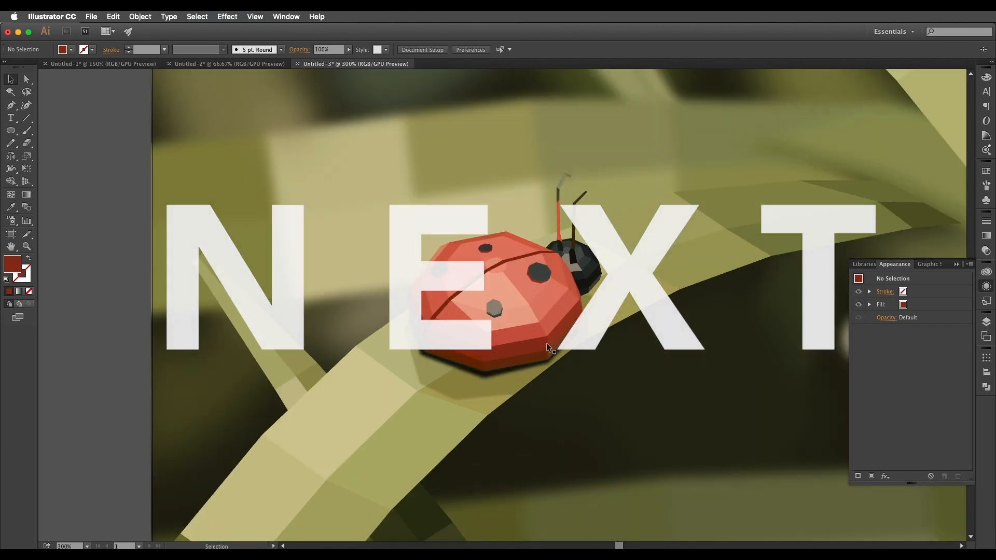
click(525, 328)
click(514, 317)
scroll(515, 304, down, 1)
drag(649, 273, 531, 333)
click(509, 319)
scroll(510, 320, down, 1)
Inspect the strip of green shades and the group of three green squares beside the ladybug illustration.
drag(577, 235, 646, 197)
scroll(664, 197, right, 8)
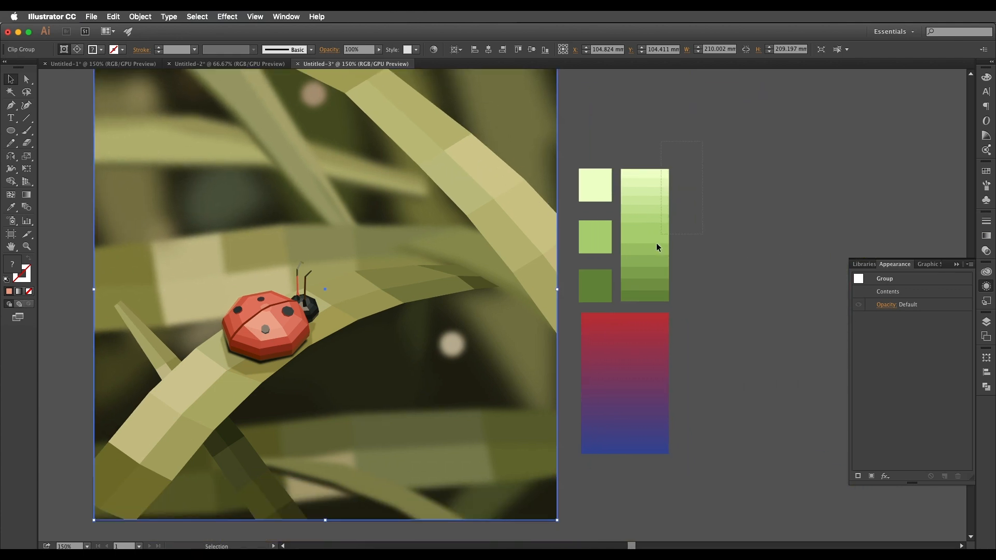
drag(639, 297, 643, 297)
scroll(642, 297, up, 1)
mouse_move(659, 213)
mouse_down()
mouse_move(603, 247)
mouse_move(732, 260)
mouse_up()
drag(663, 265, 761, 253)
drag(688, 265, 572, 268)
drag(667, 254, 622, 300)
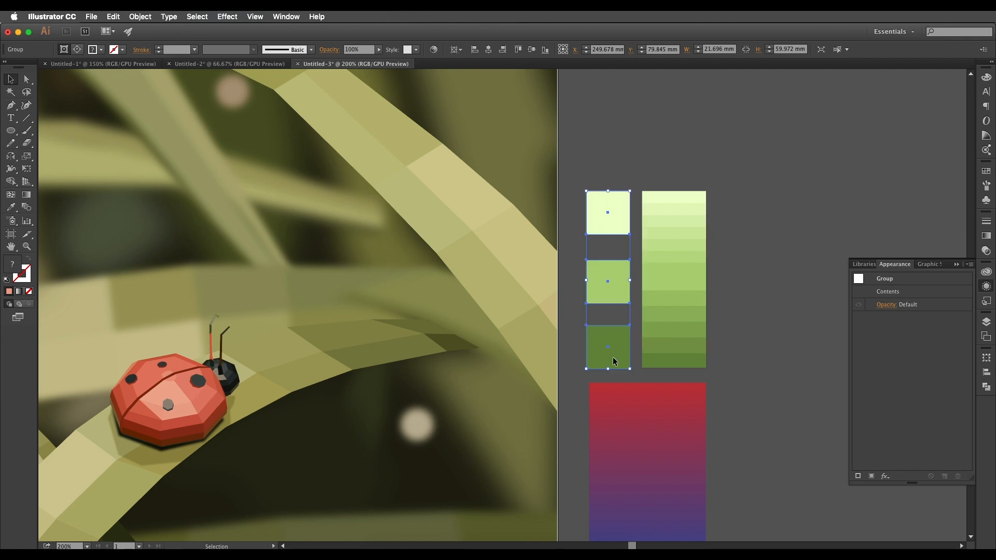
Ungroup the three green squares and check that each can be selected separately.
drag(611, 361, 612, 365)
click(580, 245)
click(608, 211)
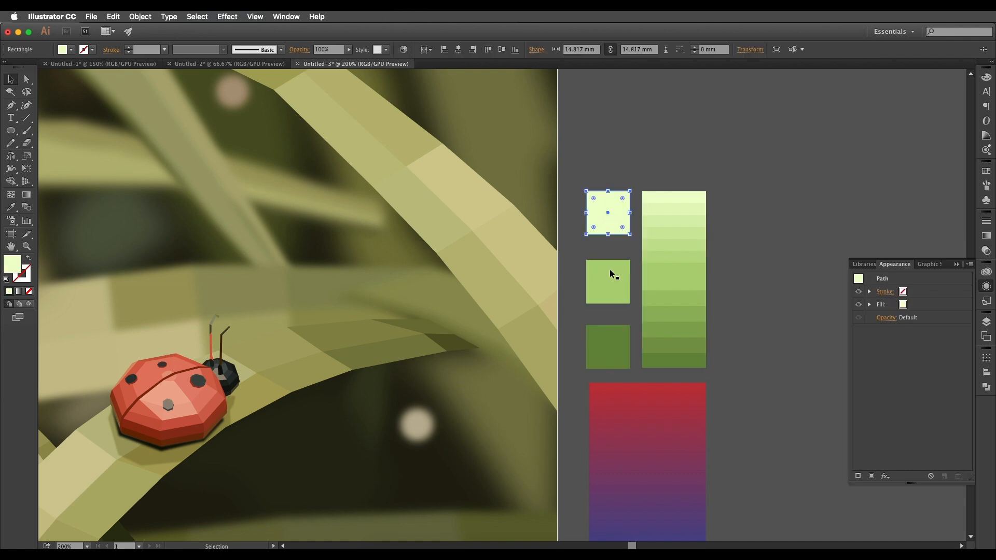
click(613, 351)
drag(613, 351, 694, 342)
Examine the strip of blended green shades and review the whole ladybug illustration at several magnifications.
click(763, 287)
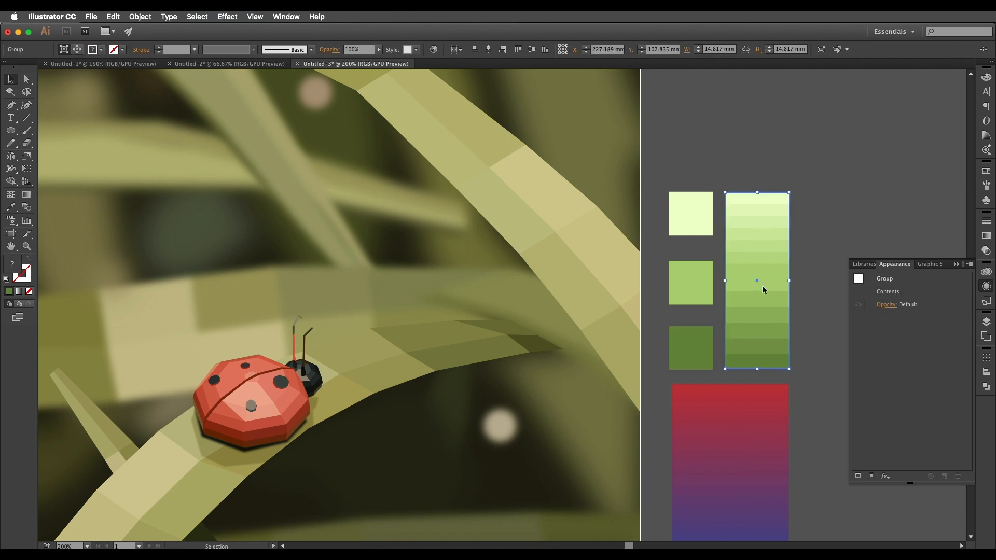
click(809, 249)
drag(772, 268, 839, 270)
scroll(794, 281, down, 2)
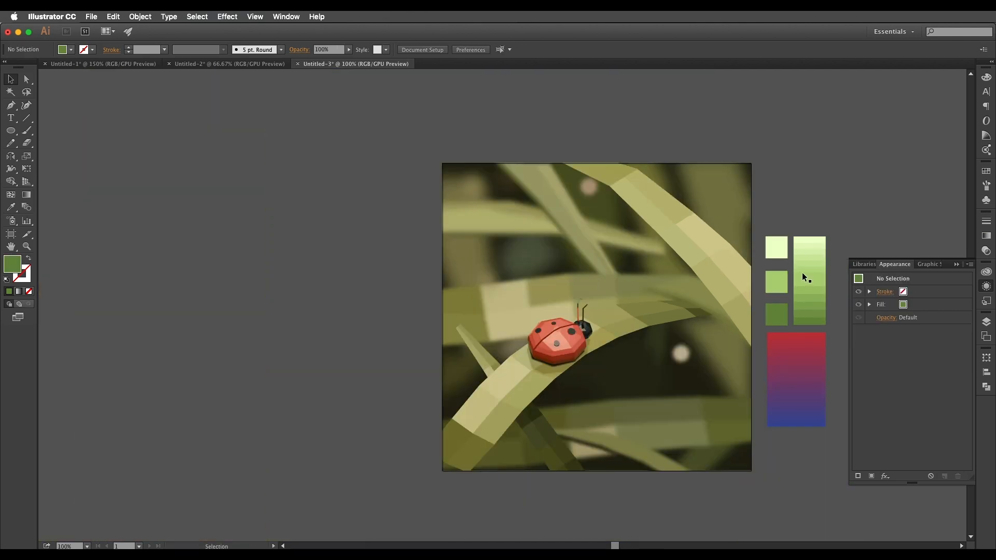
drag(644, 306, 570, 299)
scroll(571, 300, up, 3)
scroll(596, 296, down, 2)
scroll(572, 302, up, 1)
scroll(573, 297, down, 5)
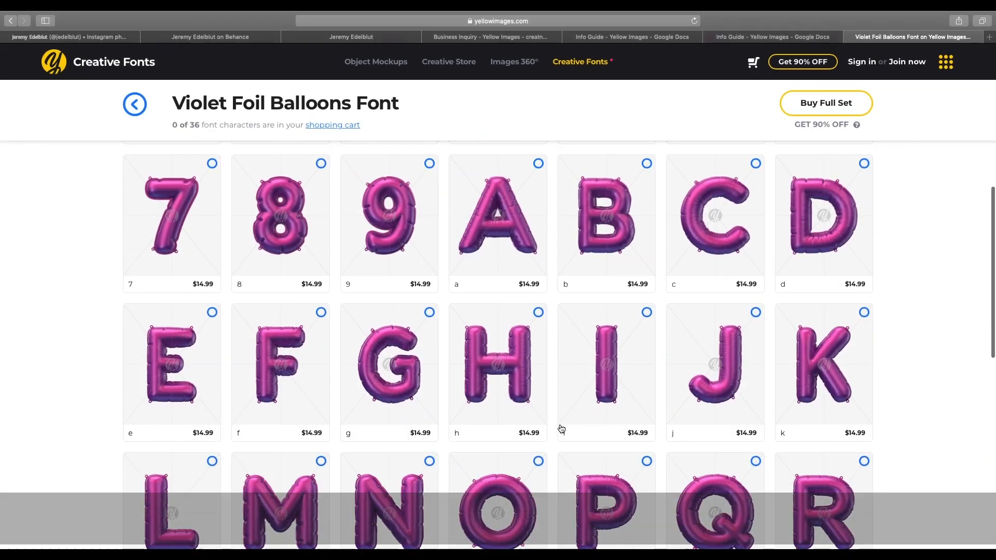
Switch to the yellowimages.com page in the browser and look through the Lamp light Alphabet characters.
scroll(558, 429, down, 3)
key(super+bracketleft)
scroll(388, 332, down, 3)
click(388, 332)
scroll(733, 395, down, 6)
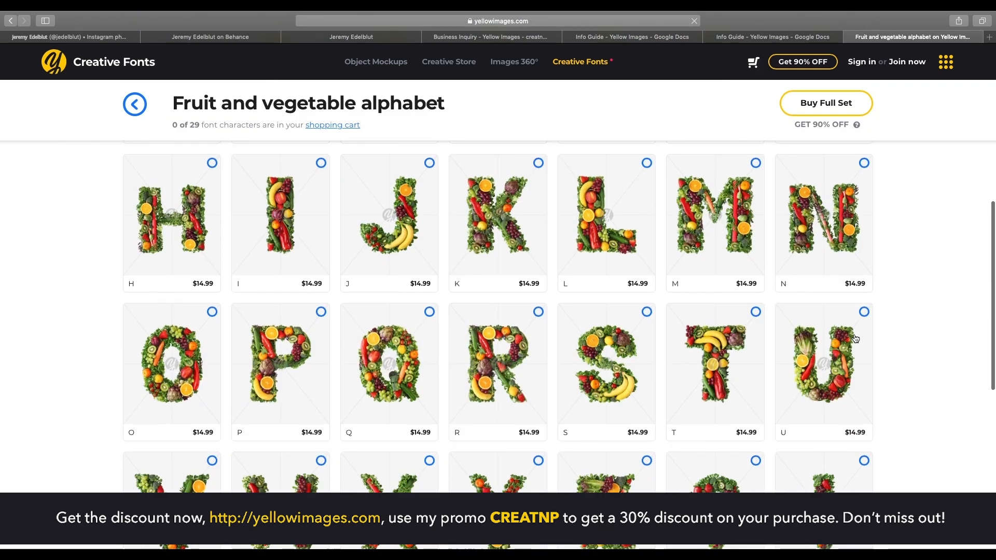
scroll(855, 339, down, 4)
scroll(855, 338, up, 8)
Review the preview images of the Metallic Food Trailer Mockup Pack in the Creative Store.
scroll(855, 339, up, 3)
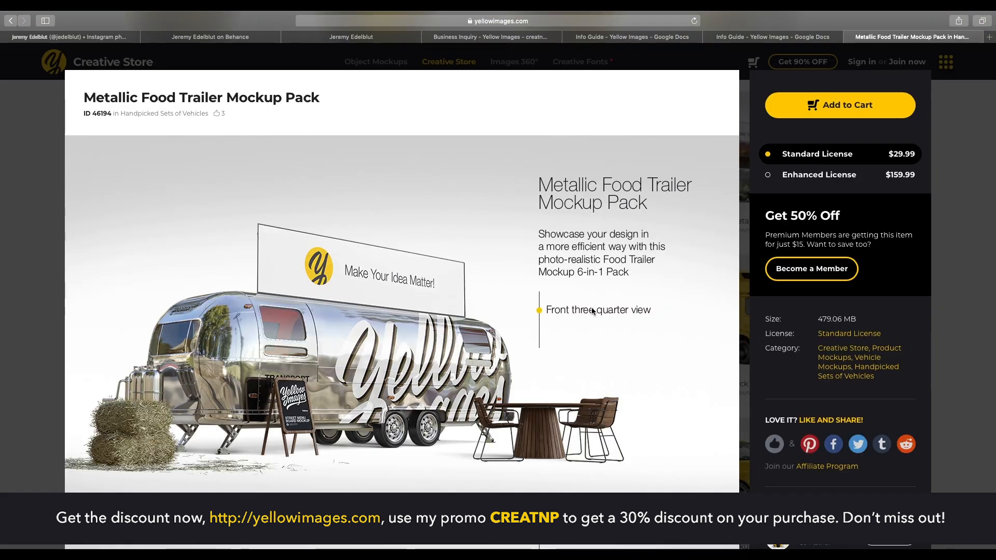
scroll(591, 307, down, 8)
scroll(501, 333, down, 15)
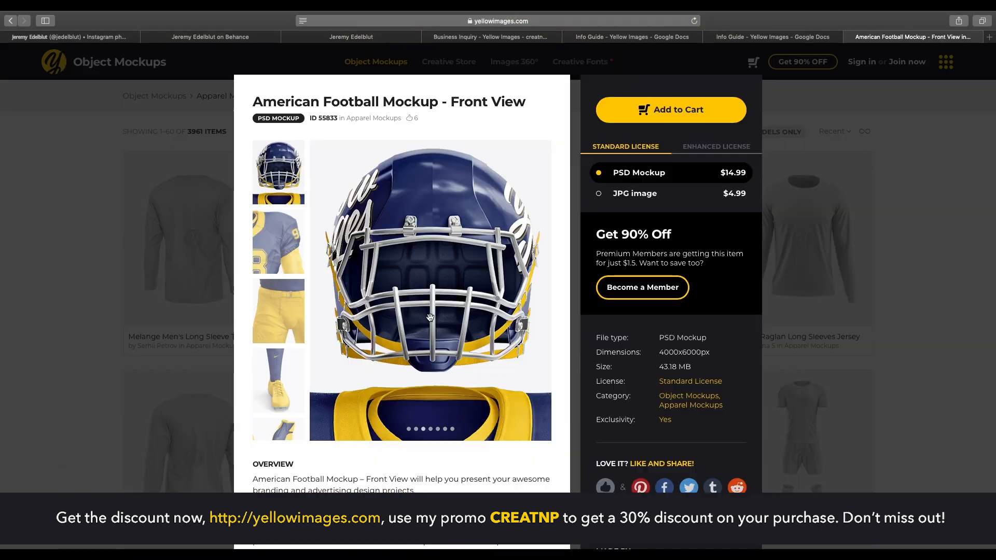
scroll(394, 319, up, 3)
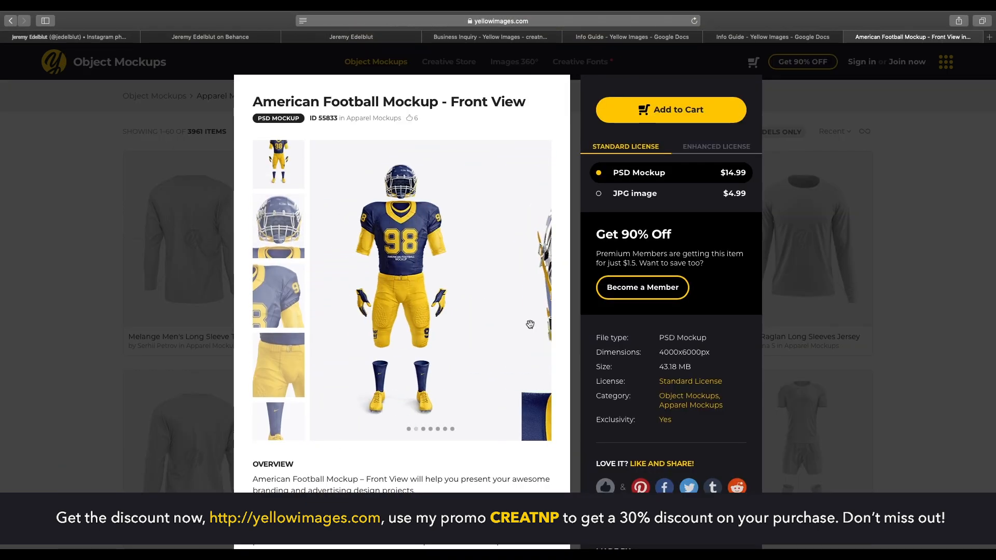
View the American Football Mockup - Front View and browse the newest apparel mockups.
scroll(394, 319, down, 3)
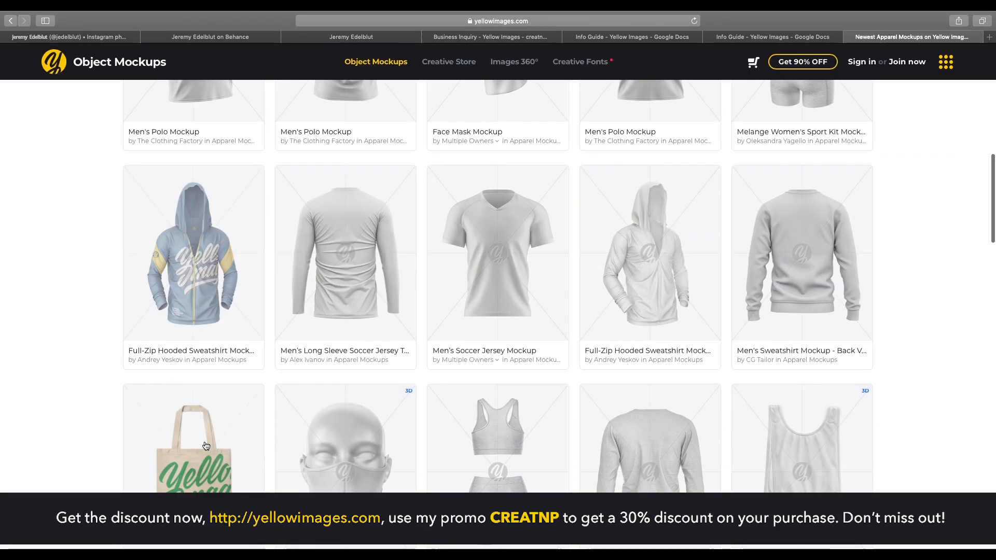
scroll(216, 377, down, 10)
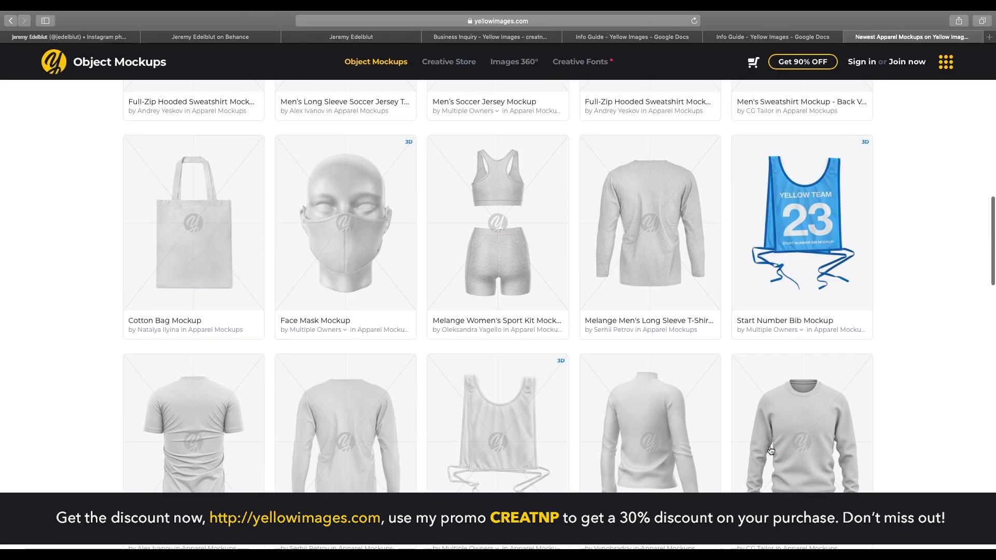
scroll(648, 383, down, 5)
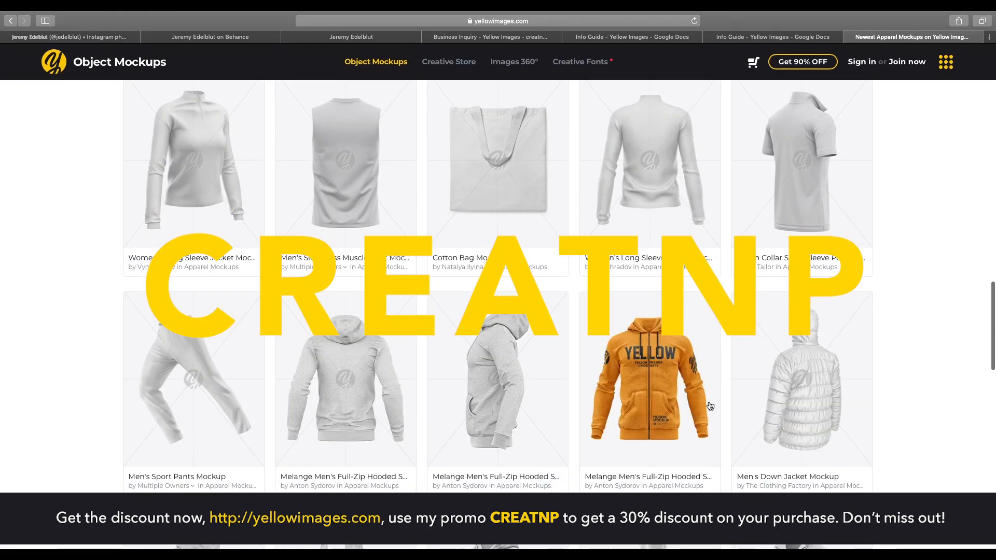
View the Compression Shorts Mockup – Back View images and browse the handpicked sets of object mockups.
click(801, 394)
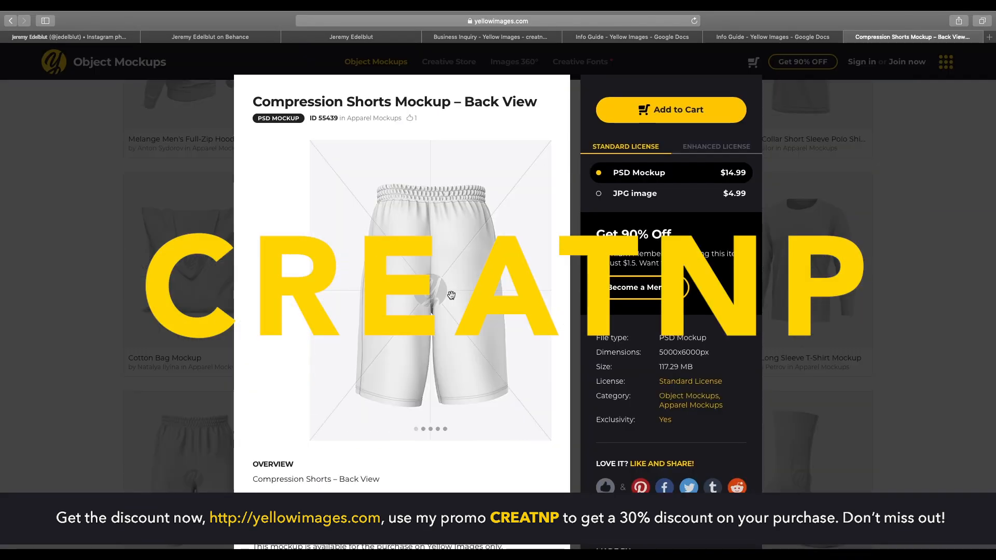
scroll(501, 281, down, 3)
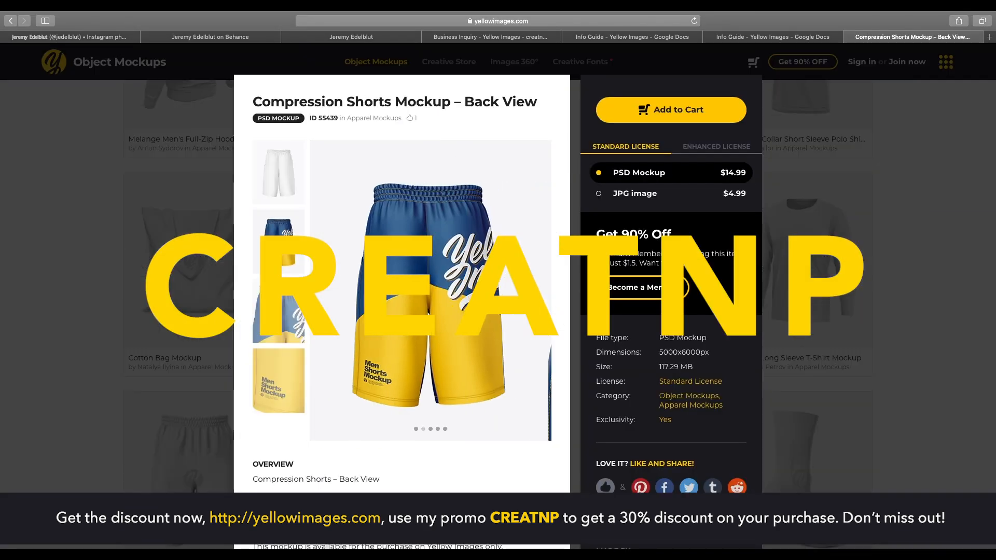
scroll(501, 281, down, 3)
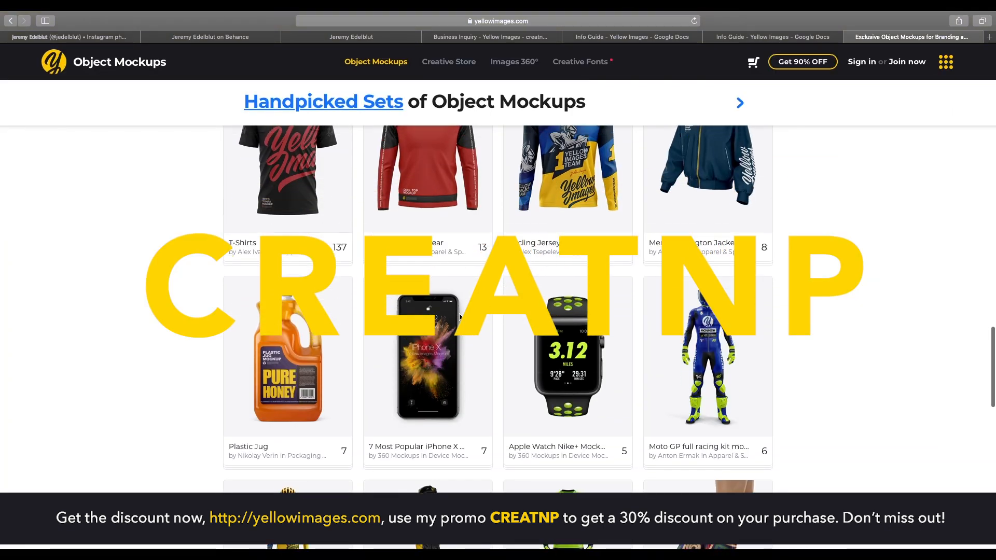
scroll(459, 317, down, 5)
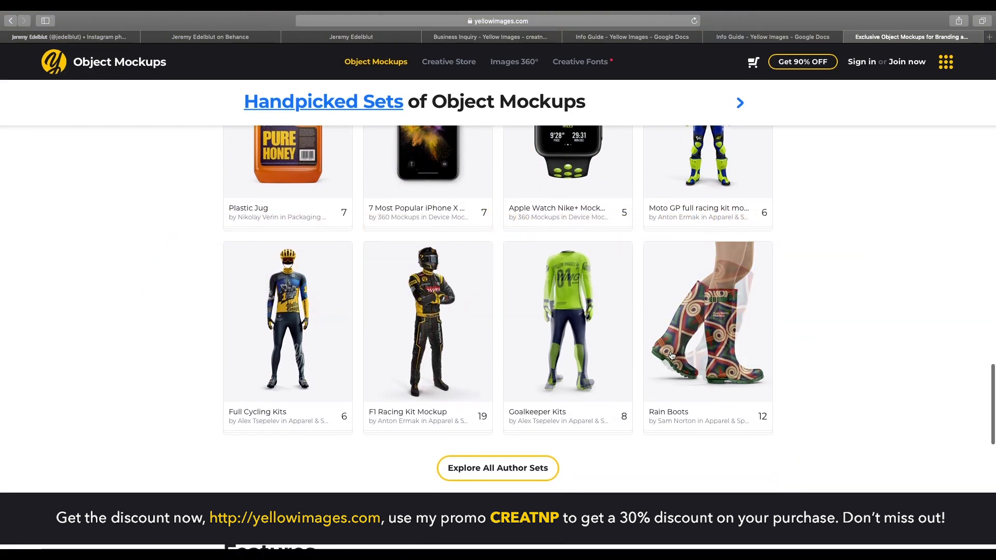
scroll(367, 341, up, 3)
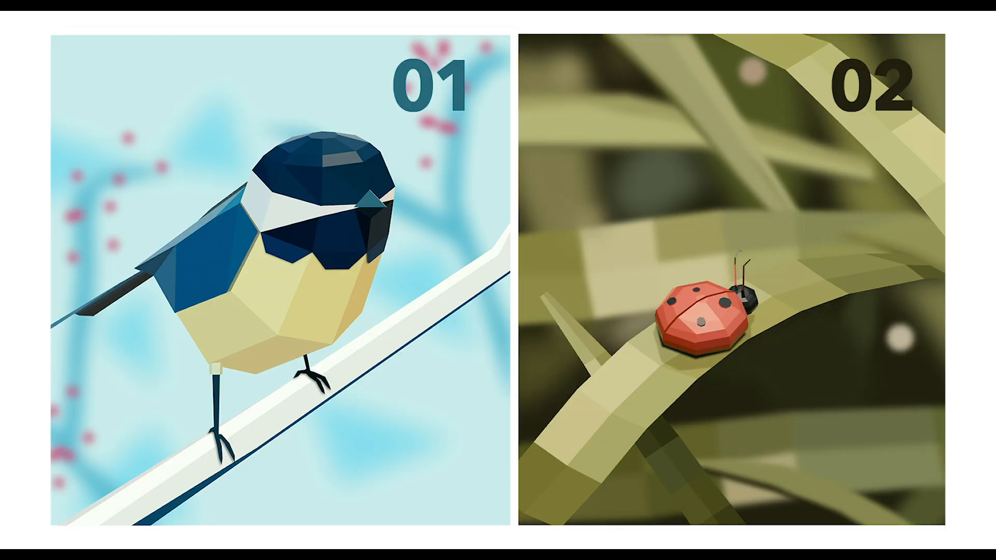